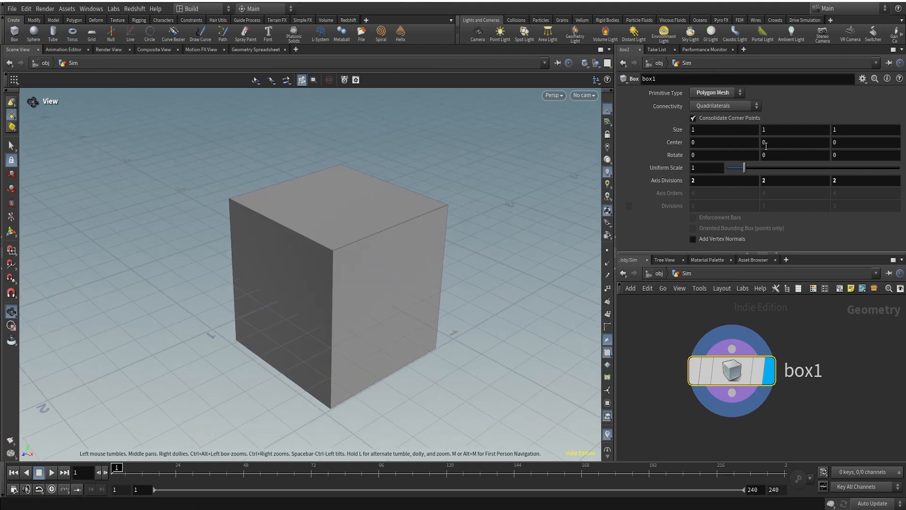
# Raise box1 above the ground by setting its vertical center to 2.42
pyautogui.moveTo(795, 142)
pyautogui.mouseDown(button='middle')
pyautogui.moveTo(795, 168)
pyautogui.moveTo(795, 157)
pyautogui.moveTo(821, 156)
pyautogui.moveTo(798, 141)
pyautogui.mouseUp(button='middle')
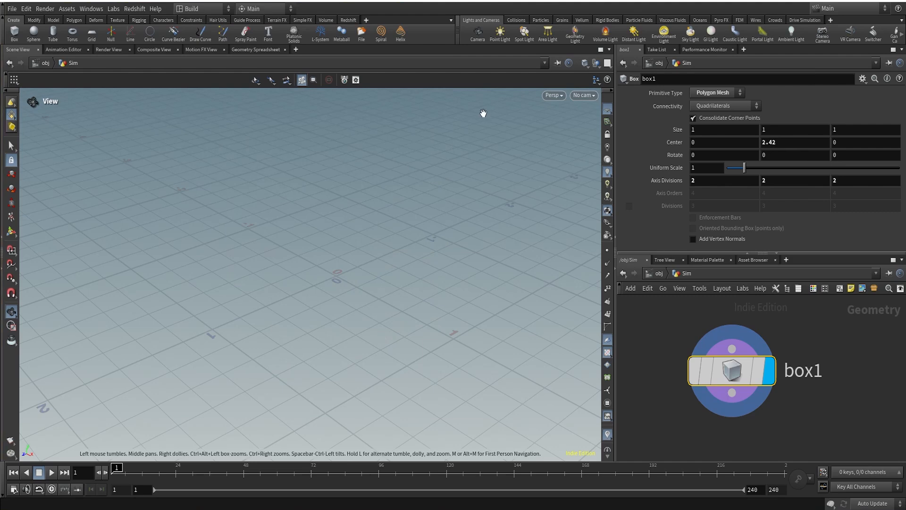
pyautogui.moveTo(469, 135); pyautogui.dragTo(358, 274, button='right')
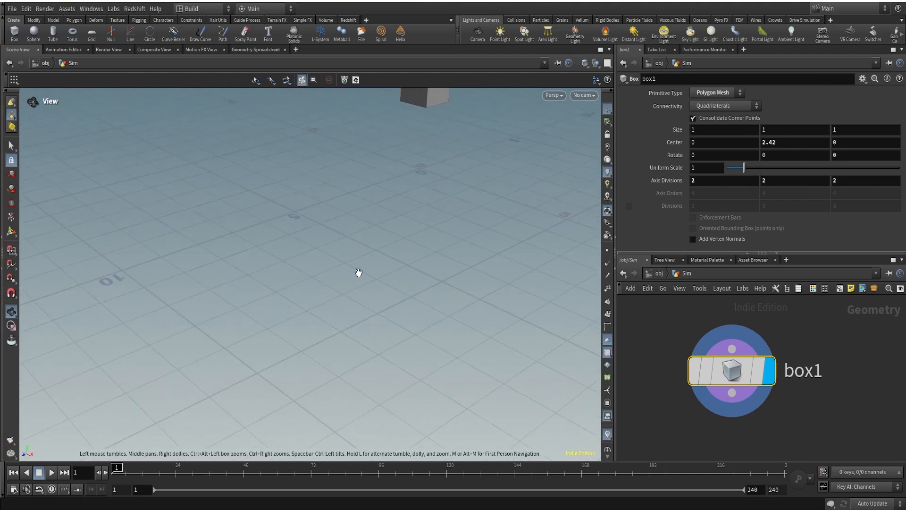
pyautogui.moveTo(405, 168); pyautogui.dragTo(371, 262, button='middle')
pyautogui.moveTo(371, 263); pyautogui.dragTo(384, 213)
pyautogui.moveTo(383, 212); pyautogui.dragTo(493, 120, button='right')
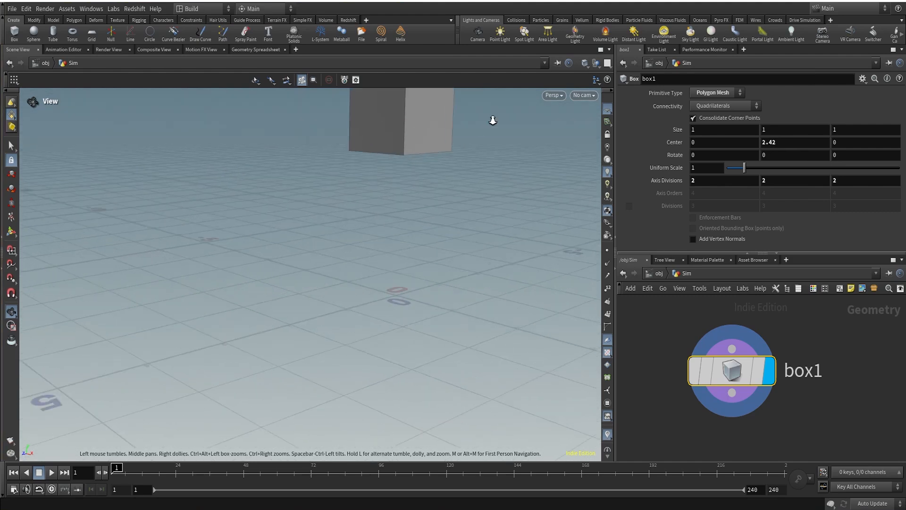
pyautogui.moveTo(493, 120); pyautogui.dragTo(420, 179, button='middle')
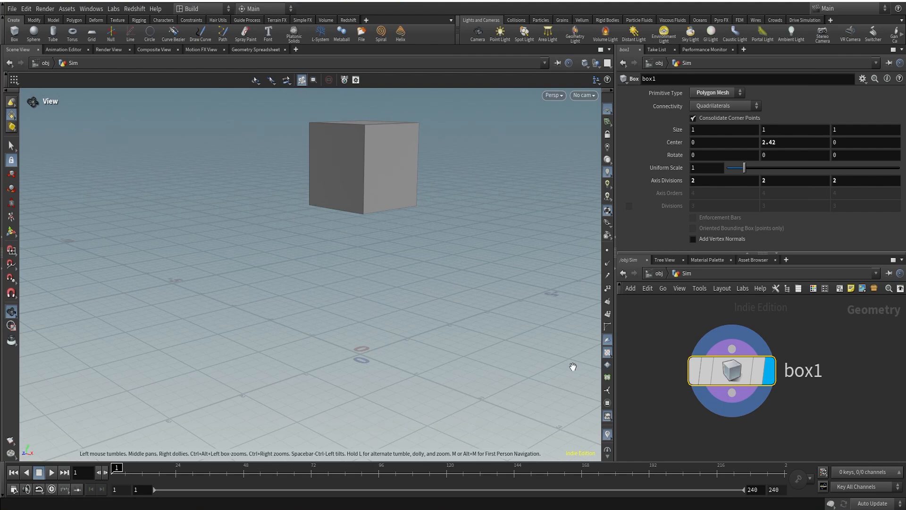
# Add a Vellum Configure Grain Pieces setup wired from the output of box1
pyautogui.scroll(-5, 786, 390)
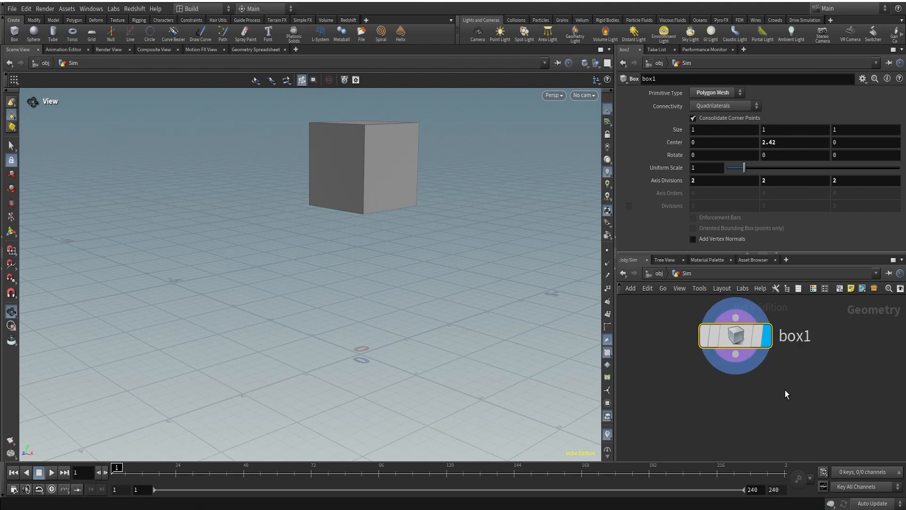
pyautogui.moveTo(796, 399); pyautogui.dragTo(778, 445, button='middle')
pyautogui.click(761, 372)
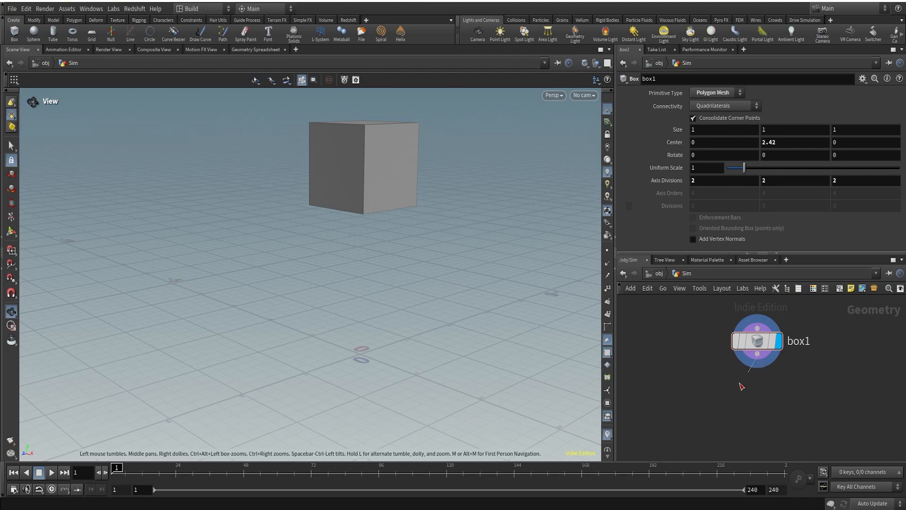
pyautogui.hotkey('shift', 's')
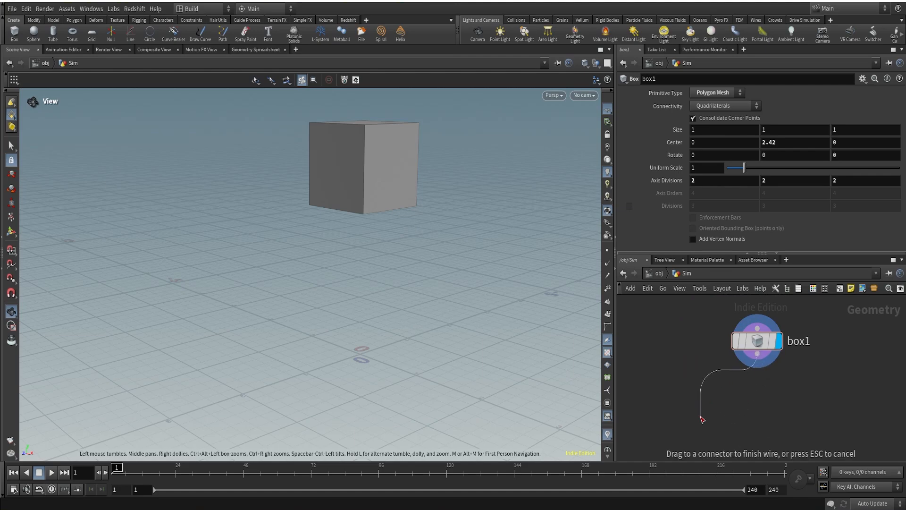
pyautogui.press('Tab')
pyautogui.write('vell')
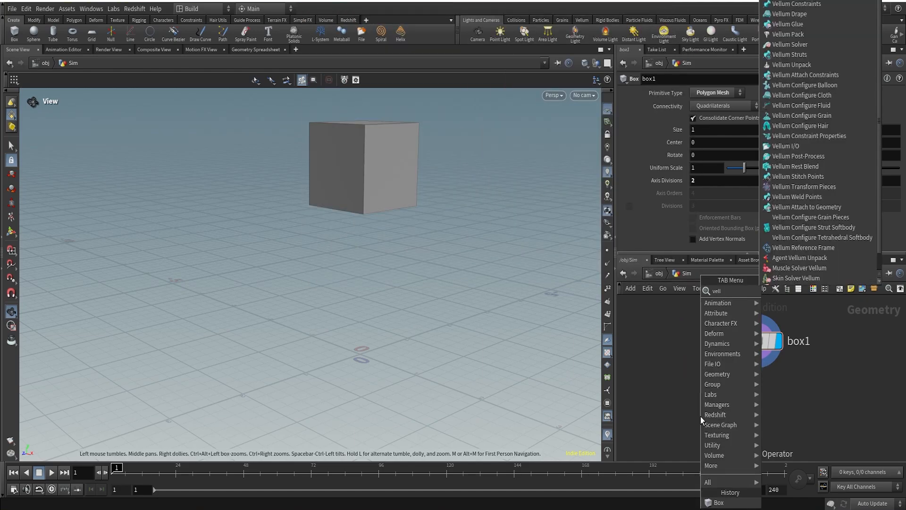
pyautogui.write('gr')
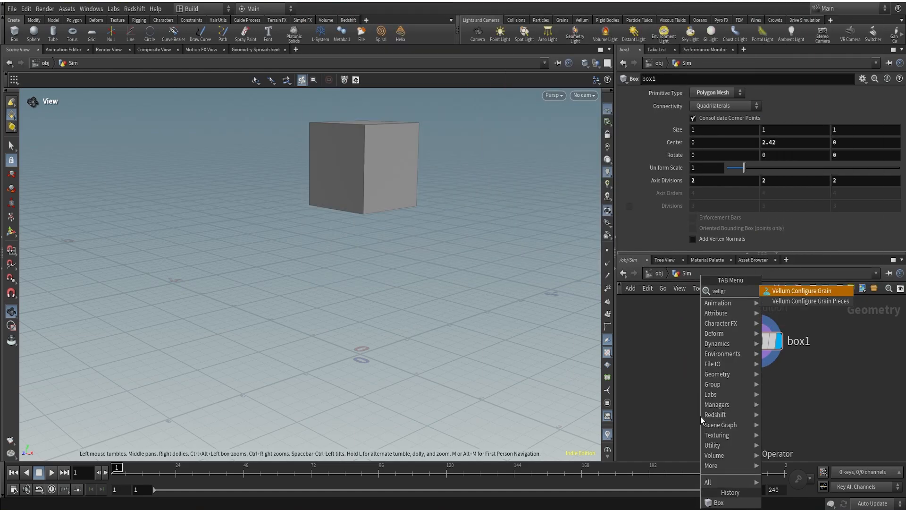
pyautogui.click(796, 301)
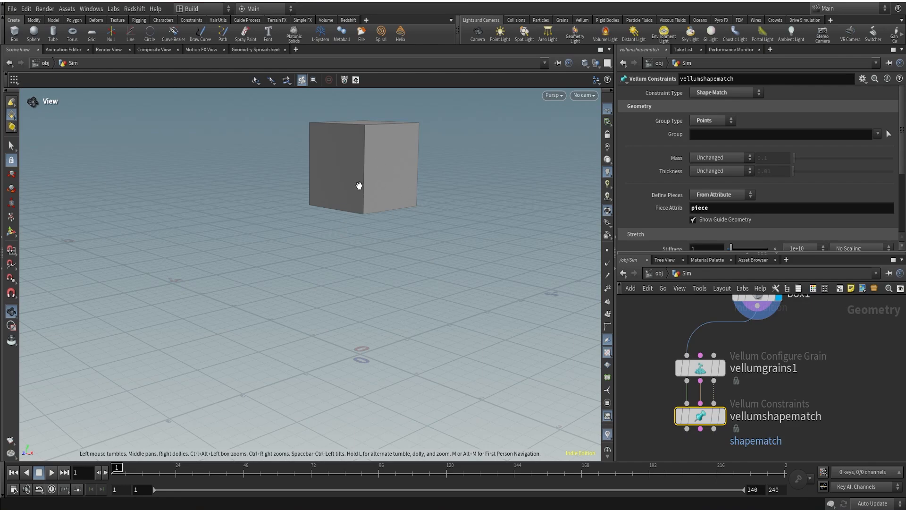
# Display the output of the vellumgrains1 node in the viewport to examine the packed spheres
pyautogui.scroll(2, 708, 373)
pyautogui.click(681, 368)
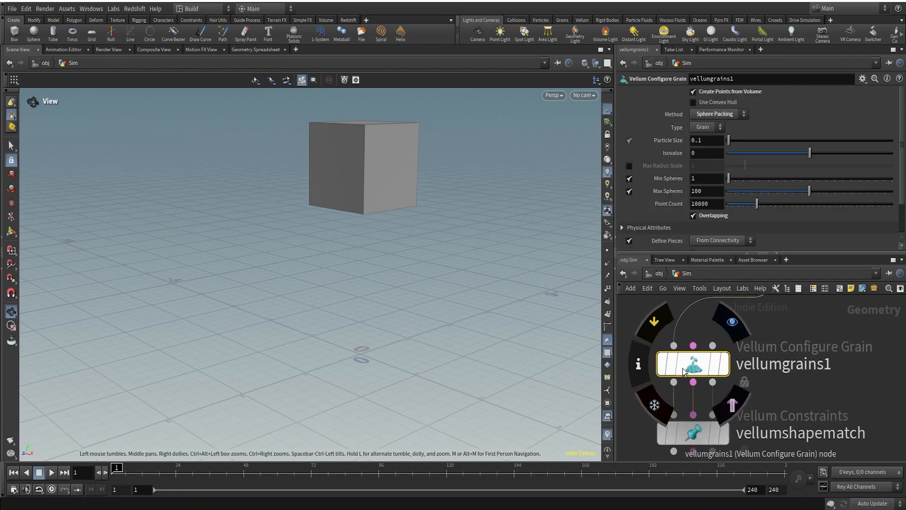
pyautogui.moveTo(399, 147); pyautogui.dragTo(381, 230, button='middle')
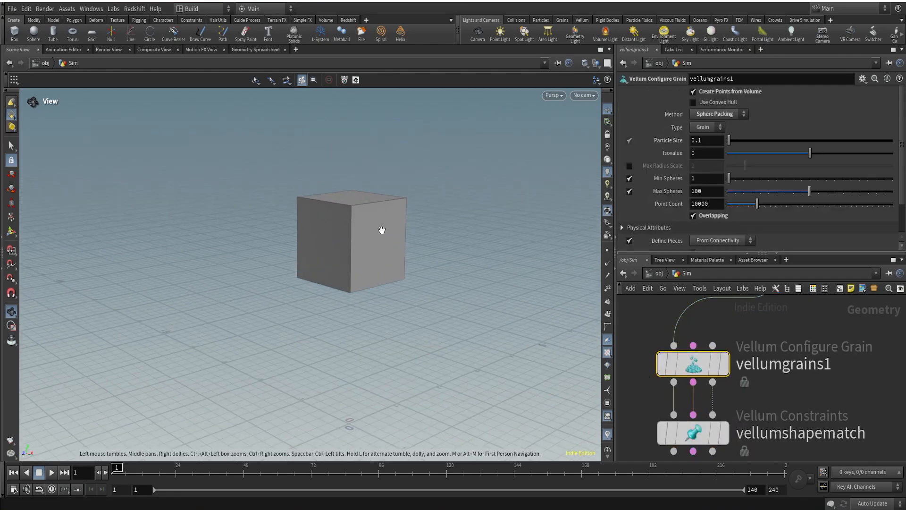
pyautogui.moveTo(381, 231); pyautogui.dragTo(423, 192, button='right')
pyautogui.moveTo(423, 192); pyautogui.dragTo(369, 214)
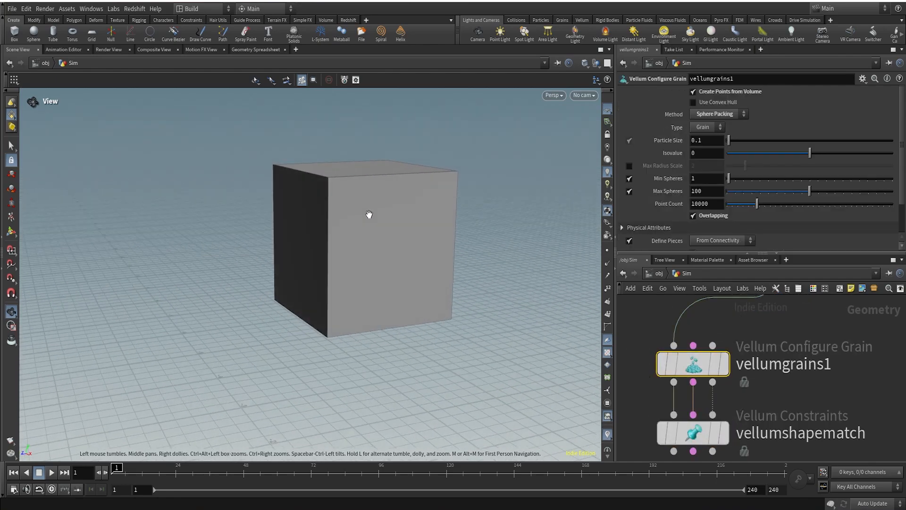
pyautogui.click(725, 366)
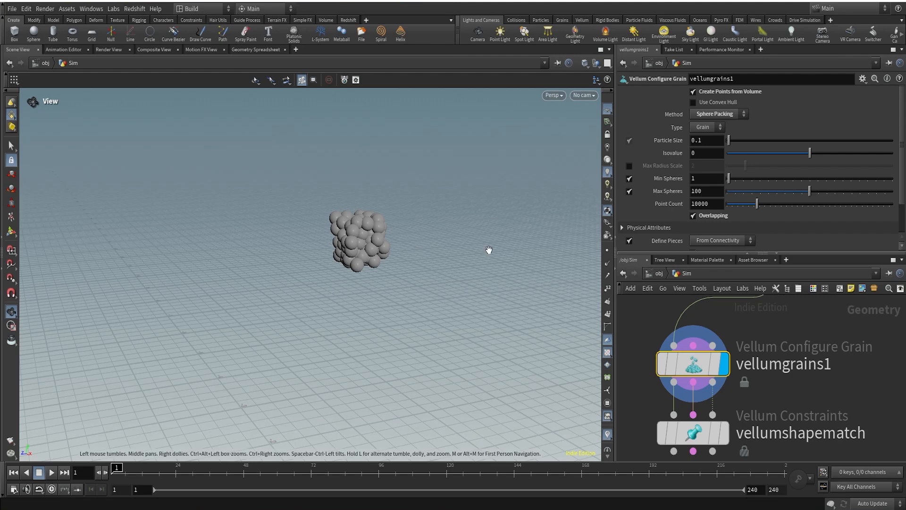
# Select the vellumshapematch constraints node and display its output in the viewport
pyautogui.scroll(-2, 725, 225)
pyautogui.scroll(-3, 783, 400)
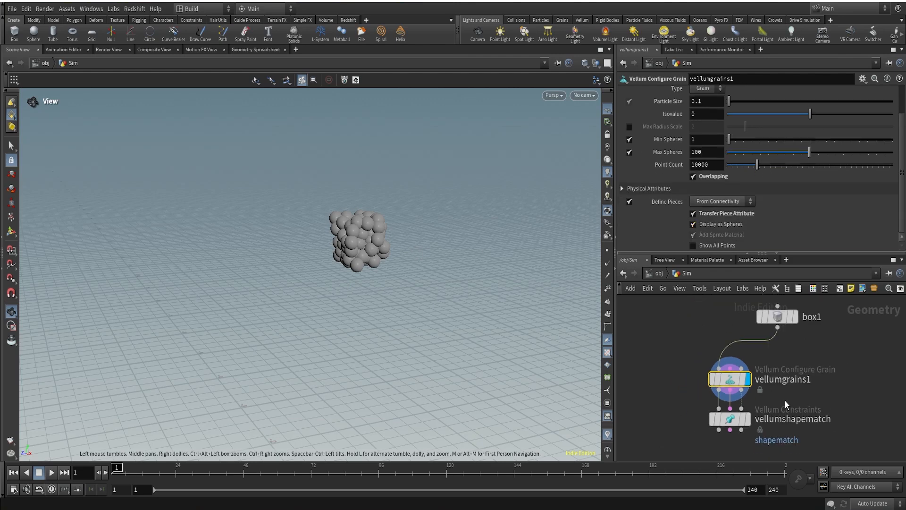
pyautogui.scroll(2, 786, 400)
pyautogui.click(749, 380)
pyautogui.click(716, 386)
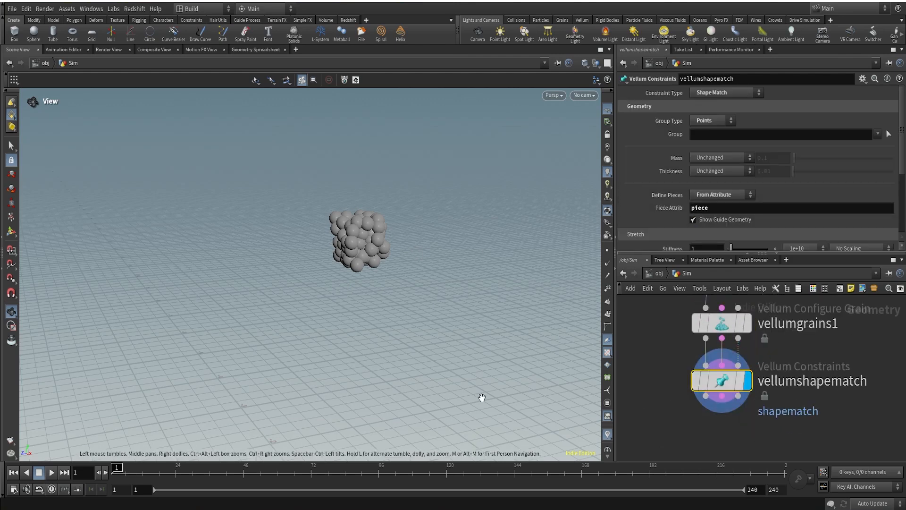
# Temporarily show box1 as a template wireframe to compare the grain cluster's size with the original box
pyautogui.scroll(-2, 833, 395)
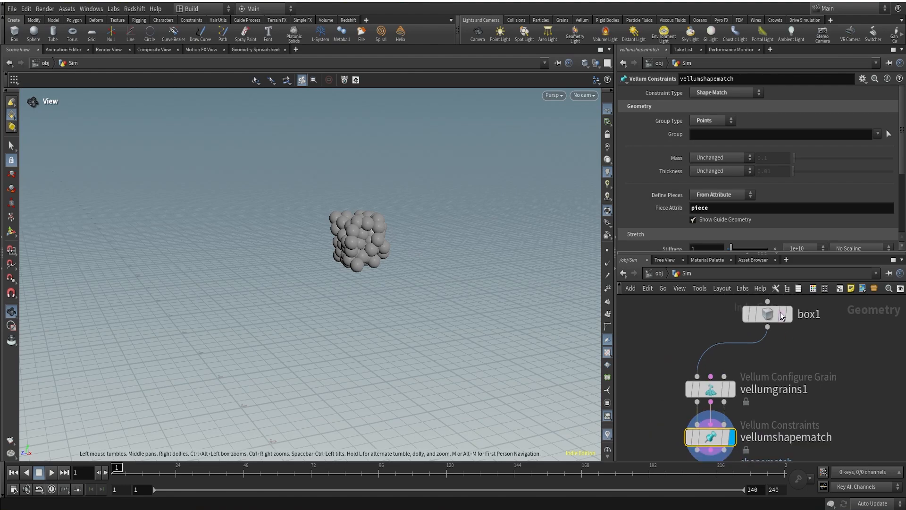
pyautogui.click(781, 313)
pyautogui.moveTo(348, 239); pyautogui.dragTo(382, 276)
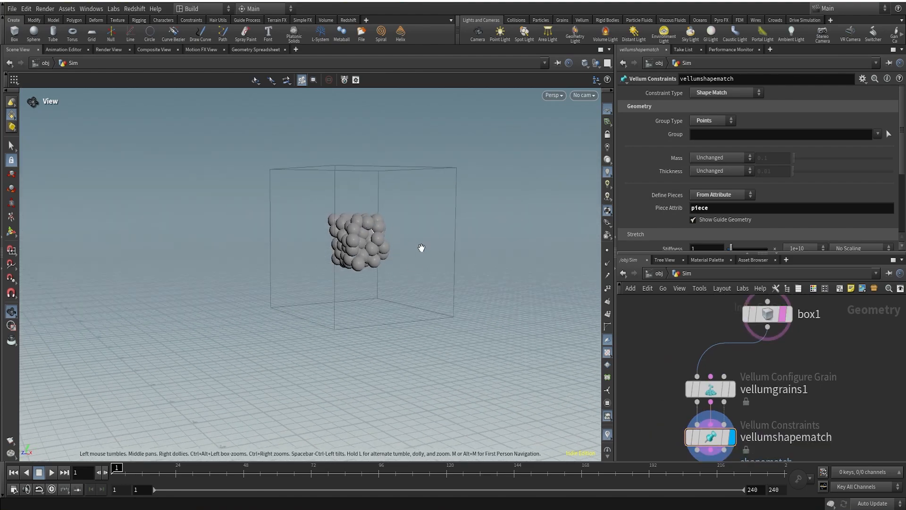
pyautogui.scroll(-2, 801, 409)
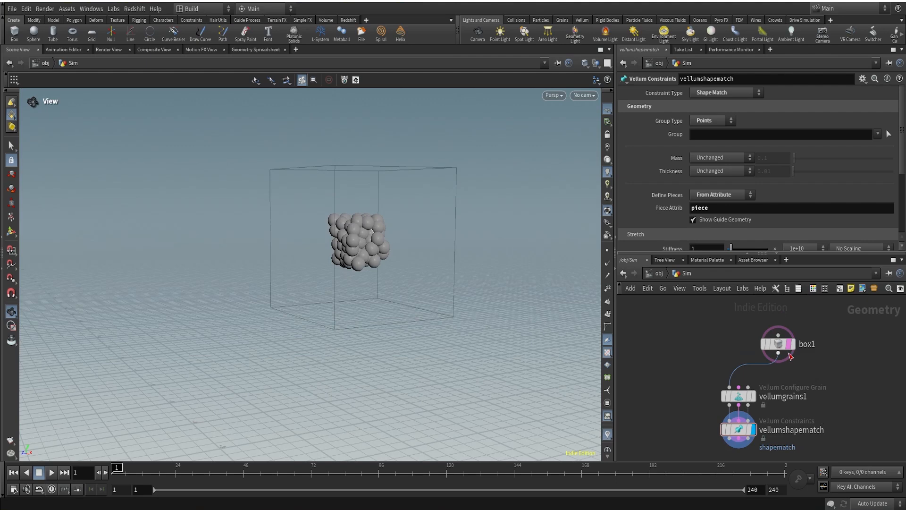
pyautogui.click(796, 365)
# Add a Vellum Solver node below vellumshapematch and wire the geometry output into its first input
pyautogui.moveTo(840, 421); pyautogui.dragTo(840, 392, button='middle')
pyautogui.scroll(-2, 802, 406)
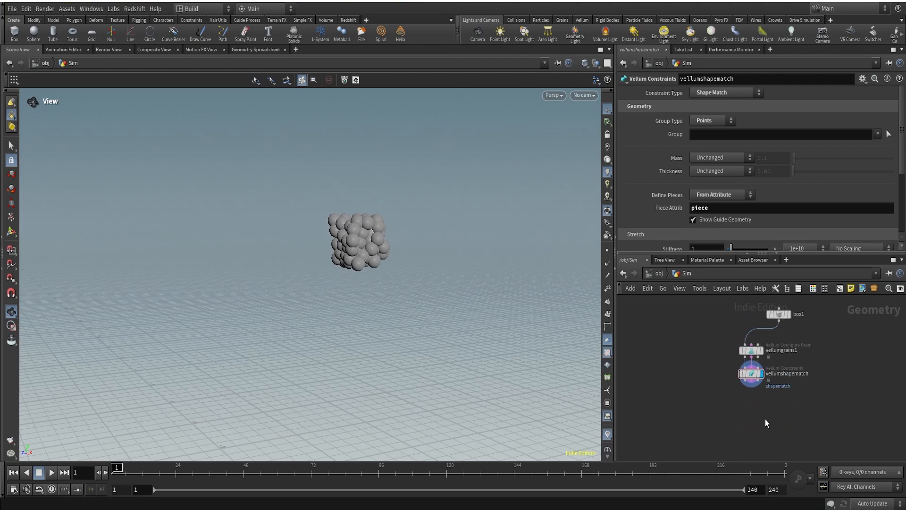
pyautogui.press('Tab')
pyautogui.write('vs')
pyautogui.press('Return')
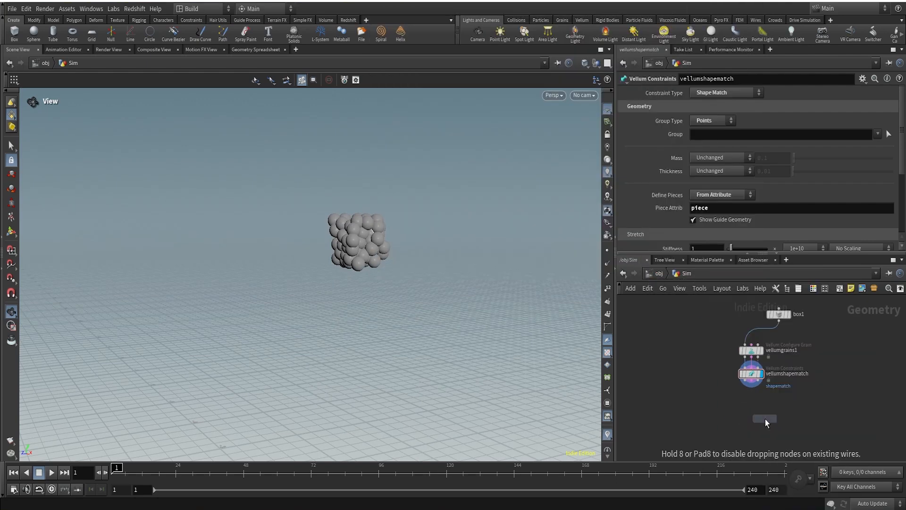
pyautogui.click(766, 418)
pyautogui.click(755, 412)
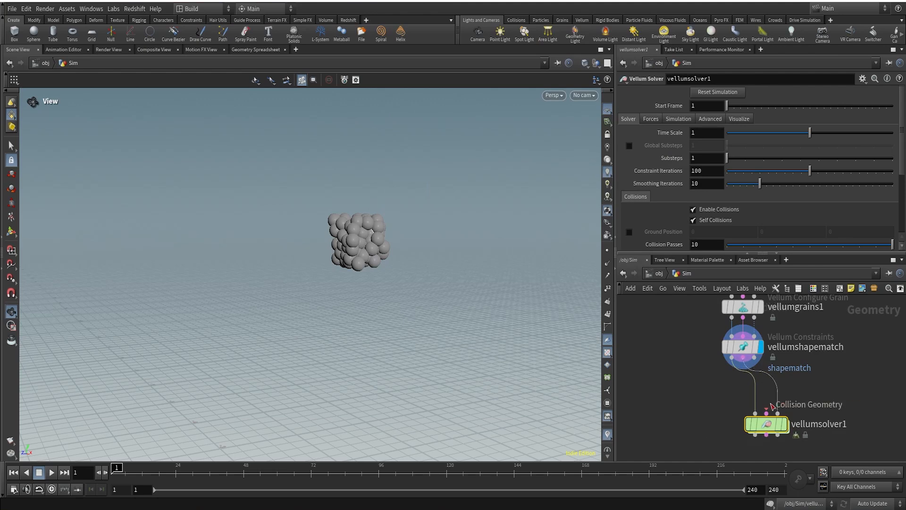
# Cut the stray wire to the solver's collision input and connect vellumshapematch's constraint output to the solver's constraint input
pyautogui.click(774, 376)
pyautogui.press('y')
pyautogui.moveTo(764, 383); pyautogui.dragTo(802, 381)
pyautogui.click(745, 362)
pyautogui.click(766, 412)
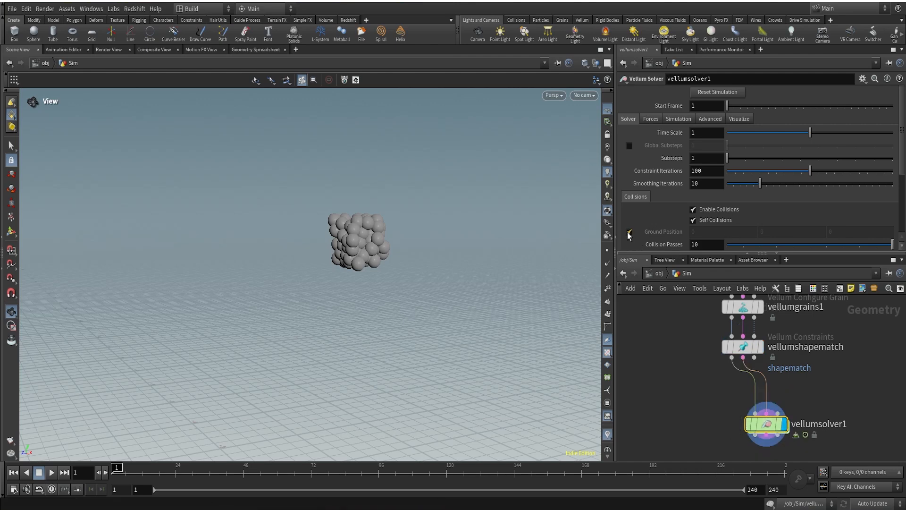
# Enable Ground Position on the Vellum Solver, then play the simulation and scrub to frame 65 to check the fall
pyautogui.click(628, 232)
pyautogui.moveTo(383, 263); pyautogui.dragTo(376, 197)
pyautogui.click(49, 475)
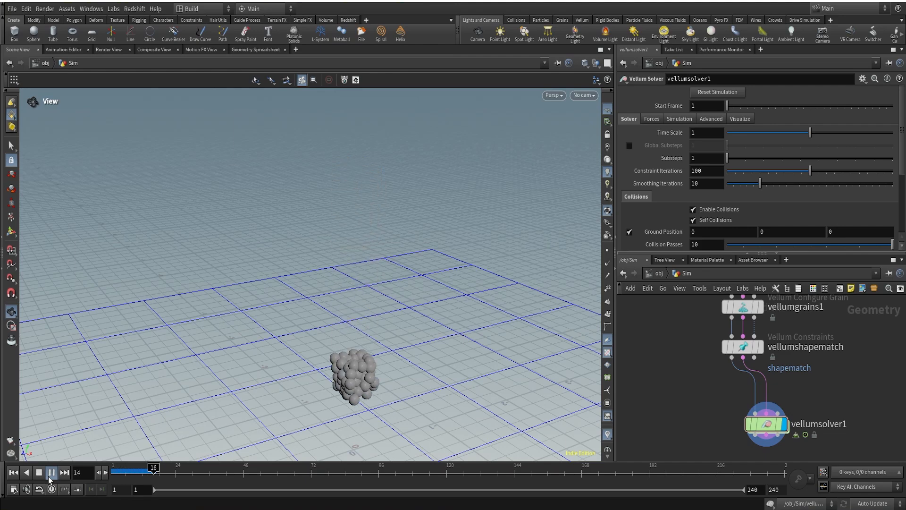
pyautogui.moveTo(155, 393); pyautogui.dragTo(420, 179)
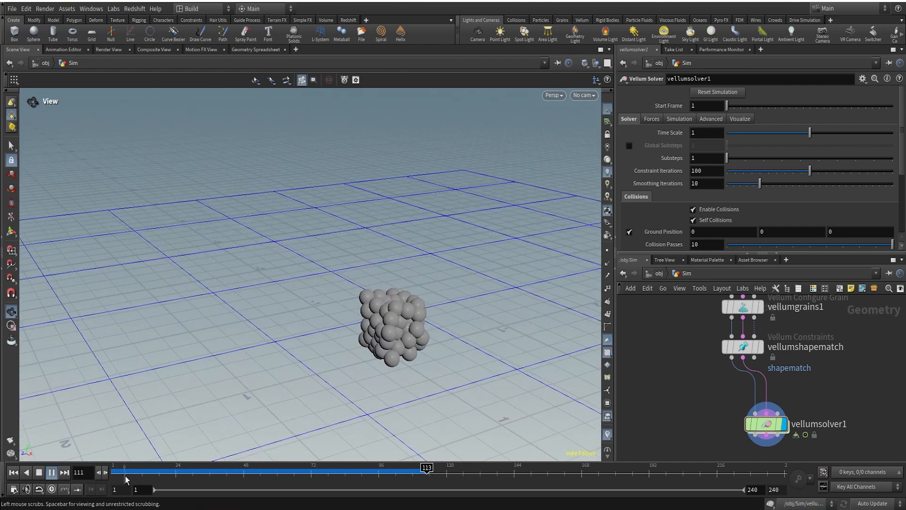
pyautogui.moveTo(124, 470); pyautogui.dragTo(291, 467)
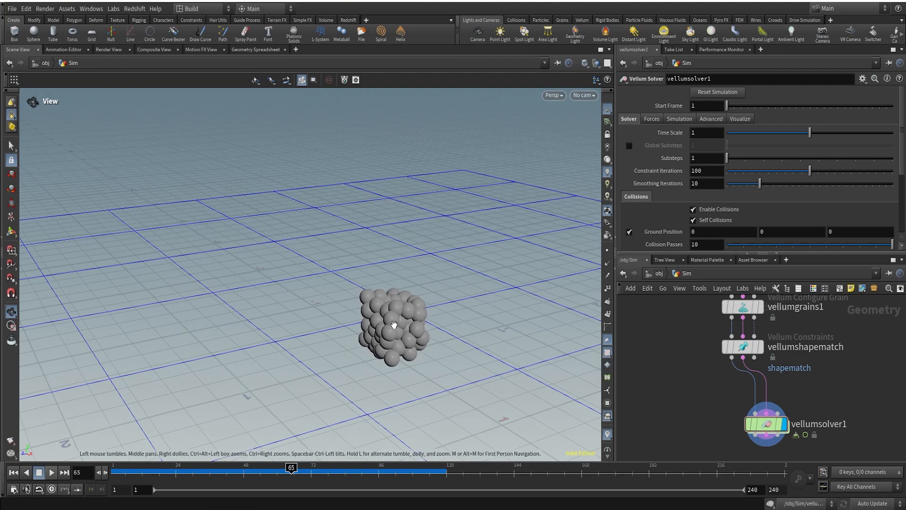
# Select the vellumgrains1 node and display its output with the grain cluster in view
pyautogui.scroll(2, 831, 347)
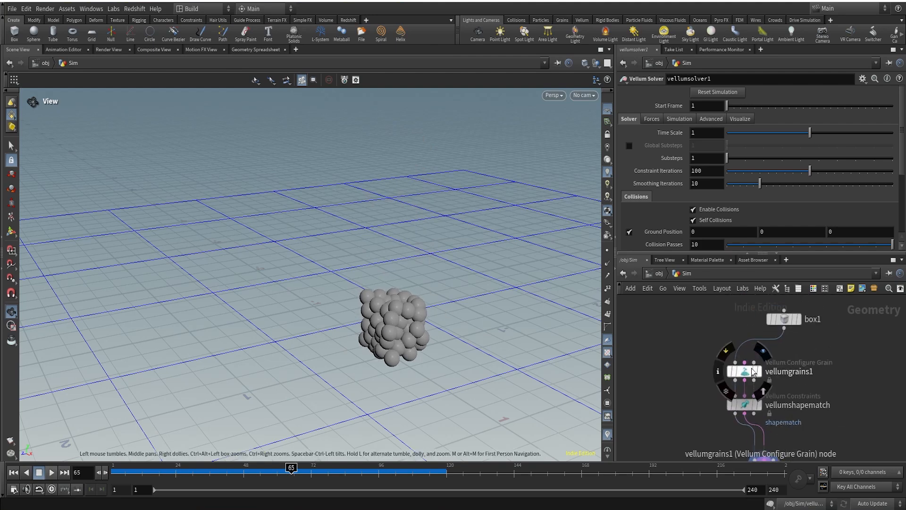
pyautogui.click(747, 372)
pyautogui.click(763, 376)
pyautogui.moveTo(302, 274); pyautogui.dragTo(182, 389, button='right')
pyautogui.moveTo(376, 139); pyautogui.dragTo(323, 238, button='middle')
pyautogui.moveTo(323, 238); pyautogui.dragTo(431, 186, button='right')
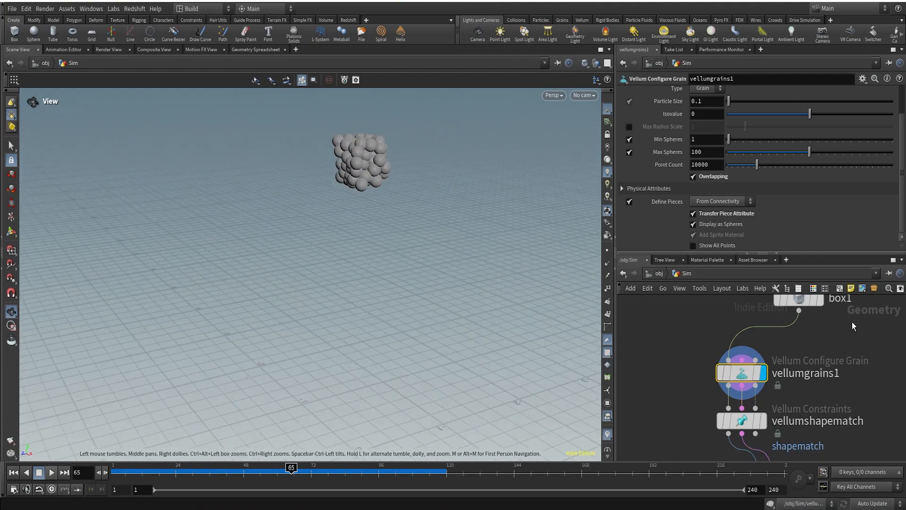
# Show box1 as a template wireframe around the grains and frame both closely in the viewport
pyautogui.moveTo(852, 322); pyautogui.dragTo(843, 347, button='middle')
pyautogui.moveTo(796, 323)
pyautogui.click(817, 353)
pyautogui.moveTo(418, 185); pyautogui.dragTo(381, 252, button='right')
pyautogui.moveTo(403, 195); pyautogui.dragTo(373, 289, button='middle')
pyautogui.moveTo(373, 287); pyautogui.dragTo(466, 177, button='right')
pyautogui.moveTo(376, 278); pyautogui.dragTo(368, 252)
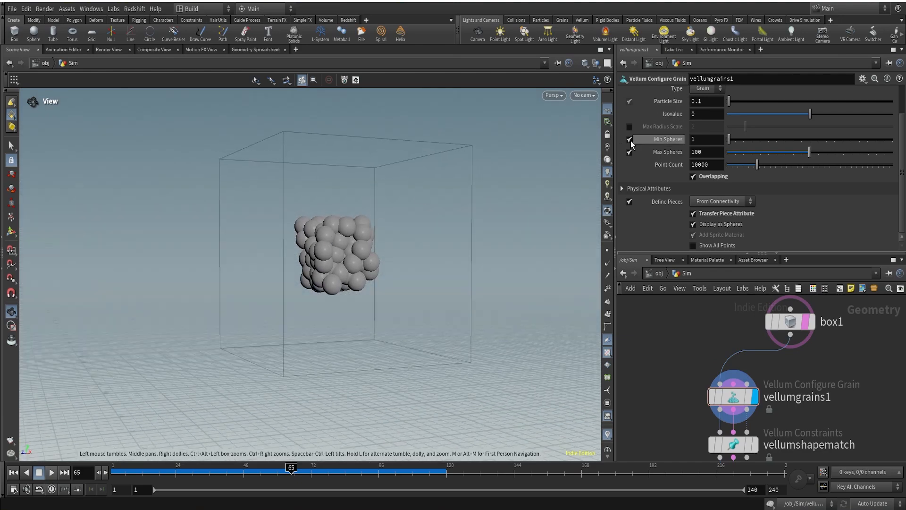
# Set the Particle Size of vellumgrains1 to .025
pyautogui.scroll(3, 699, 168)
pyautogui.moveTo(708, 143); pyautogui.dragTo(689, 143)
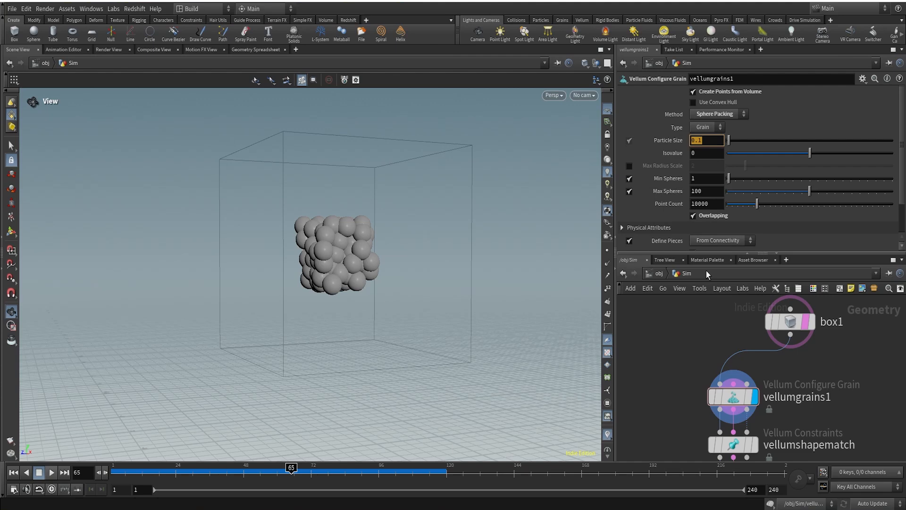
pyautogui.write('.025')
pyautogui.press('Return')
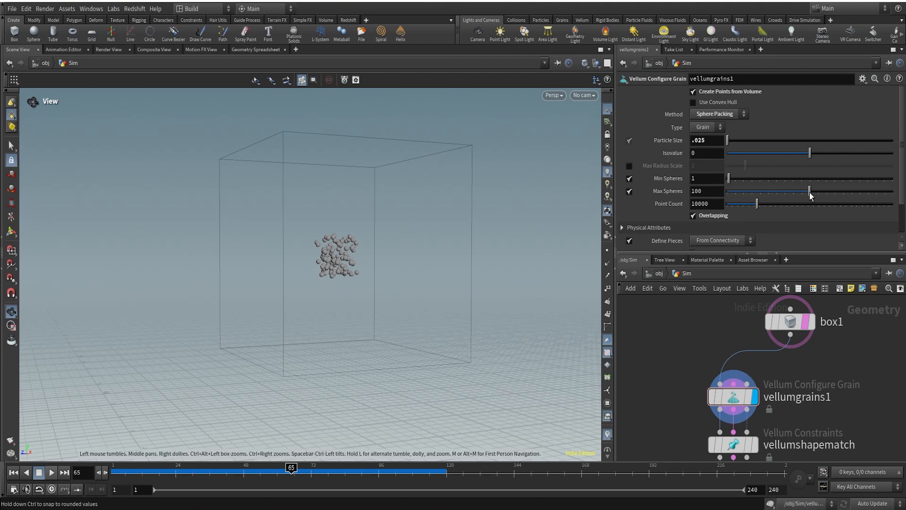
# Raise Max Spheres on vellumgrains1 to 2000 and inspect how the grains fill the box from several angles
pyautogui.moveTo(810, 191); pyautogui.dragTo(892, 191)
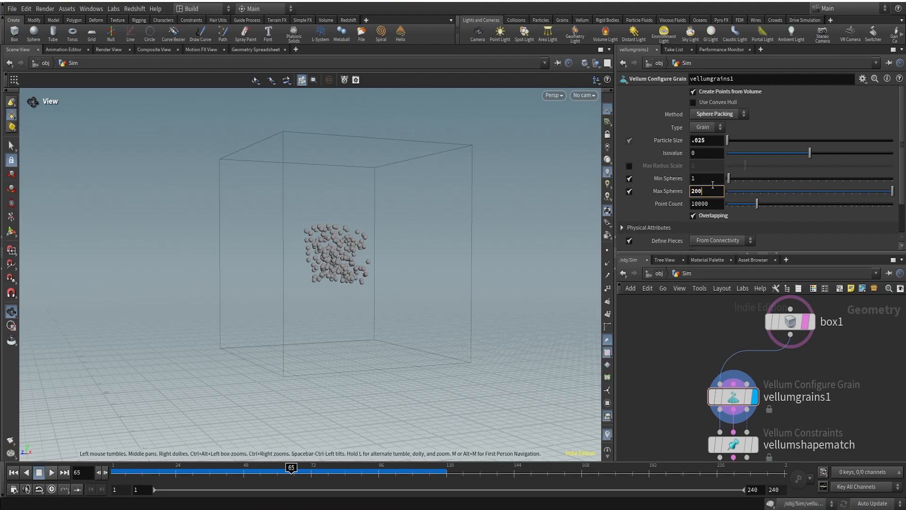
pyautogui.press('Return')
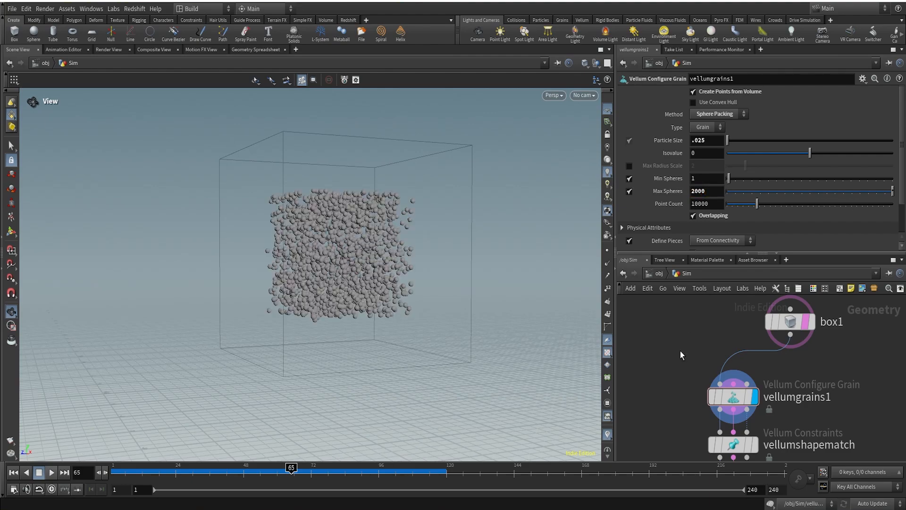
pyautogui.moveTo(383, 237); pyautogui.dragTo(325, 233)
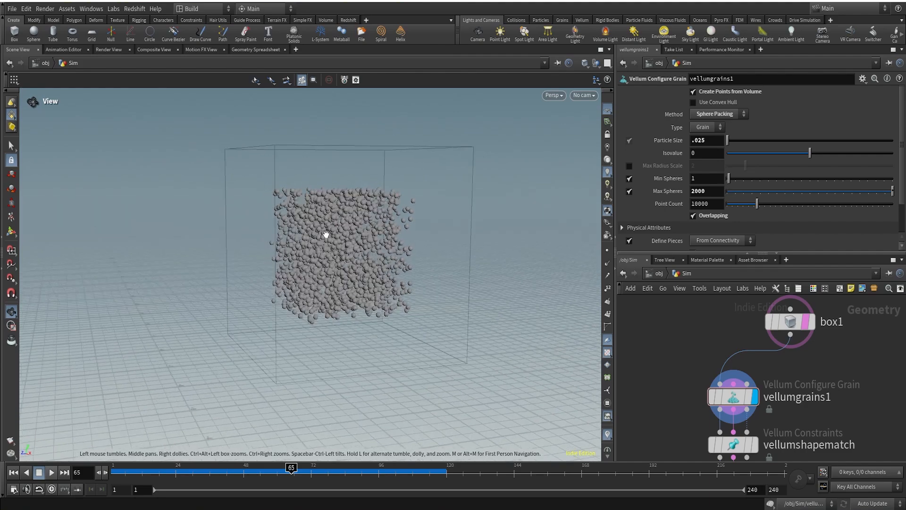
pyautogui.moveTo(414, 279); pyautogui.dragTo(375, 272)
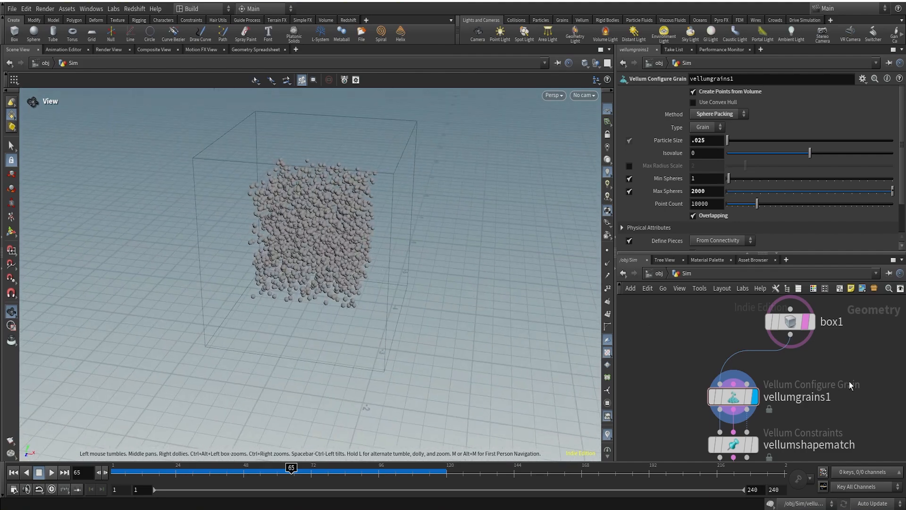
# Display the output of vellumsolver1 and play the simulation from frame 1 until the grains reach the ground
pyautogui.scroll(-3, 849, 386)
pyautogui.moveTo(837, 405); pyautogui.dragTo(825, 295, button='middle')
pyautogui.scroll(4, 807, 380)
pyautogui.click(795, 346)
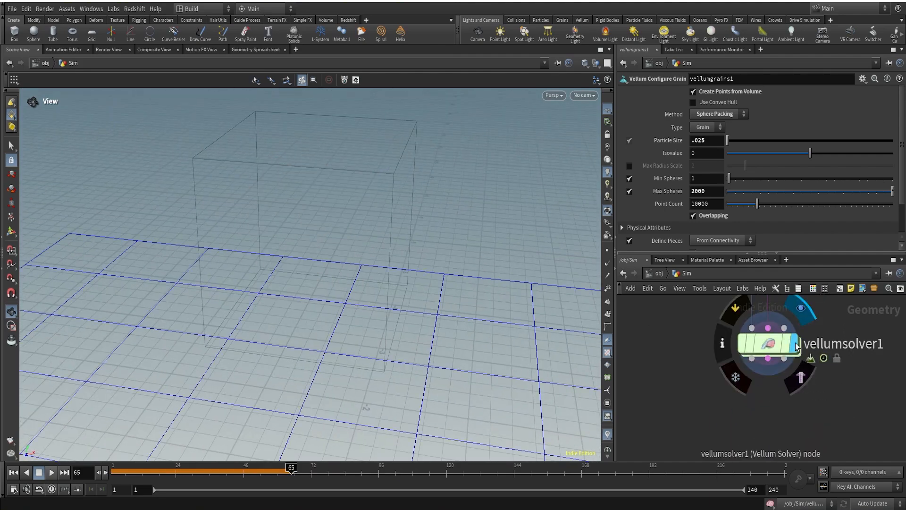
pyautogui.click(13, 471)
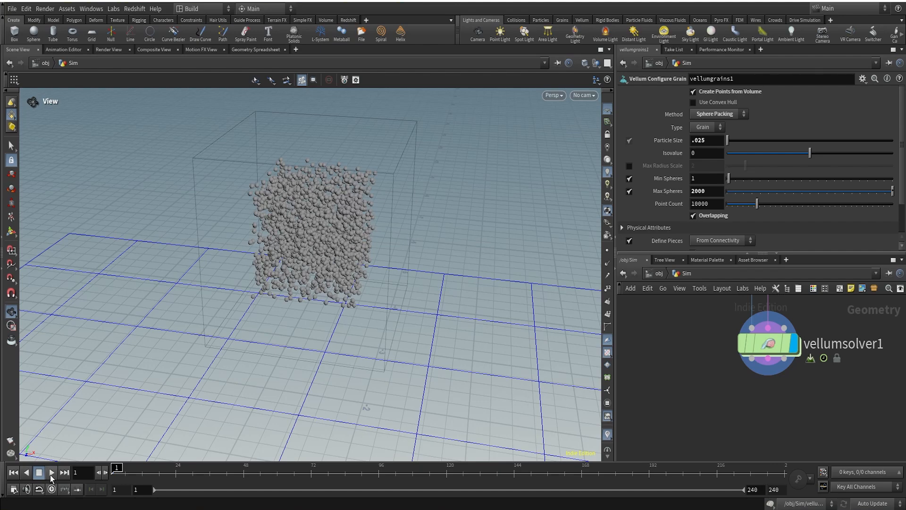
pyautogui.click(51, 473)
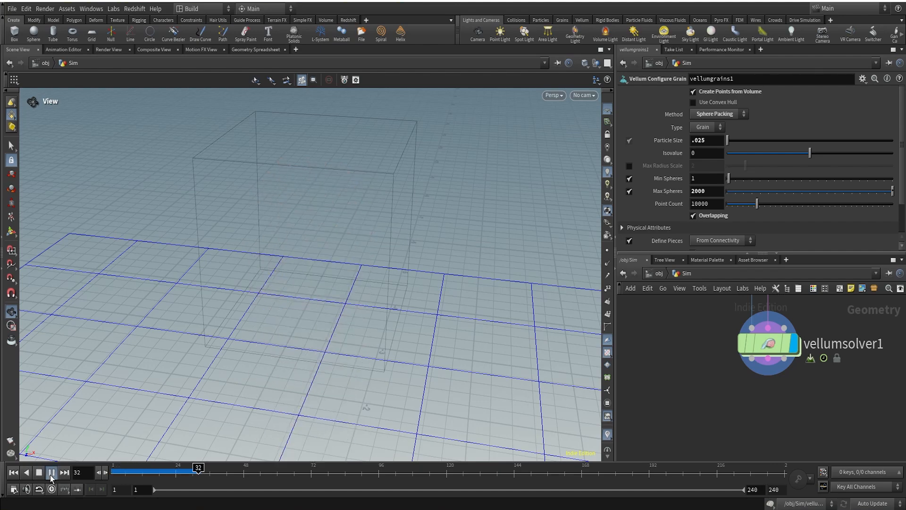
pyautogui.click(50, 475)
pyautogui.moveTo(328, 301); pyautogui.dragTo(225, 400, button='right')
pyautogui.moveTo(321, 339); pyautogui.dragTo(323, 234, button='middle')
pyautogui.moveTo(340, 342); pyautogui.dragTo(277, 291)
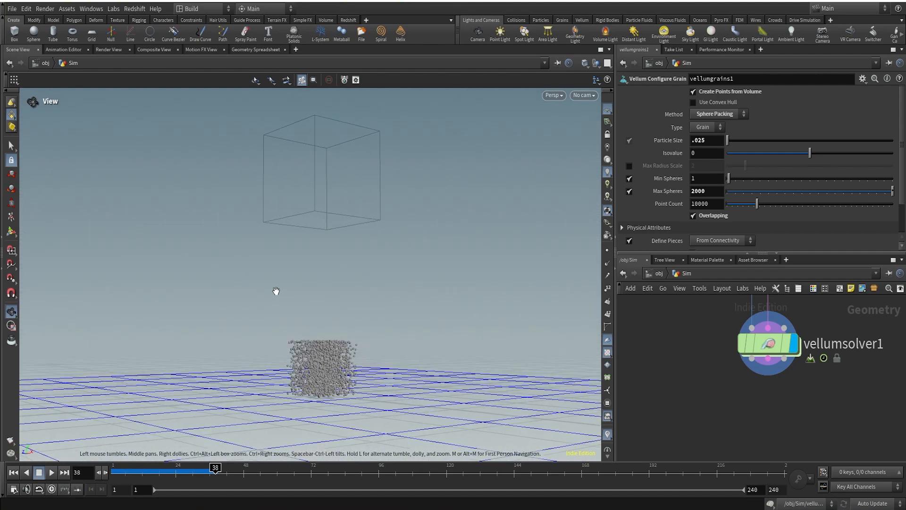
# Return to frame 1 and examine how far the grains fall short of the box1 wireframe
pyautogui.moveTo(145, 467); pyautogui.dragTo(114, 470)
pyautogui.moveTo(373, 279); pyautogui.dragTo(395, 271)
pyautogui.moveTo(396, 271); pyautogui.dragTo(340, 302, button='right')
pyautogui.moveTo(350, 225); pyautogui.dragTo(304, 362, button='middle')
pyautogui.moveTo(304, 362); pyautogui.dragTo(449, 216, button='right')
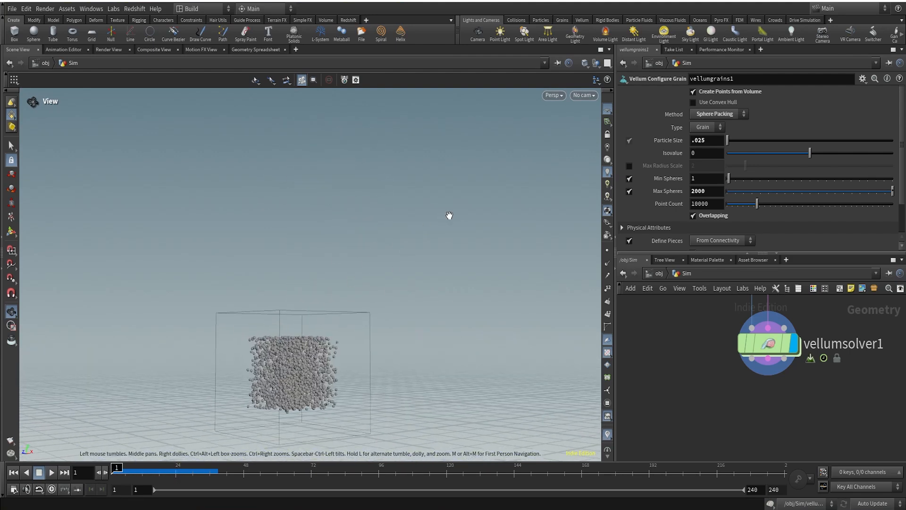
pyautogui.moveTo(449, 215); pyautogui.dragTo(356, 275)
pyautogui.scroll(-2, 842, 434)
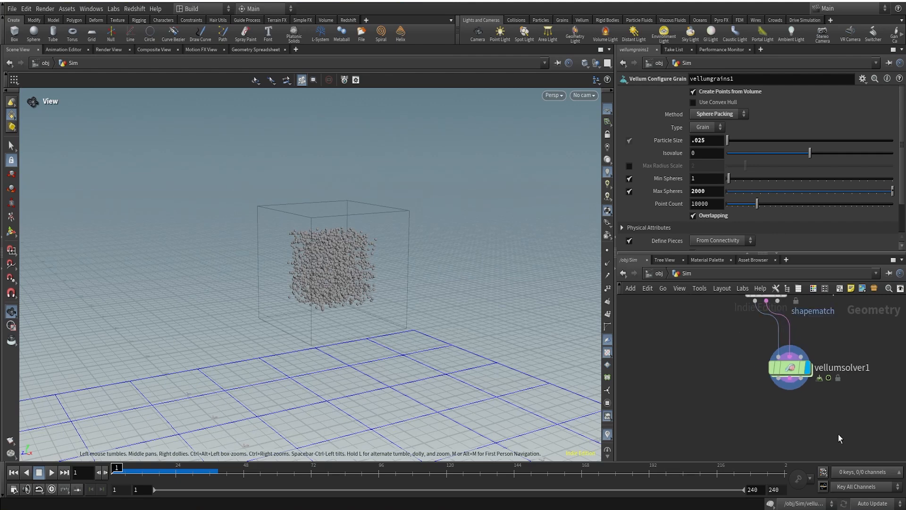
# Enable Max Radius Scale on vellumgrains1 and raise it to 4.49 so the grains fill the box
pyautogui.moveTo(837, 330); pyautogui.dragTo(812, 416, button='middle')
pyautogui.scroll(2, 777, 362)
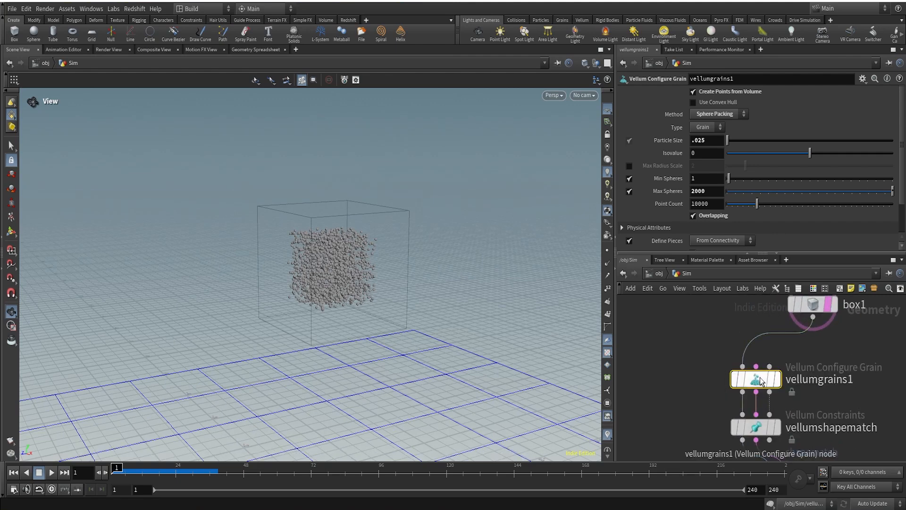
pyautogui.click(629, 166)
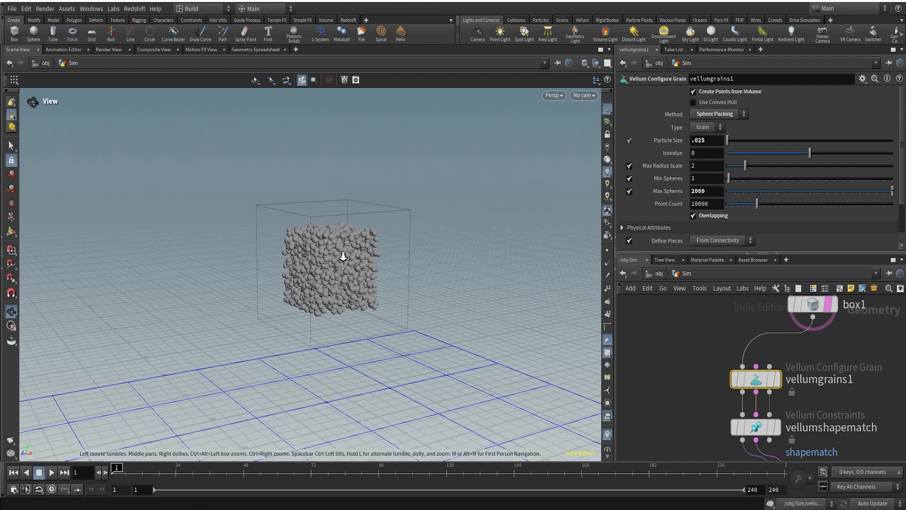
pyautogui.scroll(5, 348, 259)
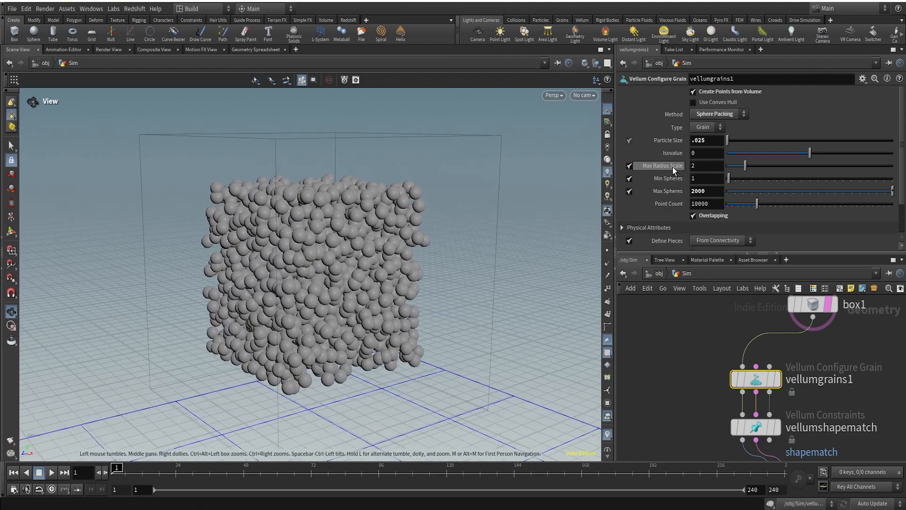
pyautogui.moveTo(674, 170)
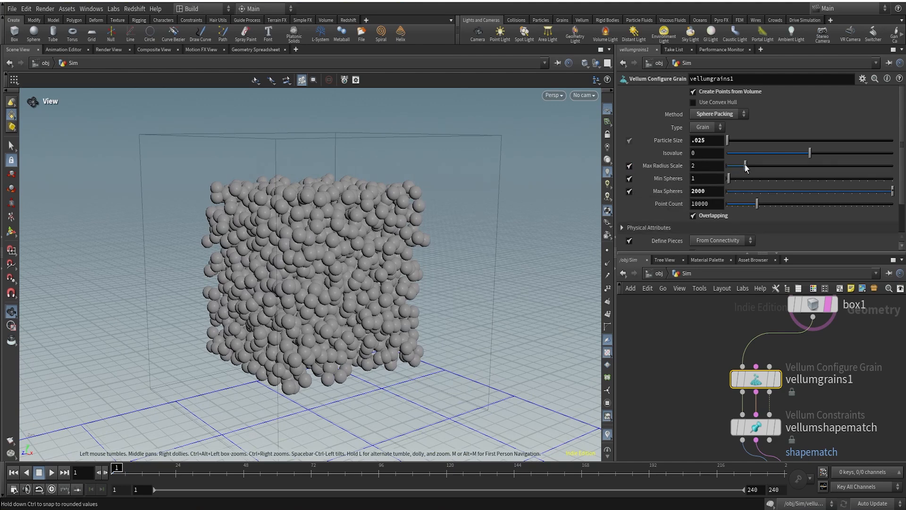
pyautogui.moveTo(746, 166); pyautogui.dragTo(791, 170)
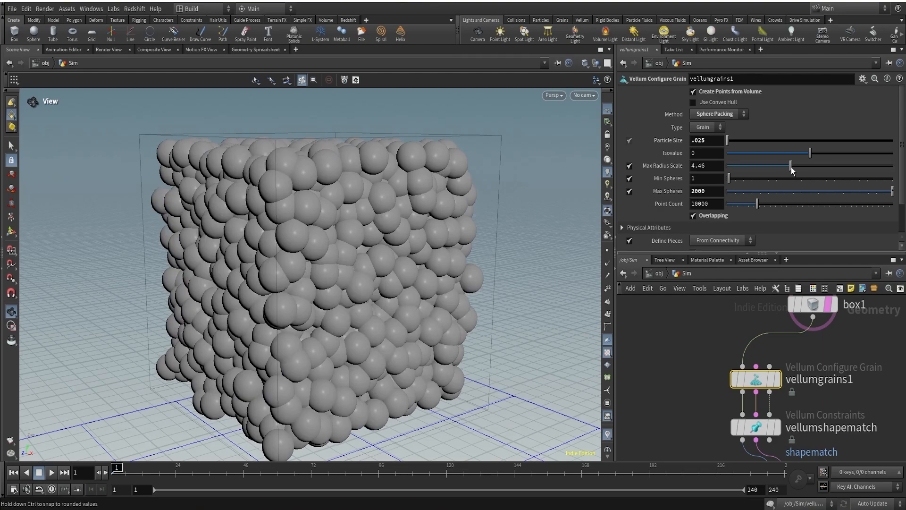
pyautogui.moveTo(371, 208); pyautogui.dragTo(345, 256, button='right')
pyautogui.moveTo(346, 256); pyautogui.dragTo(309, 243)
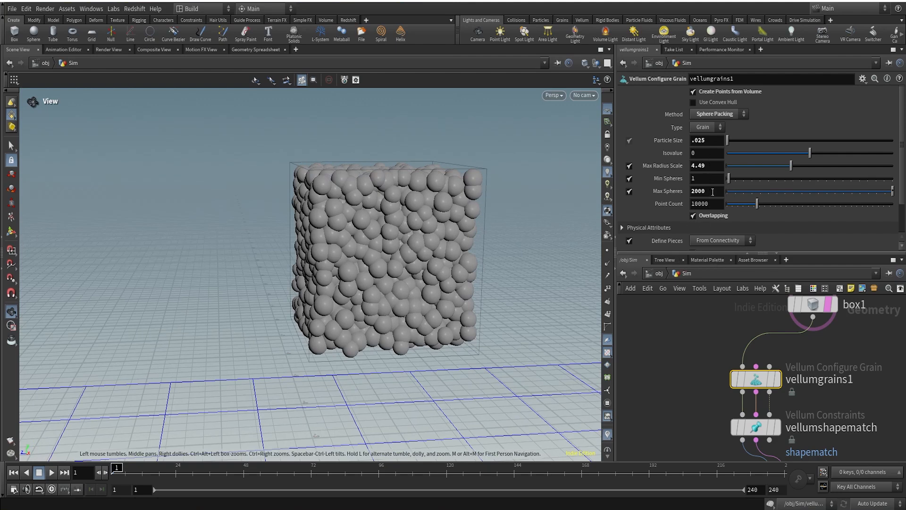
# Set Max Spheres on vellumgrains1 to 2500 and check the packing against the box wireframe
pyautogui.click(713, 191)
pyautogui.write('2')
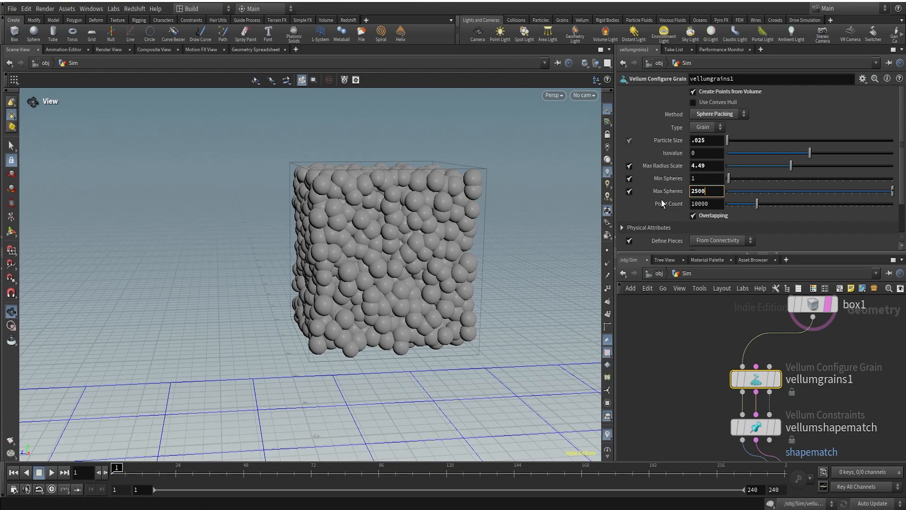
pyautogui.click(682, 387)
pyautogui.moveTo(366, 222); pyautogui.dragTo(447, 223)
pyautogui.moveTo(363, 187); pyautogui.dragTo(264, 298, button='right')
# Select vellumsolver1, run the simulation with the larger grains and return to frame 1
pyautogui.scroll(-5, 840, 425)
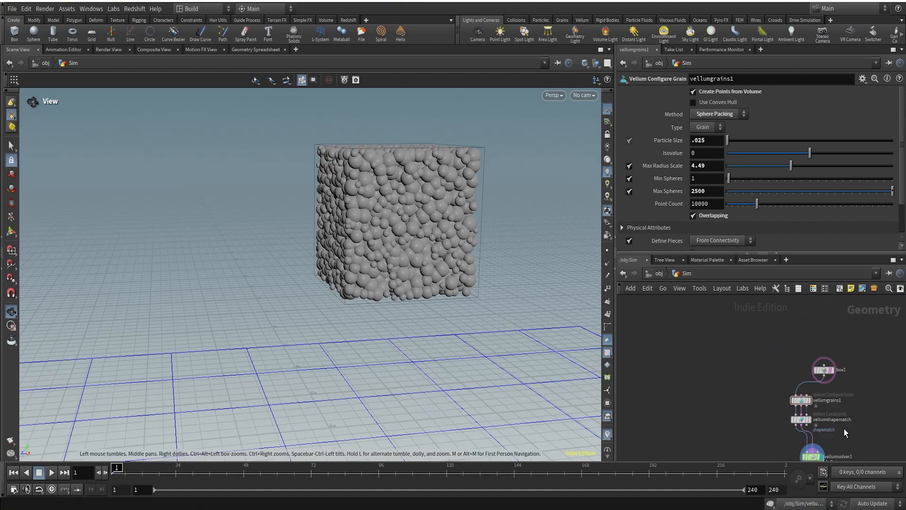
pyautogui.moveTo(844, 428); pyautogui.dragTo(802, 343, button='middle')
pyautogui.scroll(3, 786, 355)
pyautogui.click(767, 363)
pyautogui.moveTo(399, 206); pyautogui.dragTo(334, 194)
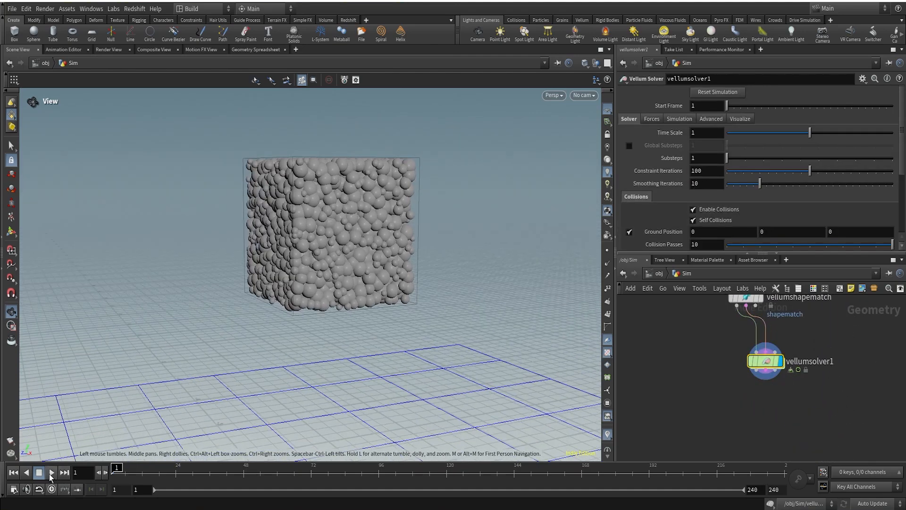
pyautogui.click(51, 472)
pyautogui.click(15, 472)
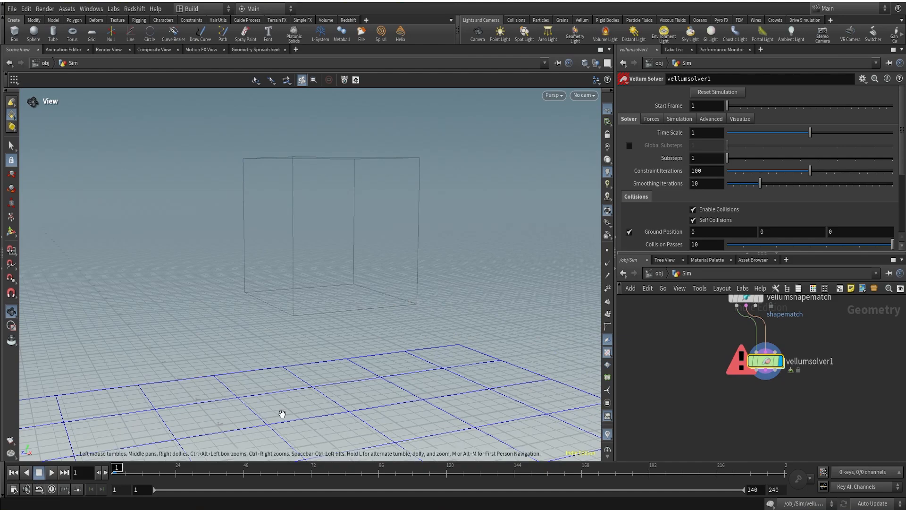
pyautogui.moveTo(290, 329); pyautogui.dragTo(255, 284)
pyautogui.moveTo(256, 284); pyautogui.dragTo(245, 285, button='middle')
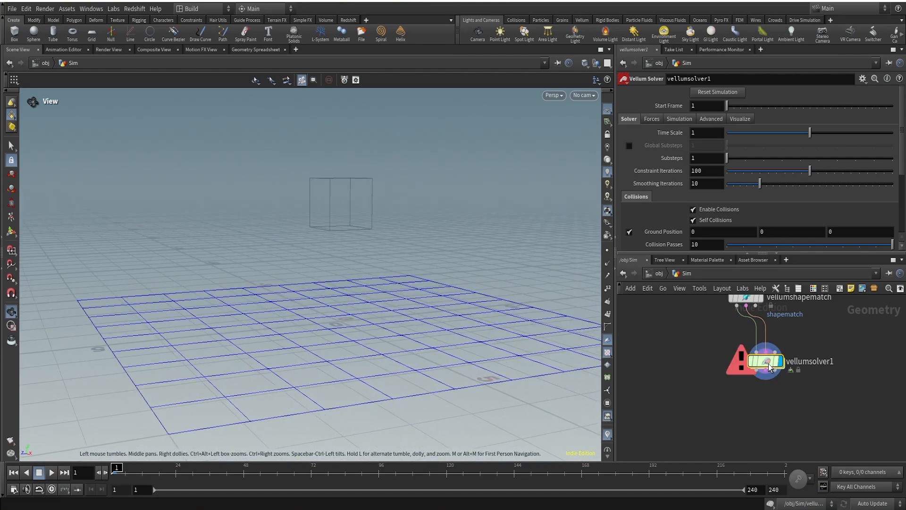
# Move vellumsolver1 lower in the network and turn off the template display of box1
pyautogui.moveTo(765, 362); pyautogui.dragTo(760, 401)
pyautogui.moveTo(795, 346); pyautogui.dragTo(781, 461, button='middle')
pyautogui.scroll(2, 788, 330)
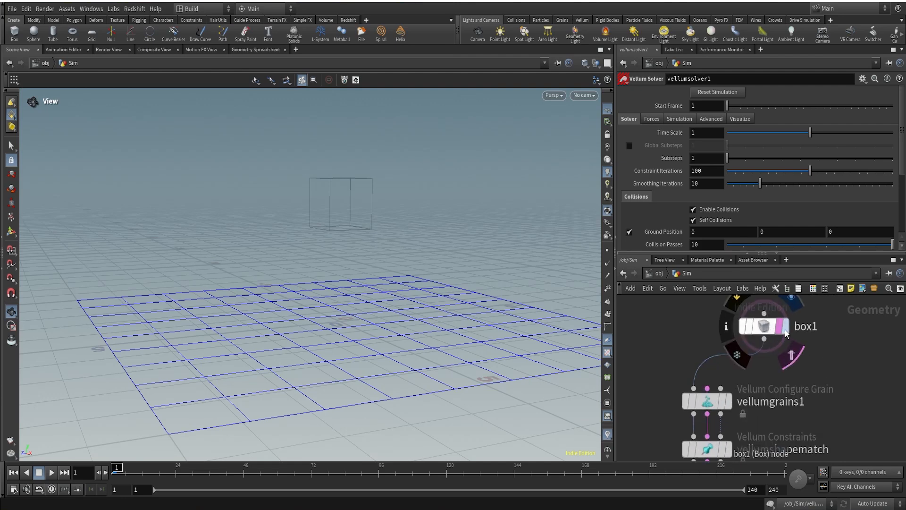
pyautogui.moveTo(773, 393); pyautogui.dragTo(782, 330, button='middle')
pyautogui.scroll(2, 726, 417)
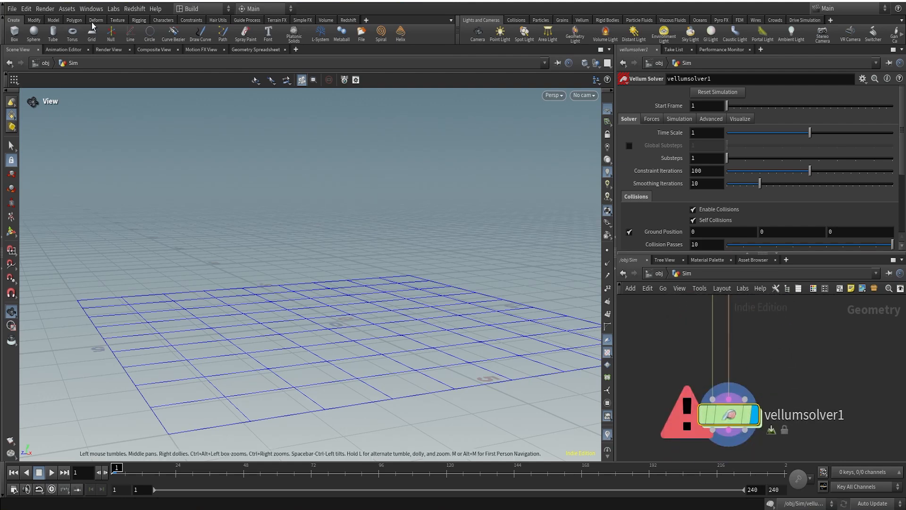
# Reset the Scene View viewport and play the vellumsolver1 simulation again
pyautogui.click(112, 9)
pyautogui.click(125, 28)
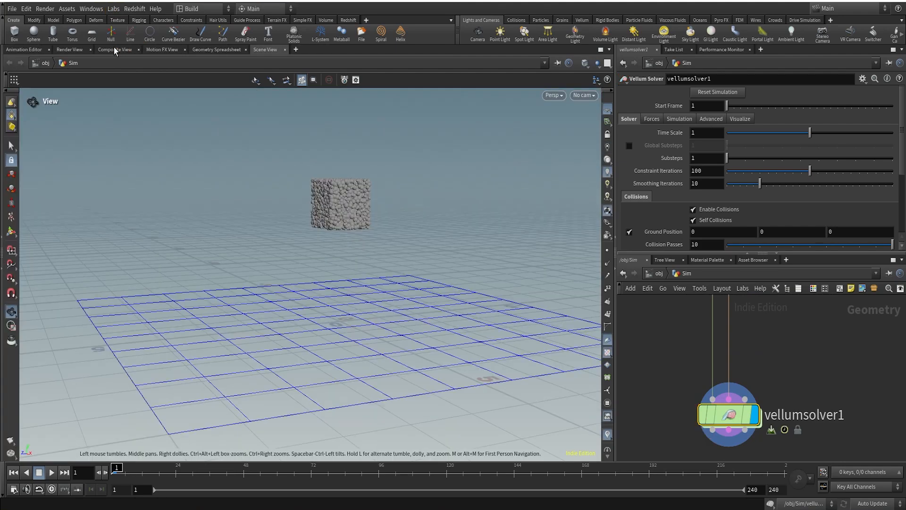
pyautogui.click(52, 471)
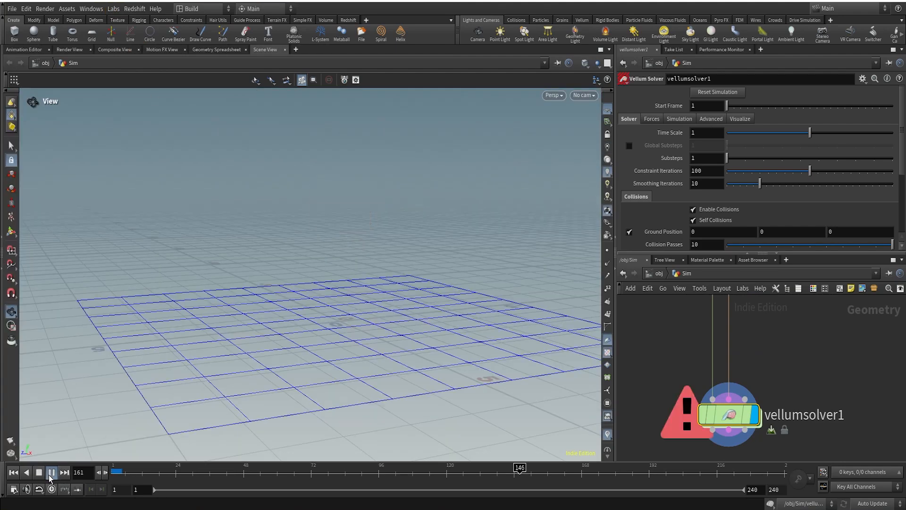
pyautogui.click(51, 476)
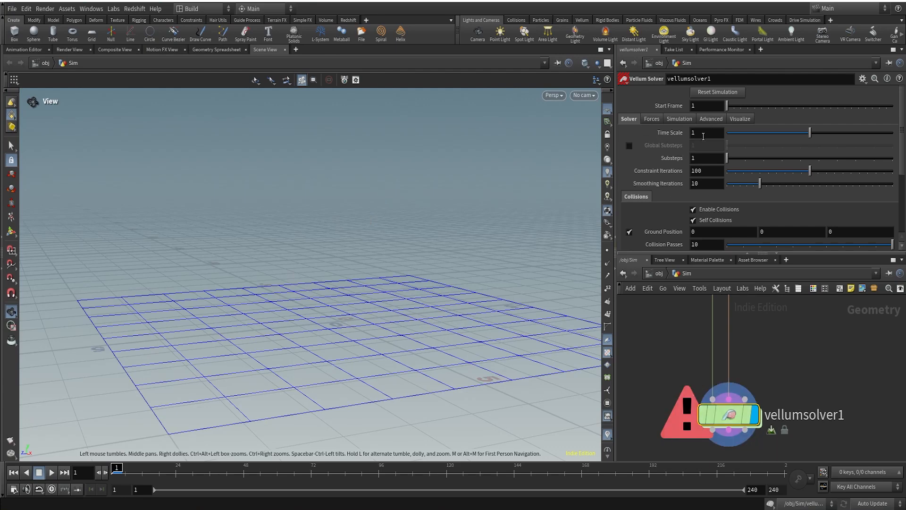
# Turn off OpenCL Neighbor Search on vellumsolver1, play the simulation and inspect the grain cube on the ground
pyautogui.click(710, 119)
pyautogui.scroll(-5, 673, 208)
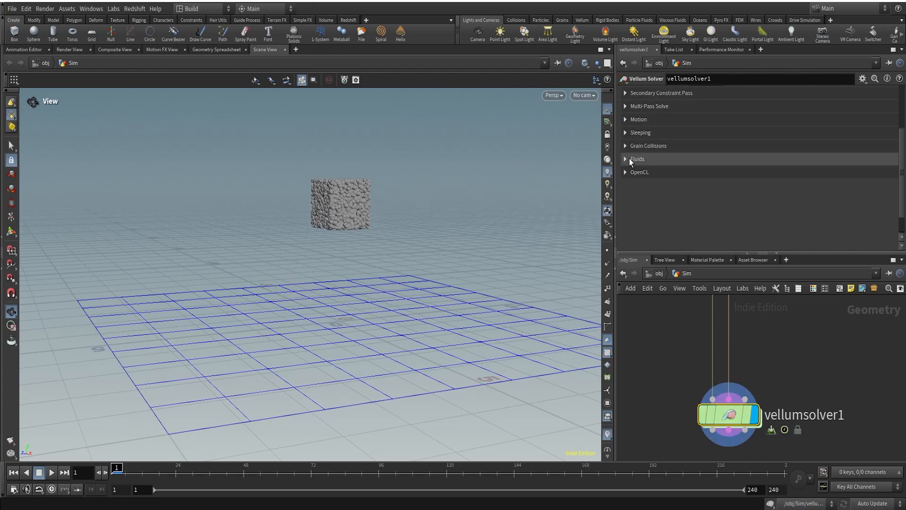
pyautogui.click(625, 172)
pyautogui.click(693, 196)
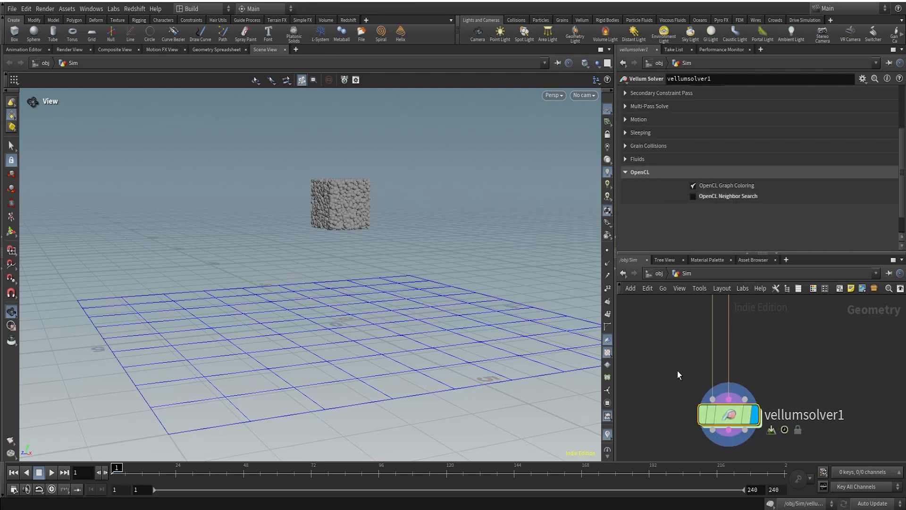
pyautogui.click(54, 477)
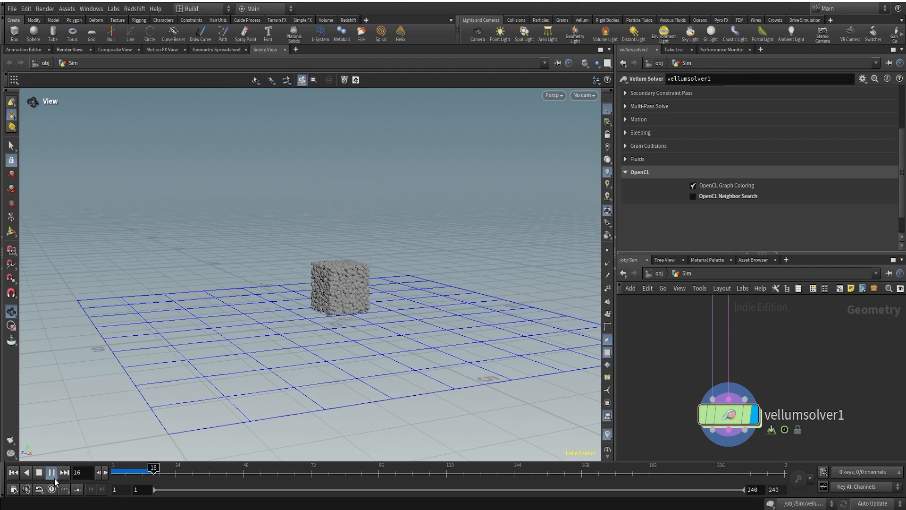
pyautogui.click(55, 477)
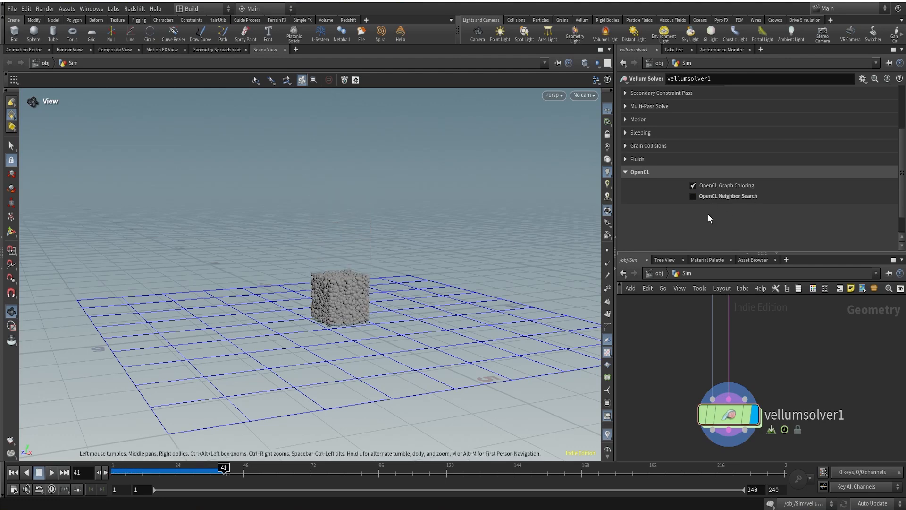
pyautogui.moveTo(691, 201)
pyautogui.moveTo(321, 295); pyautogui.dragTo(382, 219, button='right')
pyautogui.moveTo(382, 218); pyautogui.dragTo(364, 265, button='middle')
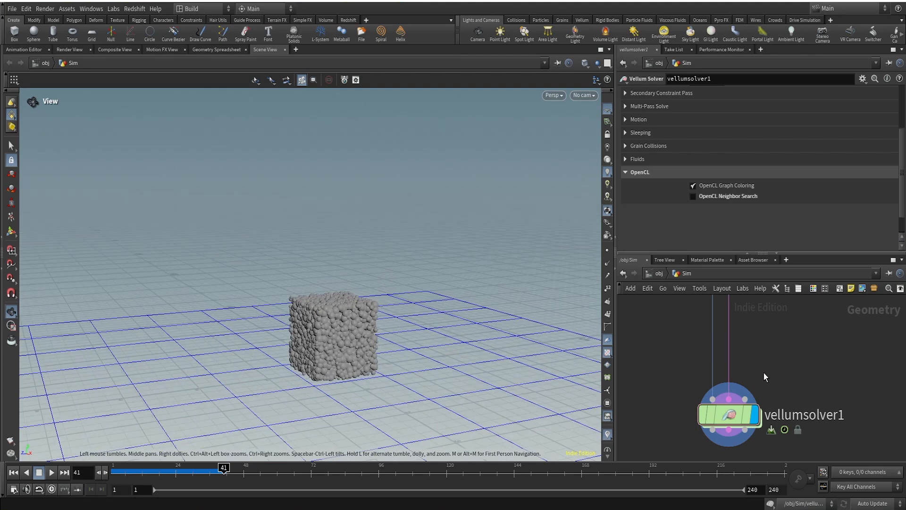
# Return to frame 1 and disable Max Radius Scale on vellumgrains1
pyautogui.scroll(-5, 771, 379)
pyautogui.moveTo(775, 361); pyautogui.dragTo(747, 430, button='middle')
pyautogui.scroll(5, 720, 394)
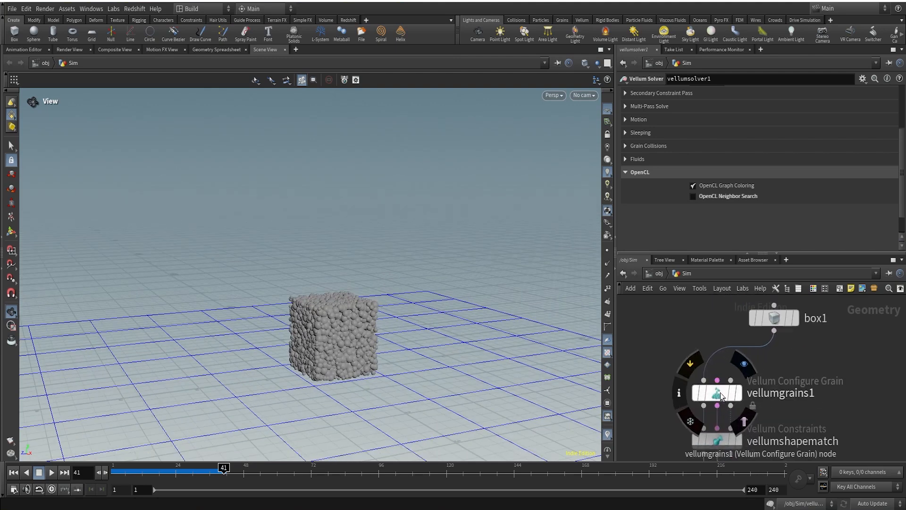
pyautogui.click(720, 395)
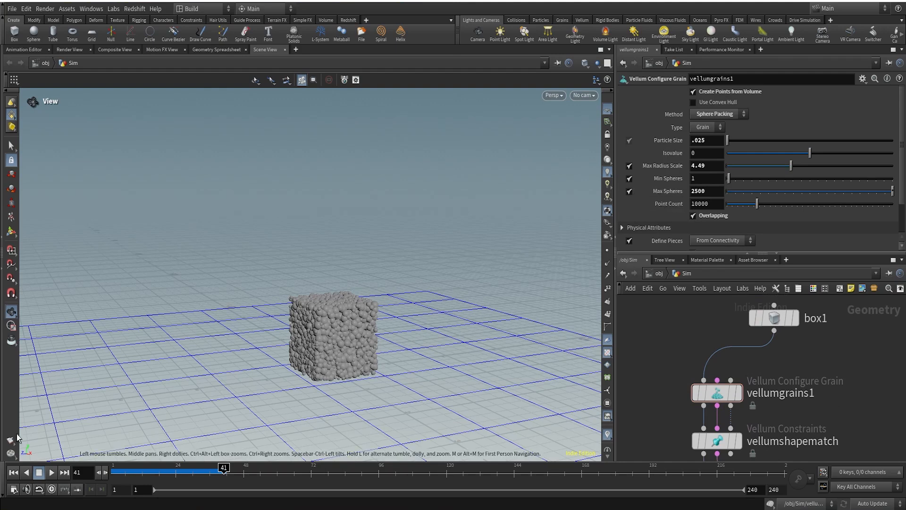
pyautogui.click(9, 473)
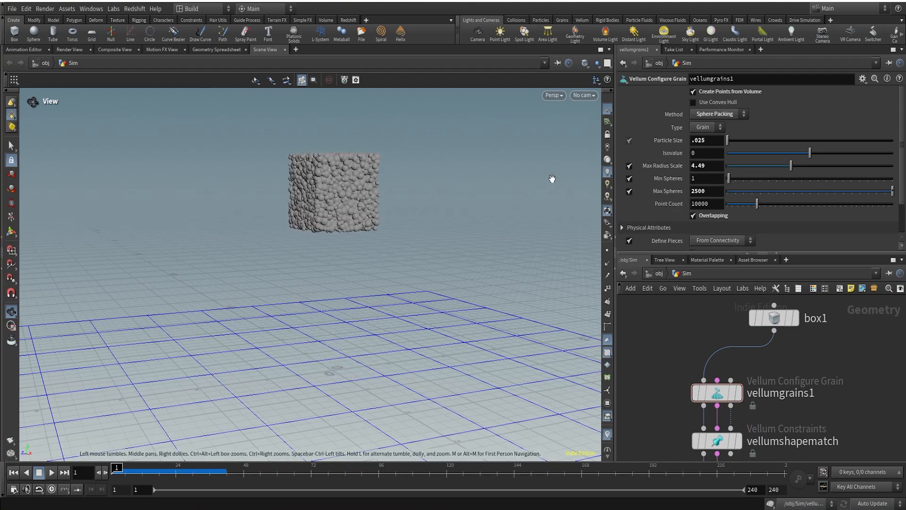
# Turn OpenCL Neighbor Search back on in vellumsolver1 and play the simulation until the grains land
pyautogui.scroll(-4, 840, 372)
pyautogui.moveTo(840, 372); pyautogui.dragTo(794, 295, button='middle')
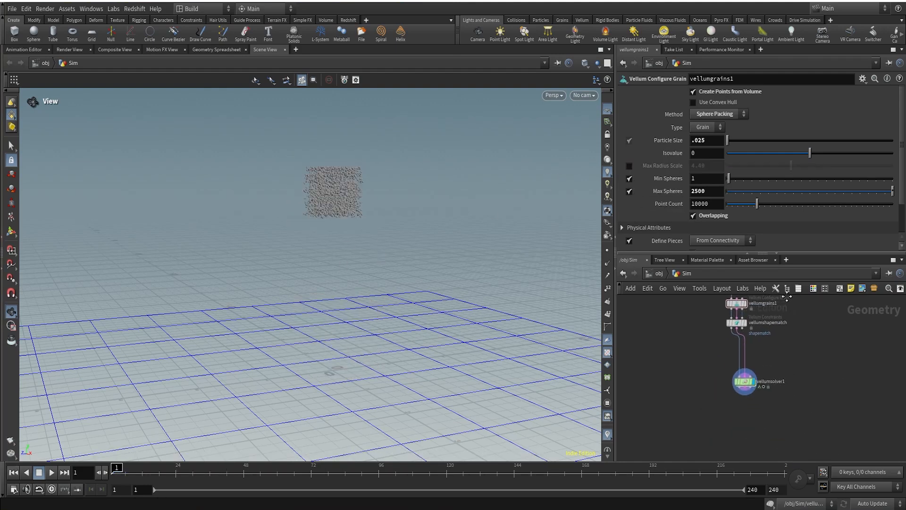
pyautogui.scroll(4, 755, 362)
pyautogui.click(732, 404)
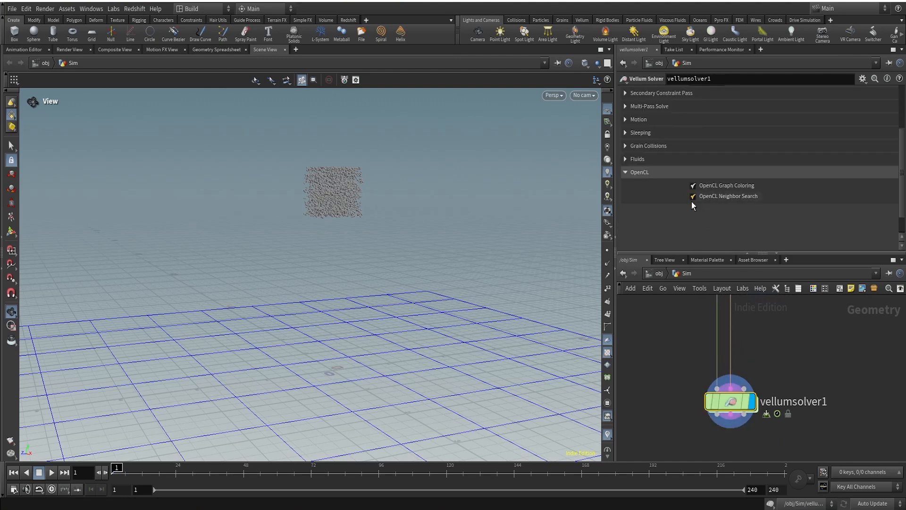
pyautogui.click(52, 472)
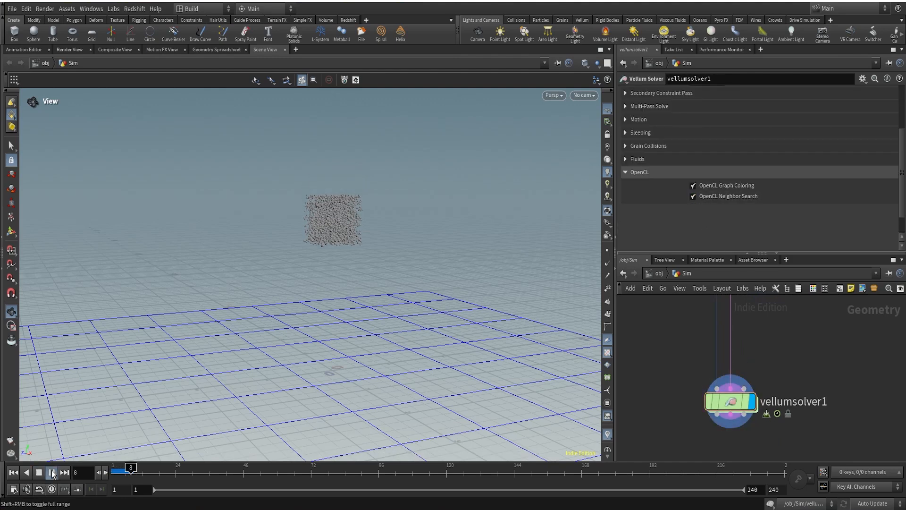
pyautogui.click(52, 472)
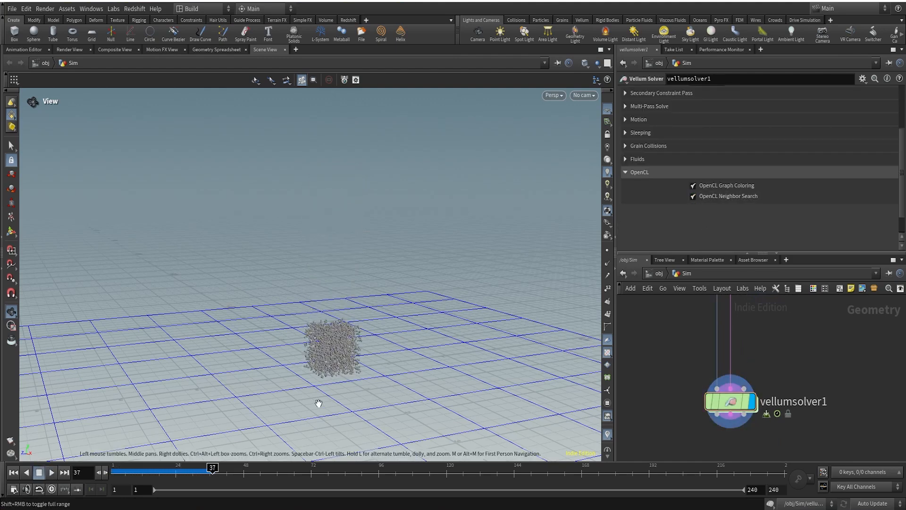
# Re-enable Max Radius Scale on the vellumgrains1 node
pyautogui.scroll(-2, 822, 319)
pyautogui.moveTo(822, 319); pyautogui.dragTo(796, 409, button='middle')
pyautogui.scroll(2, 741, 344)
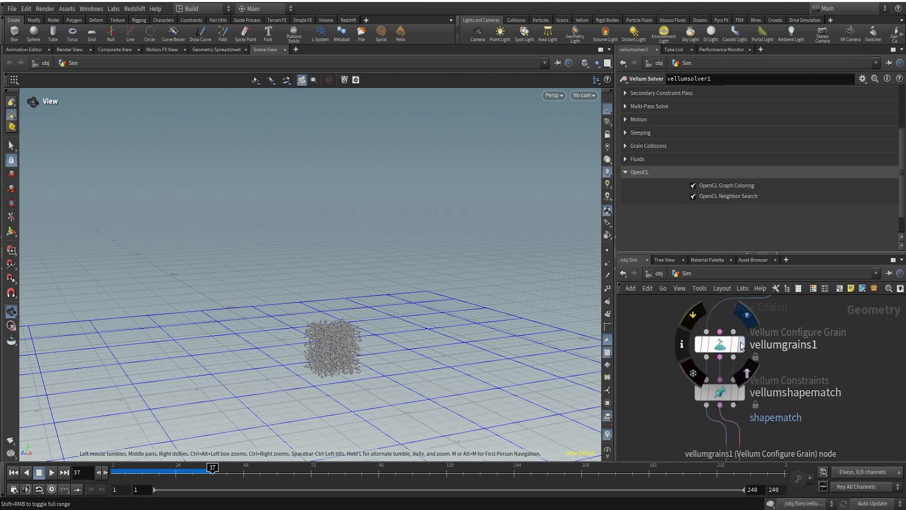
pyautogui.click(723, 344)
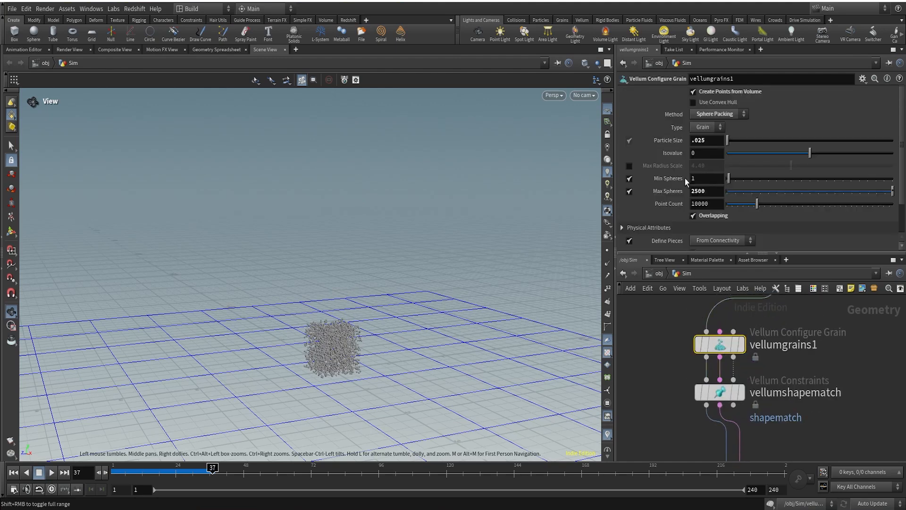
pyautogui.click(629, 166)
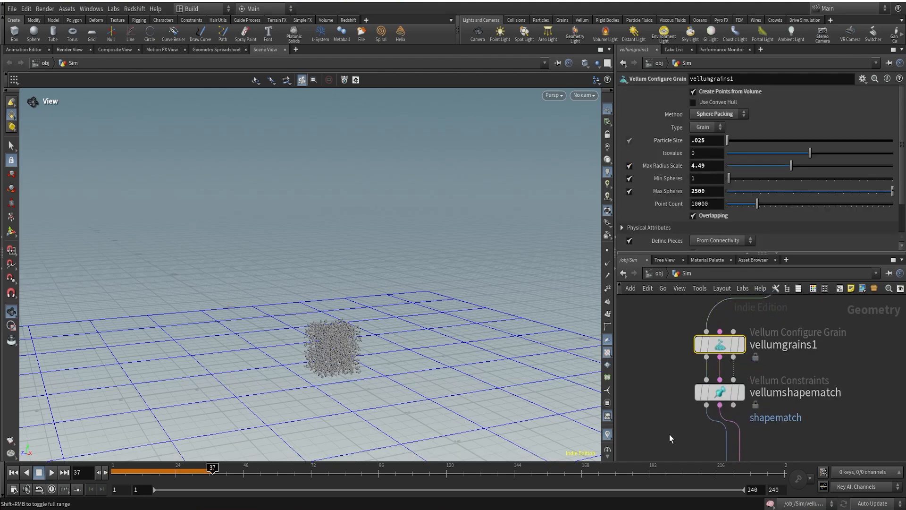
# Select vellumsolver1, play the simulation from frame 1 with OpenCL Neighbor Search on, and return to frame 1
pyautogui.scroll(-2, 669, 438)
pyautogui.moveTo(669, 438); pyautogui.dragTo(661, 342, button='middle')
pyautogui.scroll(2, 697, 386)
pyautogui.click(695, 393)
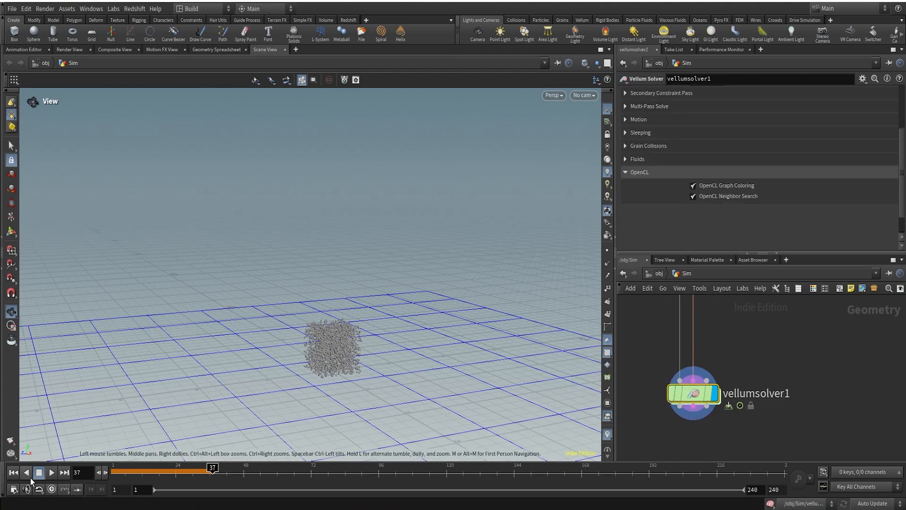
pyautogui.click(13, 472)
pyautogui.click(51, 472)
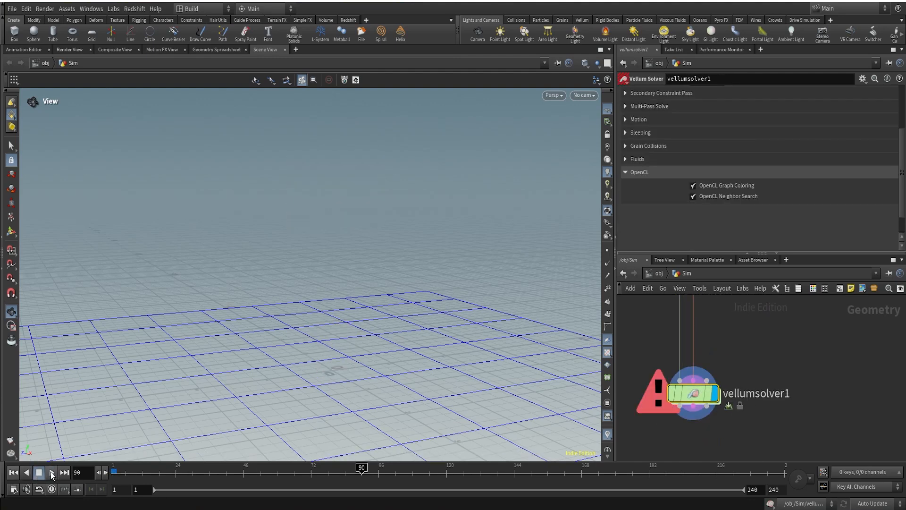
pyautogui.click(13, 472)
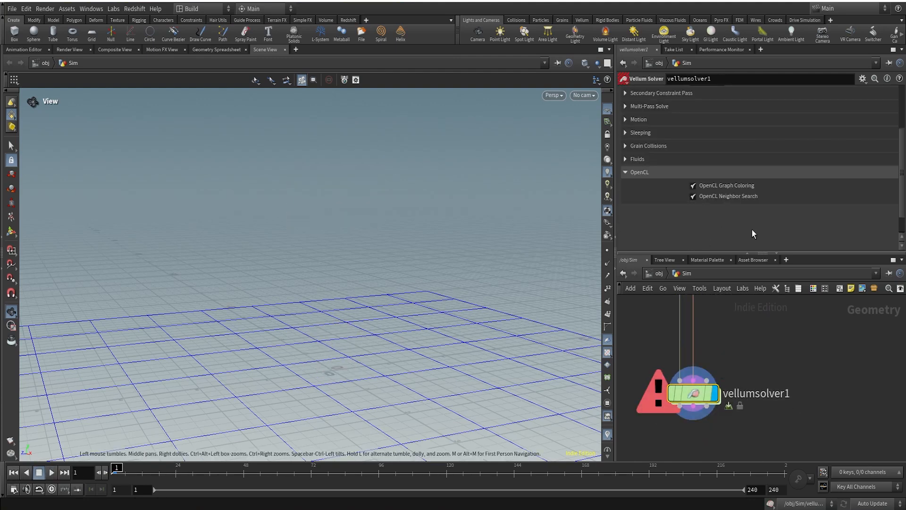
# Turn off OpenCL Neighbor Search on vellumsolver1 and play the simulation until the grain cube rests on the ground
pyautogui.click(693, 196)
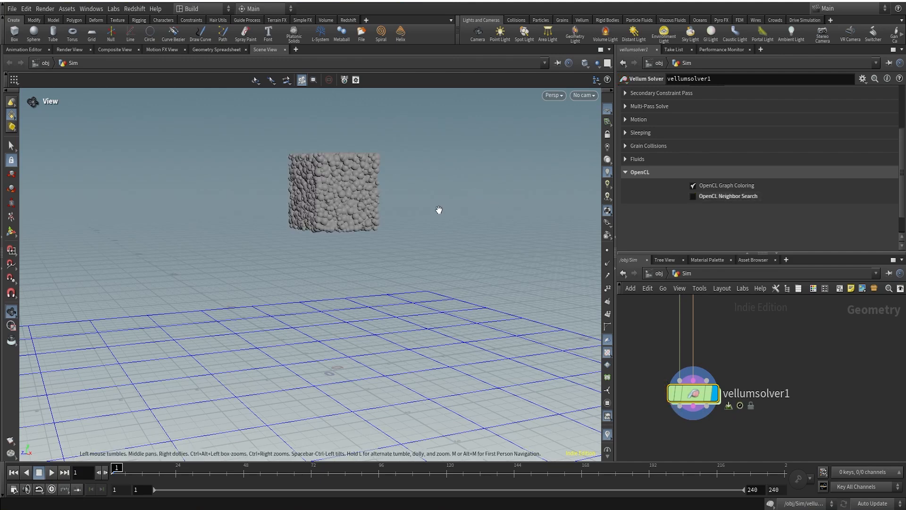
pyautogui.click(51, 472)
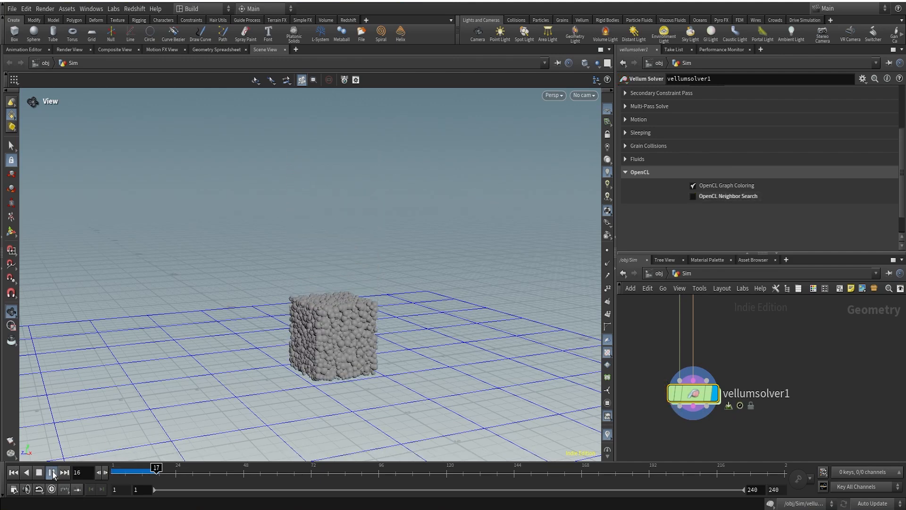
pyautogui.click(52, 472)
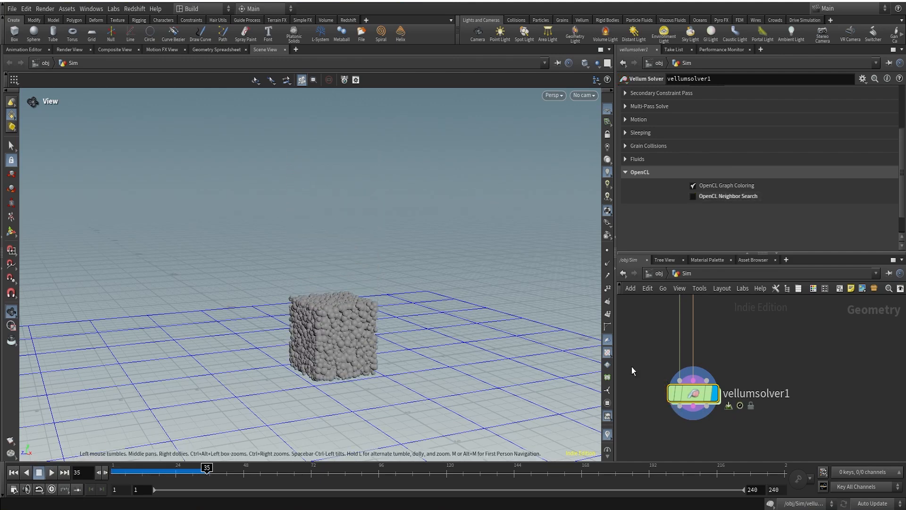
# Add a Vellum Transform Pieces node below vellumsolver1
pyautogui.scroll(-5, 820, 351)
pyautogui.moveTo(820, 350); pyautogui.dragTo(795, 308, button='middle')
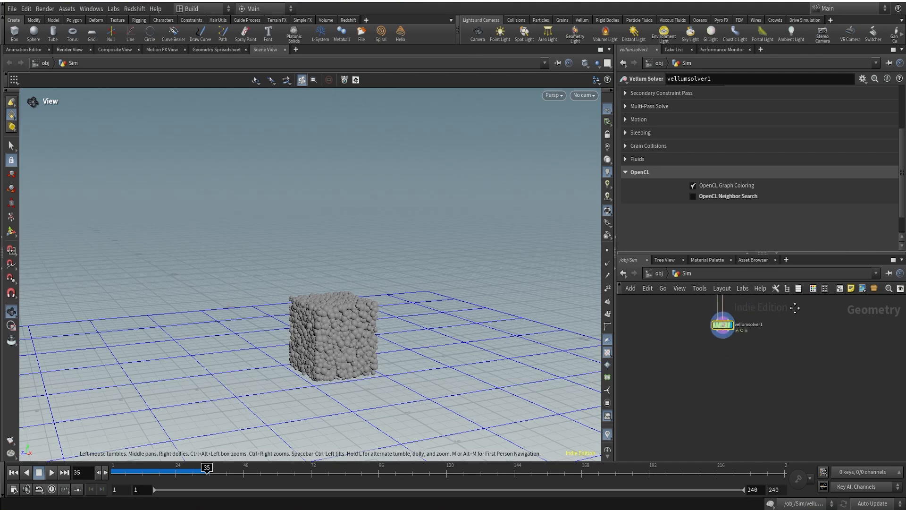
pyautogui.scroll(4, 738, 330)
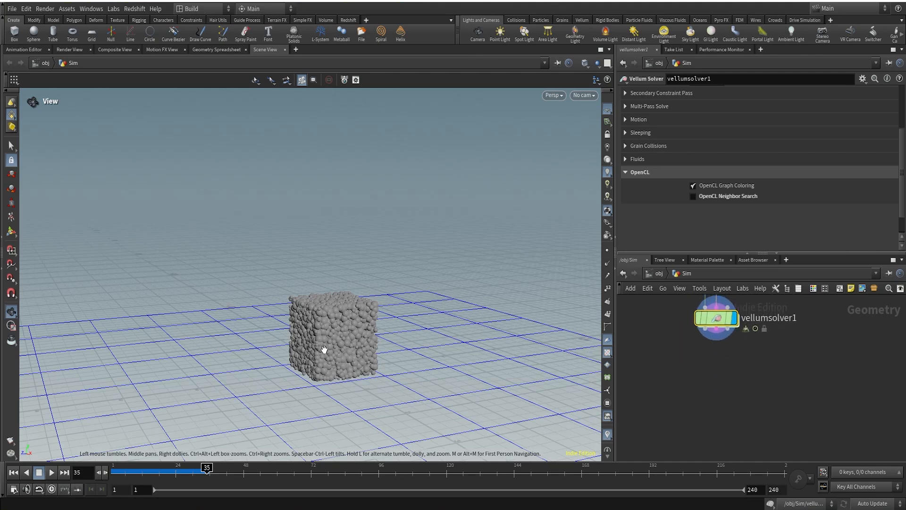
pyautogui.moveTo(324, 349); pyautogui.dragTo(381, 320)
pyautogui.moveTo(777, 398); pyautogui.dragTo(731, 403, button='middle')
pyautogui.scroll(2, 731, 403)
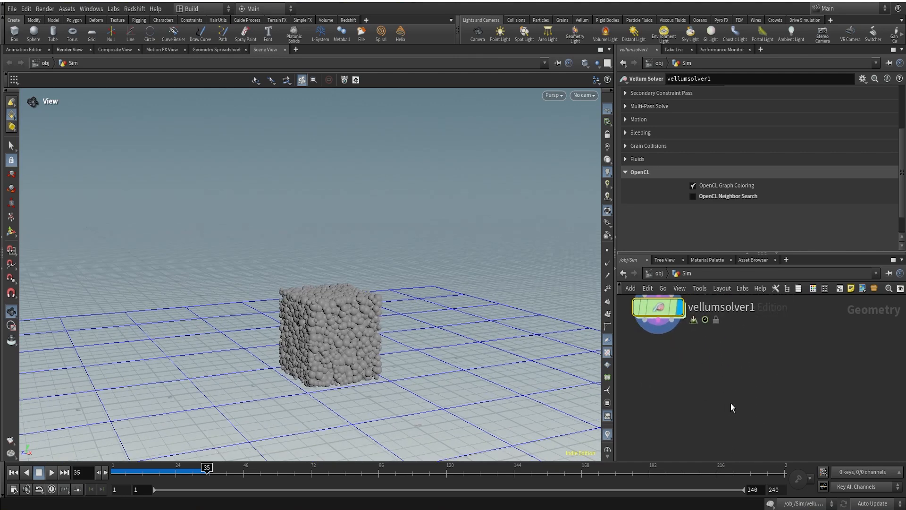
pyautogui.press('Tab')
pyautogui.write('vell')
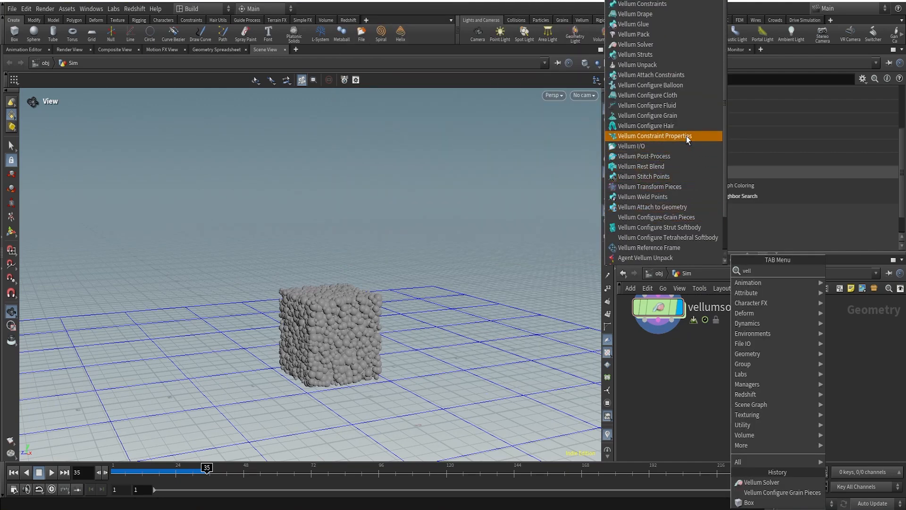
pyautogui.click(666, 185)
pyautogui.click(785, 429)
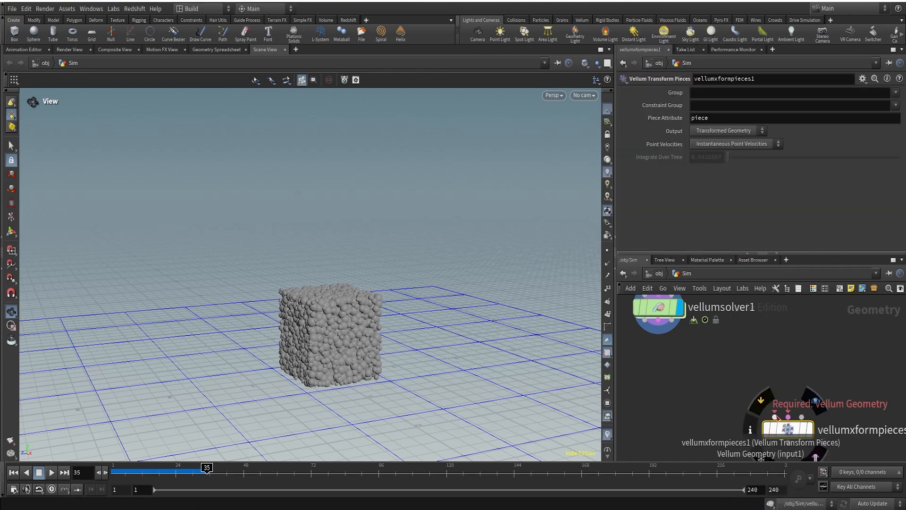
# Wire vellumsolver1's geometry and constraint outputs into vellumxformpieces1's first two inputs and box1's output into its third
pyautogui.click(775, 417)
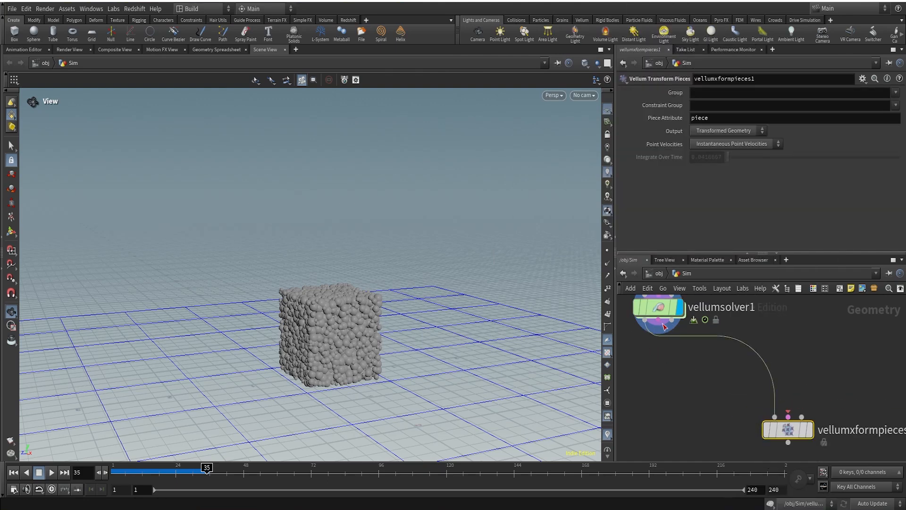
pyautogui.moveTo(768, 384); pyautogui.dragTo(787, 416)
pyautogui.click(802, 416)
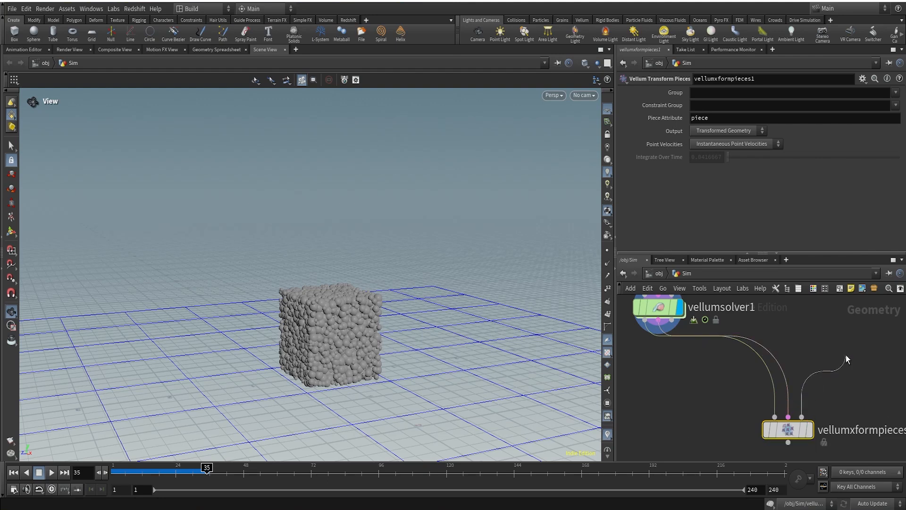
pyautogui.scroll(-5, 848, 352)
pyautogui.moveTo(850, 352); pyautogui.dragTo(815, 434, button='middle')
pyautogui.moveTo(819, 384); pyautogui.dragTo(778, 306, button='middle')
pyautogui.scroll(3, 830, 401)
pyautogui.click(741, 323)
# Display the vellumxformpieces1 result and scrub the timeline back to frame 1
pyautogui.scroll(-3, 784, 386)
pyautogui.scroll(5, 794, 350)
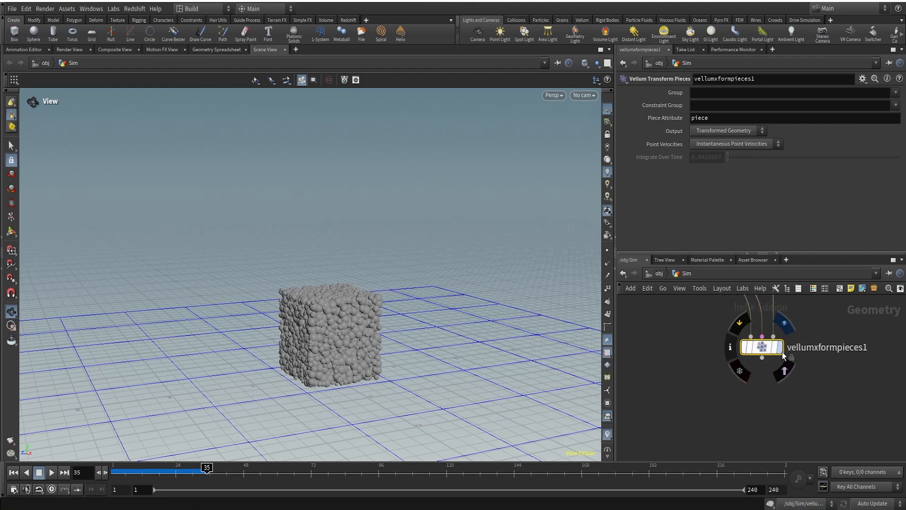
pyautogui.click(780, 348)
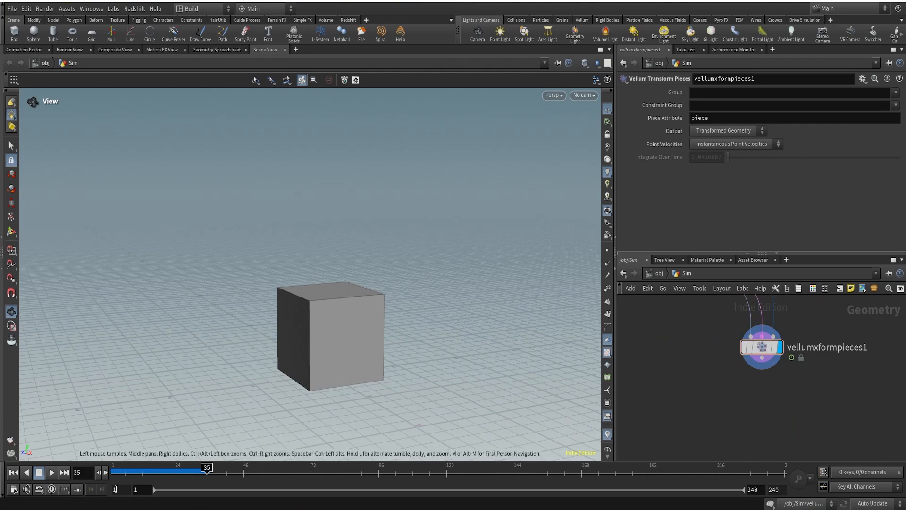
pyautogui.moveTo(206, 467); pyautogui.dragTo(114, 468)
# Set box1's rotation to 60 in X and 28 in Y
pyautogui.scroll(-4, 860, 327)
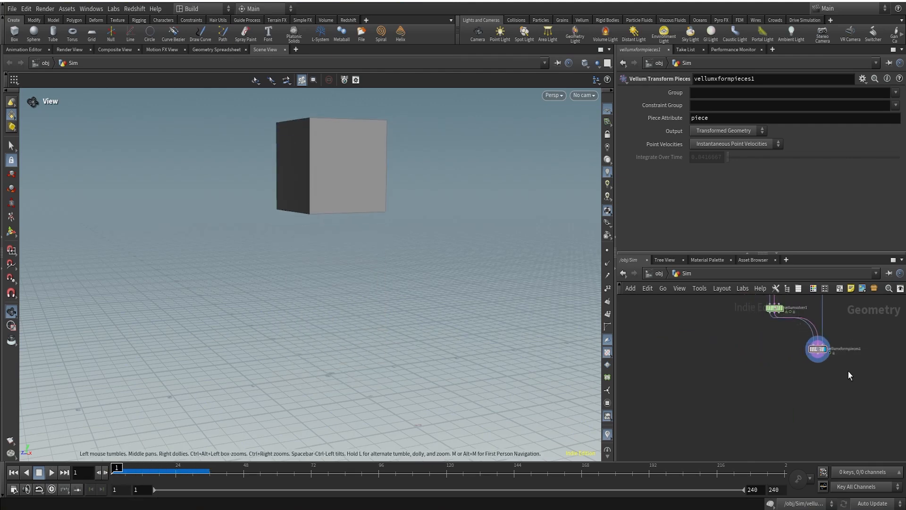
pyautogui.moveTo(848, 371); pyautogui.dragTo(817, 446, button='middle')
pyautogui.scroll(5, 753, 369)
pyautogui.click(772, 396)
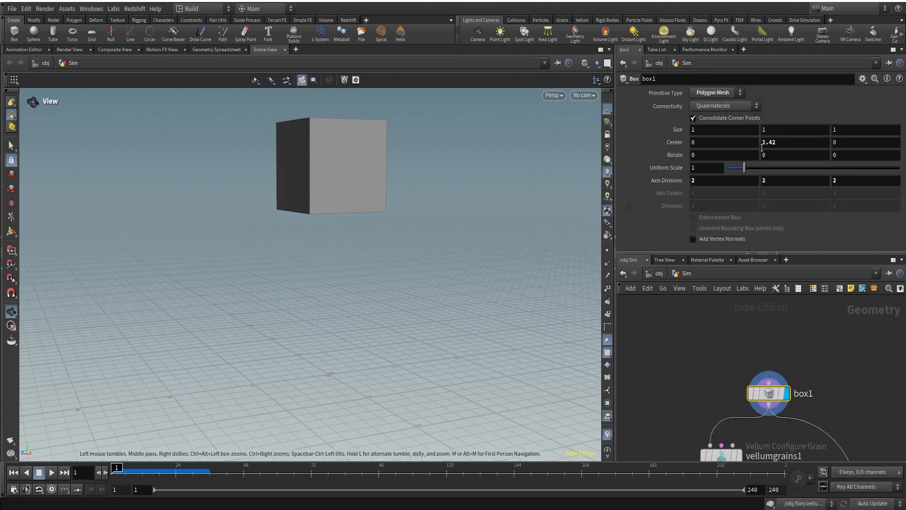
pyautogui.moveTo(735, 156)
pyautogui.mouseDown(button='middle')
pyautogui.moveTo(734, 125)
pyautogui.moveTo(778, 122)
pyautogui.moveTo(736, 158)
pyautogui.mouseUp(button='middle')
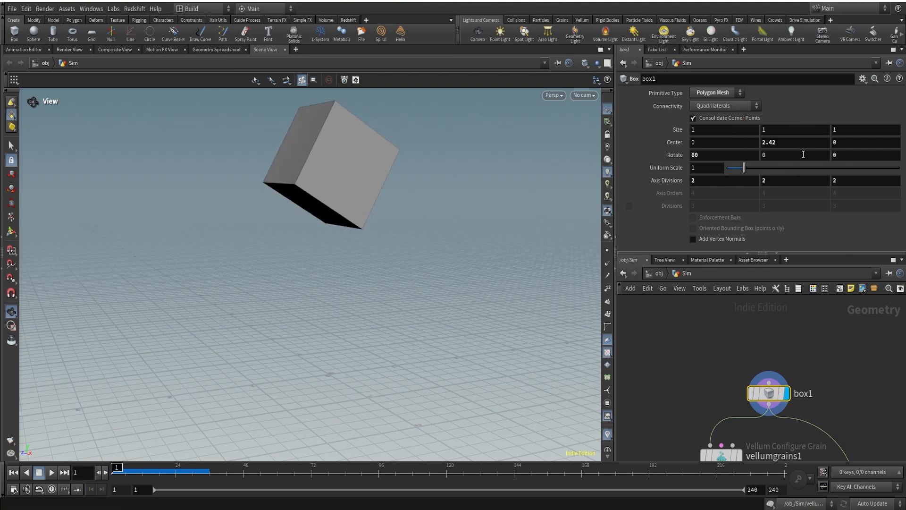
pyautogui.moveTo(803, 154); pyautogui.dragTo(878, 134, button='middle')
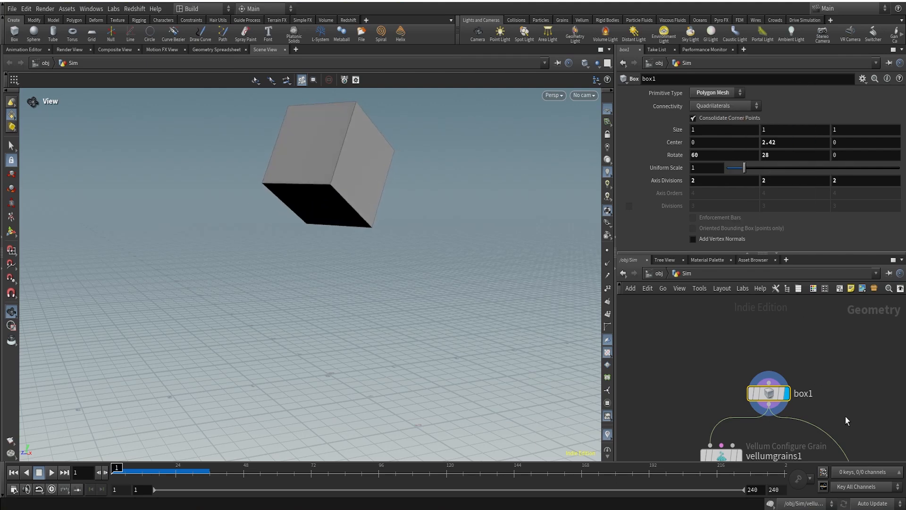
# Select vellumxformpieces1 and play the simulation until the tilted box settles on the ground
pyautogui.scroll(-4, 847, 421)
pyautogui.moveTo(847, 418); pyautogui.dragTo(809, 285, button='middle')
pyautogui.scroll(1, 793, 387)
pyautogui.scroll(4, 794, 395)
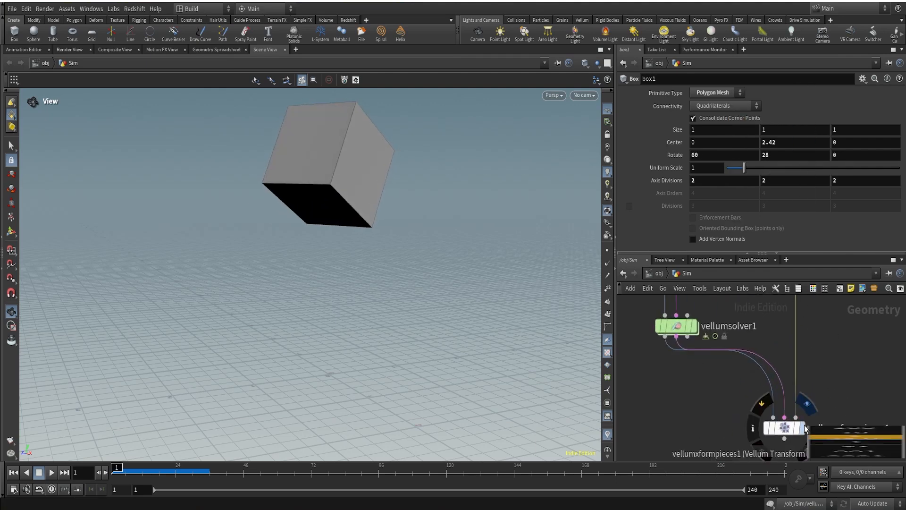
pyautogui.click(786, 427)
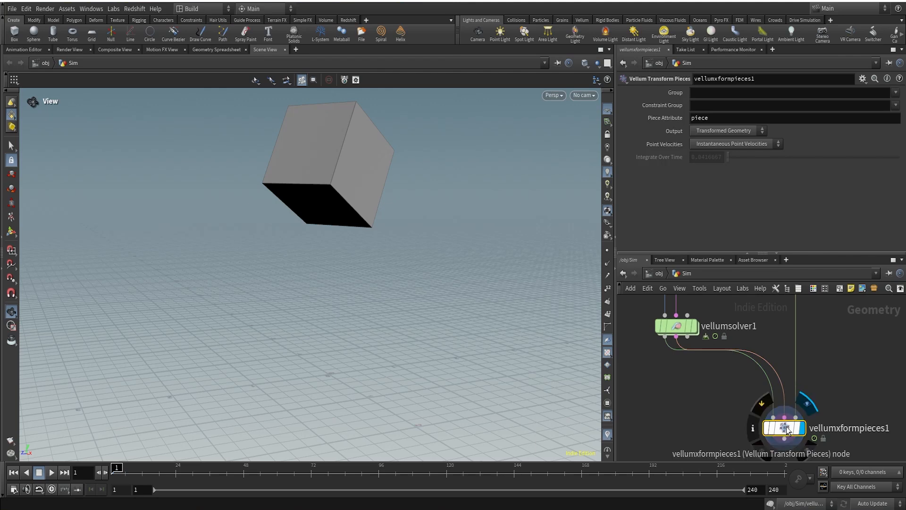
pyautogui.click(53, 475)
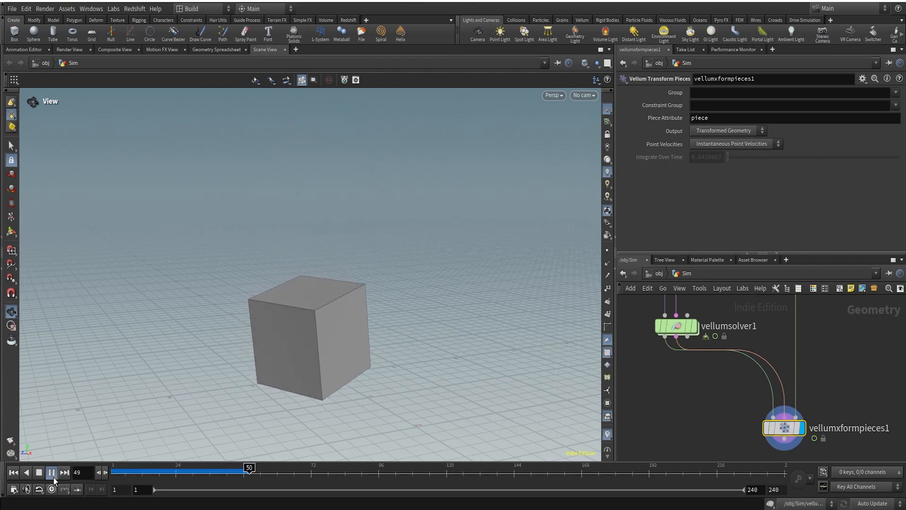
pyautogui.click(53, 472)
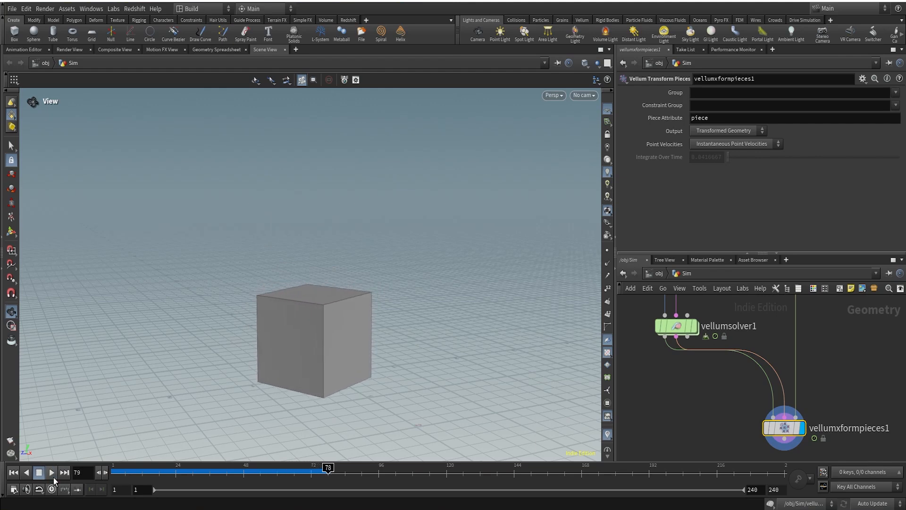
# Replay the box fall from the start of the timeline and return to frame 1
pyautogui.moveTo(153, 471); pyautogui.dragTo(86, 475)
pyautogui.click(51, 475)
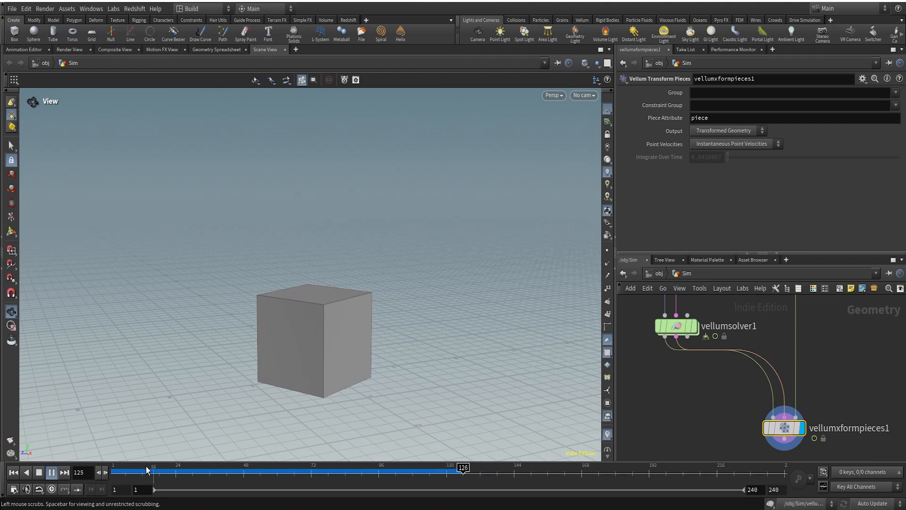
pyautogui.moveTo(139, 471); pyautogui.dragTo(84, 475)
pyautogui.click(52, 472)
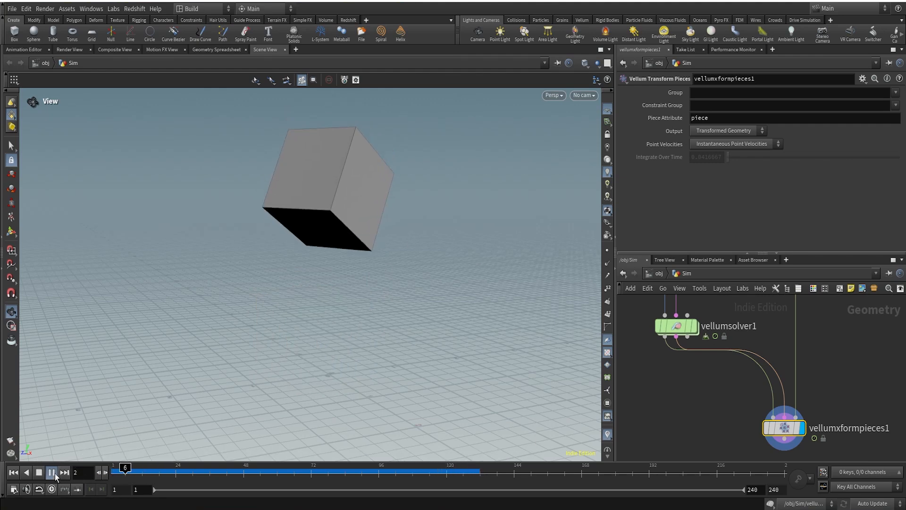
pyautogui.click(14, 472)
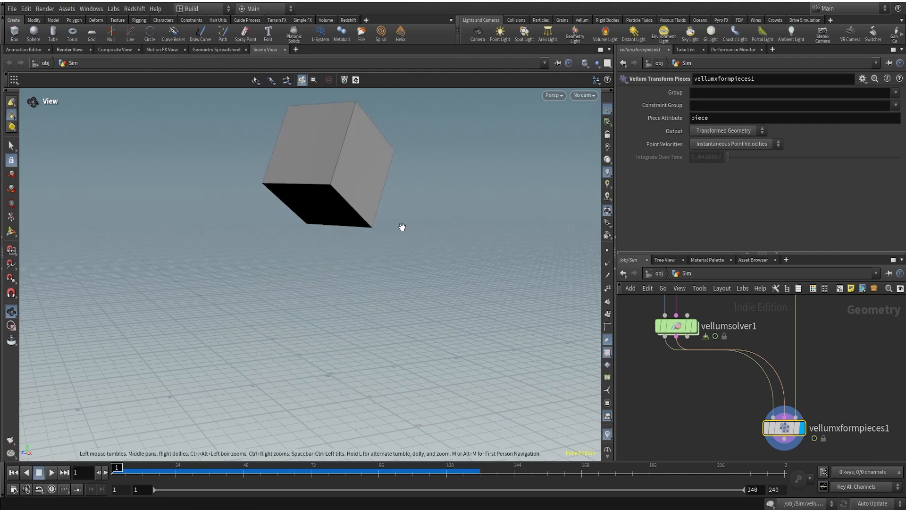
# Add a Copy and Transform node beside the box1 branch
pyautogui.scroll(-5, 694, 369)
pyautogui.moveTo(770, 314); pyautogui.dragTo(738, 424, button='middle')
pyautogui.scroll(5, 664, 401)
pyautogui.moveTo(666, 407); pyautogui.dragTo(715, 347, button='middle')
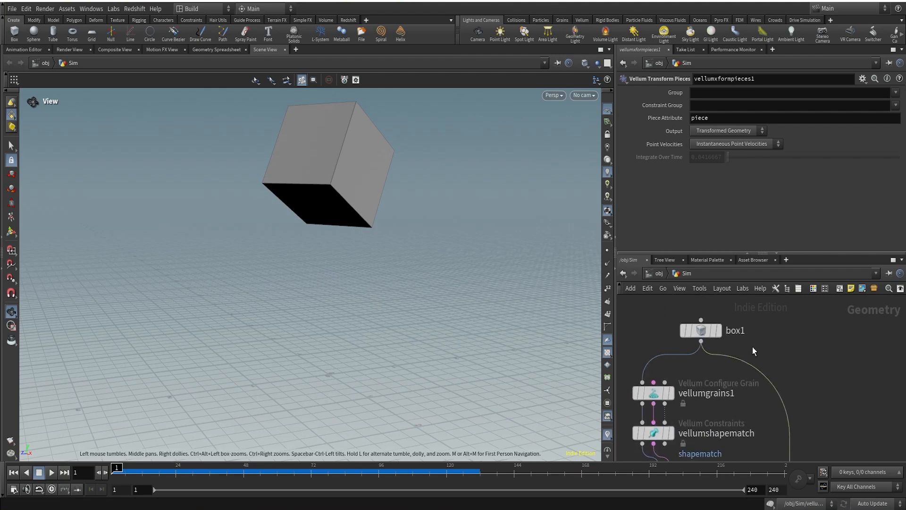
pyautogui.click(701, 330)
pyautogui.moveTo(336, 187); pyautogui.dragTo(388, 171)
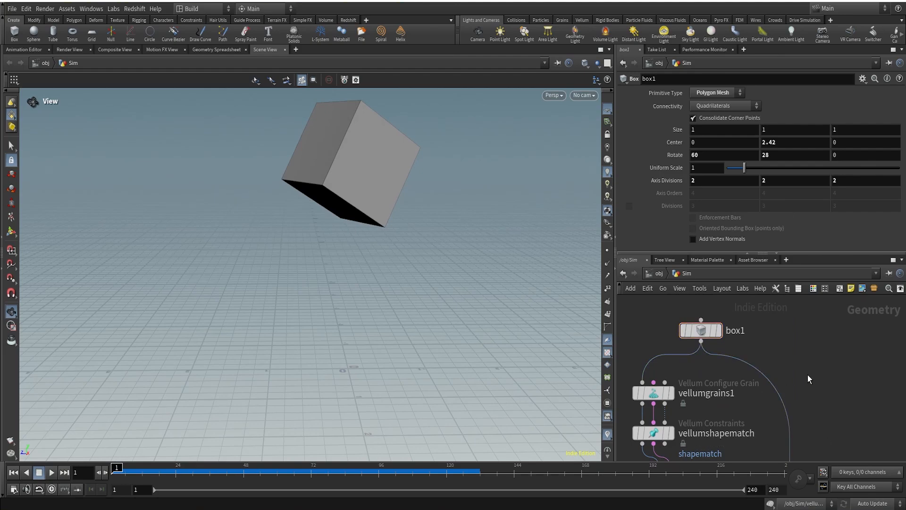
pyautogui.press('Tab')
pyautogui.write('coptr')
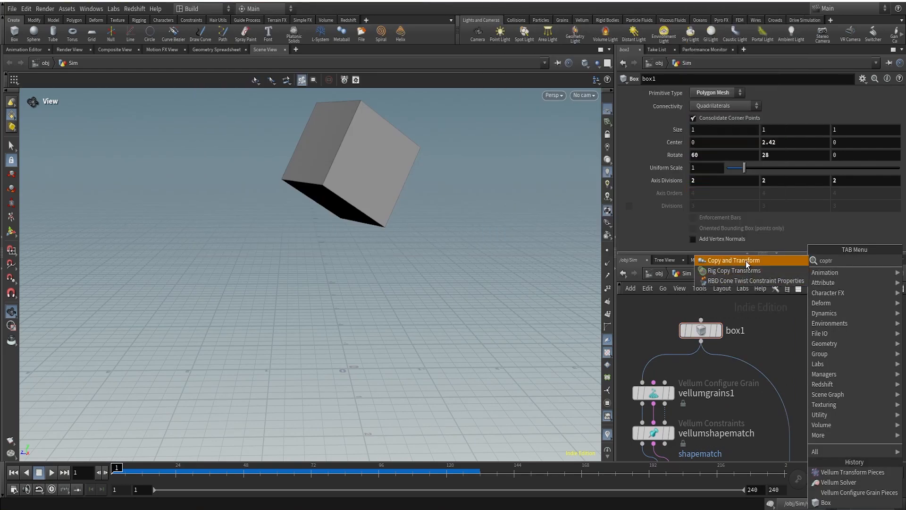
pyautogui.click(745, 260)
pyautogui.click(825, 378)
pyautogui.moveTo(829, 376); pyautogui.dragTo(765, 365)
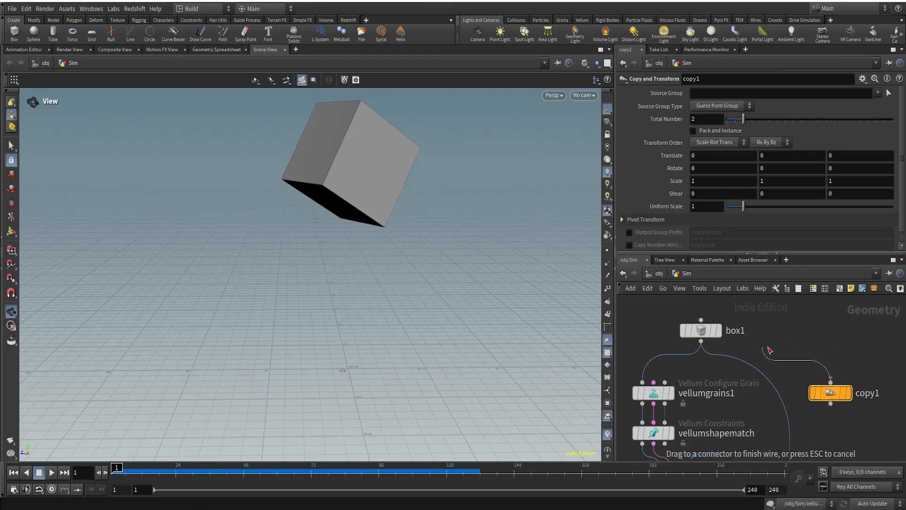
pyautogui.moveTo(791, 348); pyautogui.dragTo(822, 348)
pyautogui.click(822, 348)
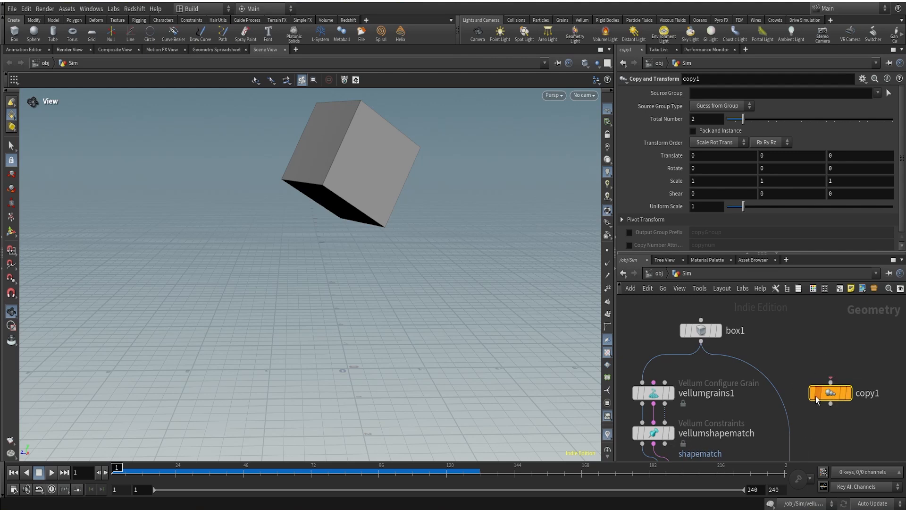
pyautogui.moveTo(829, 389)
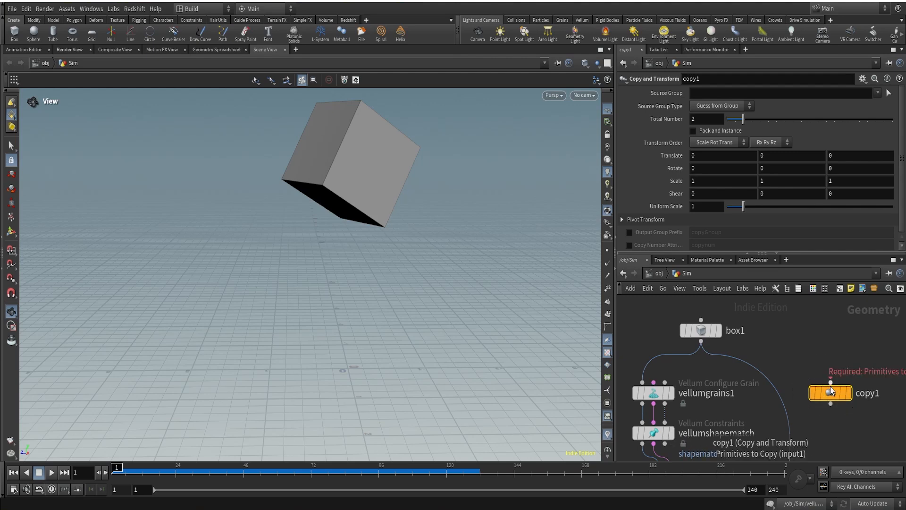
# Connect box1 to the Copy and Transform node, display the copies, and set their Y translation to 1.75
pyautogui.moveTo(831, 380)
pyautogui.mouseDown()
pyautogui.moveTo(767, 361)
pyautogui.moveTo(823, 384)
pyautogui.mouseUp()
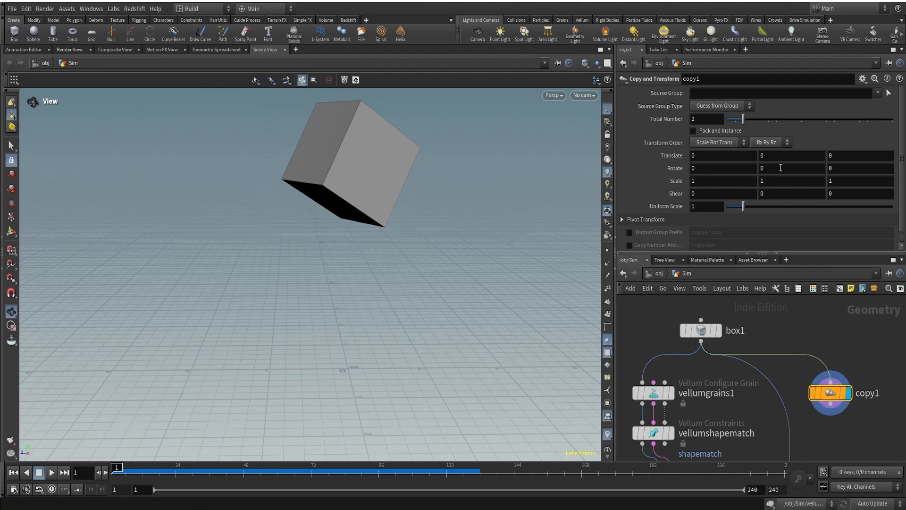
pyautogui.moveTo(778, 157)
pyautogui.mouseDown(button='middle')
pyautogui.moveTo(777, 175)
pyautogui.moveTo(825, 175)
pyautogui.moveTo(768, 168)
pyautogui.mouseUp(button='middle')
pyautogui.moveTo(262, 197); pyautogui.dragTo(352, 167, button='right')
pyautogui.moveTo(352, 167); pyautogui.dragTo(343, 227, button='middle')
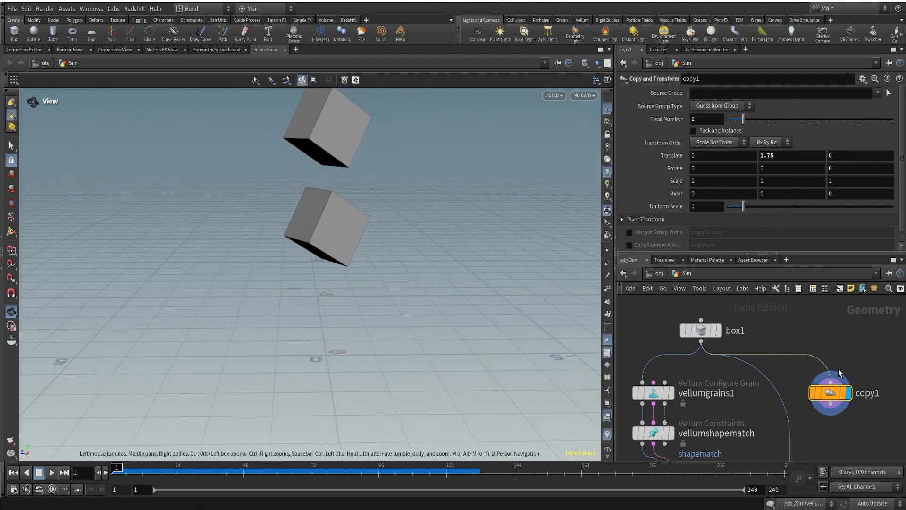
# Feed the output of copy1 into vellumgrains1 and display the grains of both boxes
pyautogui.scroll(2, 675, 402)
pyautogui.click(673, 396)
pyautogui.moveTo(372, 200); pyautogui.dragTo(310, 254)
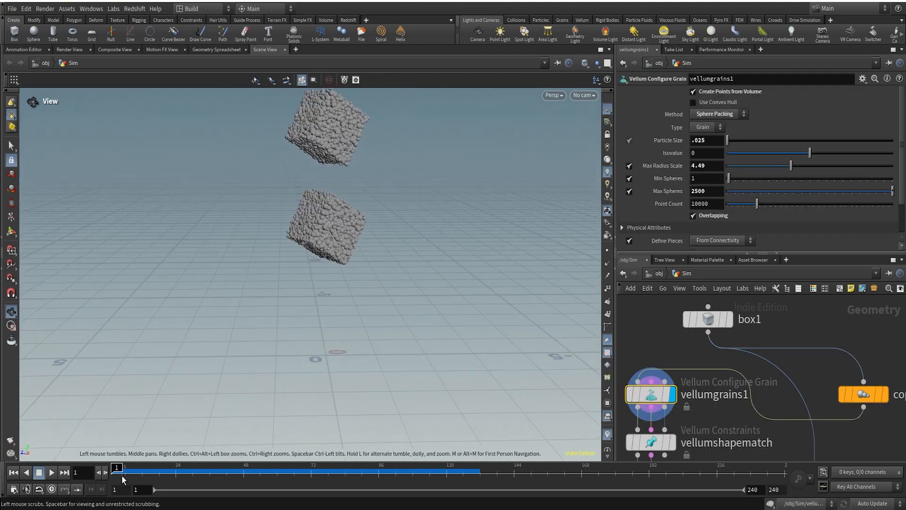
# Select vellumshapematch and review its constraint type, piece attribute, stiffness and damping settings
pyautogui.scroll(-3, 738, 335)
pyautogui.scroll(-2, 716, 340)
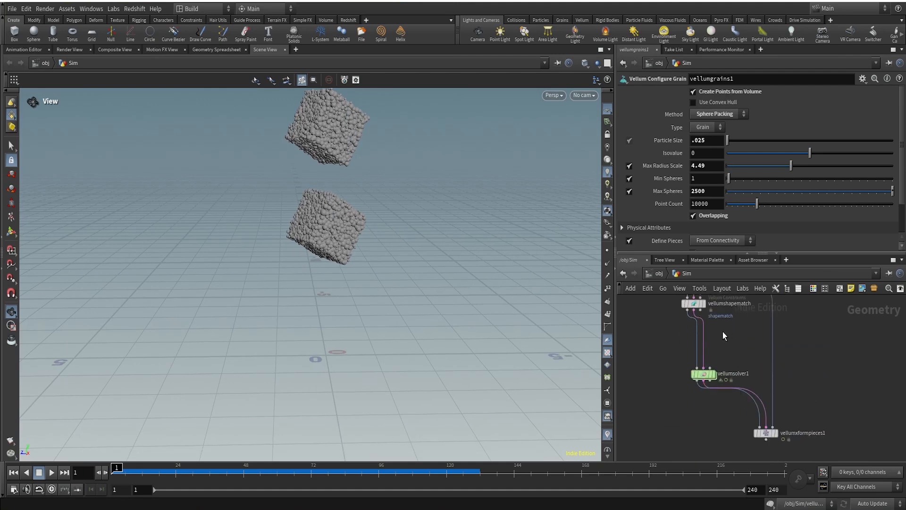
pyautogui.scroll(5, 723, 332)
pyautogui.click(686, 331)
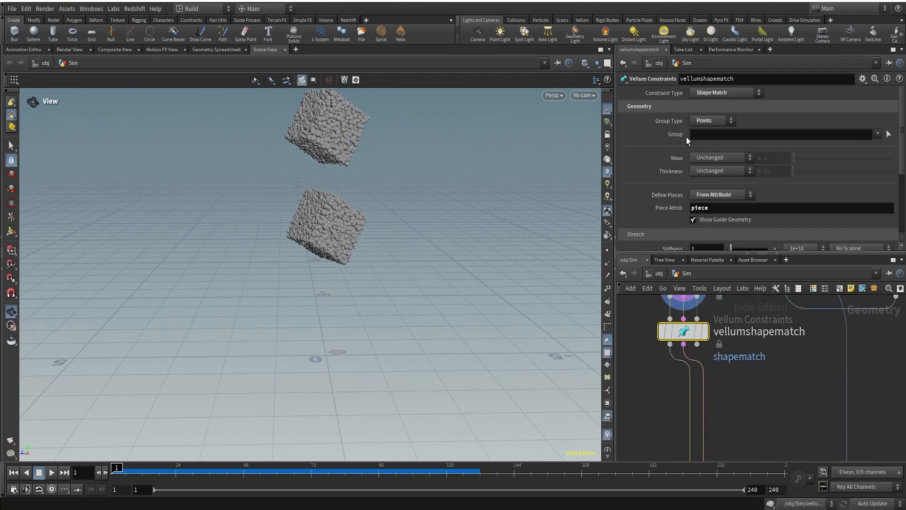
pyautogui.scroll(-3, 680, 184)
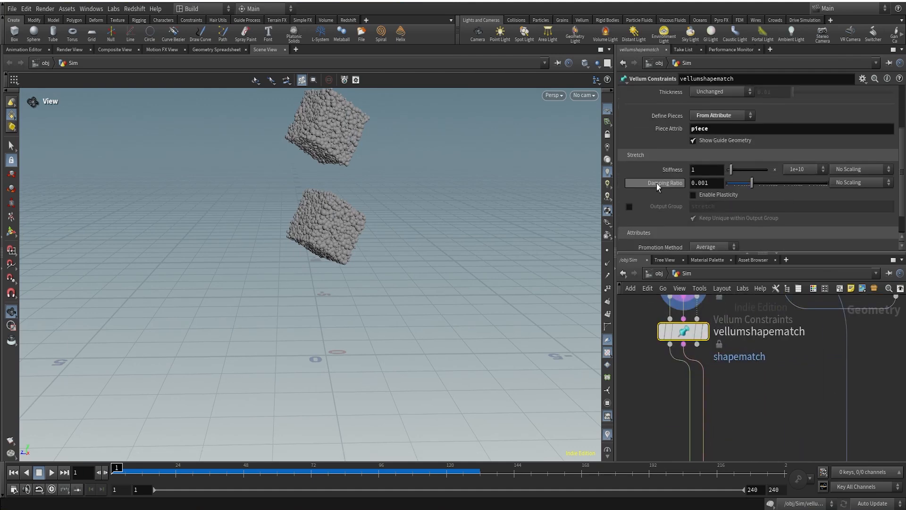
pyautogui.moveTo(658, 168)
pyautogui.scroll(2, 681, 194)
pyautogui.moveTo(656, 92)
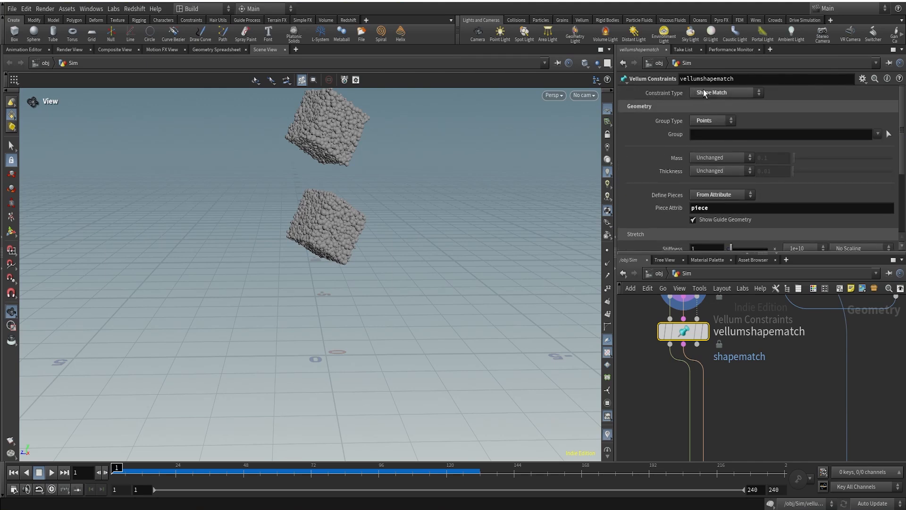
pyautogui.scroll(-5, 796, 387)
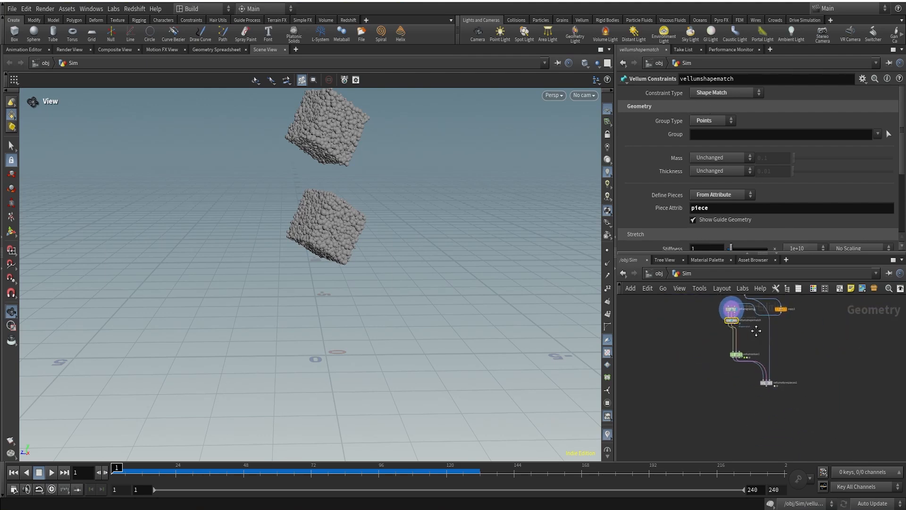
# Display vellumsolver1, play the two-box grain simulation to frame 90, and scrub back to frame 24 to inspect the collision
pyautogui.scroll(5, 756, 339)
pyautogui.click(701, 373)
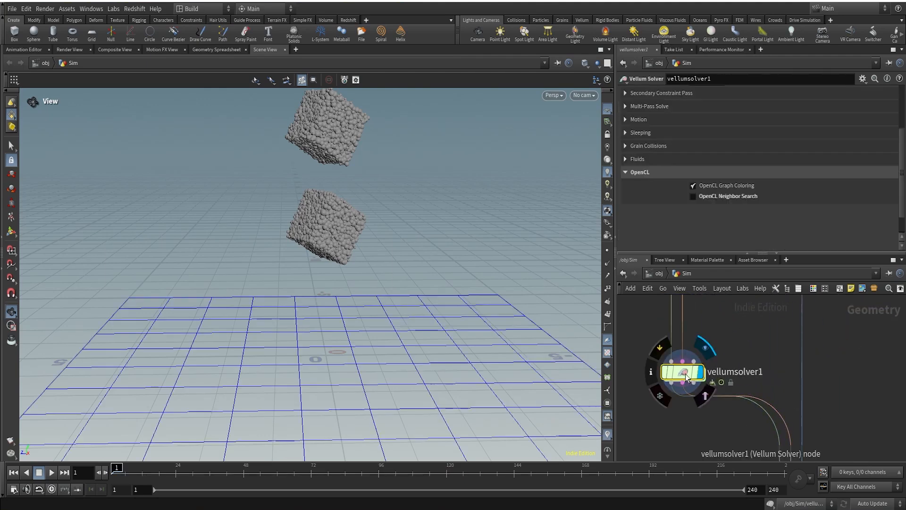
pyautogui.click(50, 472)
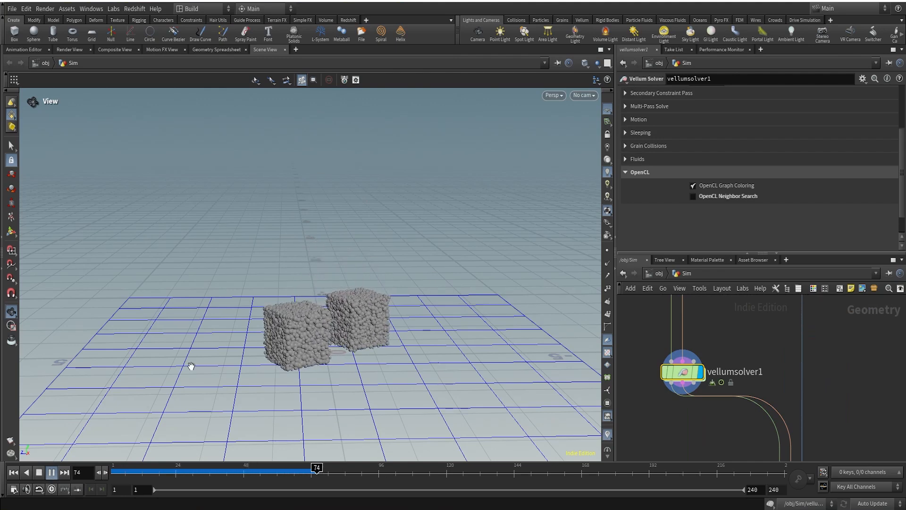
pyautogui.click(51, 472)
pyautogui.scroll(5, 348, 313)
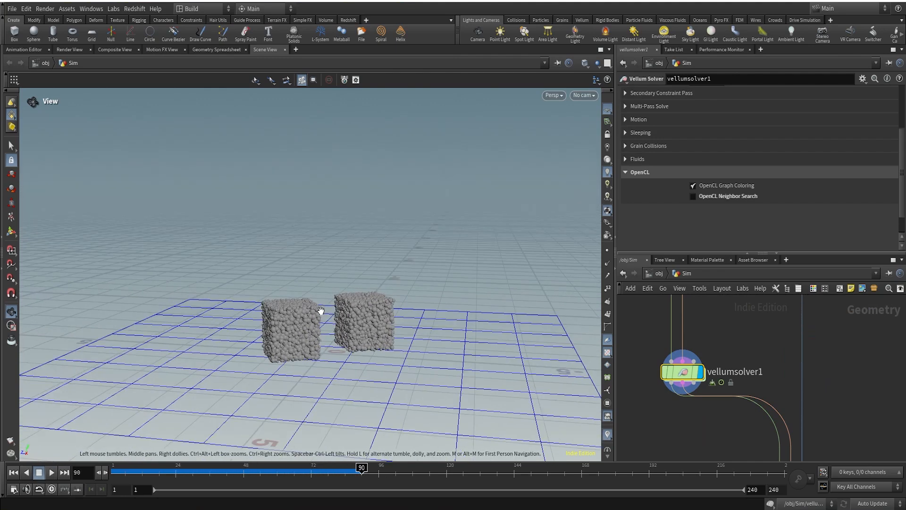
pyautogui.moveTo(146, 470); pyautogui.dragTo(175, 458)
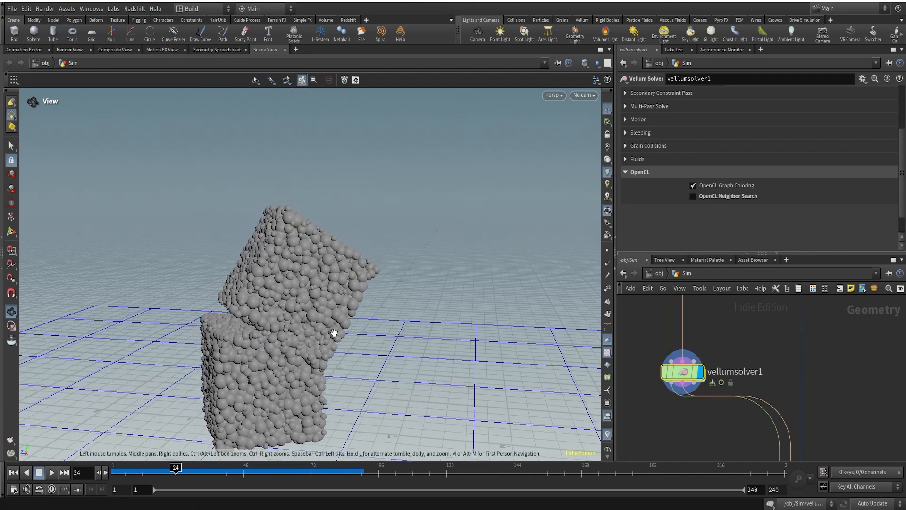
# Set the substeps of vellumsolver1 to 2 and replay the simulation from the first frame to about frame 50
pyautogui.scroll(5, 656, 100)
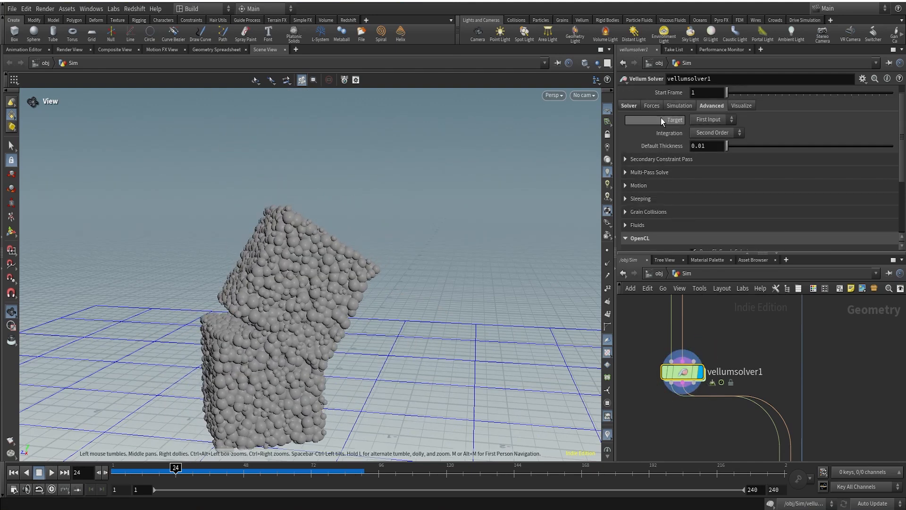
pyautogui.click(629, 119)
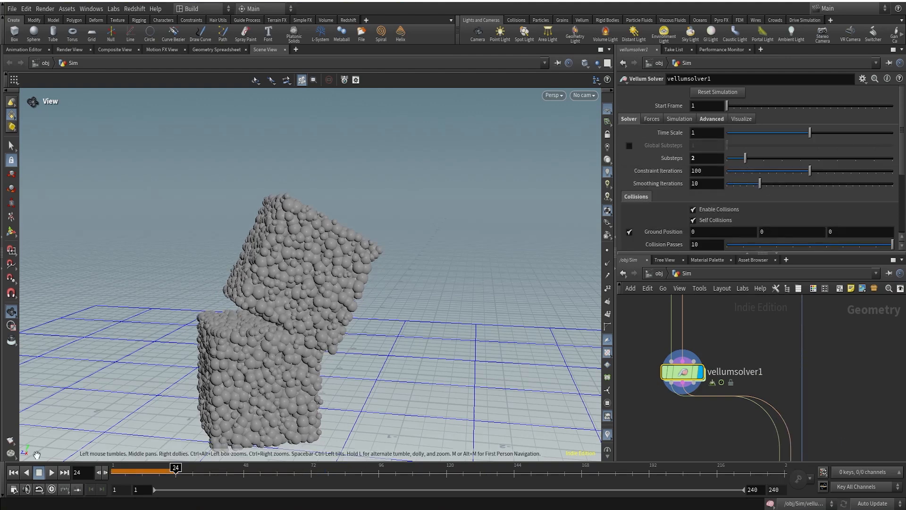
pyautogui.click(13, 472)
pyautogui.click(52, 472)
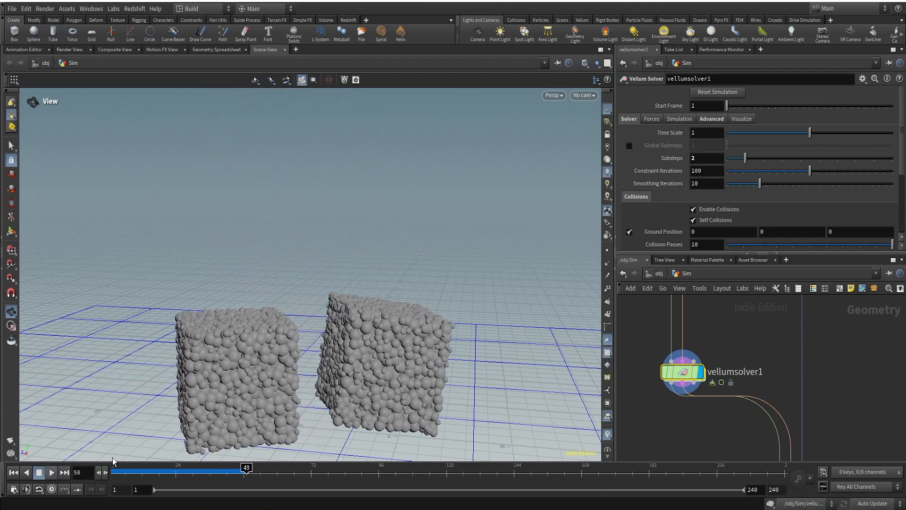
pyautogui.click(53, 476)
# Select and display vellumxformpieces1, and scrub from frame 1 to about frame 32 to check the transferred box motion
pyautogui.scroll(-2, 855, 416)
pyautogui.moveTo(855, 416); pyautogui.dragTo(835, 354, button='middle')
pyautogui.scroll(2, 806, 384)
pyautogui.click(800, 403)
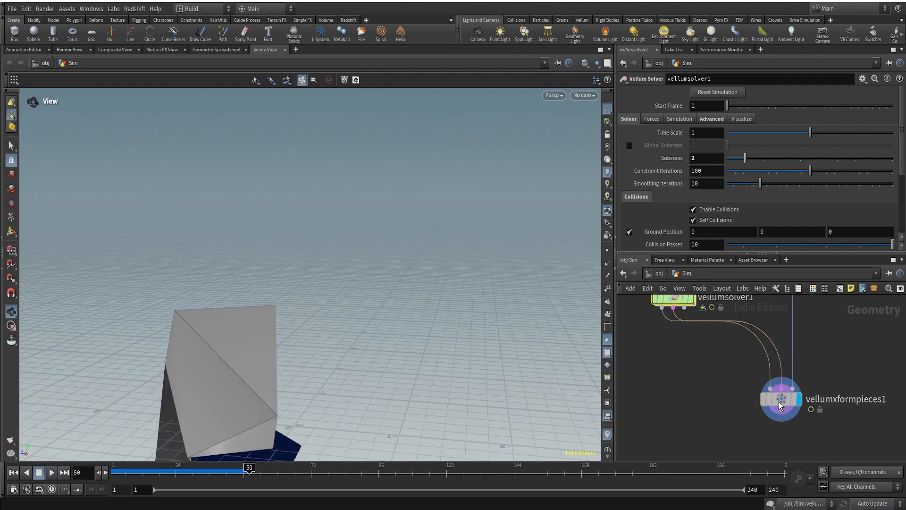
pyautogui.click(782, 401)
pyautogui.moveTo(146, 471); pyautogui.dragTo(113, 465)
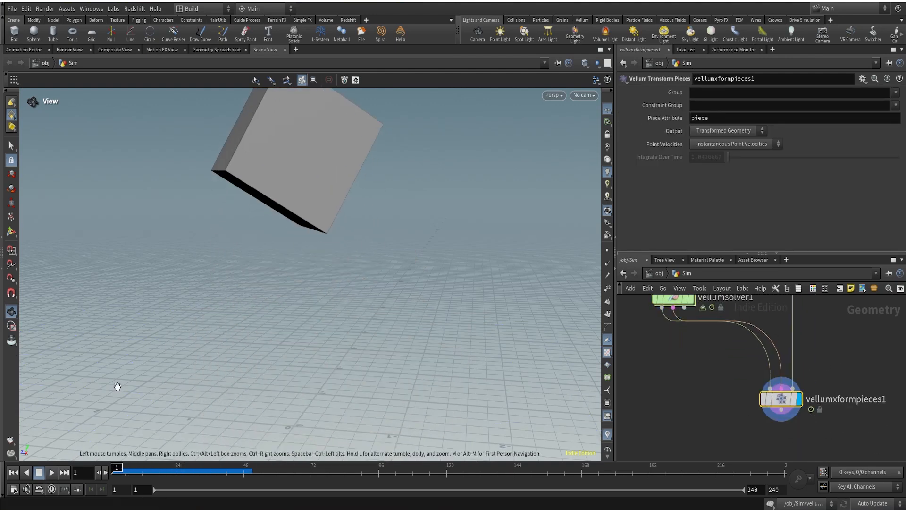
pyautogui.moveTo(374, 157); pyautogui.dragTo(321, 146, button='right')
pyautogui.moveTo(322, 146); pyautogui.dragTo(255, 268, button='middle')
pyautogui.moveTo(290, 286); pyautogui.dragTo(283, 327)
pyautogui.moveTo(125, 473); pyautogui.dragTo(182, 472)
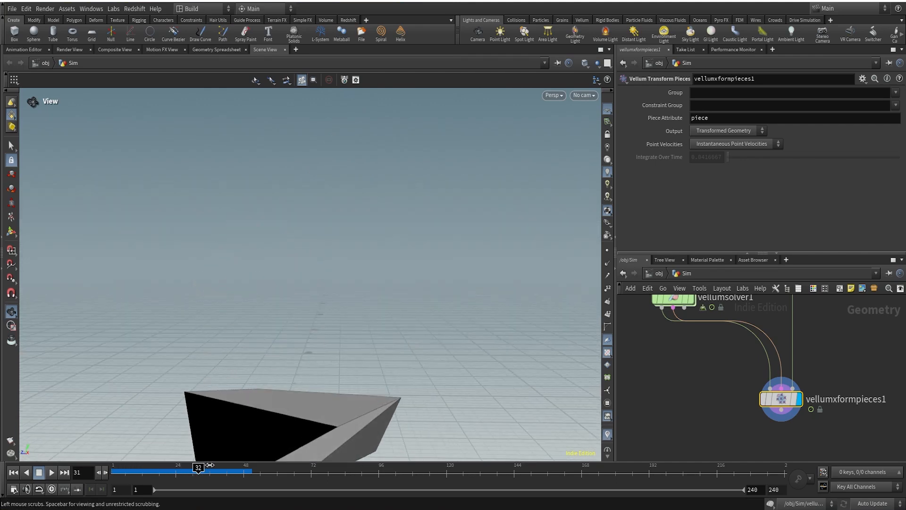
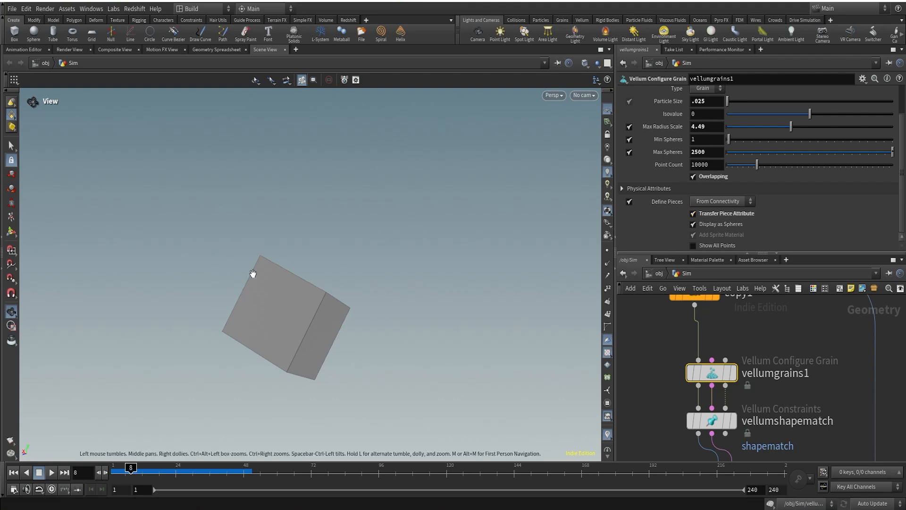
# Select and display copy1 to examine the box copies that feed the grain setup
pyautogui.scroll(-3, 815, 350)
pyautogui.scroll(2, 815, 350)
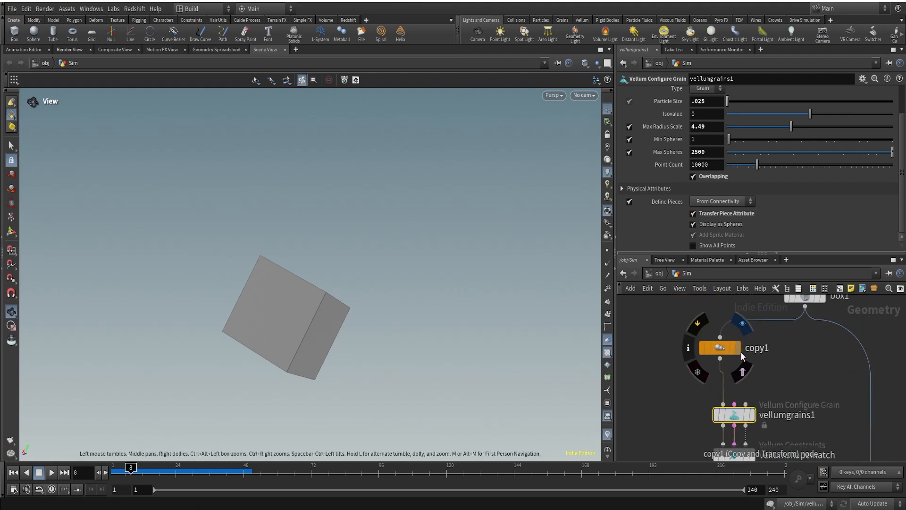
pyautogui.click(741, 352)
pyautogui.click(723, 350)
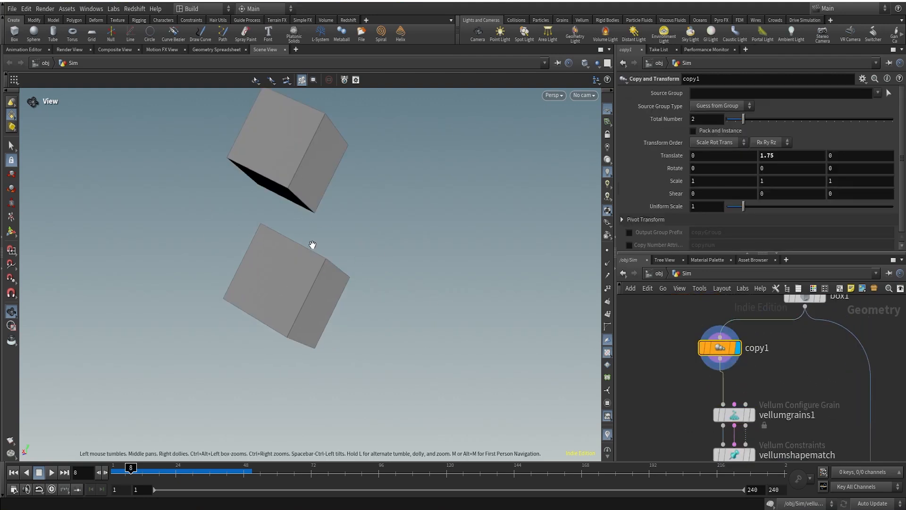
# Display vellumgrains1 and turn on a visualizer for its piece point attribute from the node information
pyautogui.scroll(1, 760, 383)
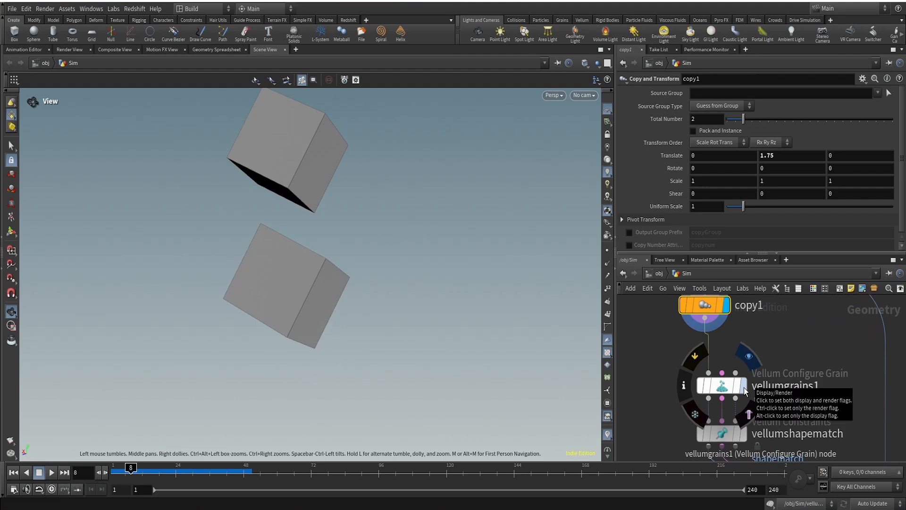
pyautogui.click(744, 387)
pyautogui.click(722, 386)
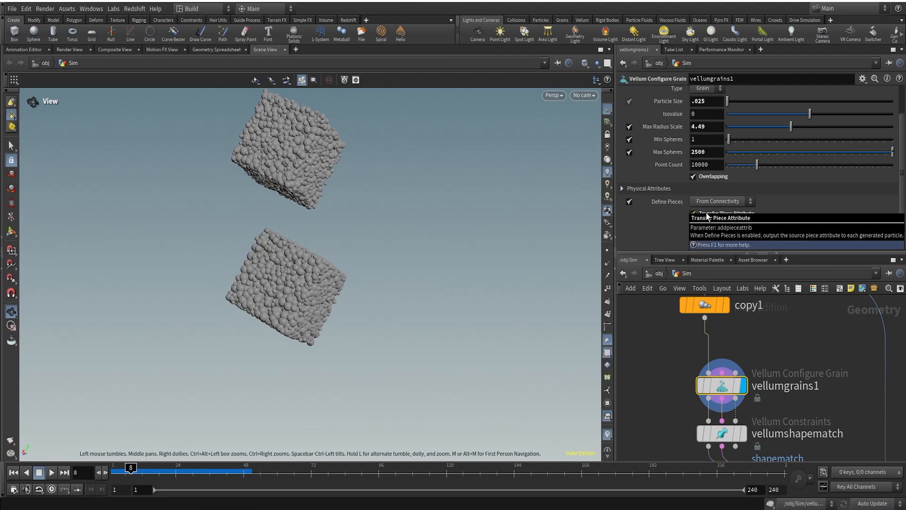
pyautogui.moveTo(722, 372)
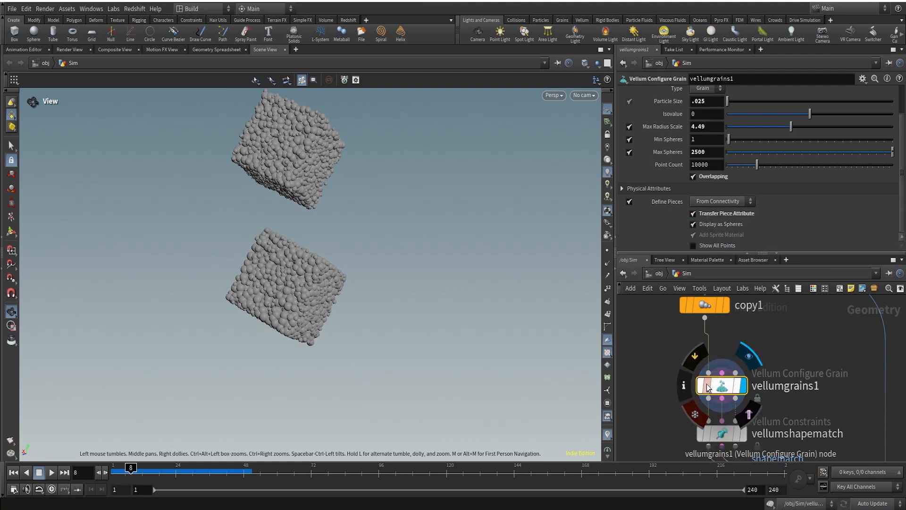
pyautogui.click(683, 385)
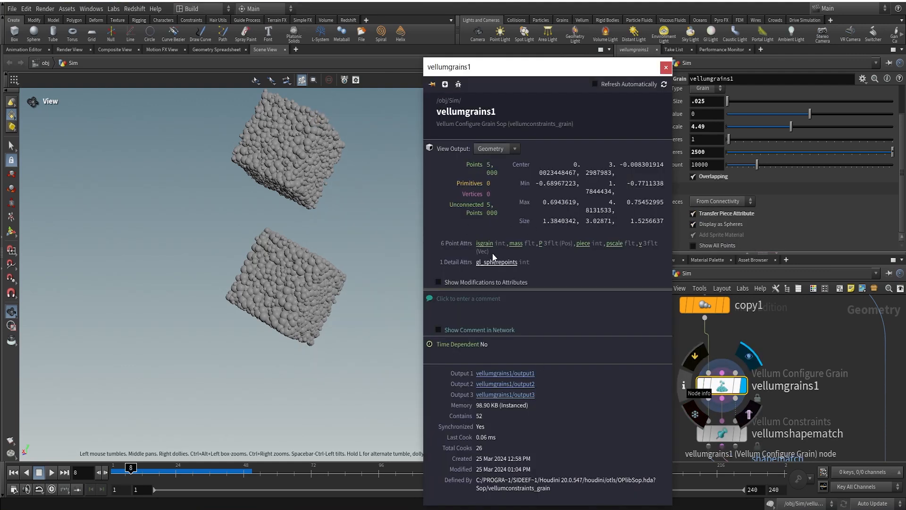
pyautogui.click(584, 244)
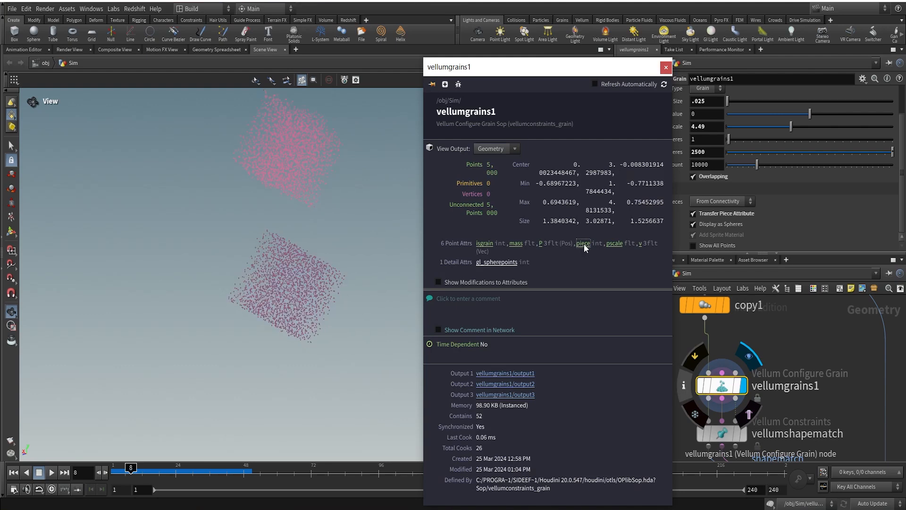
pyautogui.click(668, 67)
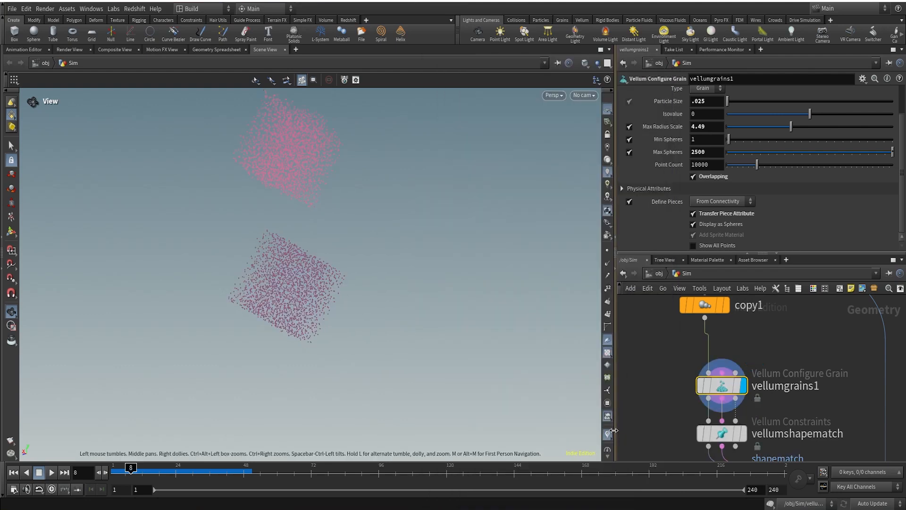
# Change the piece visualizer's type from Color to Marker and look at the values on the grain points
pyautogui.click(609, 434)
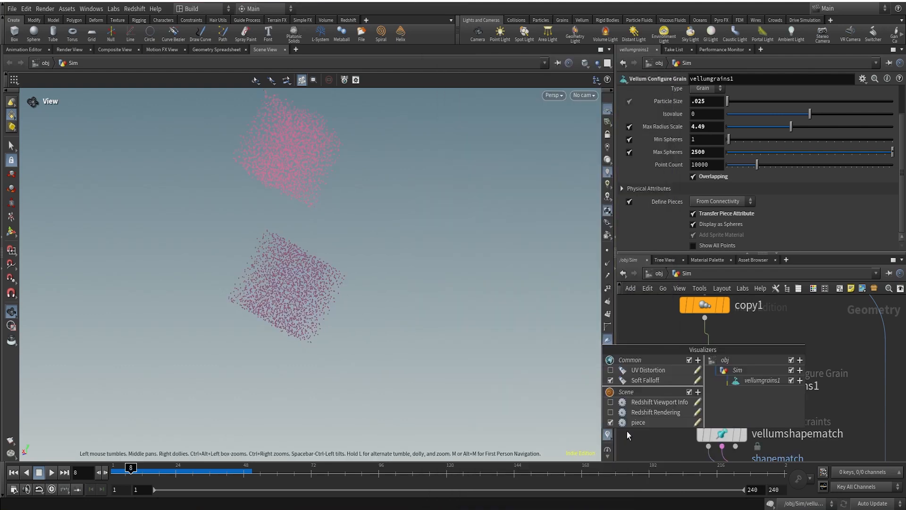
pyautogui.click(698, 422)
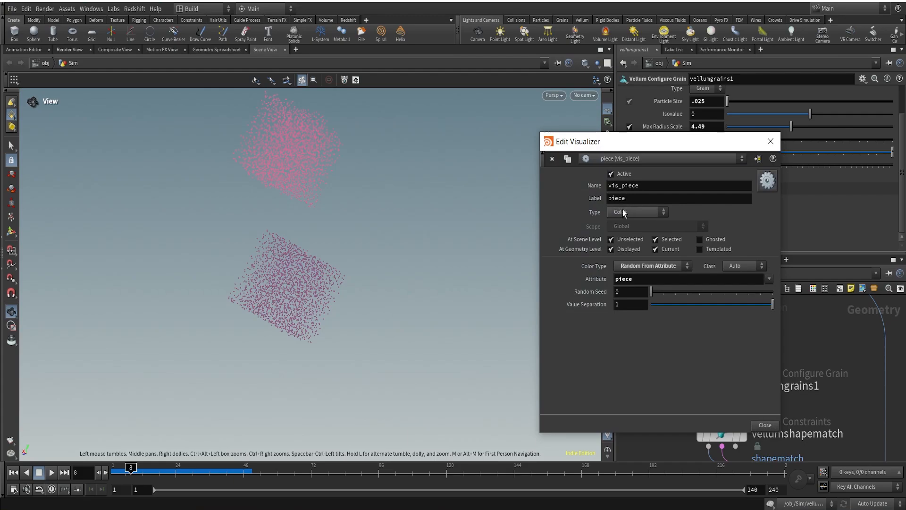
pyautogui.click(623, 212)
pyautogui.click(623, 226)
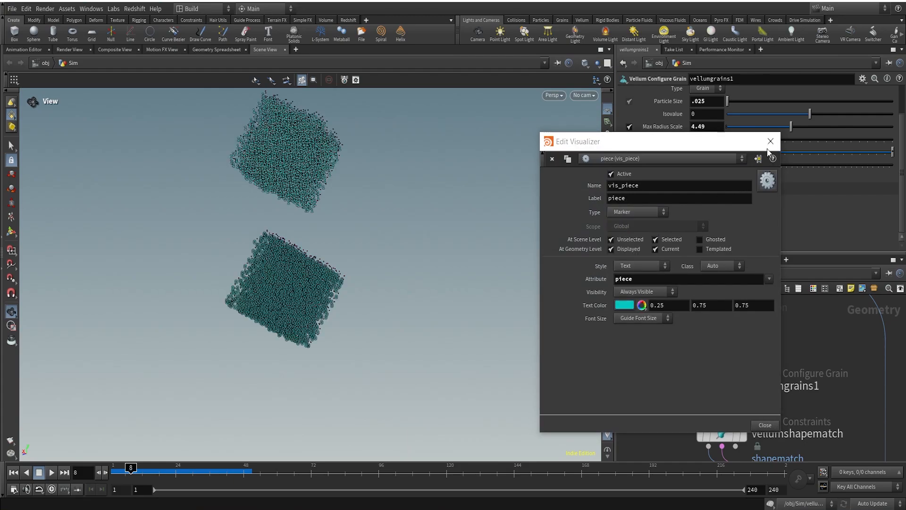
pyautogui.click(770, 141)
pyautogui.moveTo(401, 194); pyautogui.dragTo(363, 339)
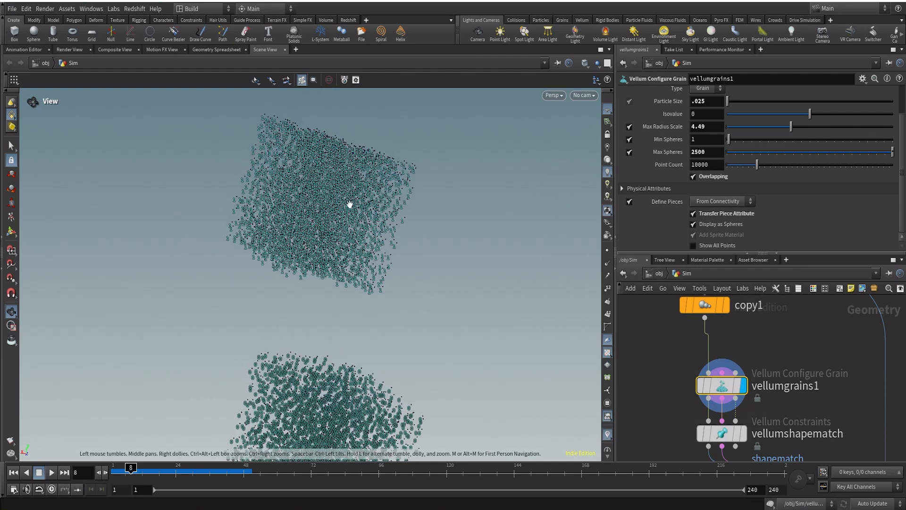
# Compare the piece attribute setting of vellumshapematch with the Define Pieces and Transfer Piece Attribute options of vellumgrains1
pyautogui.scroll(-3, 825, 403)
pyautogui.scroll(3, 743, 367)
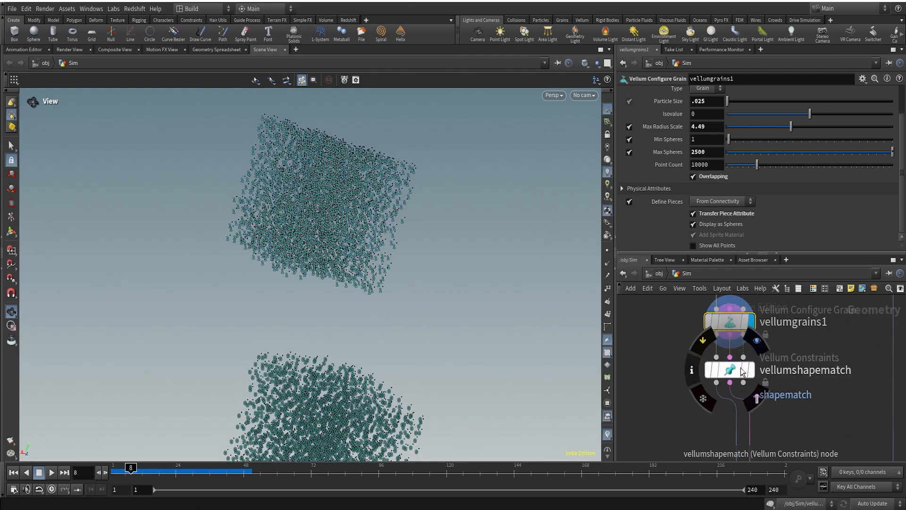
pyautogui.click(731, 367)
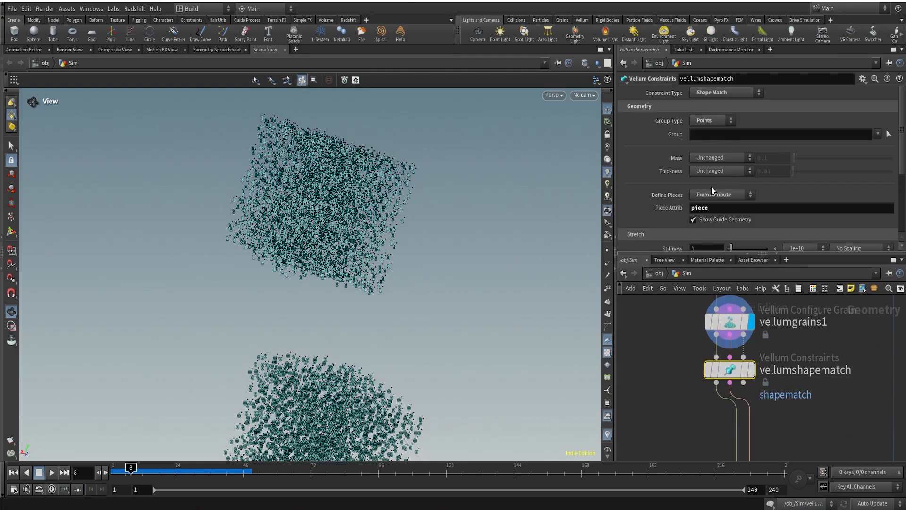
pyautogui.moveTo(686, 413); pyautogui.dragTo(681, 440, button='middle')
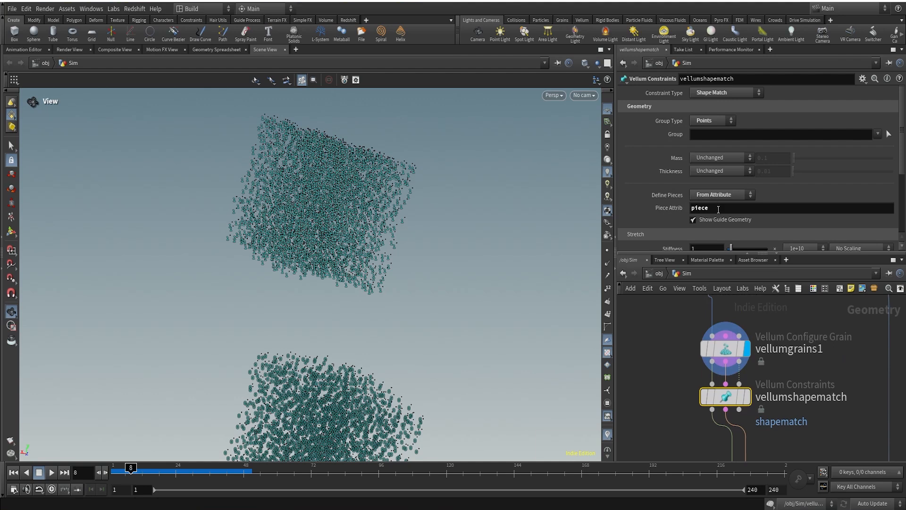
pyautogui.click(729, 352)
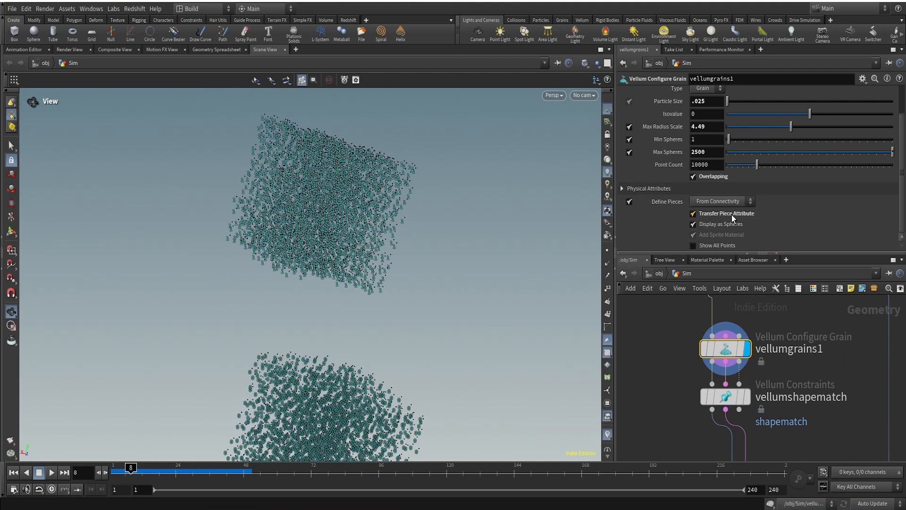
# Set Define Pieces on vellumgrains1 to From Attribute and rewind the timeline to frame 1
pyautogui.click(705, 202)
pyautogui.click(706, 211)
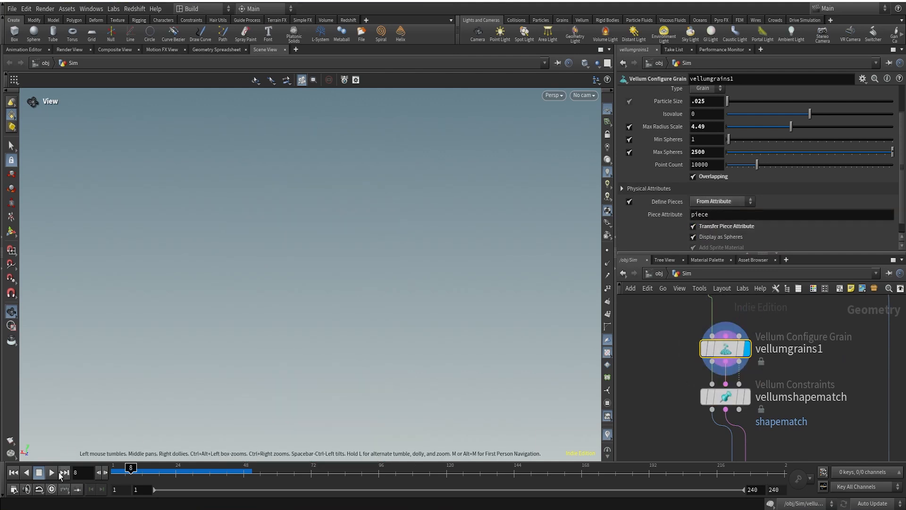
pyautogui.click(13, 472)
pyautogui.moveTo(349, 257); pyautogui.dragTo(330, 313)
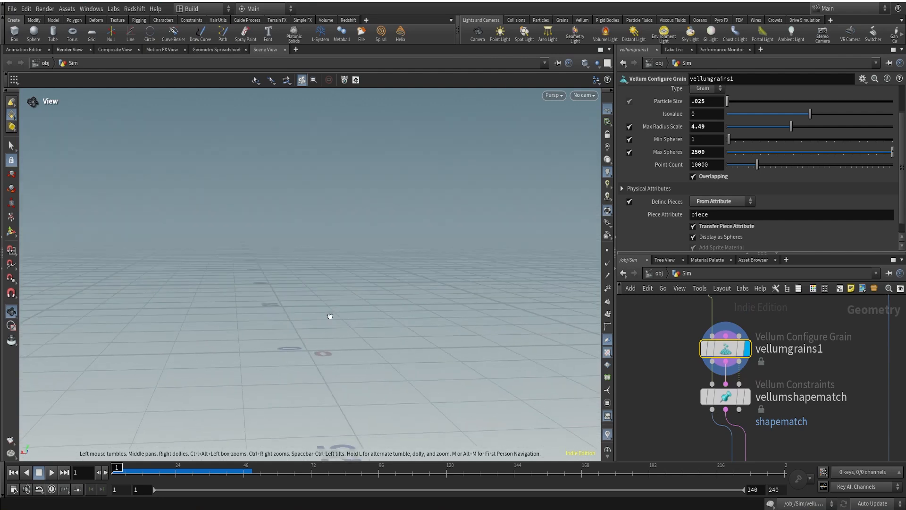
# Select and display vellumsolver1 to examine the simulation output
pyautogui.scroll(-5, 798, 414)
pyautogui.moveTo(797, 414); pyautogui.dragTo(741, 296, button='middle')
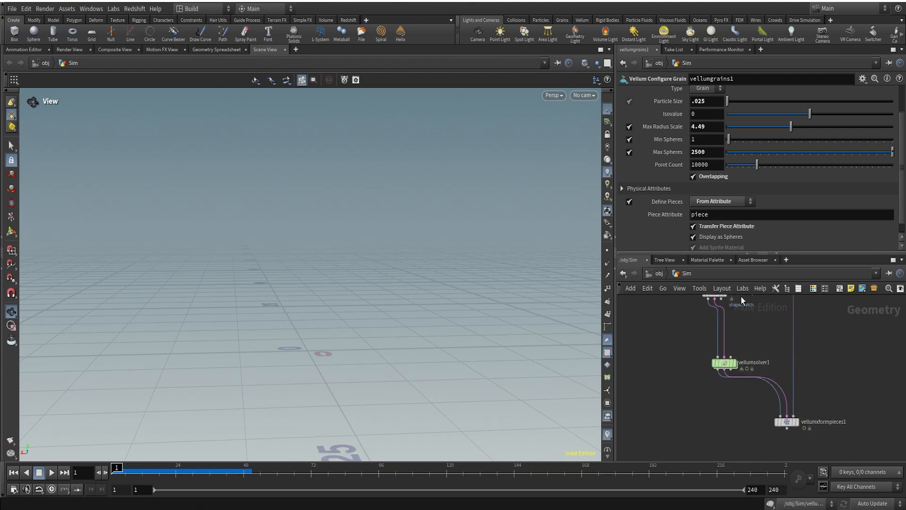
pyautogui.scroll(3, 788, 402)
pyautogui.click(712, 346)
pyautogui.click(693, 348)
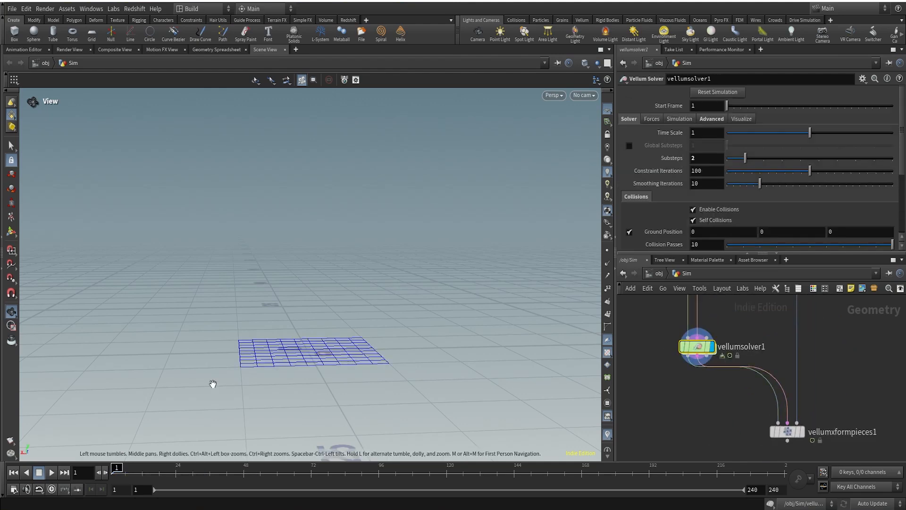
pyautogui.click(118, 10)
pyautogui.click(122, 46)
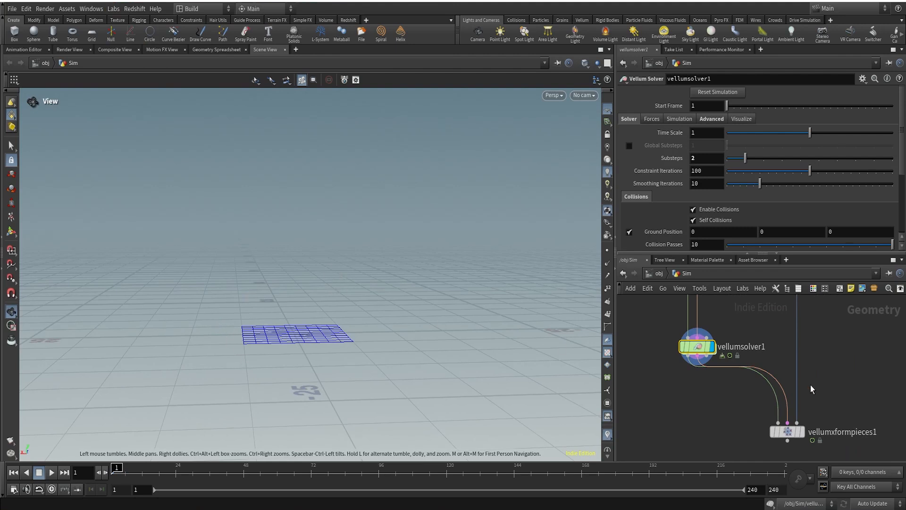
# Set Define Pieces on vellumgrains1 back to From Connectivity
pyautogui.scroll(-4, 829, 386)
pyautogui.moveTo(786, 335); pyautogui.dragTo(741, 382, button='middle')
pyautogui.scroll(4, 718, 361)
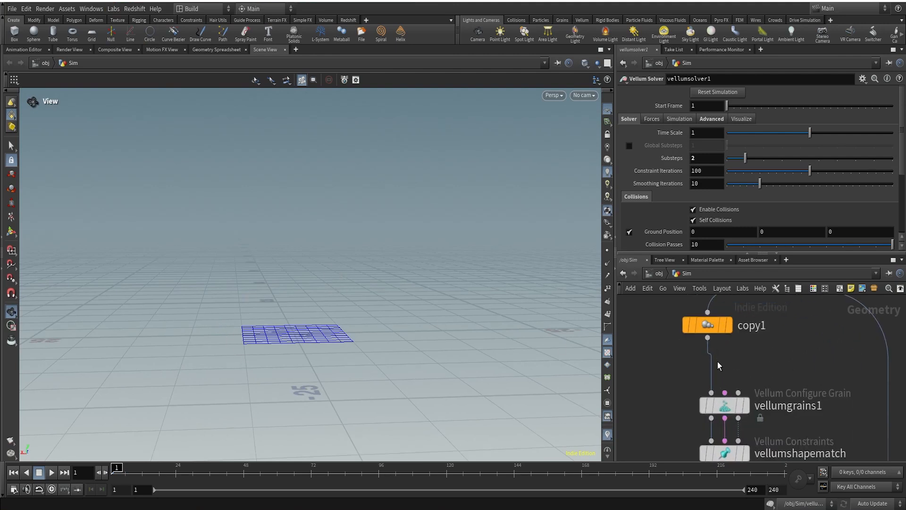
pyautogui.click(720, 406)
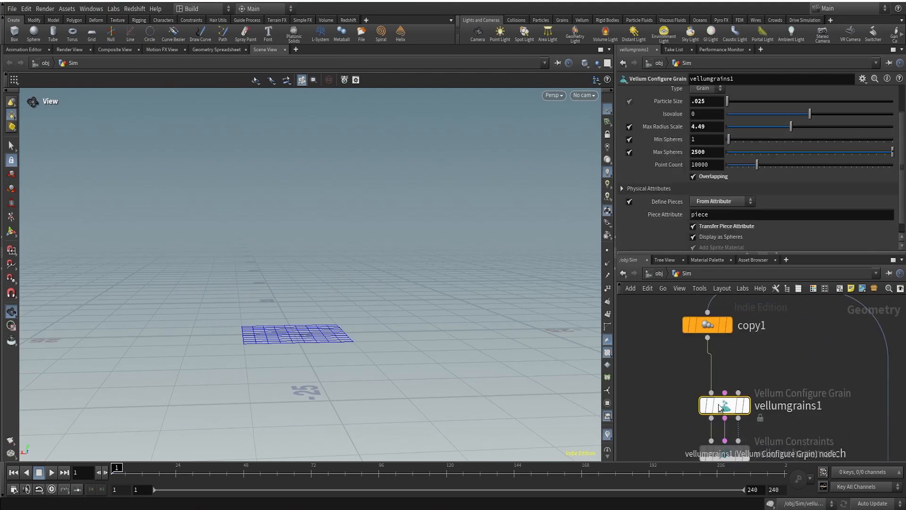
pyautogui.click(703, 202)
pyautogui.click(710, 221)
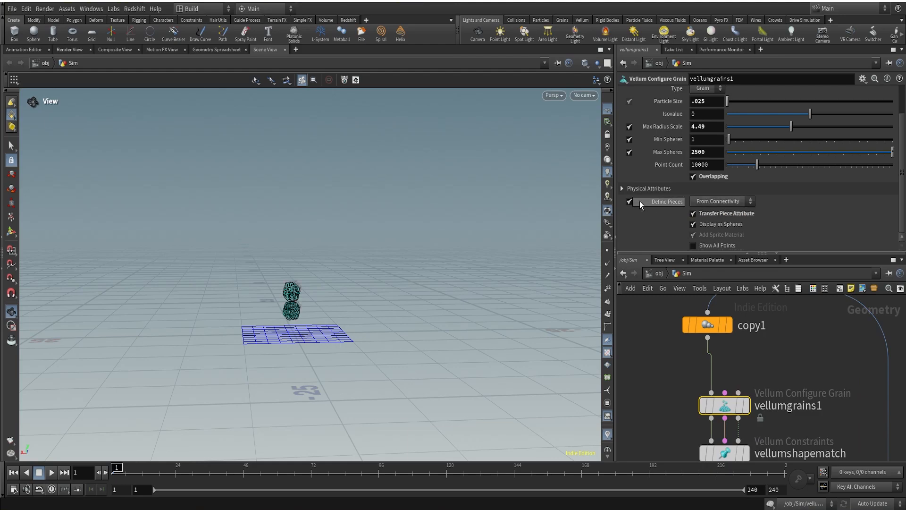
# Examine the two grain boxes up close and review the point attributes in vellumgrains1's node information
pyautogui.moveTo(283, 302); pyautogui.dragTo(547, 45, button='right')
pyautogui.moveTo(323, 267); pyautogui.dragTo(369, 217, button='right')
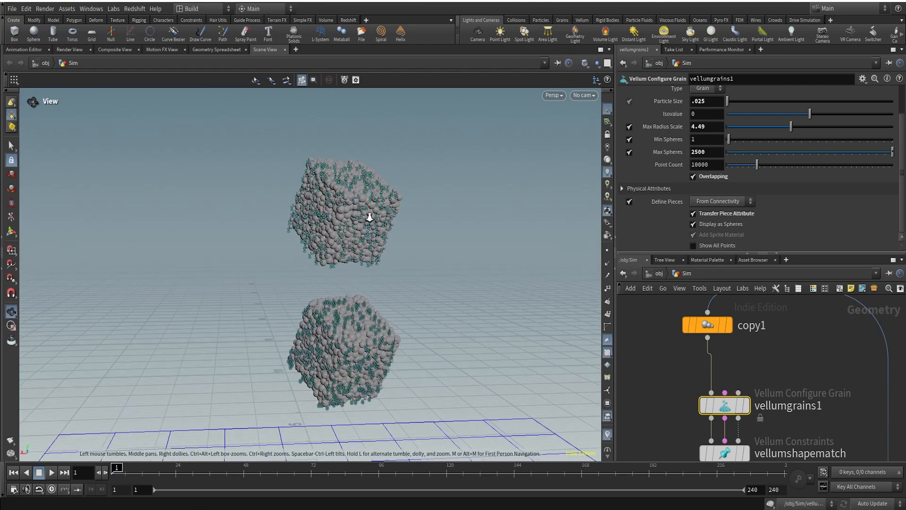
pyautogui.moveTo(726, 403)
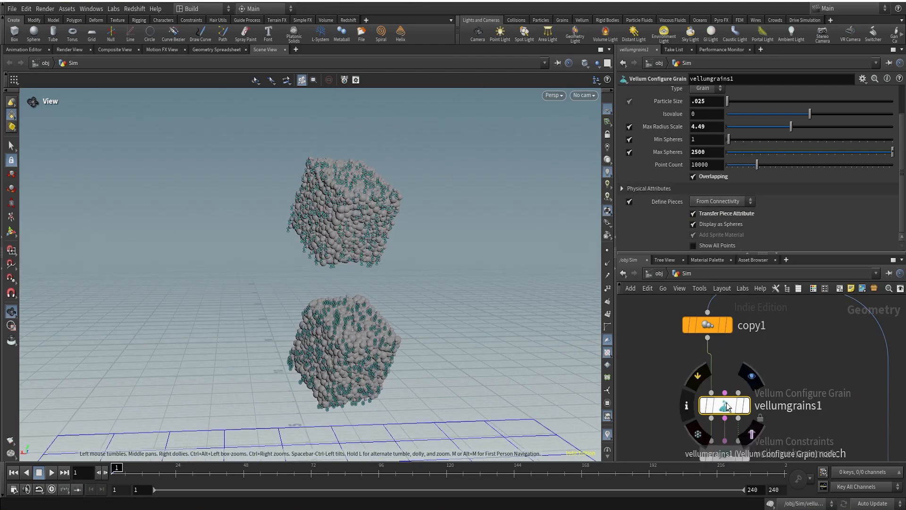
pyautogui.click(689, 407)
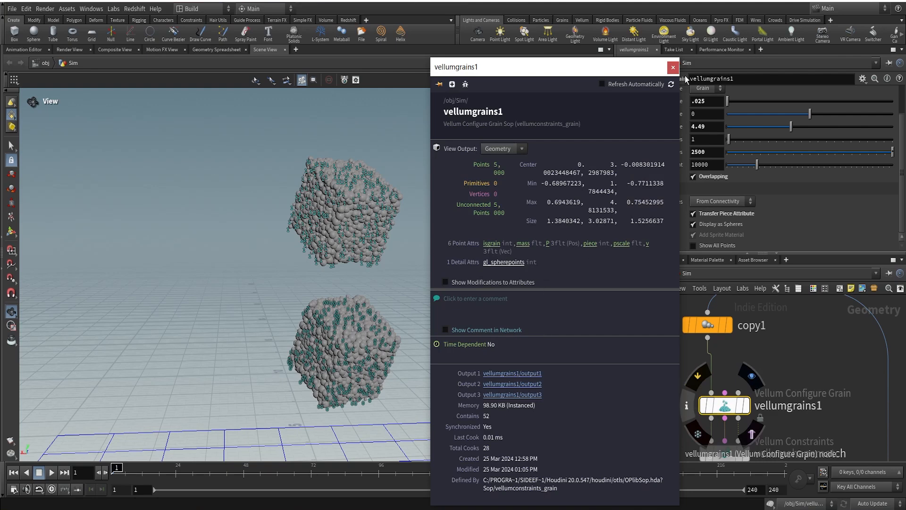
pyautogui.click(673, 68)
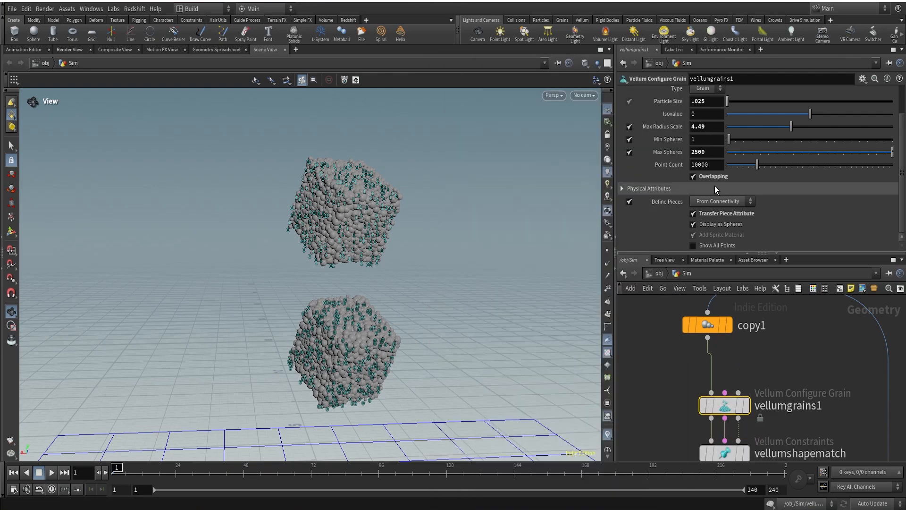
# Switch Define Pieces on vellumgrains1 to From Attribute and review its point attributes in the node information
pyautogui.click(722, 206)
pyautogui.click(720, 211)
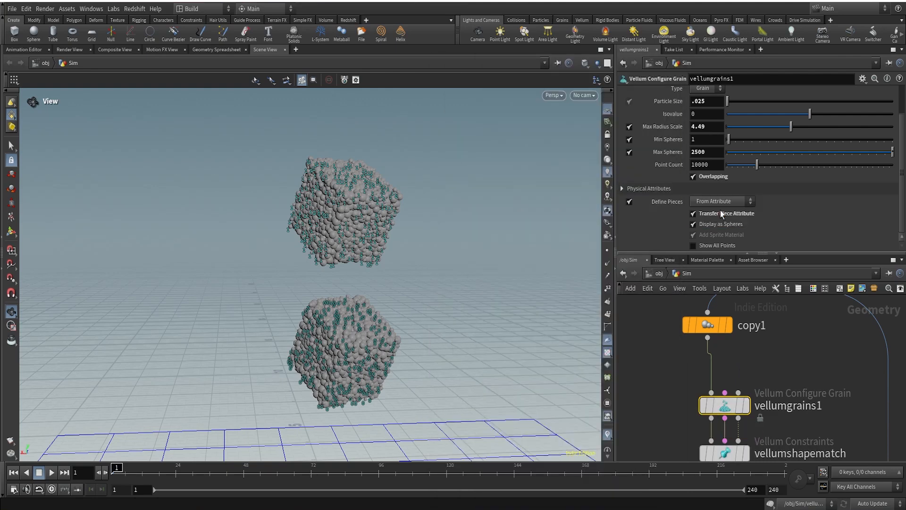
pyautogui.click(679, 411)
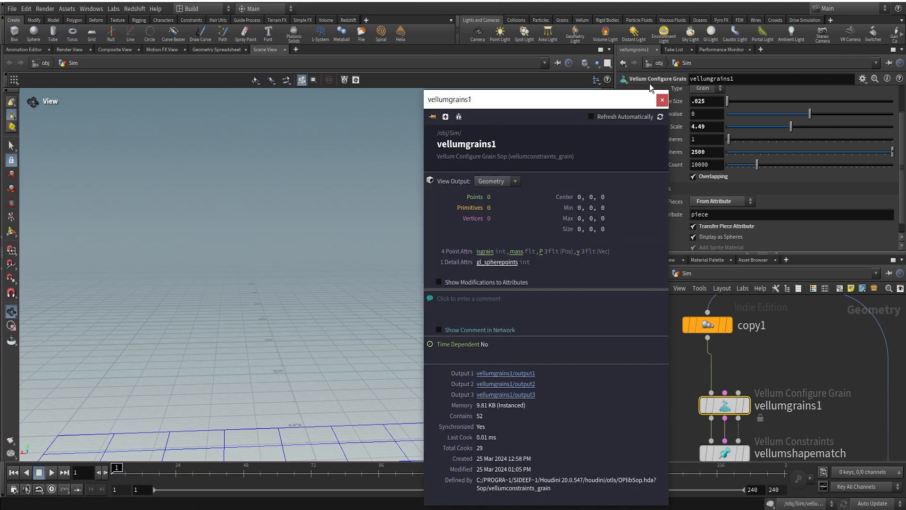
pyautogui.click(662, 101)
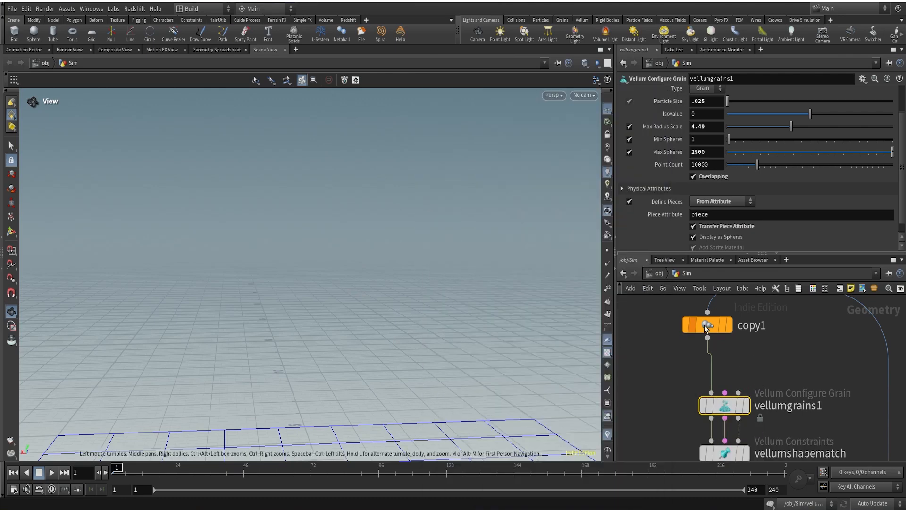
# Display copy1 and enable its Copy Number Attribute with the name copynum
pyautogui.click(731, 331)
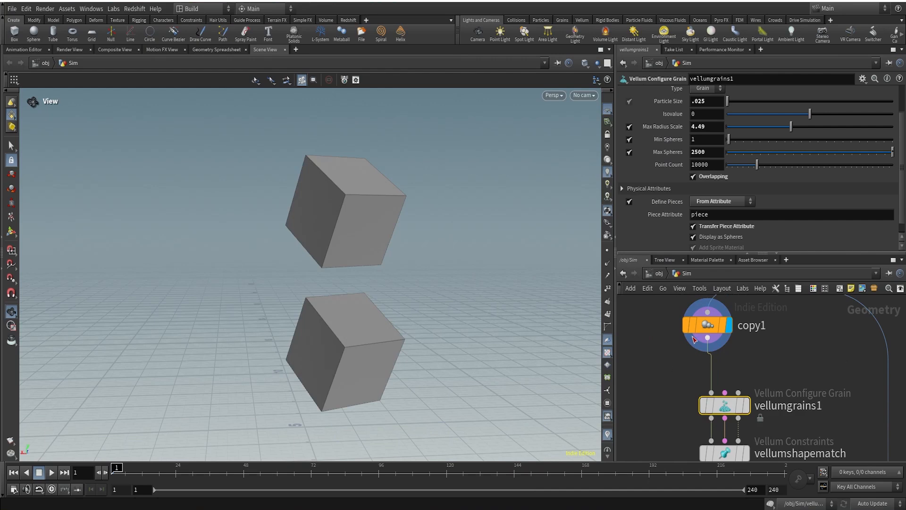
pyautogui.click(701, 324)
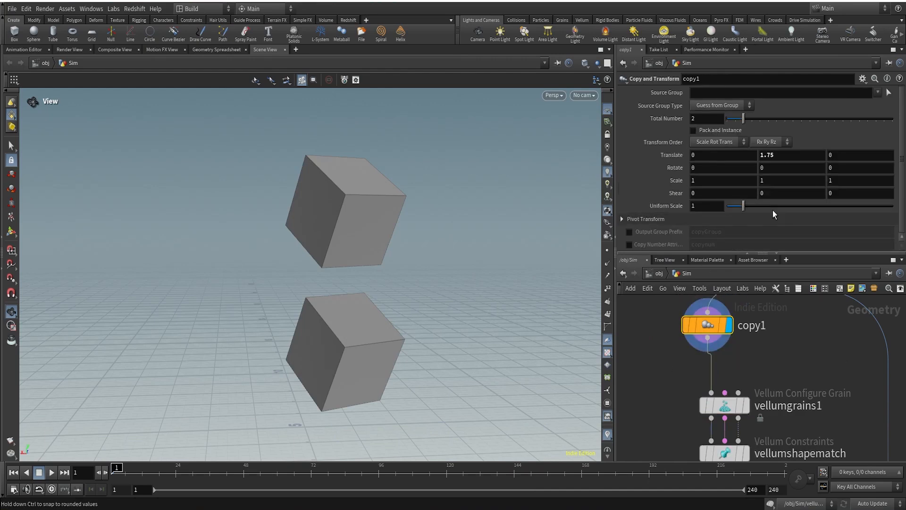
pyautogui.click(628, 245)
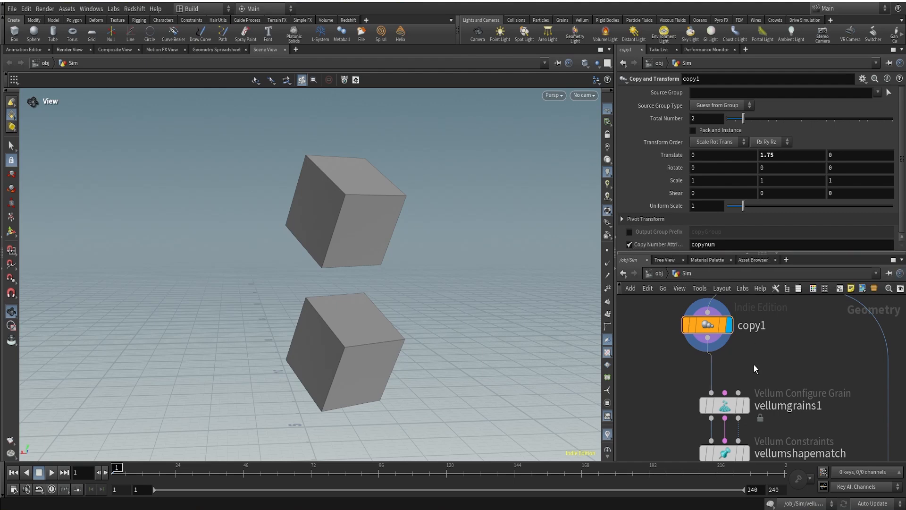
# Insert an Attribute Wrangle between copy1 and vellumgrains1 and check copy1's attributes in its node information
pyautogui.press('Tab')
pyautogui.write('awr')
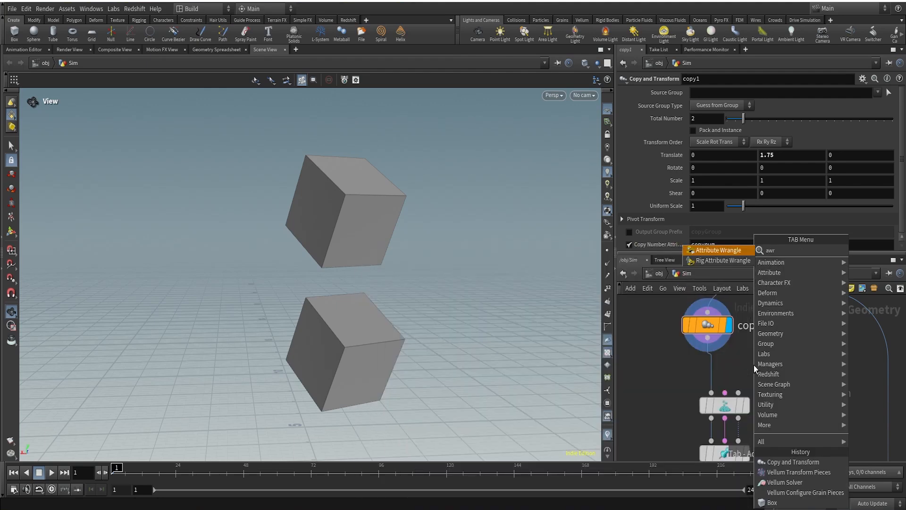
pyautogui.press('Return')
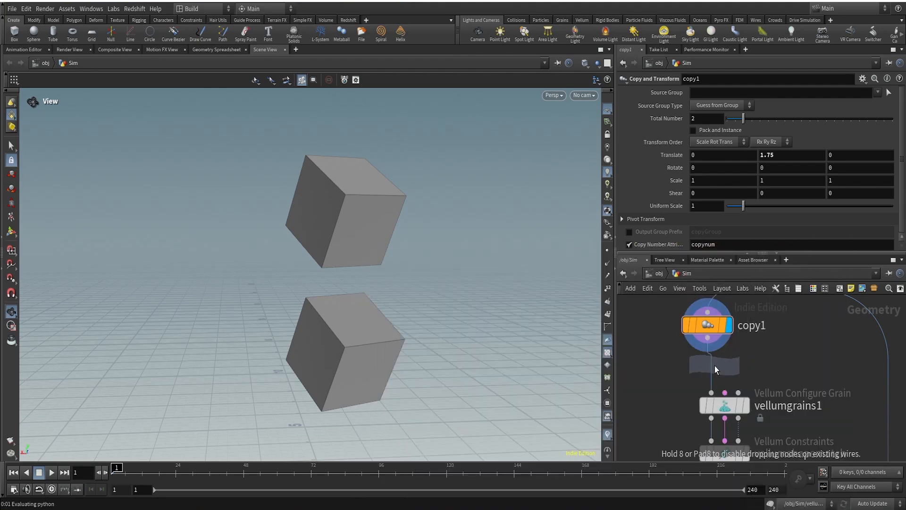
pyautogui.click(712, 367)
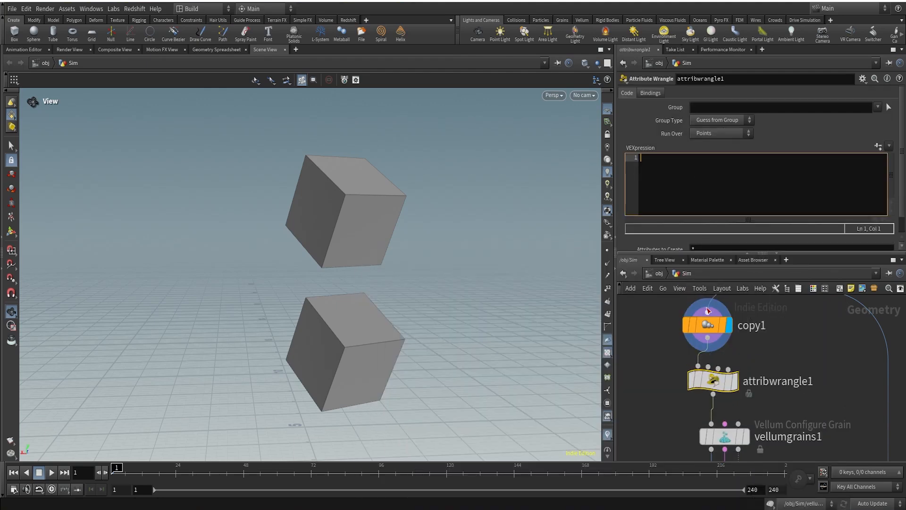
pyautogui.click(670, 325)
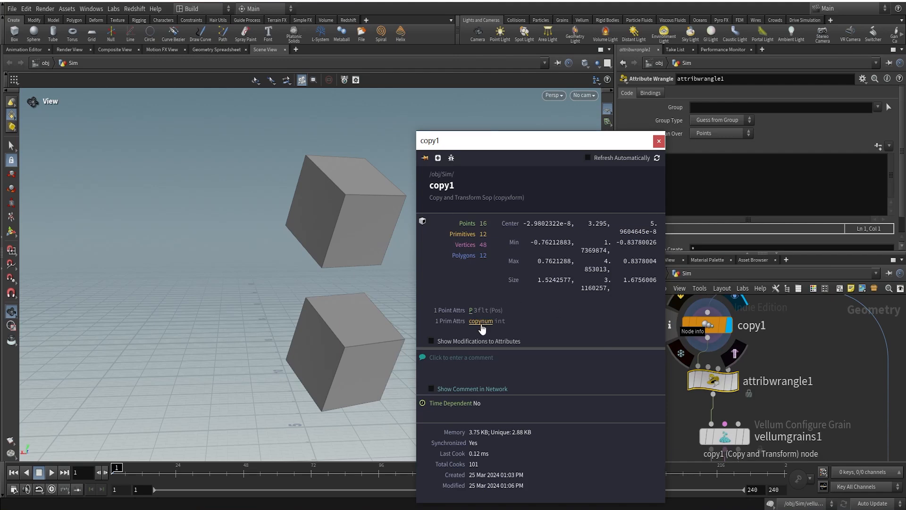
pyautogui.click(658, 141)
# Move box1 and copy1 up to make room and insert an Attribute Promote between copy1 and attribwrangle1
pyautogui.scroll(-4, 795, 361)
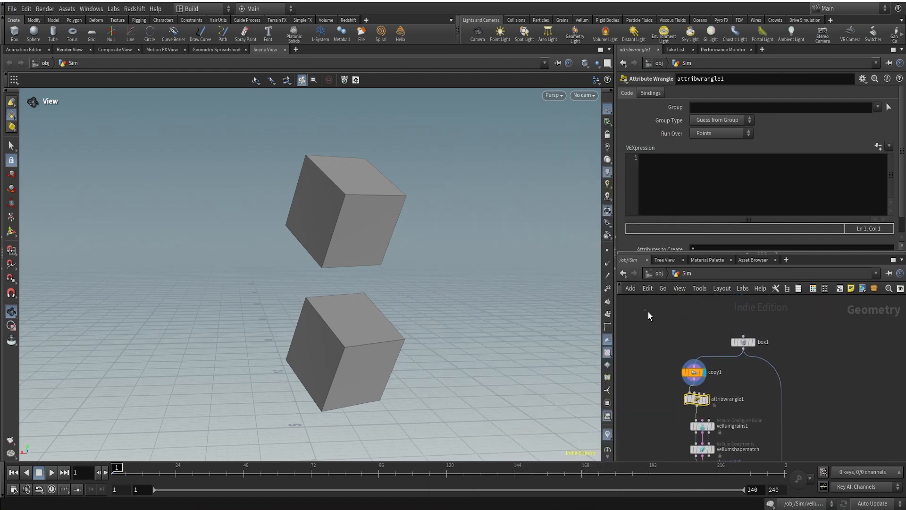
pyautogui.moveTo(648, 312); pyautogui.dragTo(777, 375)
pyautogui.moveTo(694, 372); pyautogui.dragTo(697, 319)
pyautogui.click(701, 340)
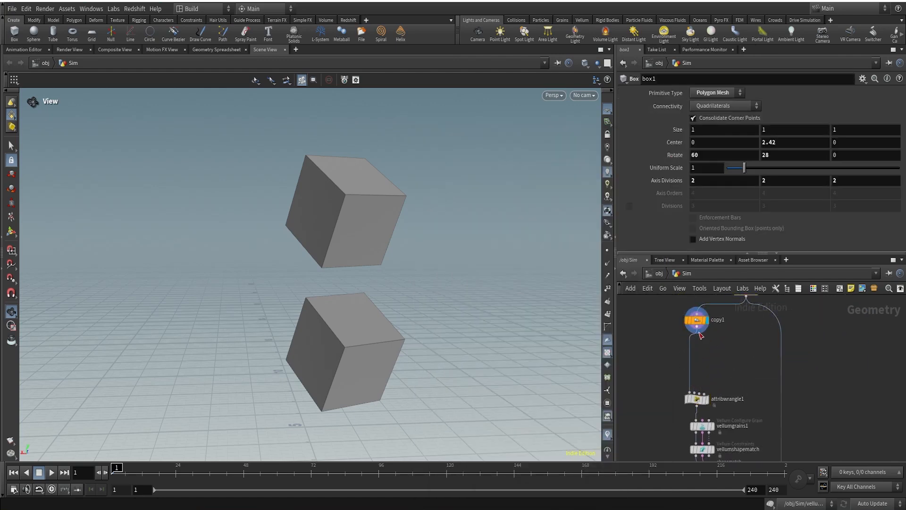
pyautogui.scroll(3, 707, 343)
pyautogui.scroll(2, 708, 359)
pyautogui.press('Tab')
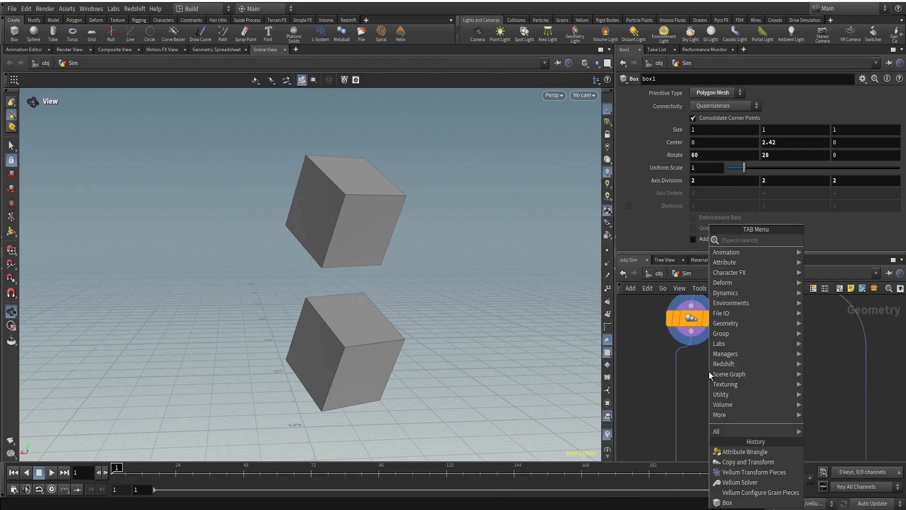
pyautogui.write('apromo')
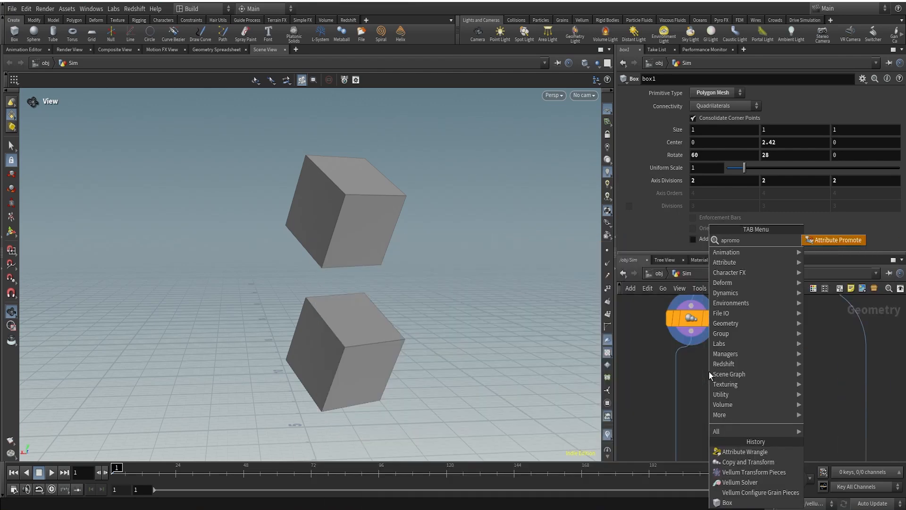
pyautogui.press('Return')
pyautogui.click(680, 382)
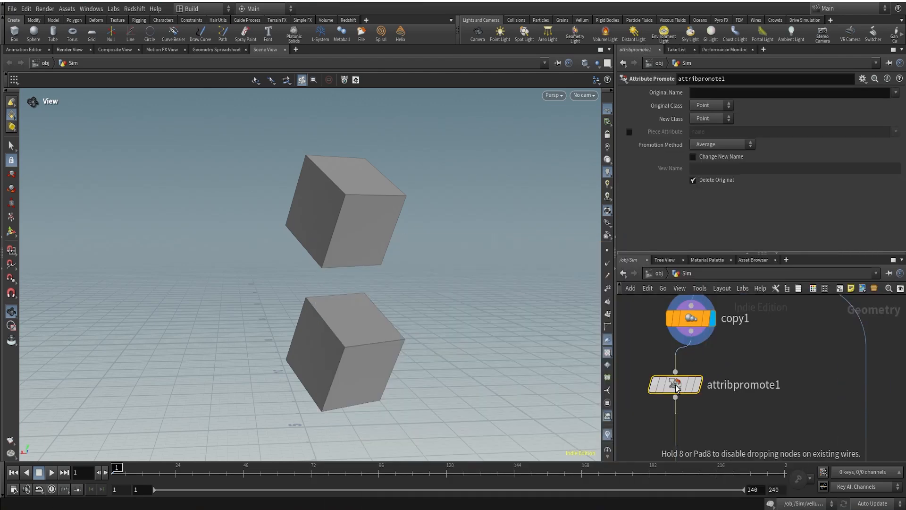
# Promote the copynum attribute from Primitive to Point class and display attribpromote1
pyautogui.click(709, 106)
pyautogui.click(708, 124)
pyautogui.click(895, 93)
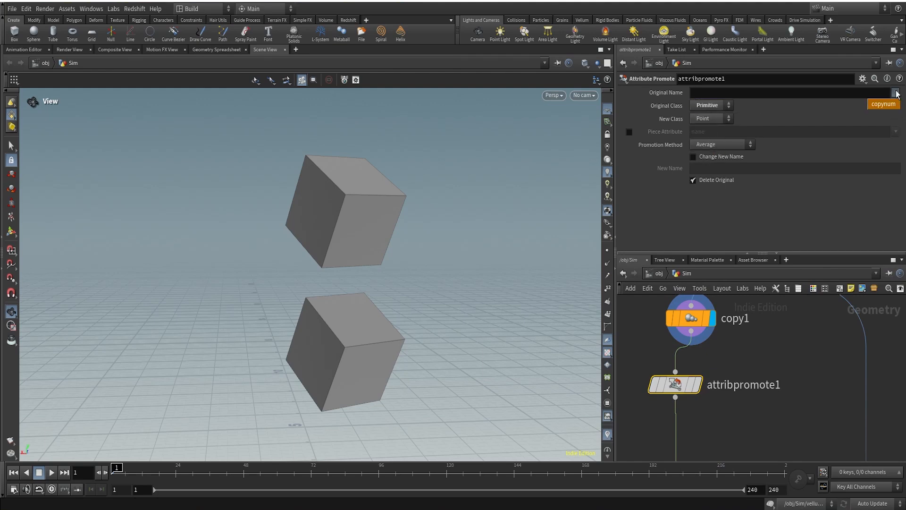
pyautogui.click(885, 102)
pyautogui.click(699, 385)
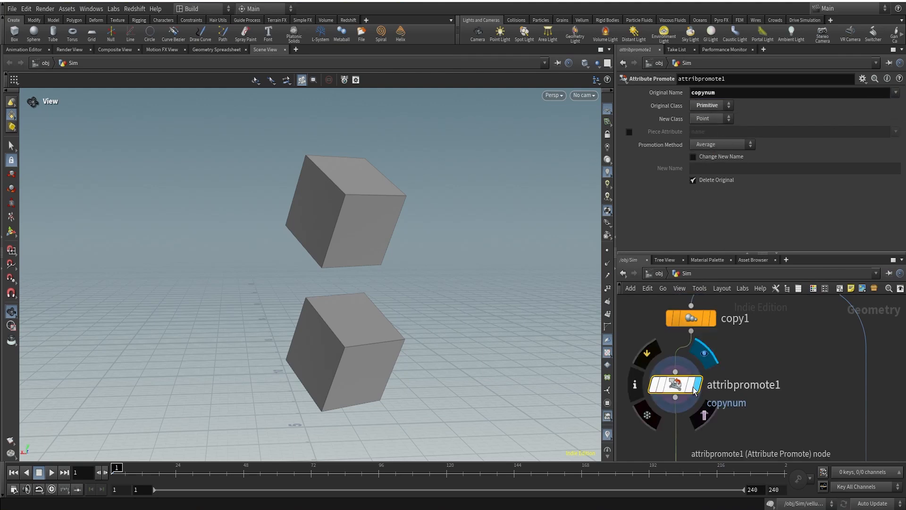
# Check the class of copynum in attribpromote1's node information
pyautogui.moveTo(740, 424); pyautogui.dragTo(801, 368, button='middle')
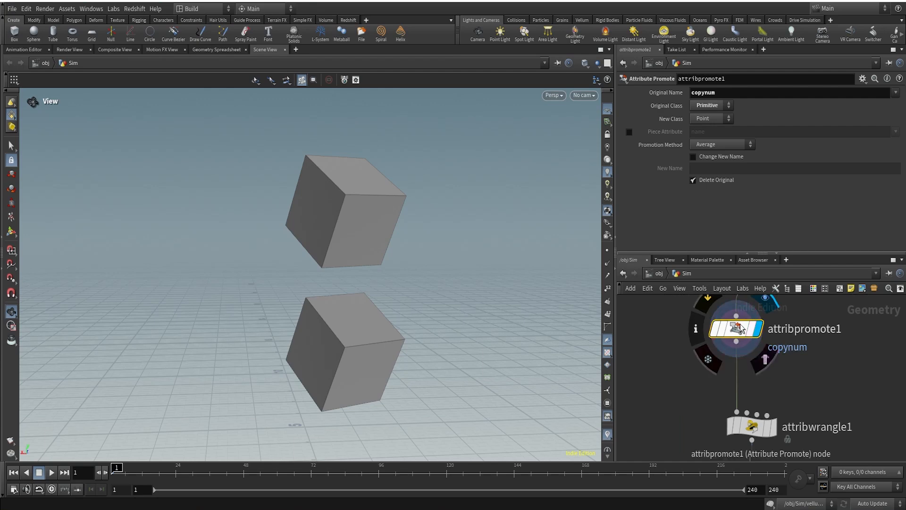
pyautogui.click(696, 328)
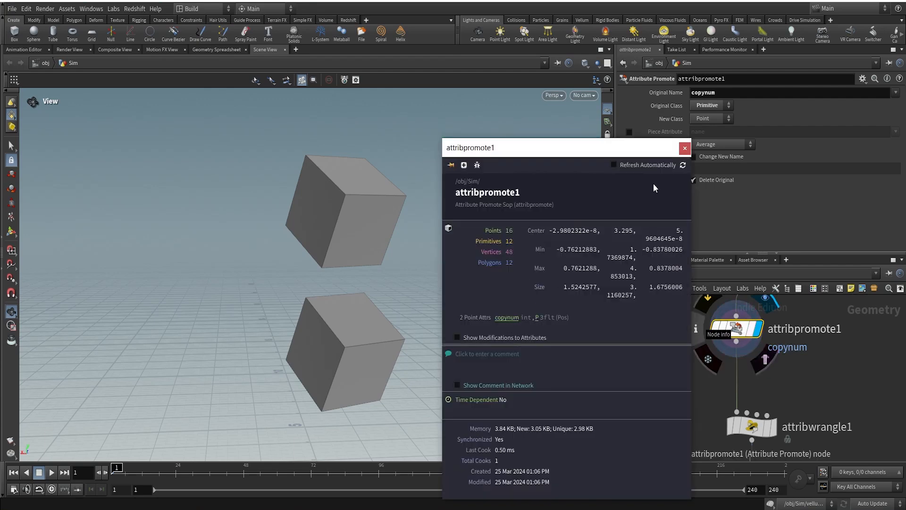
pyautogui.click(684, 149)
# Select attribwrangle1 and open its VEXpression for editing
pyautogui.scroll(-3, 819, 408)
pyautogui.moveTo(819, 407); pyautogui.dragTo(761, 336, button='middle')
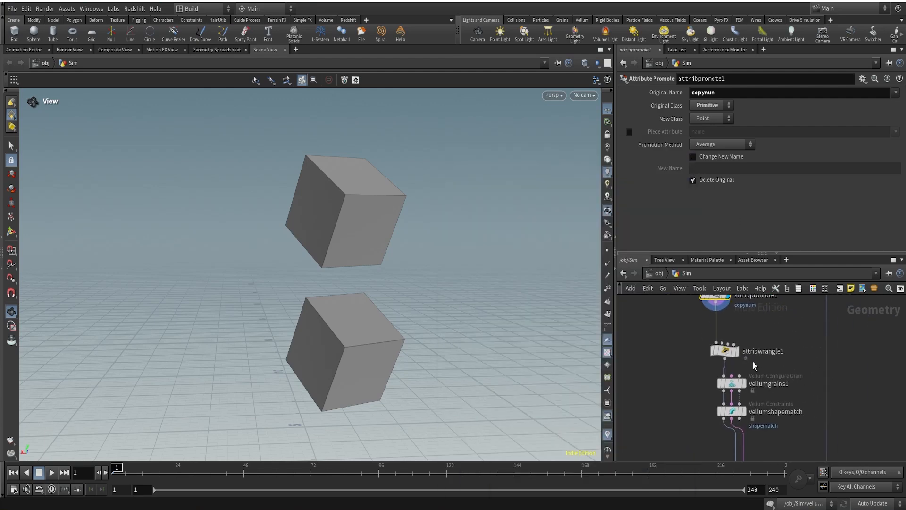
pyautogui.scroll(3, 737, 361)
pyautogui.click(715, 344)
pyautogui.click(662, 166)
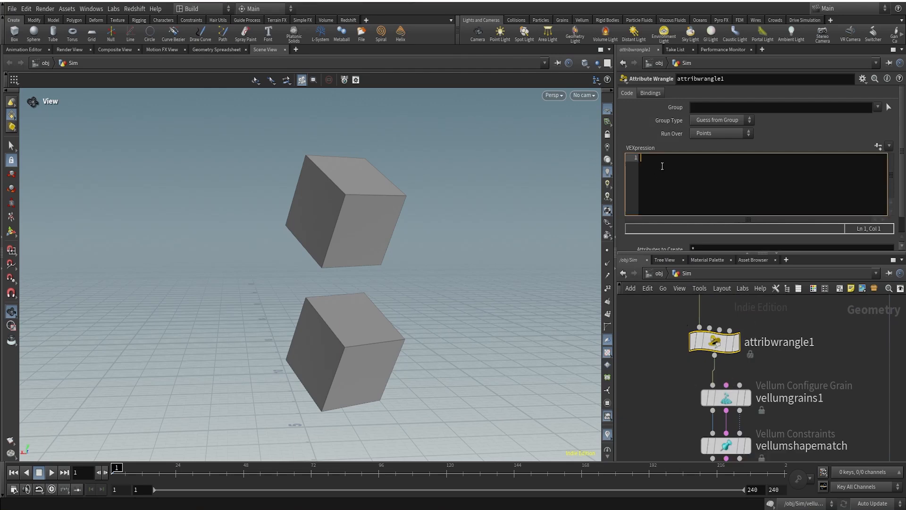
# Look up the name of the promoted copy number attribute in attribpromote1's node information
pyautogui.scroll(-3, 799, 339)
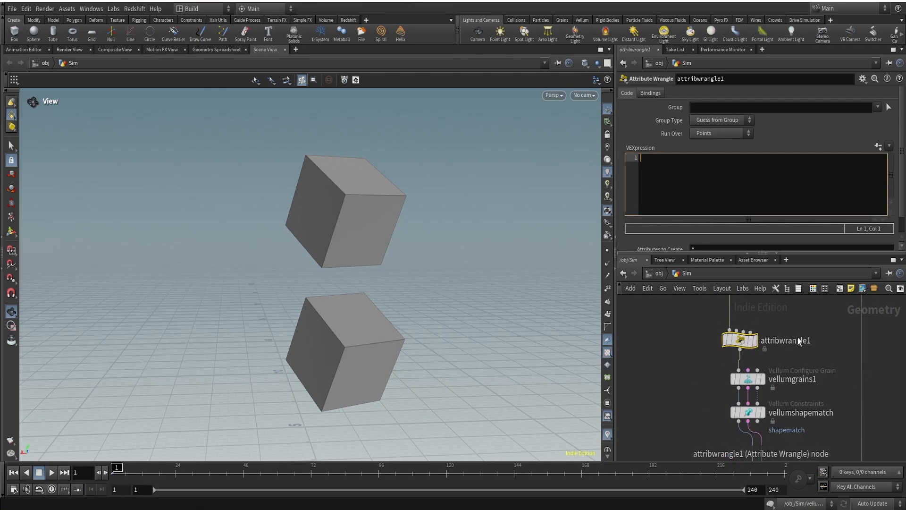
pyautogui.moveTo(794, 317); pyautogui.dragTo(787, 373, button='middle')
pyautogui.click(704, 330)
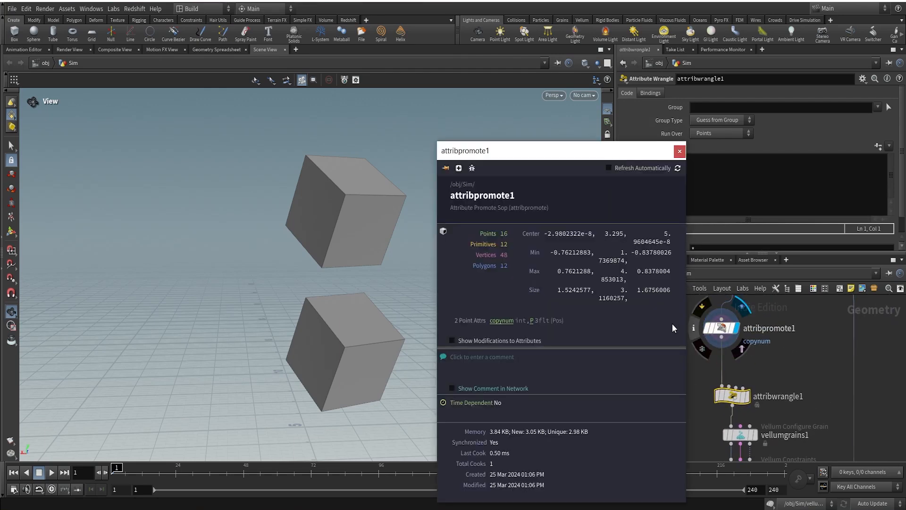
# Enable a visualizer for attribpromote1's copynum attribute and set its type to Marker so values show as text at the points
pyautogui.click(501, 321)
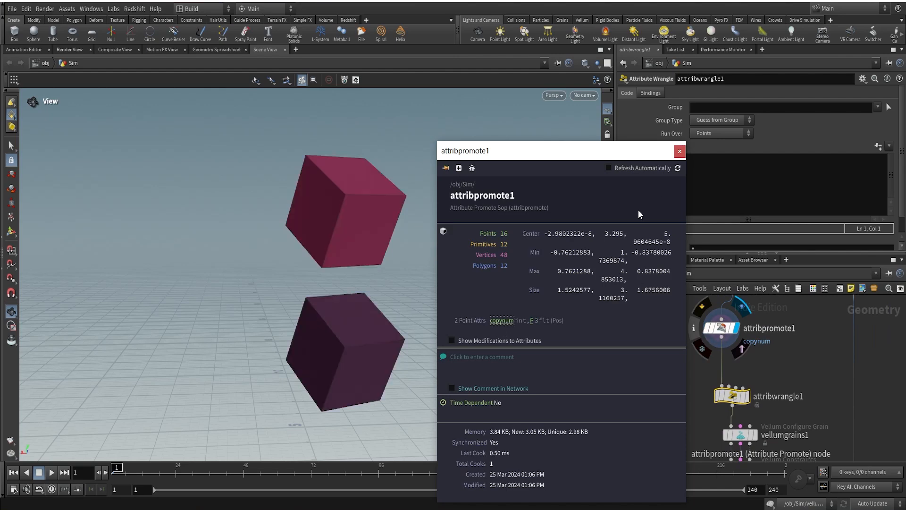
pyautogui.click(679, 152)
pyautogui.click(609, 434)
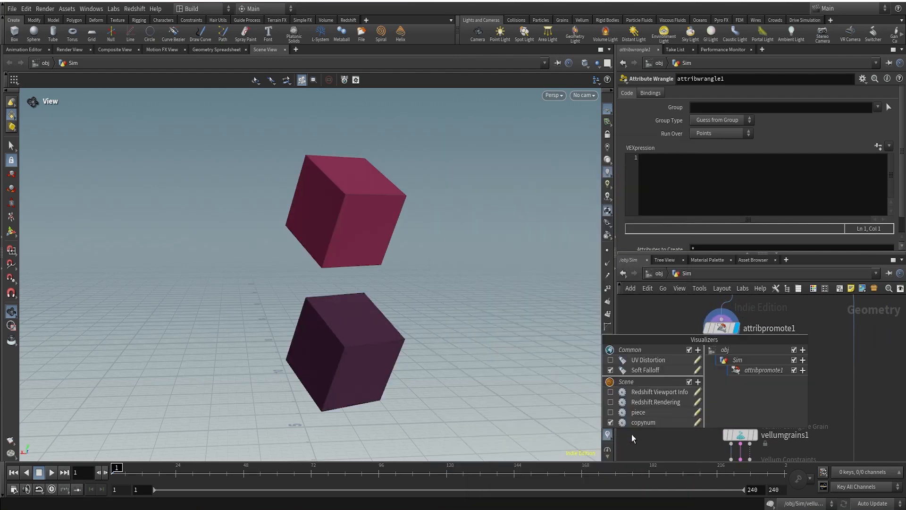
pyautogui.click(697, 423)
pyautogui.click(652, 288)
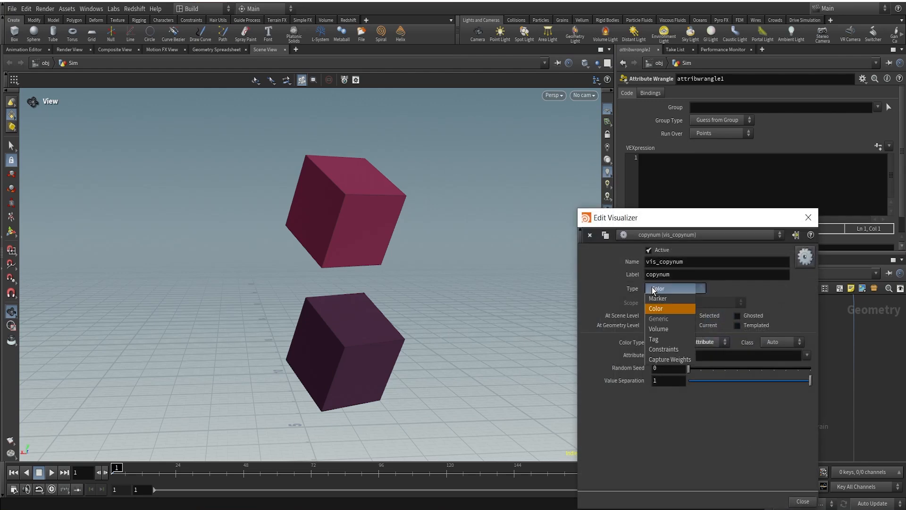
pyautogui.click(658, 297)
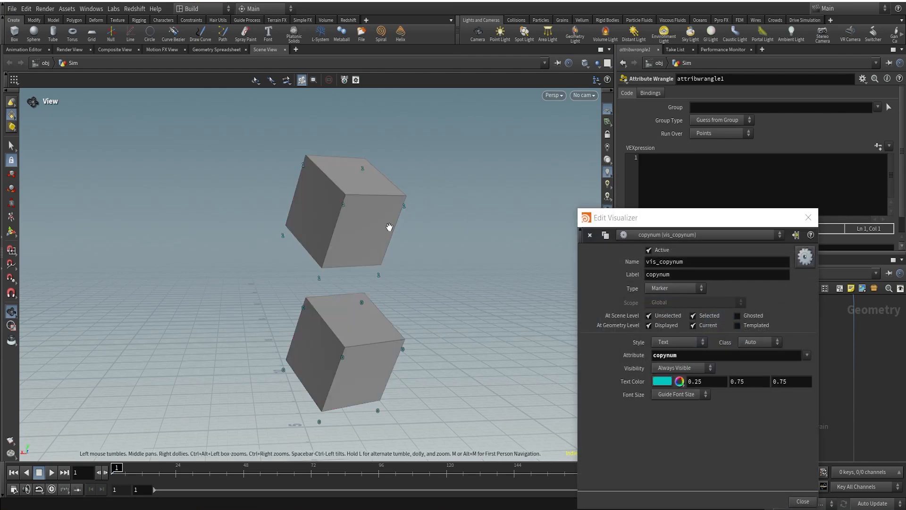
pyautogui.scroll(5, 372, 281)
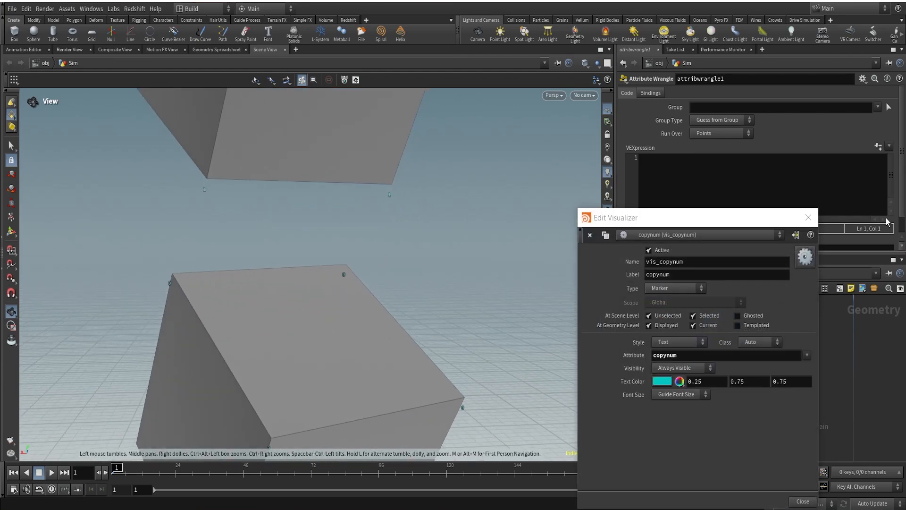
pyautogui.click(815, 225)
pyautogui.moveTo(736, 400)
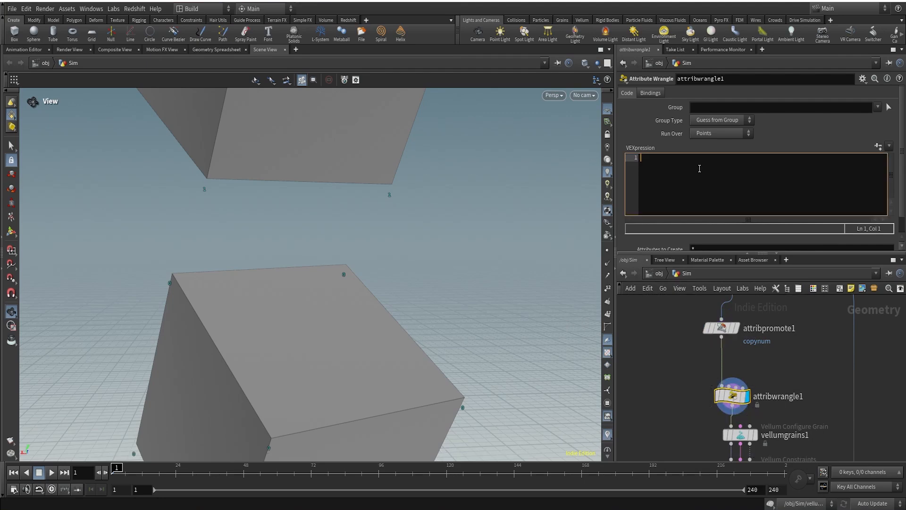
pyautogui.write('@piece = @copynum;')
pyautogui.click(693, 415)
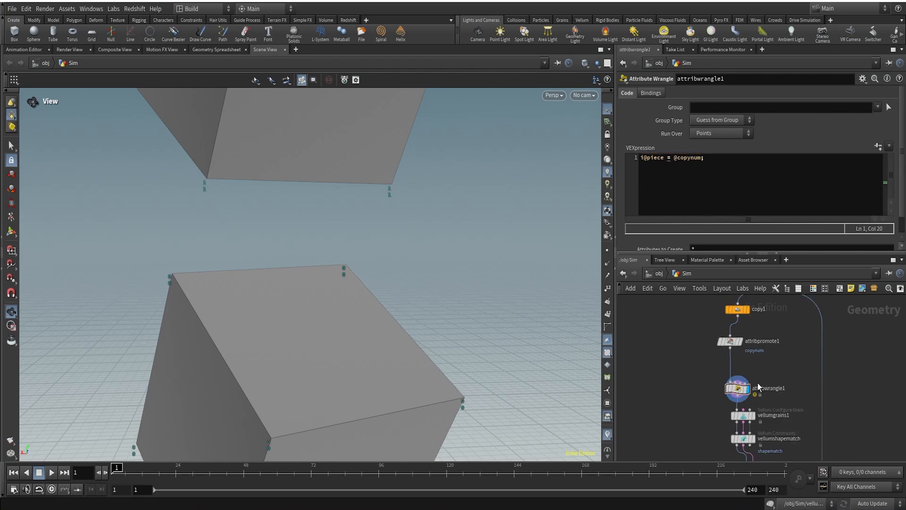
pyautogui.click(732, 395)
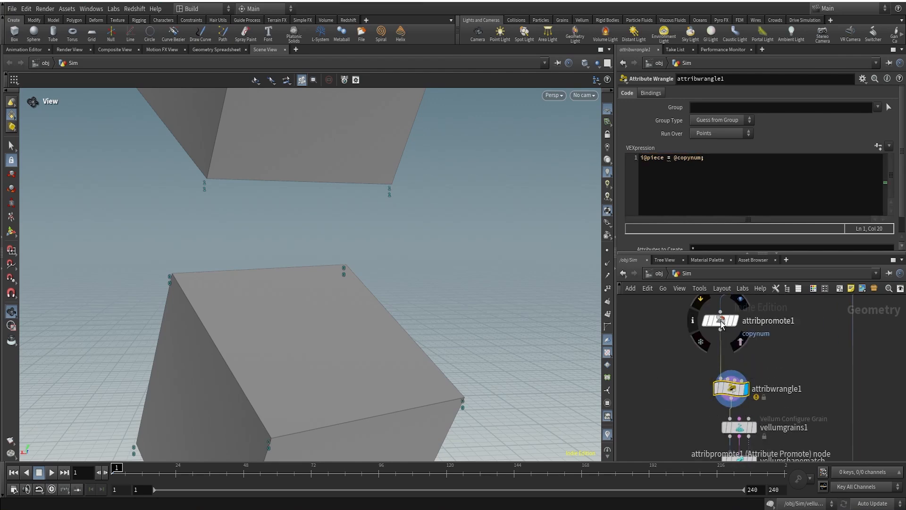
pyautogui.click(693, 322)
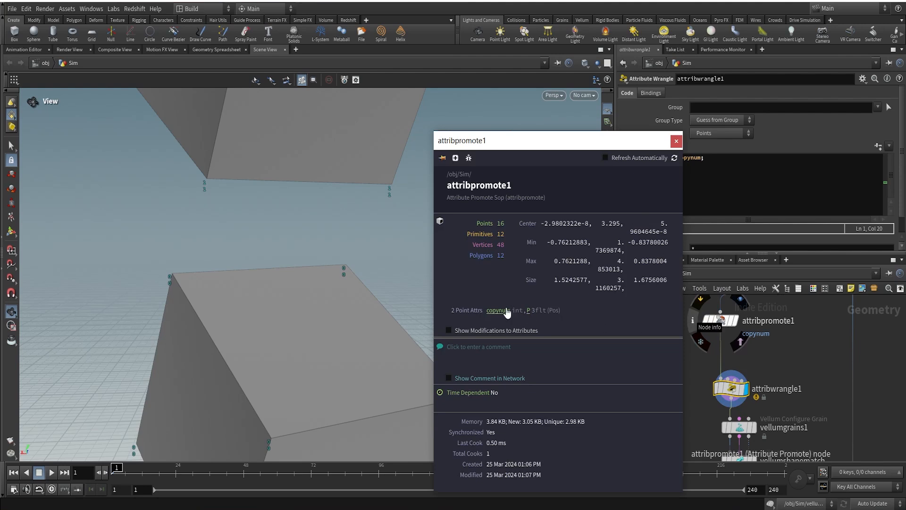
pyautogui.click(676, 141)
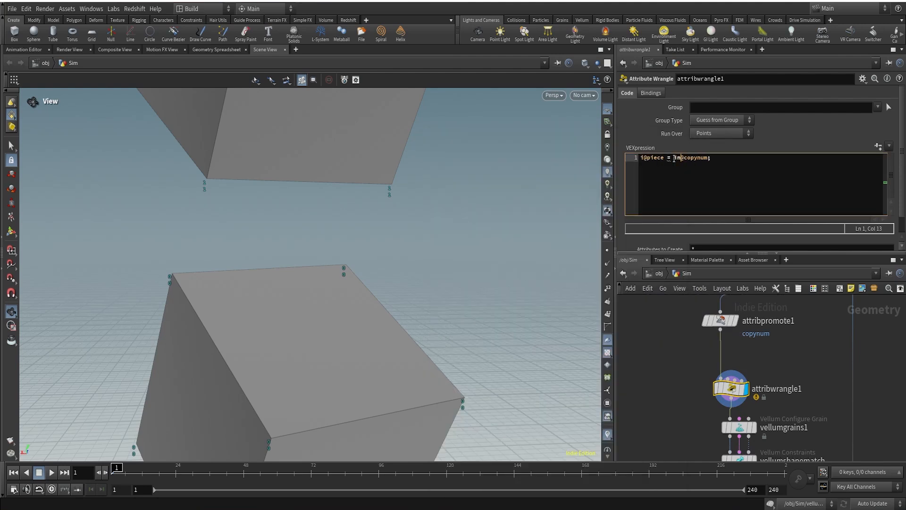
pyautogui.write('t(')
pyautogui.click(662, 396)
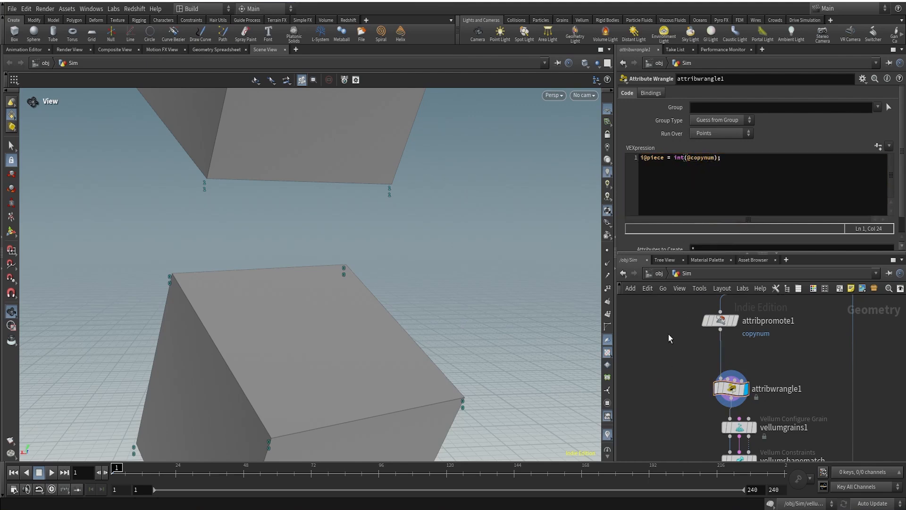
# Review the piece settings of vellumgrains1, and select and display the vellumshapematch node
pyautogui.scroll(-2, 795, 387)
pyautogui.moveTo(794, 399); pyautogui.dragTo(759, 346, button='middle')
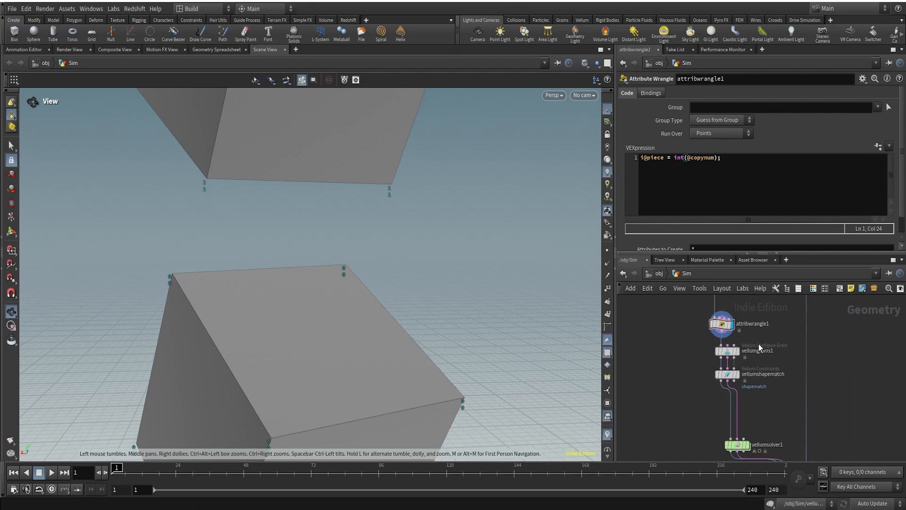
pyautogui.scroll(3, 736, 356)
pyautogui.click(720, 349)
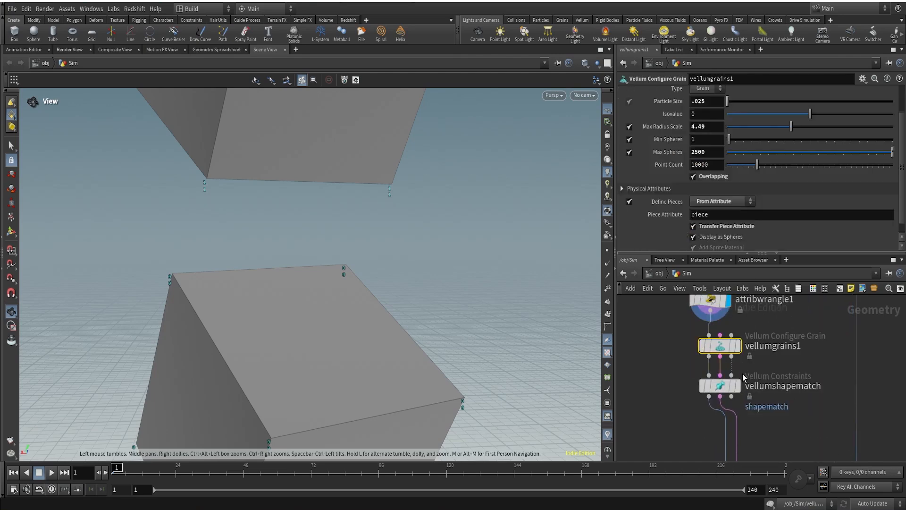
pyautogui.scroll(-3, 765, 407)
pyautogui.moveTo(774, 410); pyautogui.dragTo(768, 361, button='middle')
pyautogui.scroll(4, 741, 346)
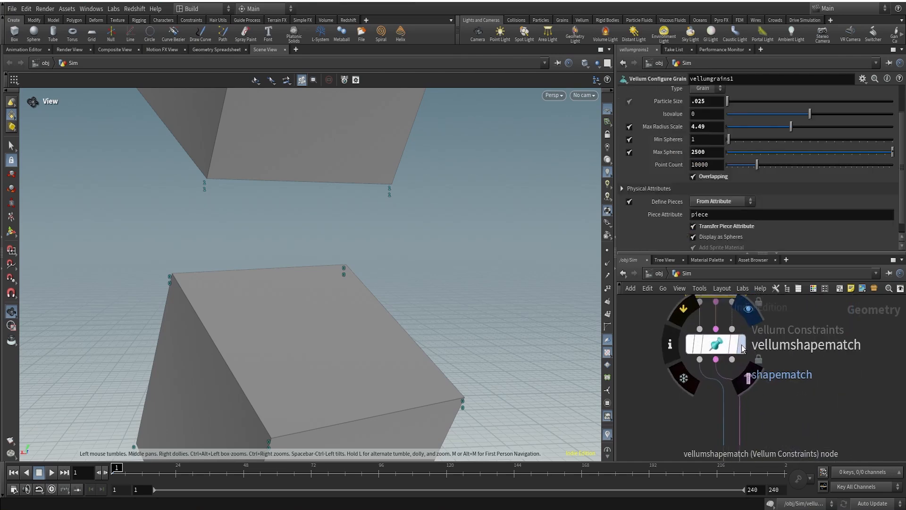
pyautogui.click(743, 348)
pyautogui.click(719, 347)
# Examine the grains and shape-match constraint lines of both box copies from several angles
pyautogui.scroll(-5, 347, 271)
pyautogui.moveTo(347, 270); pyautogui.dragTo(330, 283)
pyautogui.moveTo(303, 200); pyautogui.dragTo(265, 176)
pyautogui.moveTo(328, 168); pyautogui.dragTo(323, 285)
pyautogui.scroll(5, 281, 170)
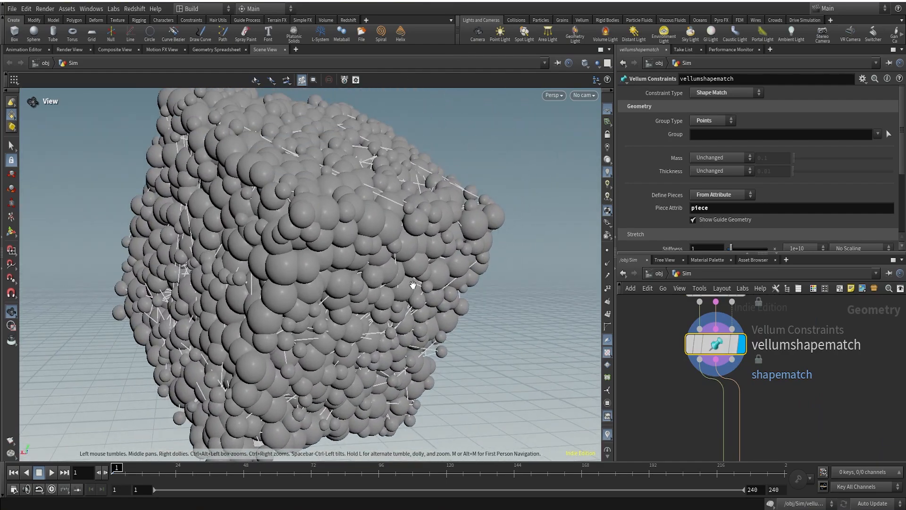
pyautogui.moveTo(374, 271); pyautogui.dragTo(190, 266)
pyautogui.moveTo(483, 231); pyautogui.dragTo(448, 267)
pyautogui.moveTo(464, 253); pyautogui.dragTo(373, 362, button='right')
pyautogui.moveTo(436, 323); pyautogui.dragTo(411, 291, button='middle')
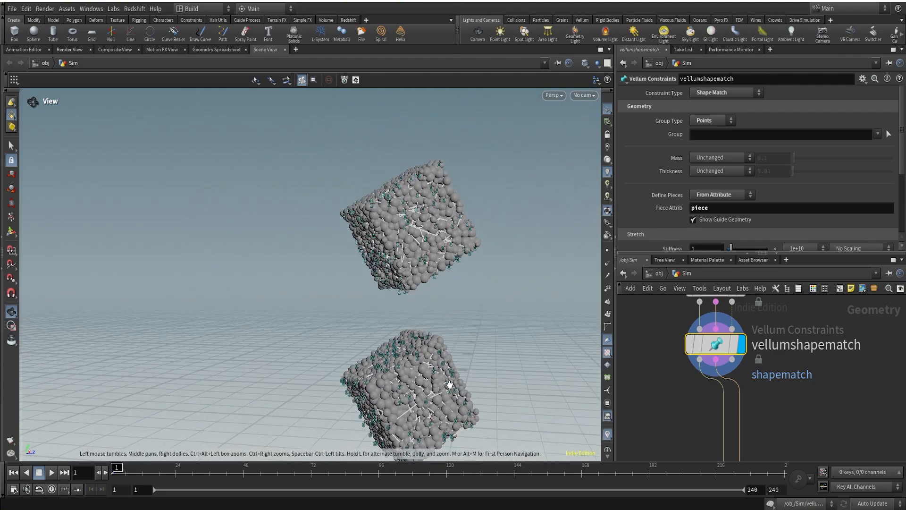
# Display vellumgrains1 and examine how the grains fill both boxes
pyautogui.scroll(-2, 832, 361)
pyautogui.click(722, 322)
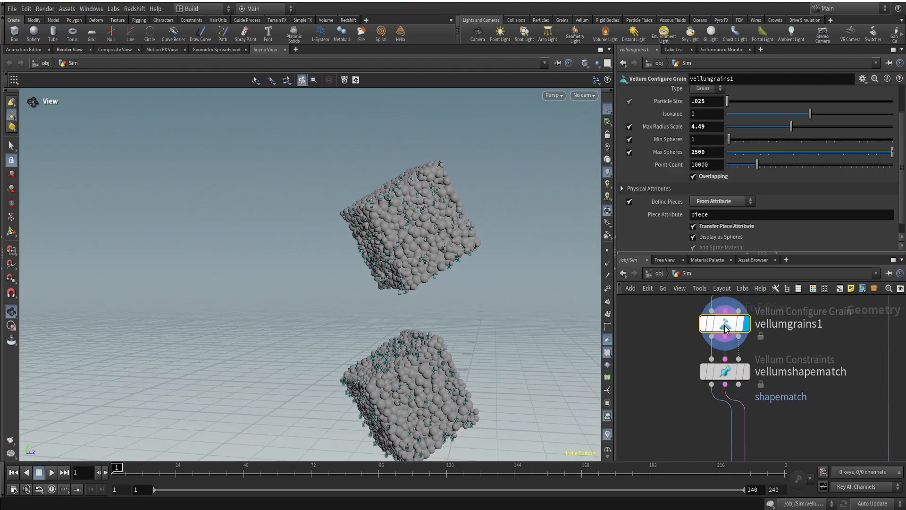
pyautogui.moveTo(455, 273); pyautogui.dragTo(366, 220)
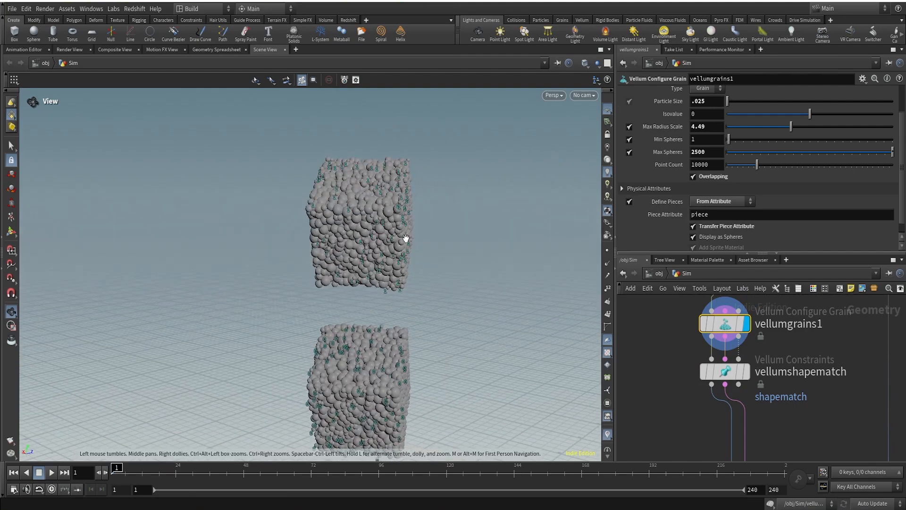
pyautogui.moveTo(346, 280); pyautogui.dragTo(376, 234)
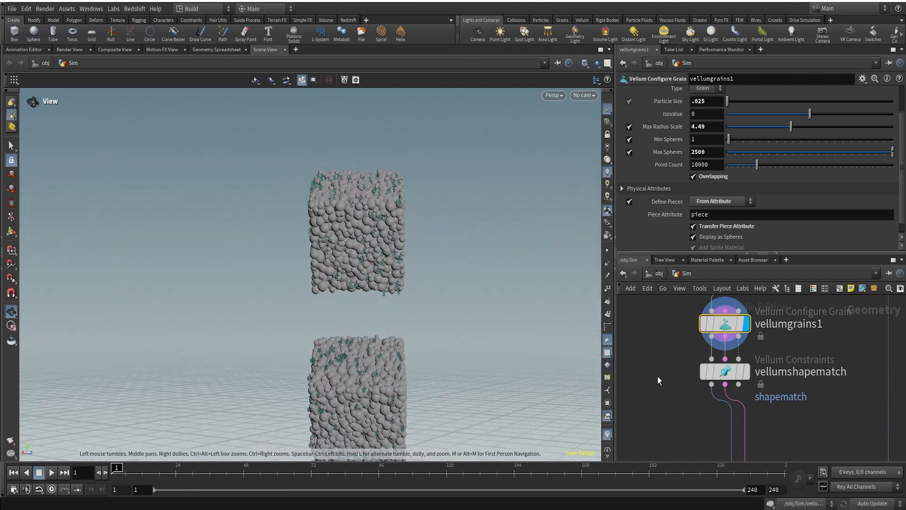
# Display vellumsolver1 and play the simulation of the two boxes falling onto the ground
pyautogui.scroll(-3, 792, 397)
pyautogui.moveTo(791, 398); pyautogui.dragTo(741, 323, button='middle')
pyautogui.scroll(4, 729, 368)
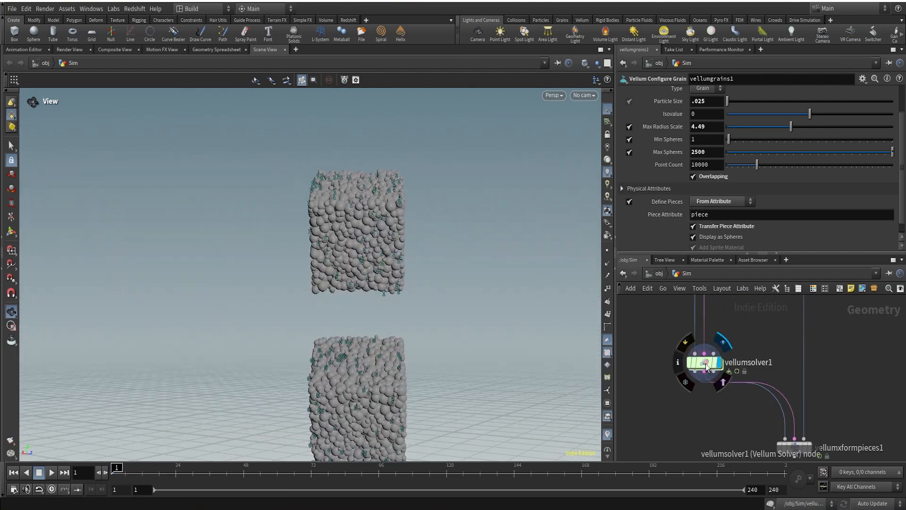
pyautogui.click(720, 362)
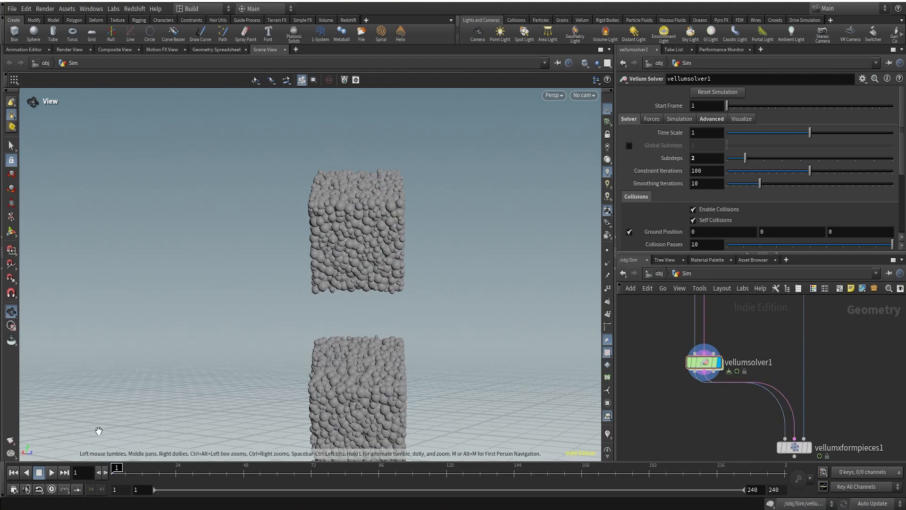
pyautogui.scroll(-6, 245, 319)
pyautogui.moveTo(245, 319); pyautogui.dragTo(251, 269, button='middle')
pyautogui.moveTo(250, 269); pyautogui.dragTo(262, 351)
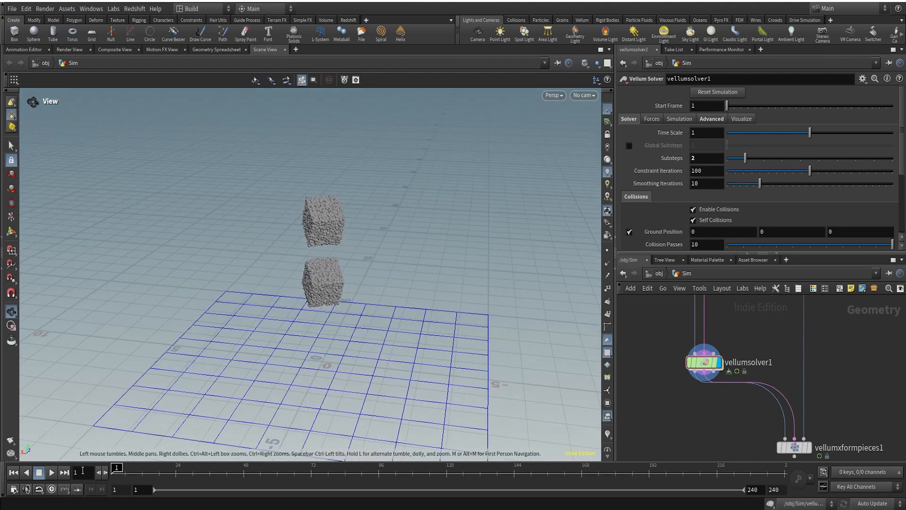
pyautogui.click(52, 473)
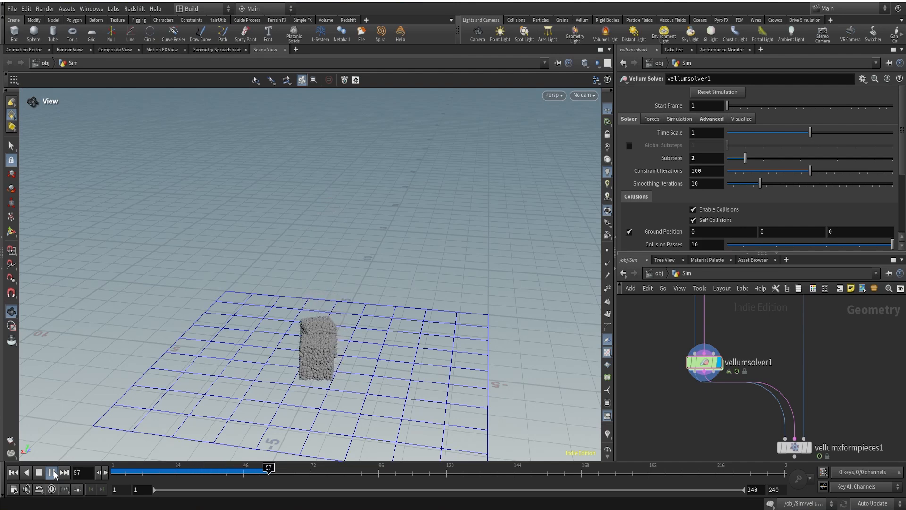
# Stop playback and set copy1's Total Number to 5
pyautogui.scroll(-4, 728, 351)
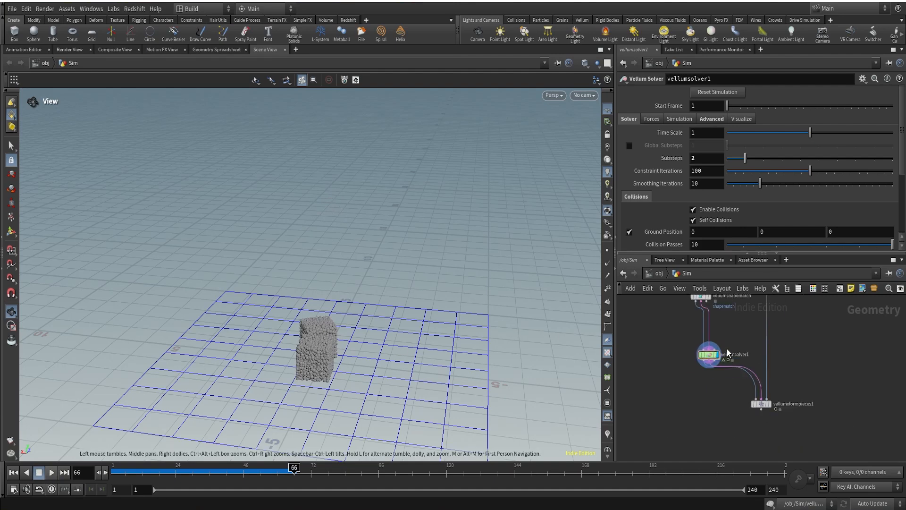
pyautogui.moveTo(747, 327); pyautogui.dragTo(733, 458, button='middle')
pyautogui.scroll(3, 694, 328)
pyautogui.click(673, 317)
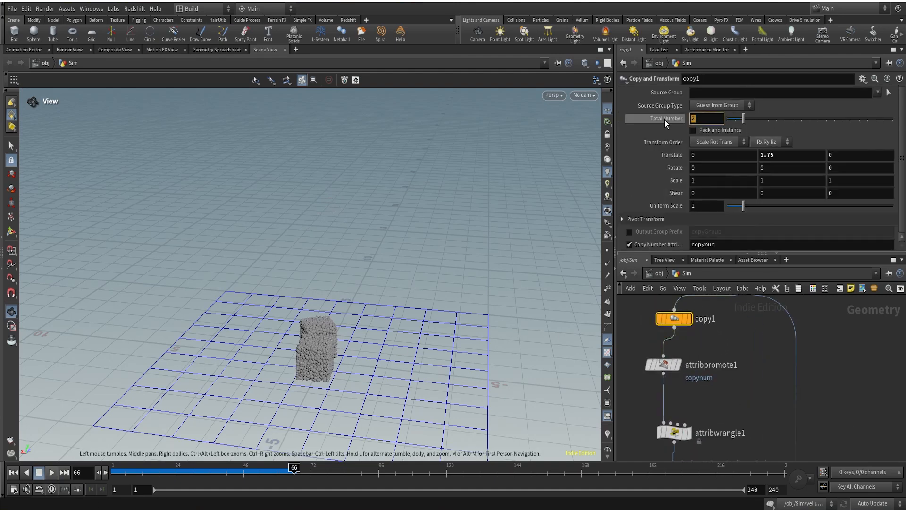
pyautogui.write('10')
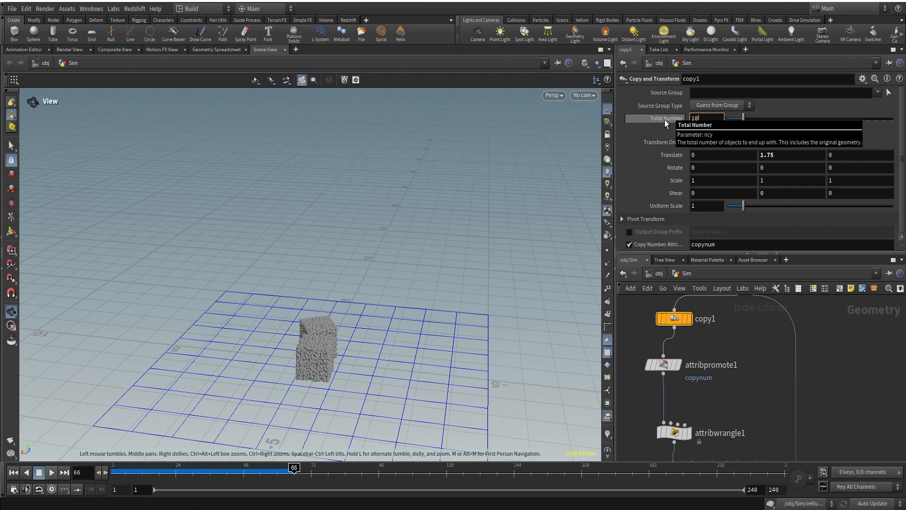
pyautogui.press('BackSpace')
pyautogui.press('BackSpace')
pyautogui.write('5')
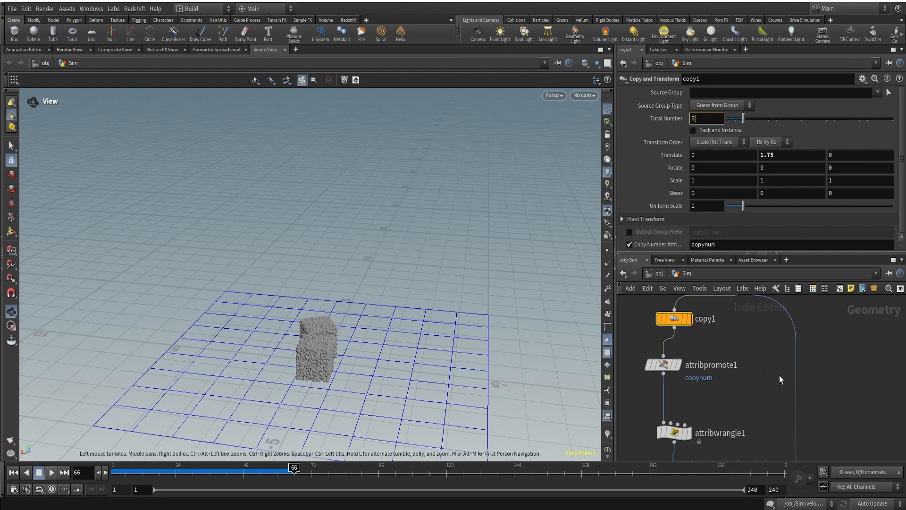
pyautogui.press('Return')
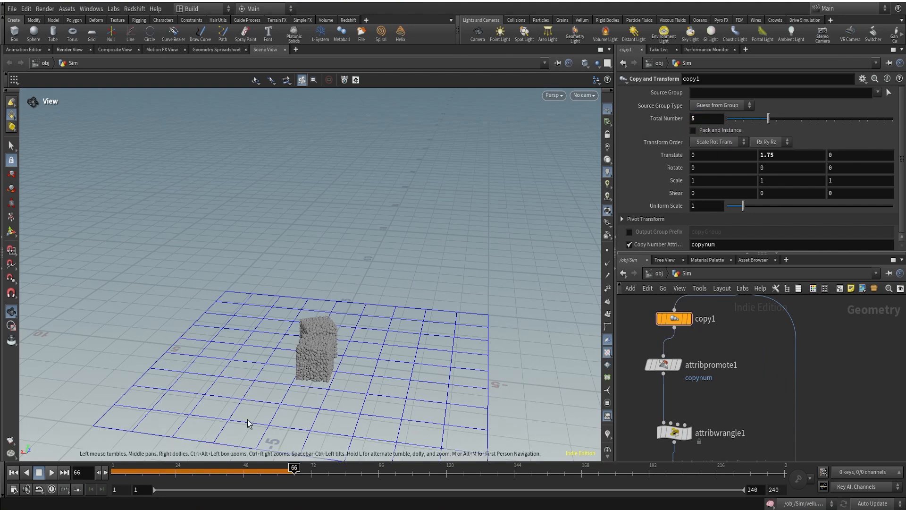
# Return to the first frame and set copy1's Y rotation to 83 so each copy is turned
pyautogui.hotkey('ctrl', 'Up')
pyautogui.scroll(-3, 371, 255)
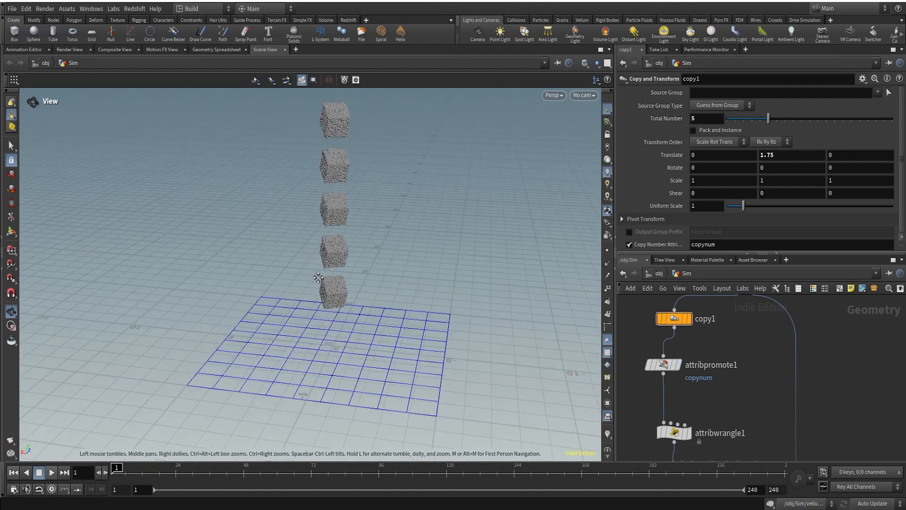
pyautogui.moveTo(350, 272); pyautogui.dragTo(380, 246)
pyautogui.moveTo(785, 168); pyautogui.dragTo(784, 149, button='middle')
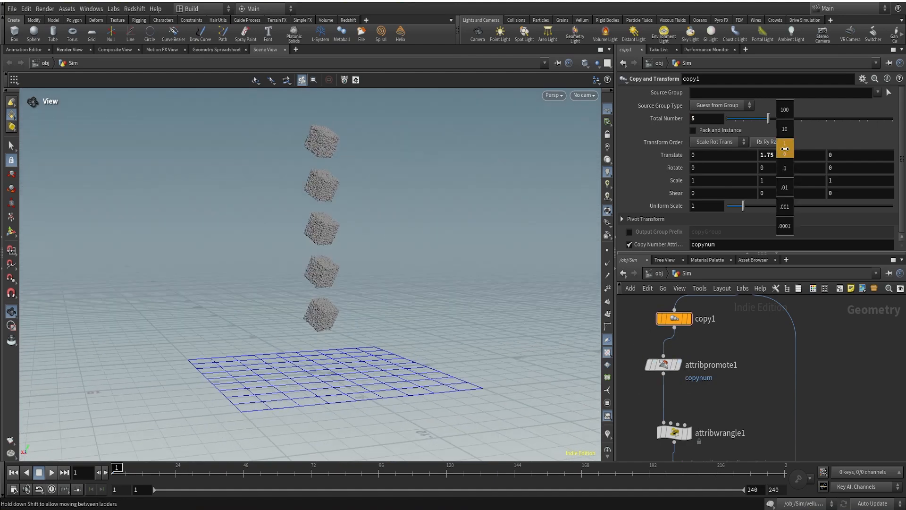
pyautogui.moveTo(903, 173); pyautogui.dragTo(760, 158, button='middle')
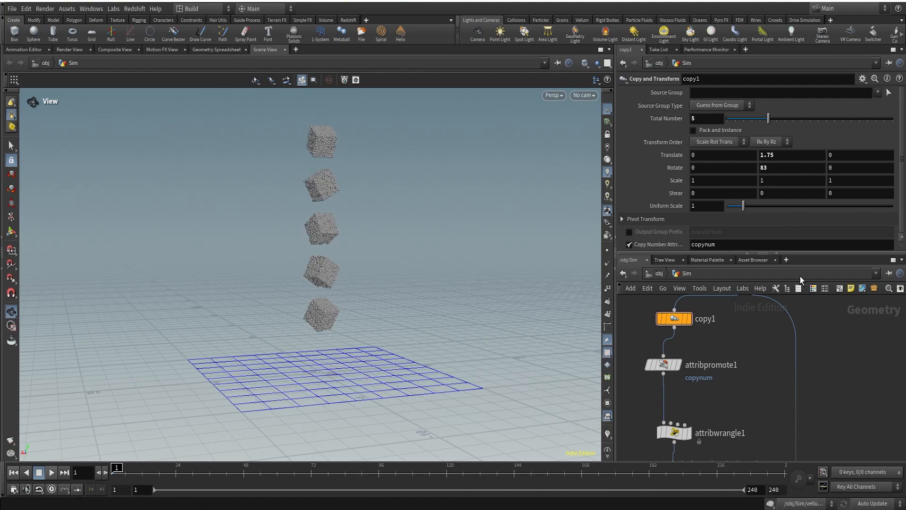
# Play the simulation of the five rotated boxes, and stop it once they have landed
pyautogui.scroll(-5, 749, 395)
pyautogui.moveTo(748, 409); pyautogui.dragTo(732, 340, button='middle')
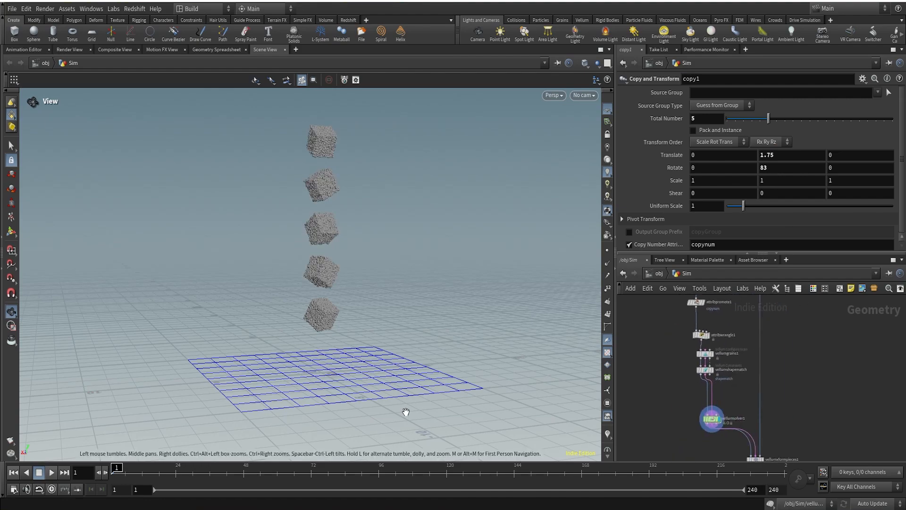
pyautogui.moveTo(336, 274); pyautogui.dragTo(332, 335, button='middle')
pyautogui.scroll(3, 331, 333)
pyautogui.moveTo(334, 285); pyautogui.dragTo(317, 296)
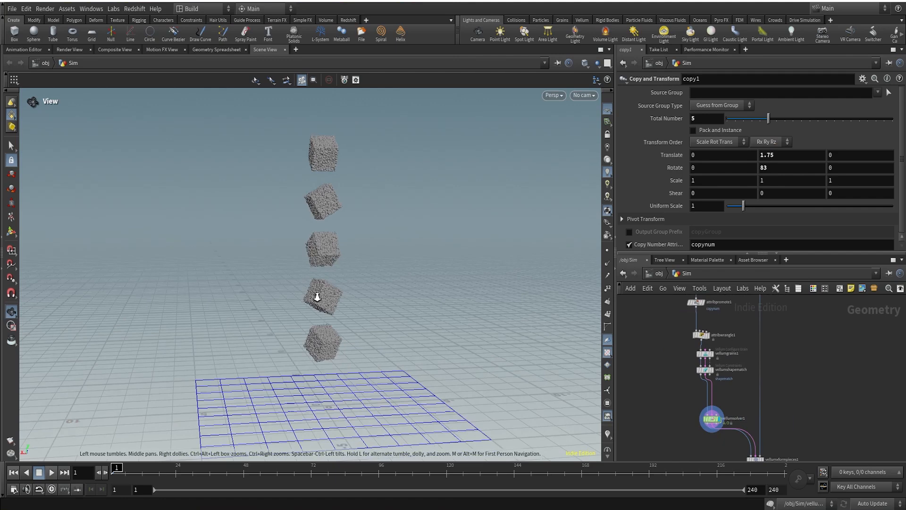
pyautogui.click(52, 473)
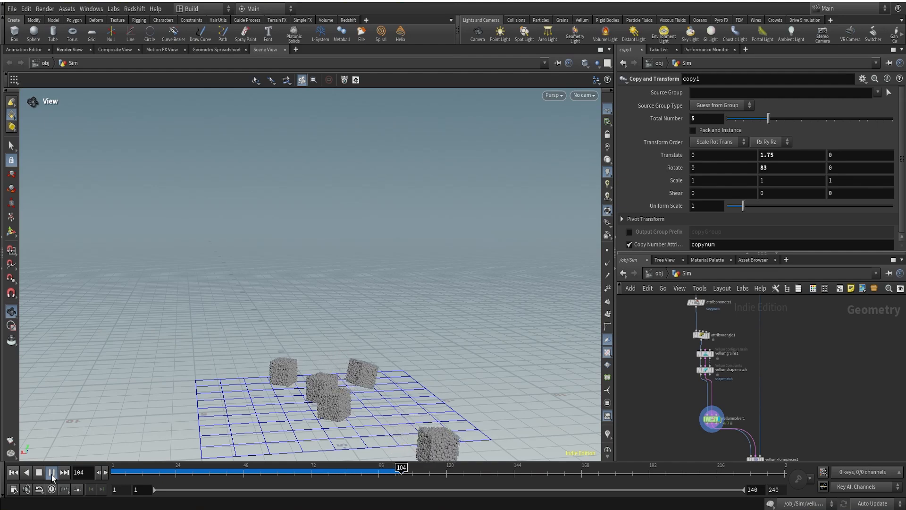
pyautogui.click(52, 474)
# View the landed boxes from above and scrub through the cached simulation to frame 97
pyautogui.moveTo(388, 377)
pyautogui.mouseDown()
pyautogui.moveTo(354, 360)
pyautogui.moveTo(400, 386)
pyautogui.mouseUp()
pyautogui.moveTo(400, 385); pyautogui.dragTo(419, 355, button='right')
pyautogui.moveTo(419, 355); pyautogui.dragTo(364, 304, button='middle')
pyautogui.moveTo(124, 470); pyautogui.dragTo(380, 480)
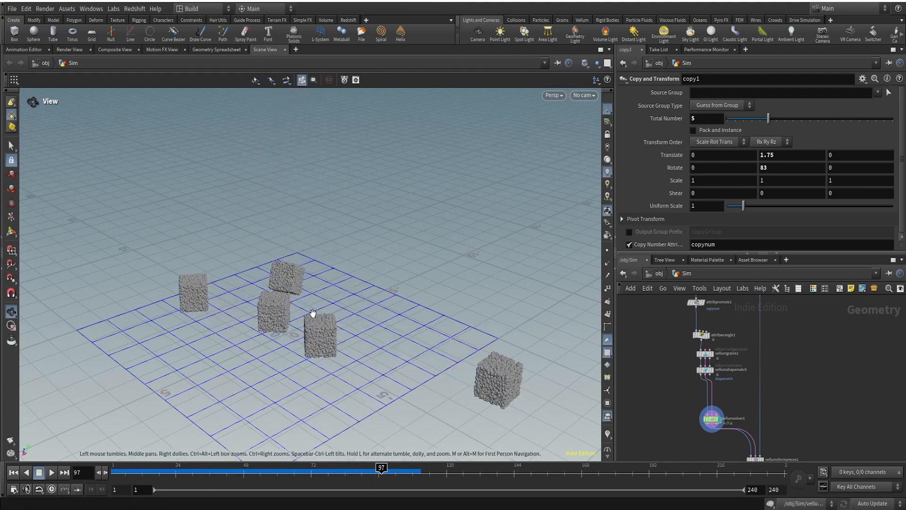
# Display the output of the vellumxformpieces1 node and show its parameters to check the transformed pieces
pyautogui.moveTo(313, 318)
pyautogui.mouseDown()
pyautogui.moveTo(221, 294)
pyautogui.moveTo(316, 336)
pyautogui.moveTo(307, 316)
pyautogui.mouseUp()
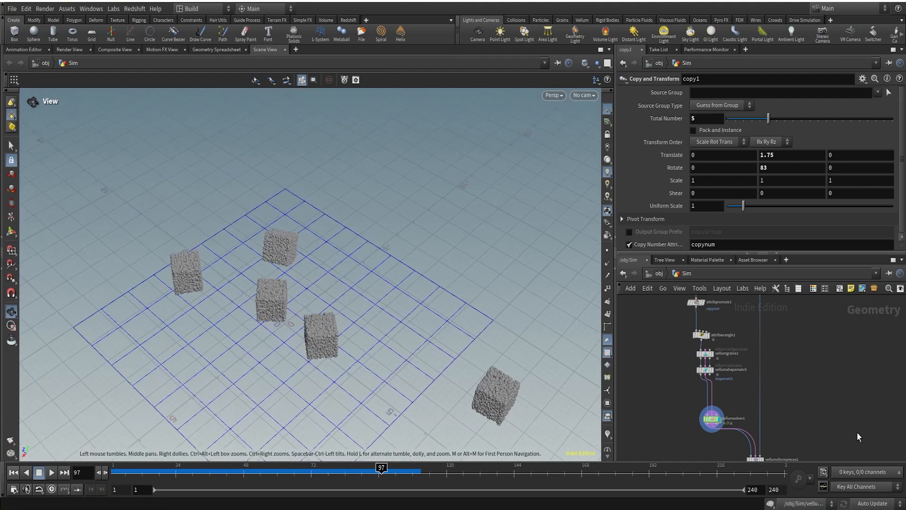
pyautogui.scroll(-3, 859, 438)
pyautogui.moveTo(872, 450); pyautogui.dragTo(822, 360, button='middle')
pyautogui.scroll(3, 777, 380)
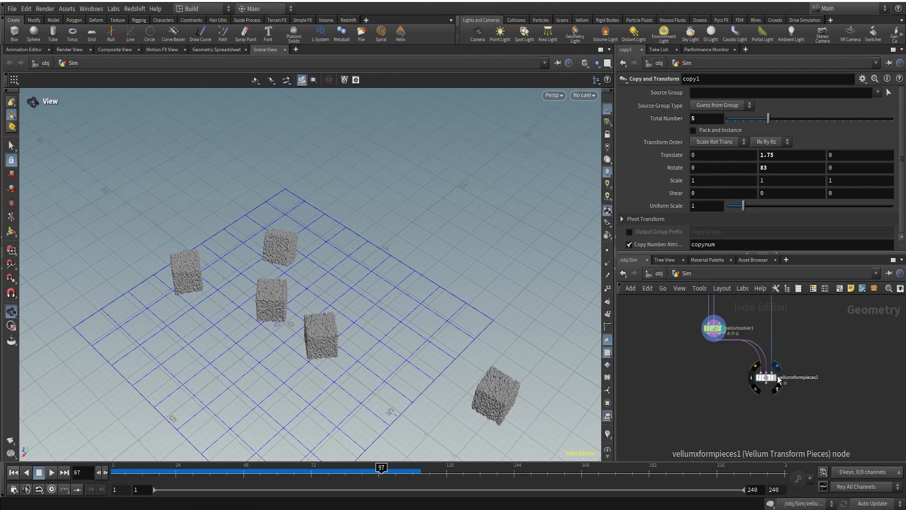
pyautogui.scroll(2, 778, 380)
pyautogui.click(759, 375)
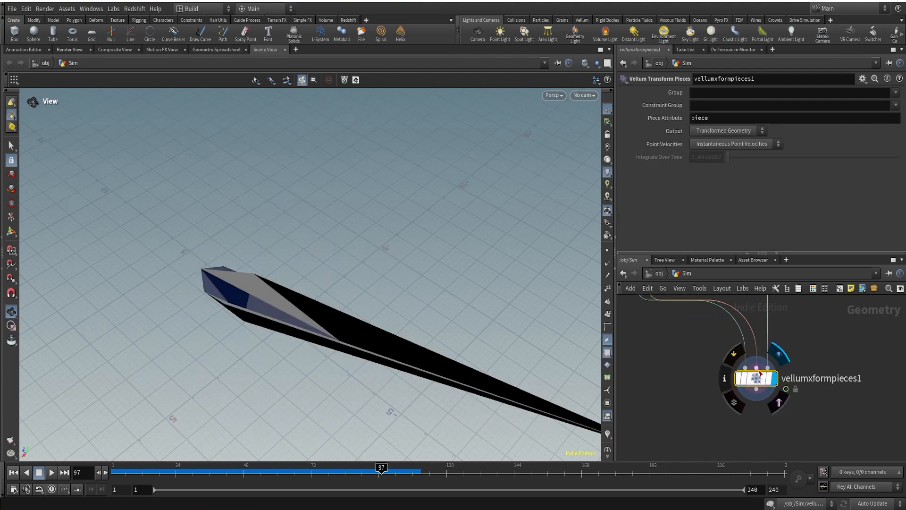
# Select vellumsolver1 and switch the display back to it to inspect the simulated grain boxes
pyautogui.scroll(-2, 688, 366)
pyautogui.moveTo(678, 343); pyautogui.dragTo(694, 381, button='middle')
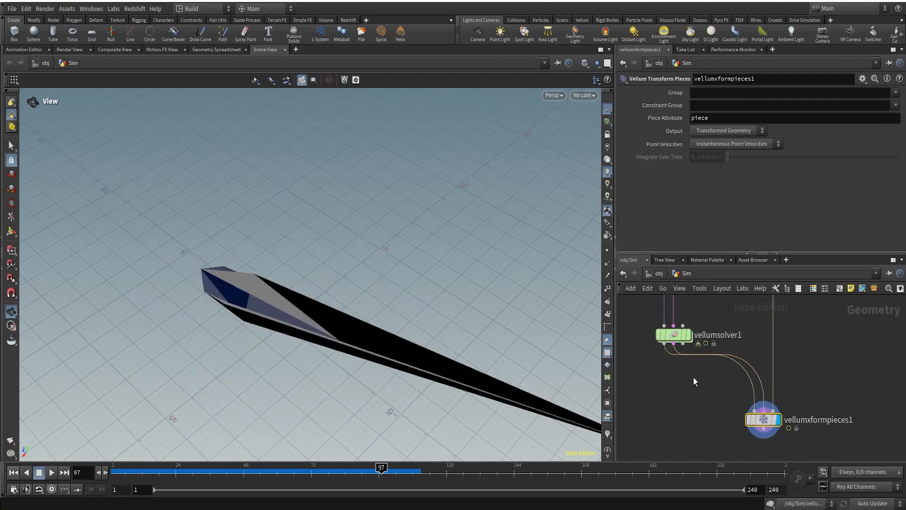
pyautogui.scroll(3, 683, 344)
pyautogui.click(678, 336)
pyautogui.click(691, 329)
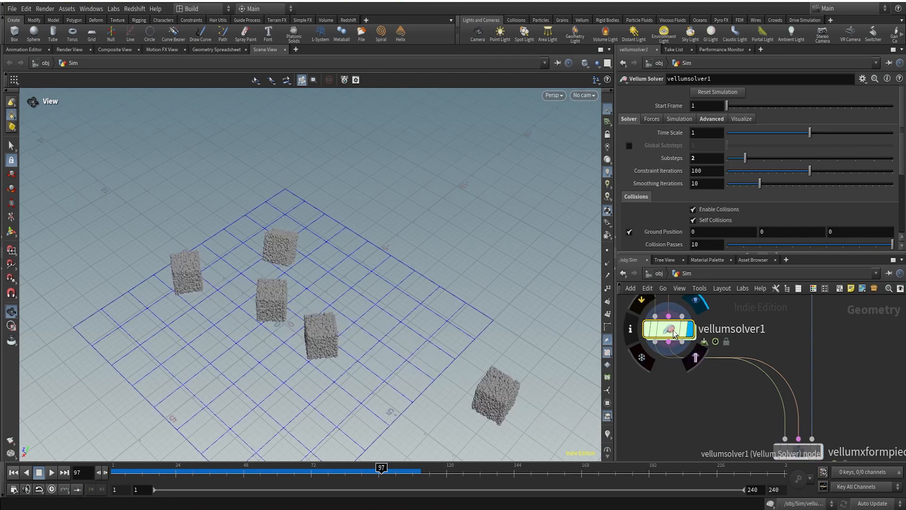
pyautogui.moveTo(324, 314); pyautogui.dragTo(344, 299)
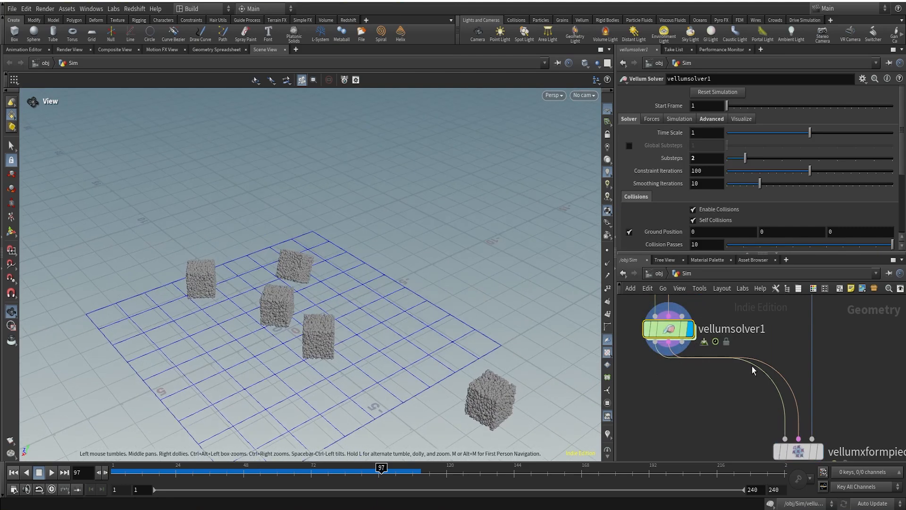
pyautogui.scroll(-4, 752, 366)
pyautogui.scroll(-1, 749, 401)
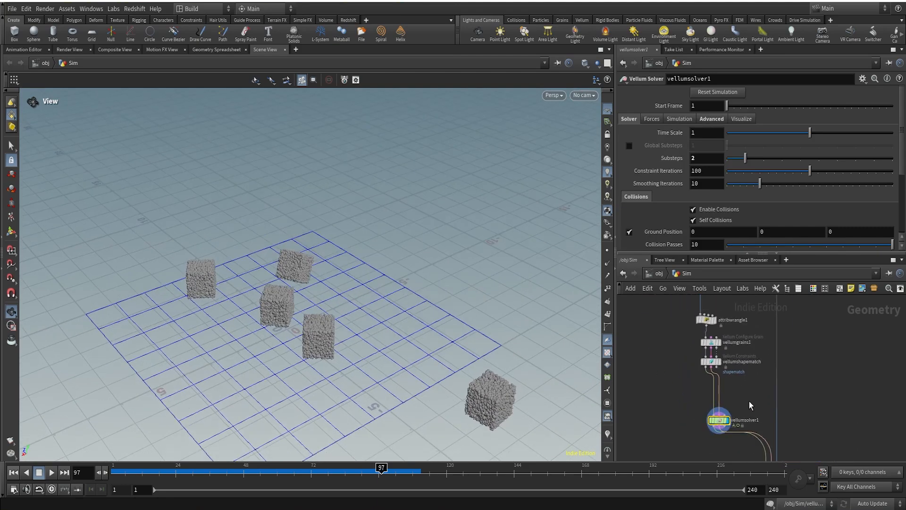
# Display the vellumxformpieces1 node and place it directly below vellumsolver1
pyautogui.scroll(5, 712, 350)
pyautogui.click(736, 409)
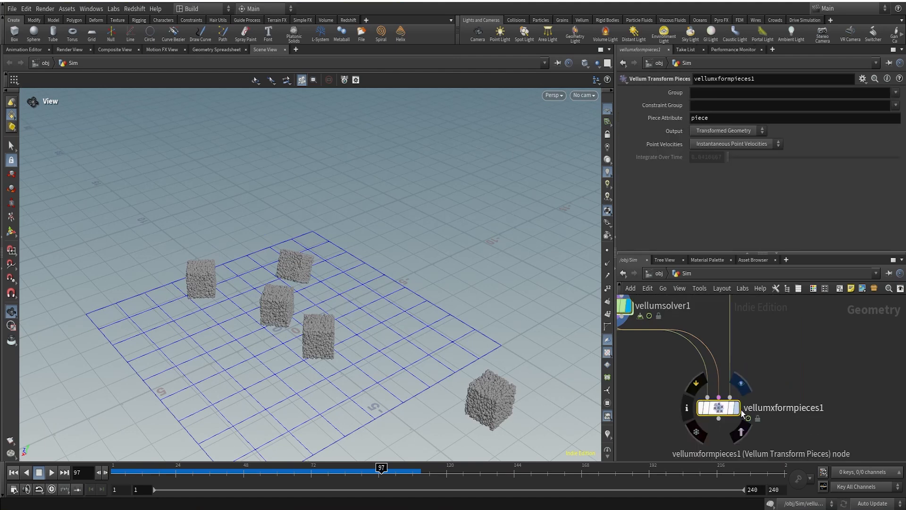
pyautogui.click(738, 408)
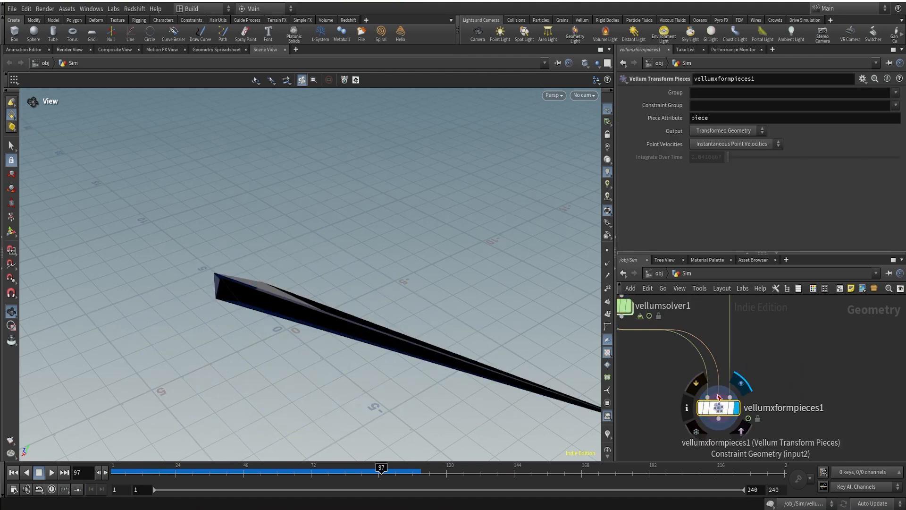
pyautogui.moveTo(665, 354); pyautogui.dragTo(724, 390, button='middle')
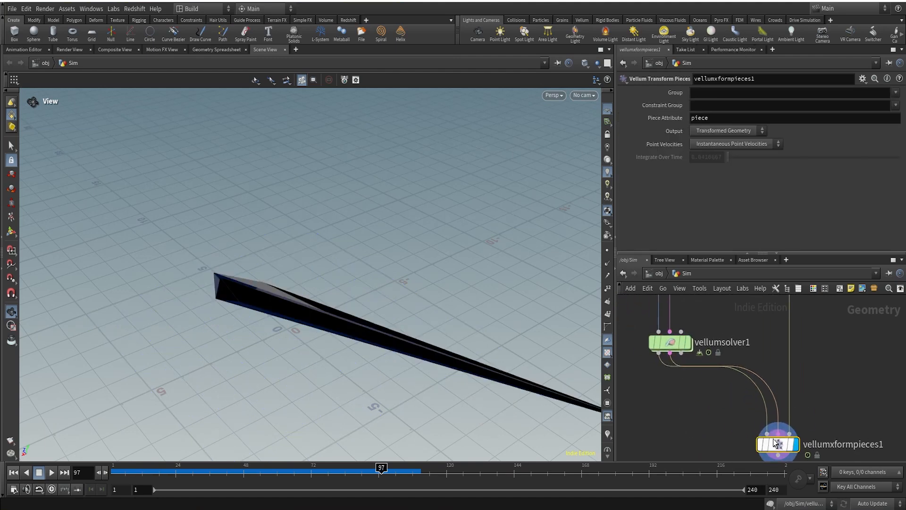
pyautogui.moveTo(775, 443); pyautogui.dragTo(675, 438)
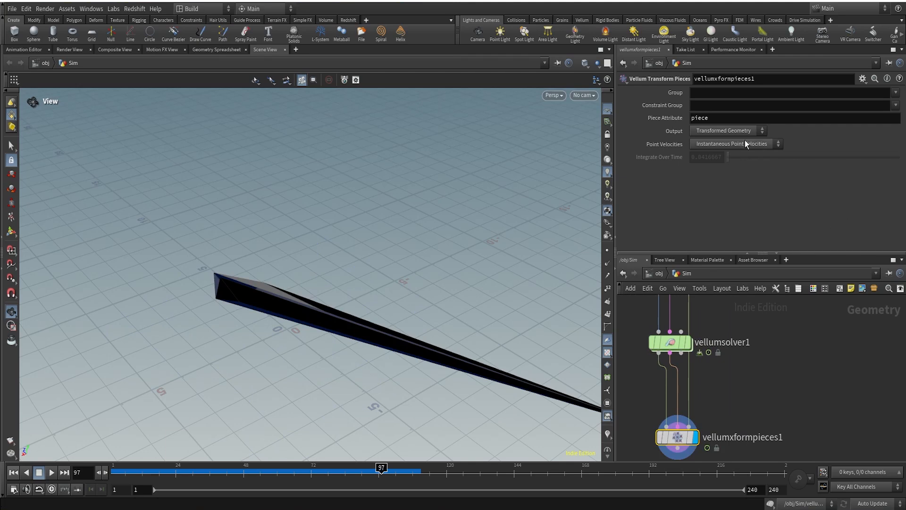
# Preview the Points with Transforms output on vellumxformpieces1, restore Transformed Geometry, and review the point velocity options
pyautogui.click(734, 133)
pyautogui.click(732, 141)
pyautogui.click(730, 131)
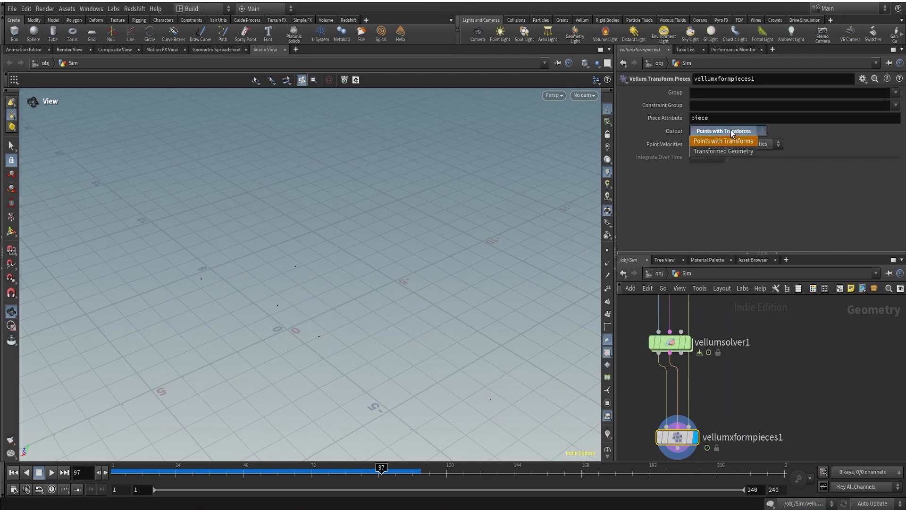
pyautogui.click(721, 149)
pyautogui.click(744, 143)
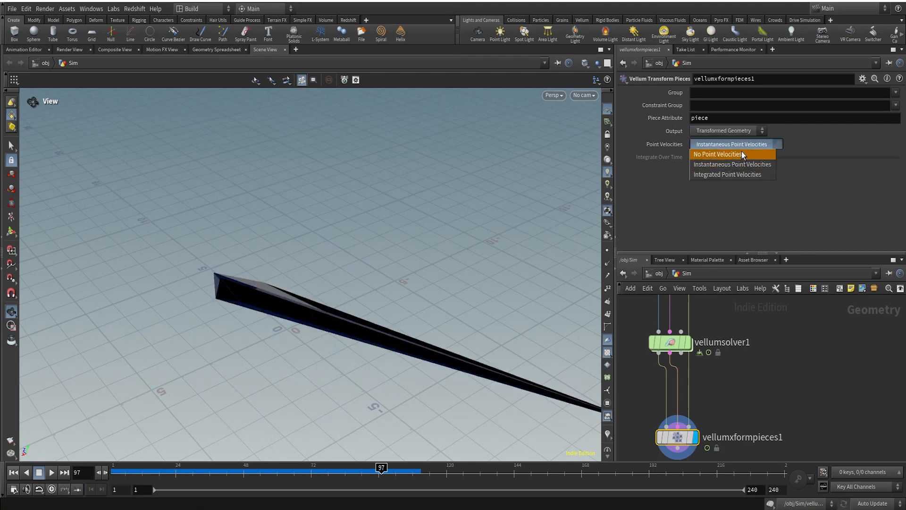
pyautogui.click(738, 154)
pyautogui.click(739, 145)
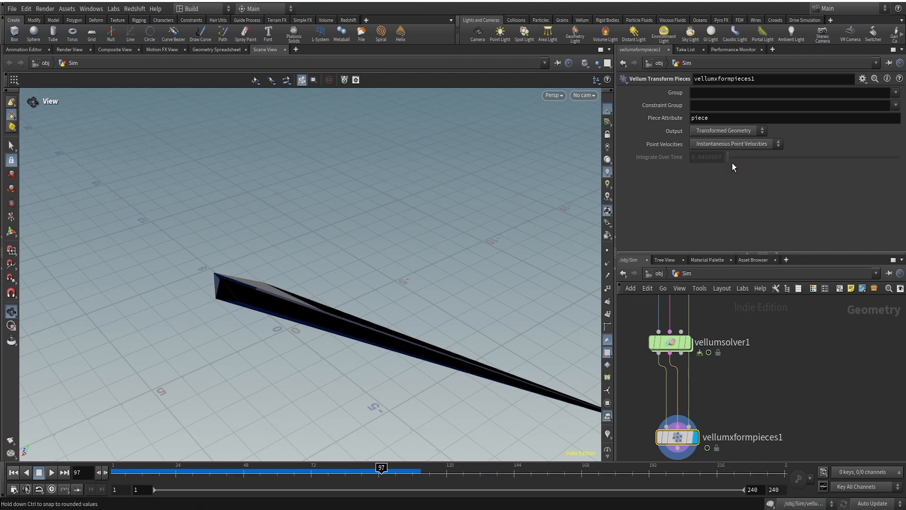
# Reset the viewport with the Labs tool
pyautogui.click(117, 8)
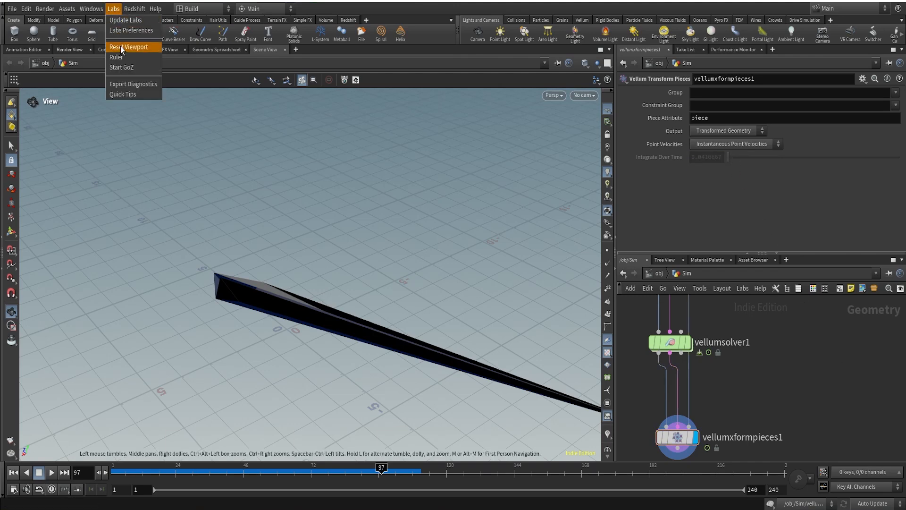
pyautogui.click(121, 46)
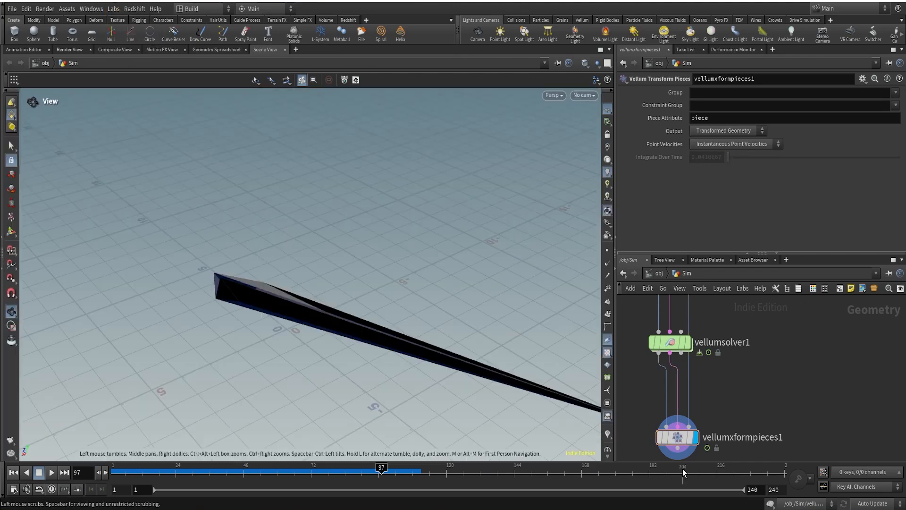
# Rewire the third input of vellumxformpieces1 from box1 to attribwrangle1's output and move vellumxformpieces1 to the right of vellumsolver1
pyautogui.scroll(-3, 715, 408)
pyautogui.moveTo(728, 368); pyautogui.dragTo(696, 445, button='middle')
pyautogui.moveTo(689, 363); pyautogui.dragTo(694, 395, button='middle')
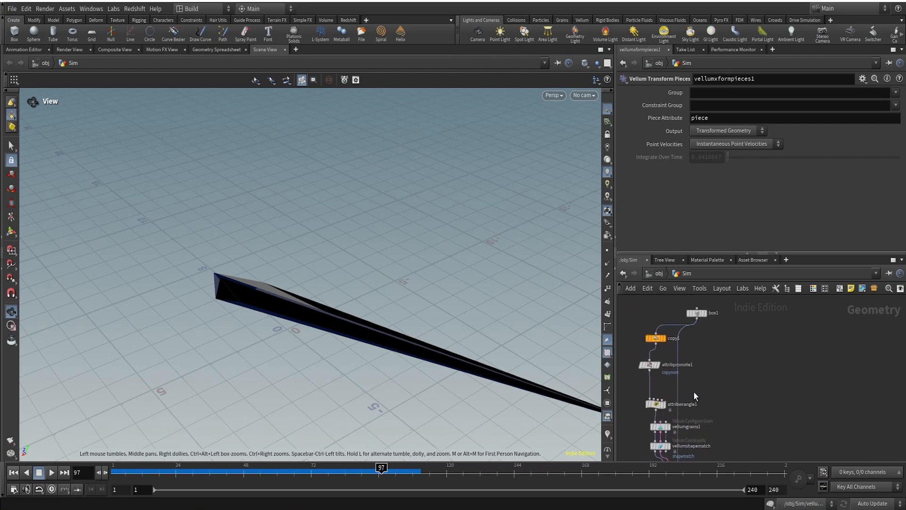
pyautogui.scroll(5, 693, 397)
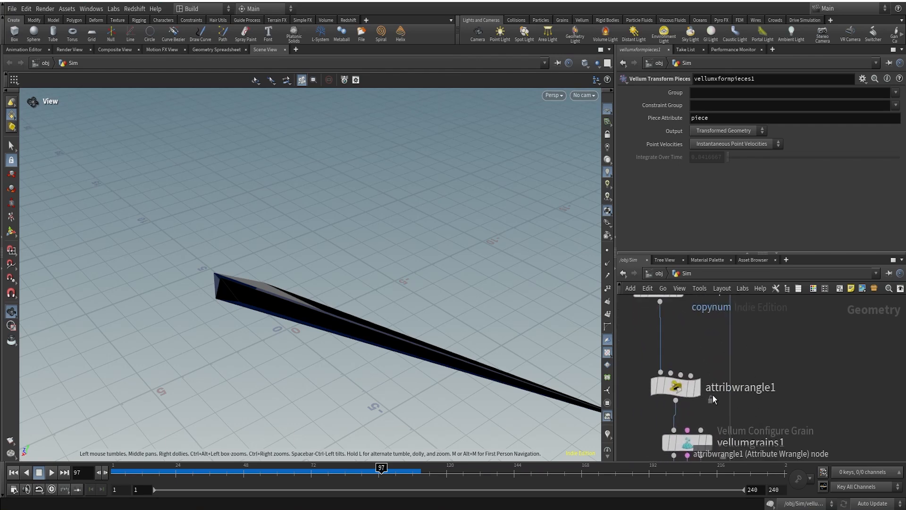
pyautogui.click(674, 386)
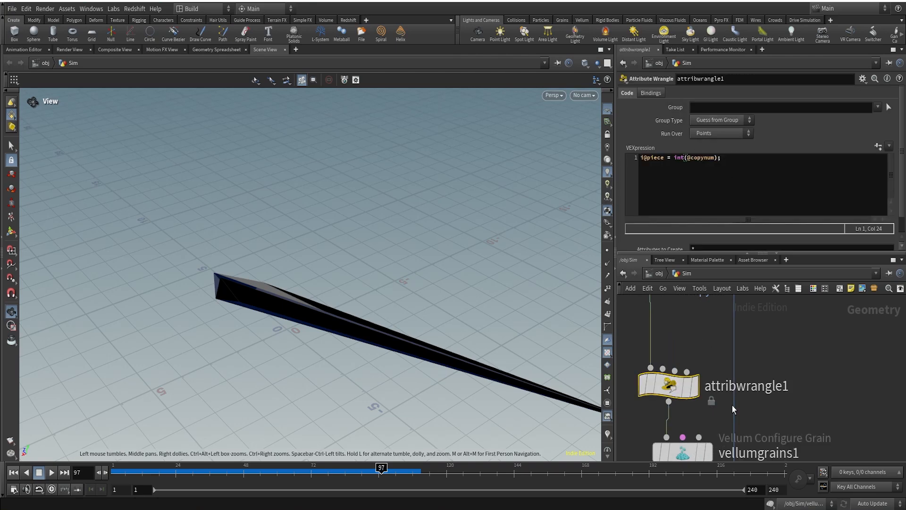
pyautogui.scroll(-4, 789, 406)
pyautogui.moveTo(426, 391); pyautogui.dragTo(358, 279)
pyautogui.scroll(-3, 785, 301)
pyautogui.scroll(3, 762, 400)
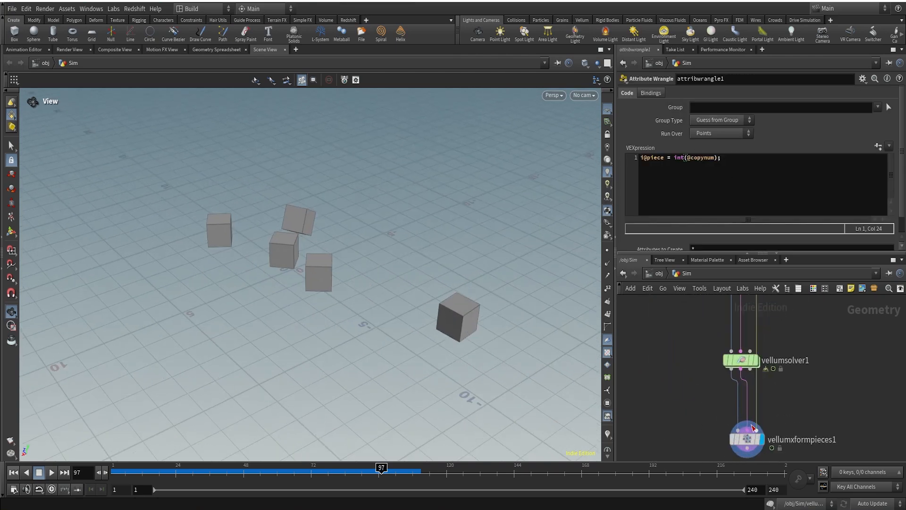
pyautogui.moveTo(748, 435); pyautogui.dragTo(827, 398)
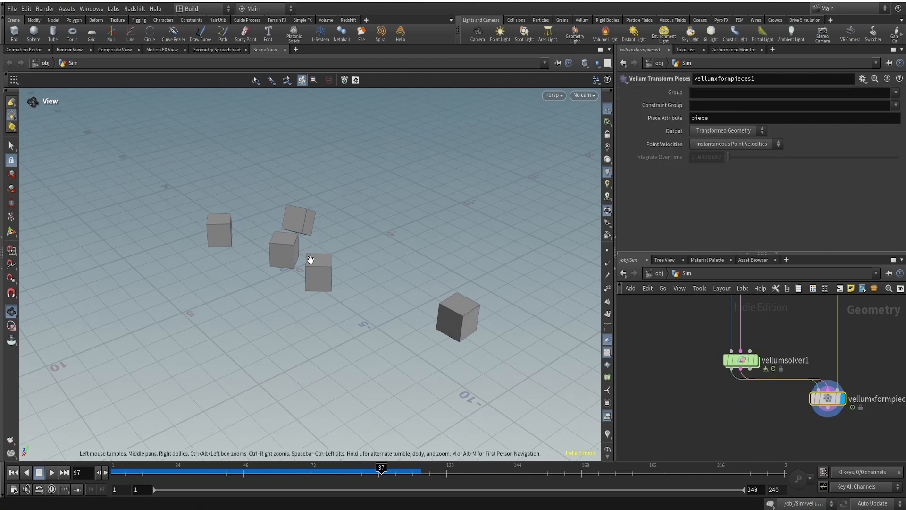
# Scrub the timeline to frame 14 to examine the transformed boxes falling
pyautogui.moveTo(310, 260); pyautogui.dragTo(227, 394)
pyautogui.moveTo(119, 475); pyautogui.dragTo(147, 458)
# Bypass the attribpromote1 and attribwrangle1 nodes
pyautogui.scroll(-5, 739, 356)
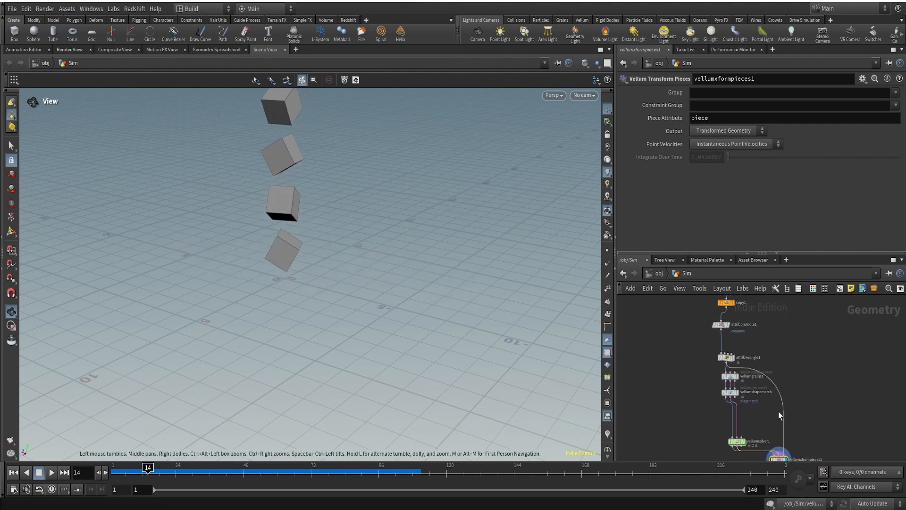
pyautogui.moveTo(789, 336); pyautogui.dragTo(767, 393, button='middle')
pyautogui.scroll(5, 777, 385)
pyautogui.scroll(-3, 847, 409)
pyautogui.scroll(3, 726, 391)
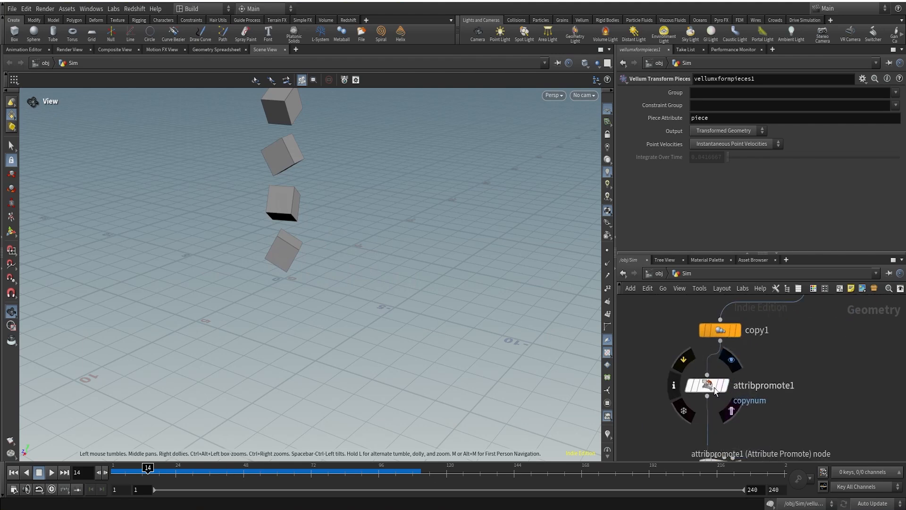
pyautogui.click(711, 386)
pyautogui.scroll(-3, 748, 388)
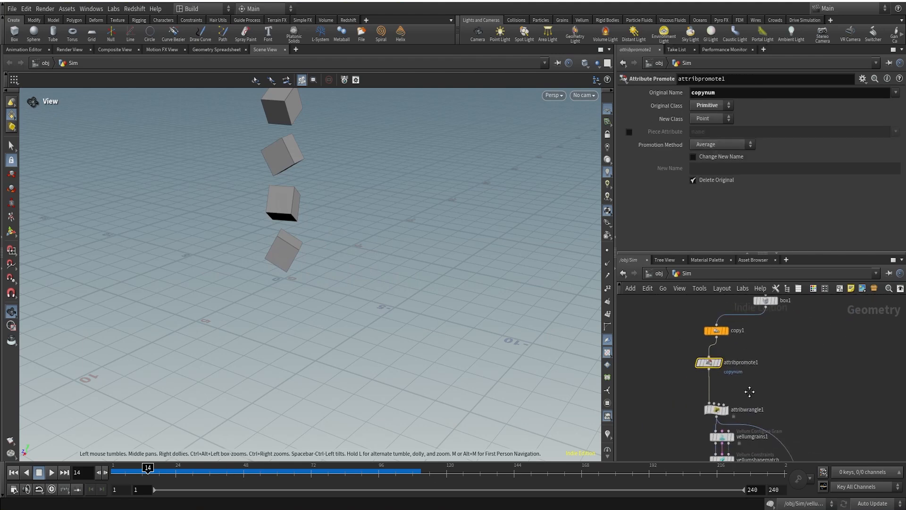
pyautogui.moveTo(675, 353); pyautogui.dragTo(729, 414)
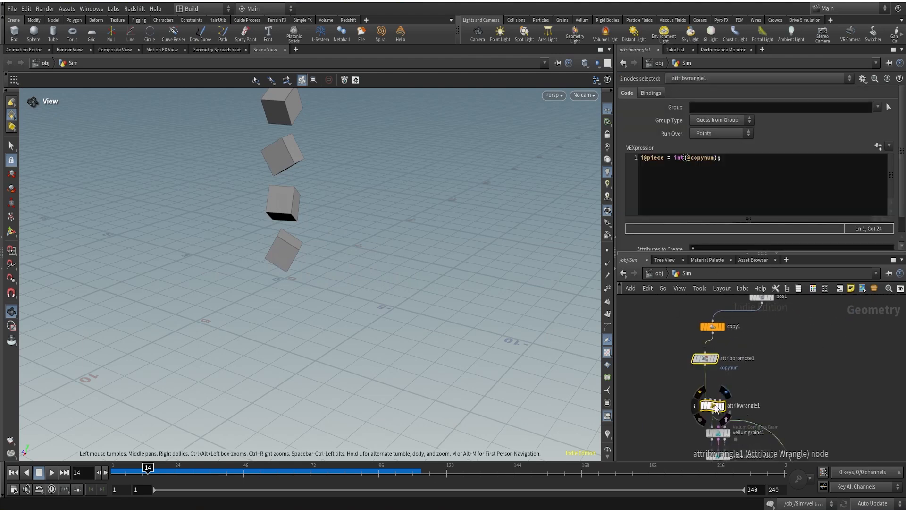
pyautogui.scroll(3, 711, 366)
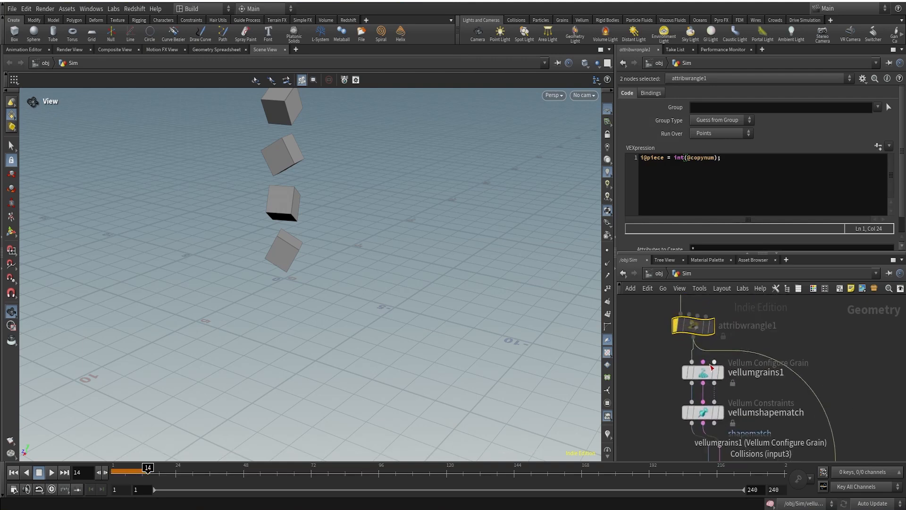
# Set vellumgrains1 to define its pieces From Connectivity
pyautogui.click(702, 372)
pyautogui.click(715, 203)
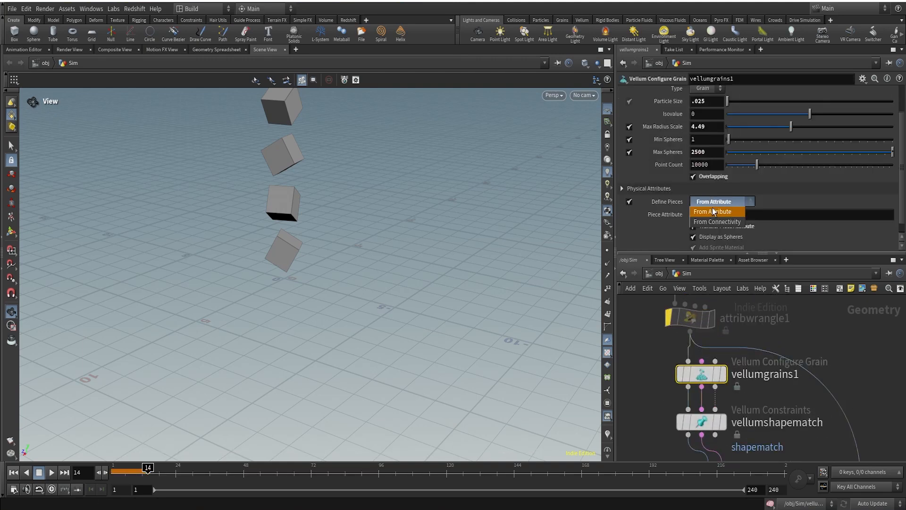
pyautogui.click(715, 211)
# Display vellumsolver1, play its grain simulation, and scrub to frame 58 to examine the motion
pyautogui.scroll(-3, 792, 398)
pyautogui.moveTo(794, 403); pyautogui.dragTo(773, 325, button='middle')
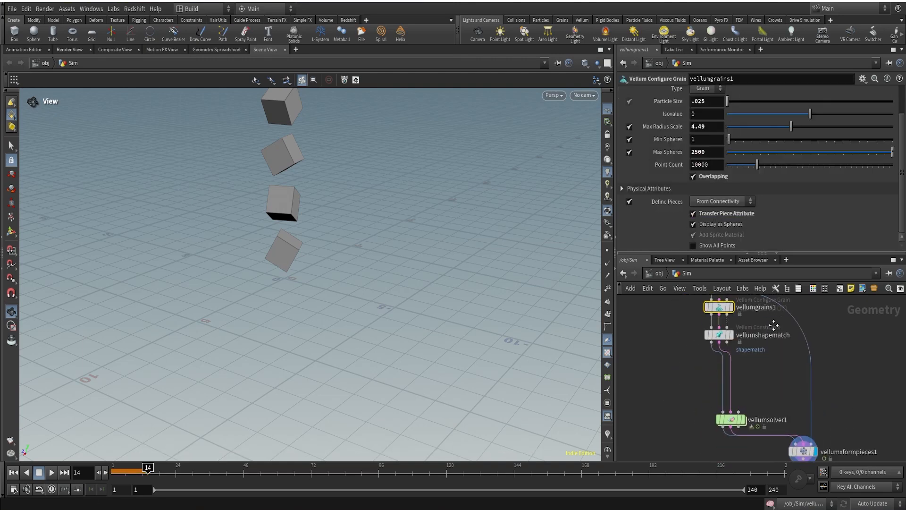
pyautogui.scroll(4, 752, 406)
pyautogui.click(735, 422)
pyautogui.click(716, 425)
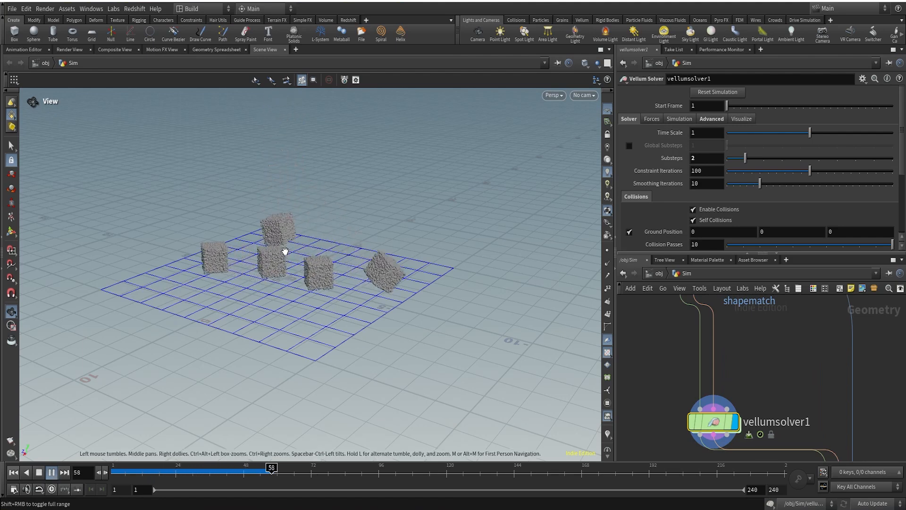
pyautogui.click(150, 471)
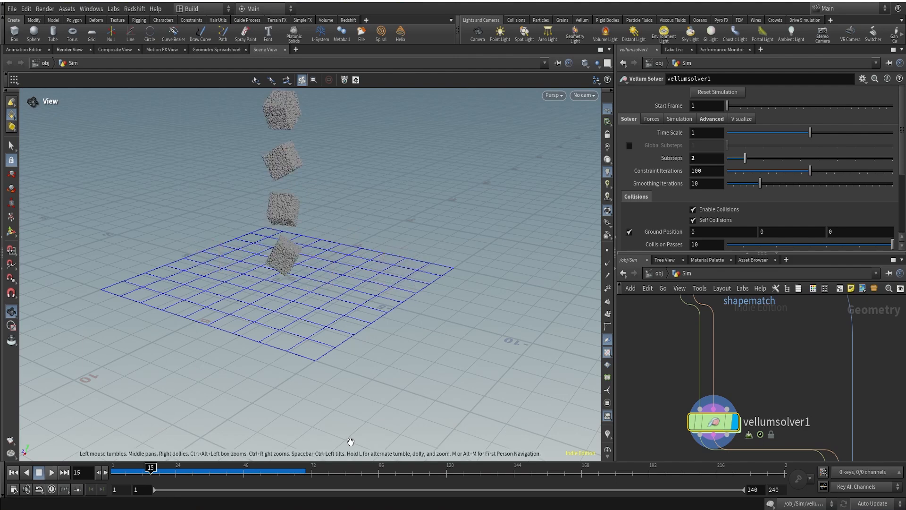
pyautogui.moveTo(191, 478); pyautogui.dragTo(271, 472)
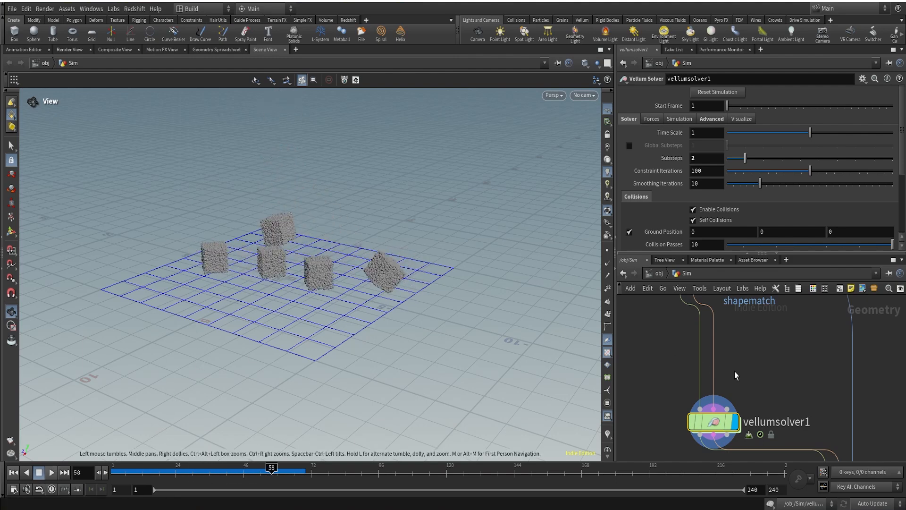
# Display vellumxformpieces1 and examine its transformed geometry at frame 58
pyautogui.scroll(-5, 735, 373)
pyautogui.scroll(5, 791, 412)
pyautogui.click(793, 418)
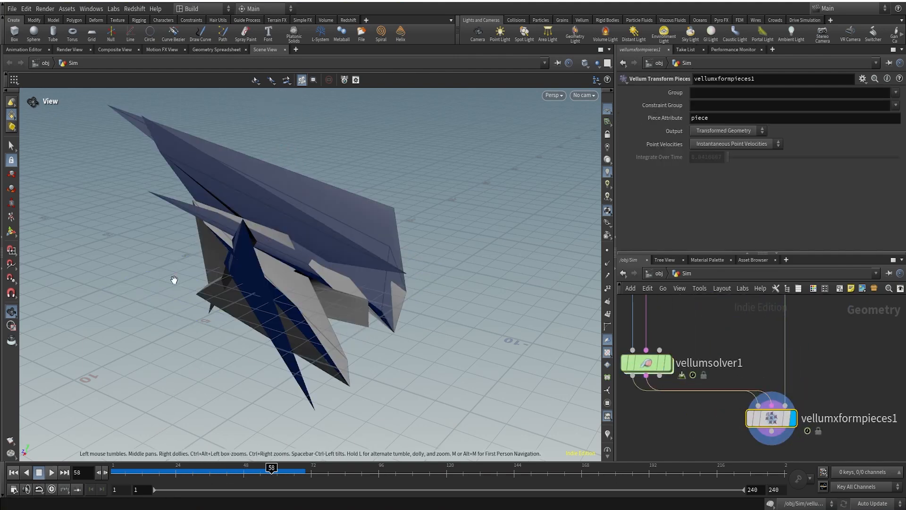
pyautogui.moveTo(324, 260); pyautogui.dragTo(358, 254)
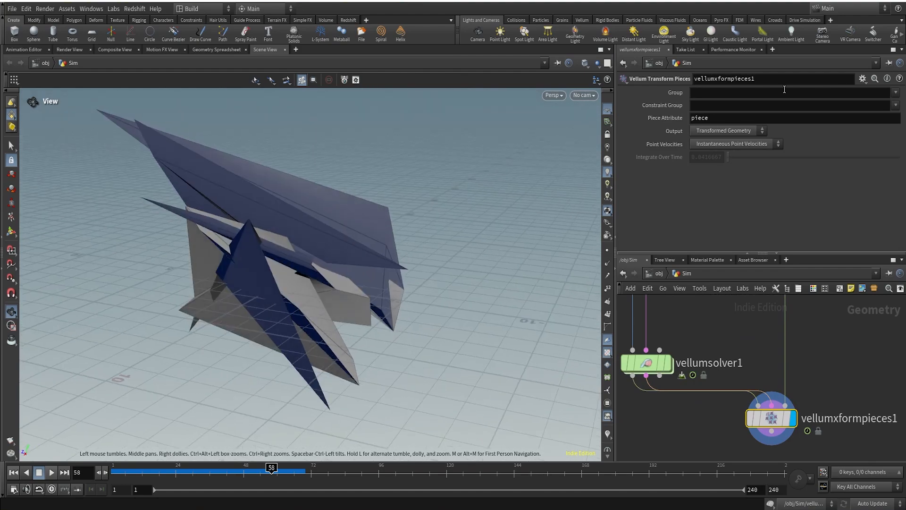
# Review the grain and shape match nodes and return the timeline to frame 1
pyautogui.scroll(-5, 741, 341)
pyautogui.moveTo(736, 319); pyautogui.dragTo(702, 354, button='middle')
pyautogui.scroll(5, 712, 369)
pyautogui.scroll(-3, 718, 418)
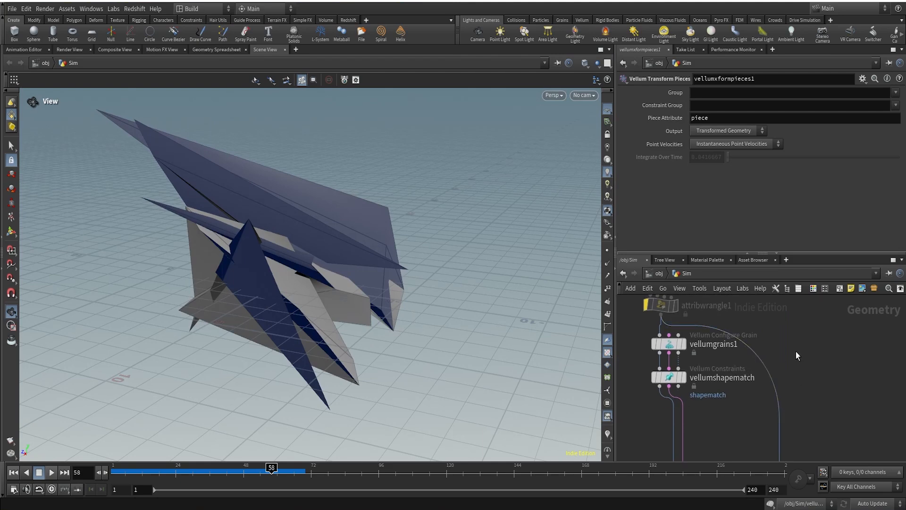
pyautogui.moveTo(666, 347)
pyautogui.moveTo(748, 366); pyautogui.dragTo(750, 379, button='middle')
pyautogui.click(17, 471)
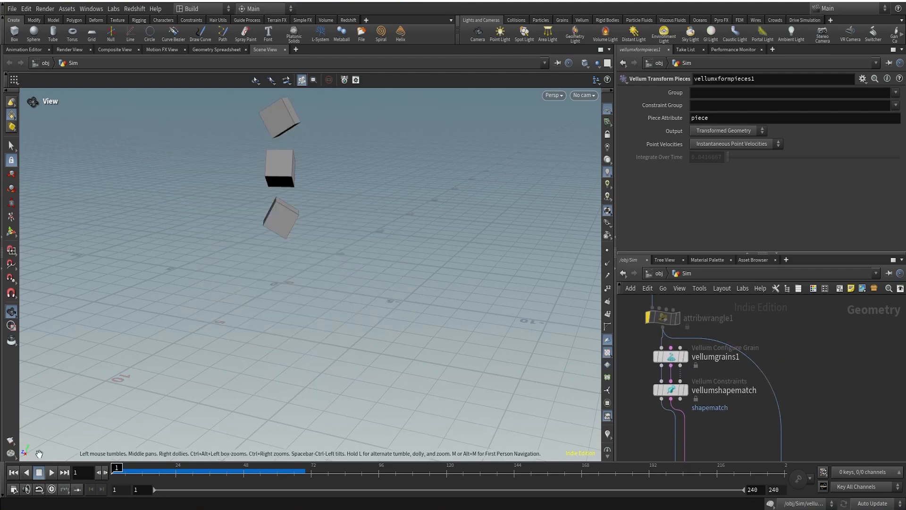
# Turn off the bypass on attribwrangle1 and attribpromote1
pyautogui.moveTo(702, 329); pyautogui.dragTo(735, 401, button='middle')
pyautogui.moveTo(704, 392)
pyautogui.scroll(2, 703, 392)
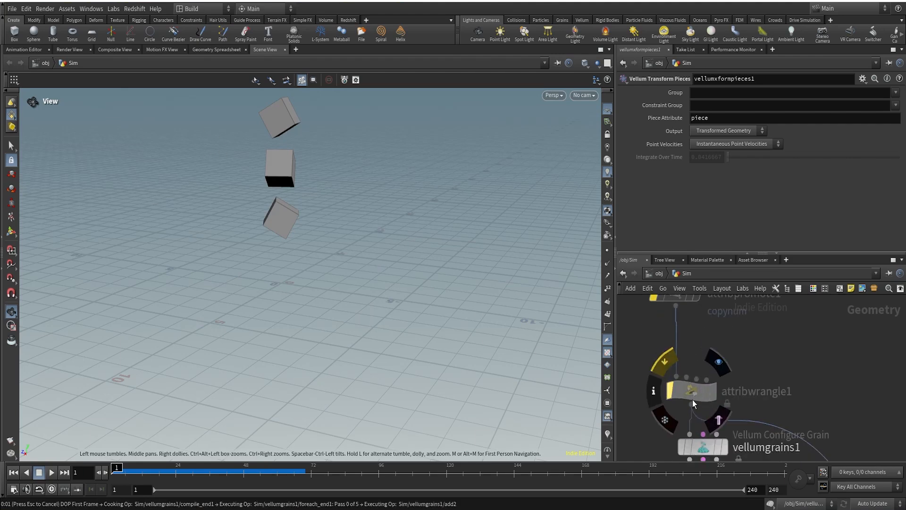
pyautogui.click(680, 393)
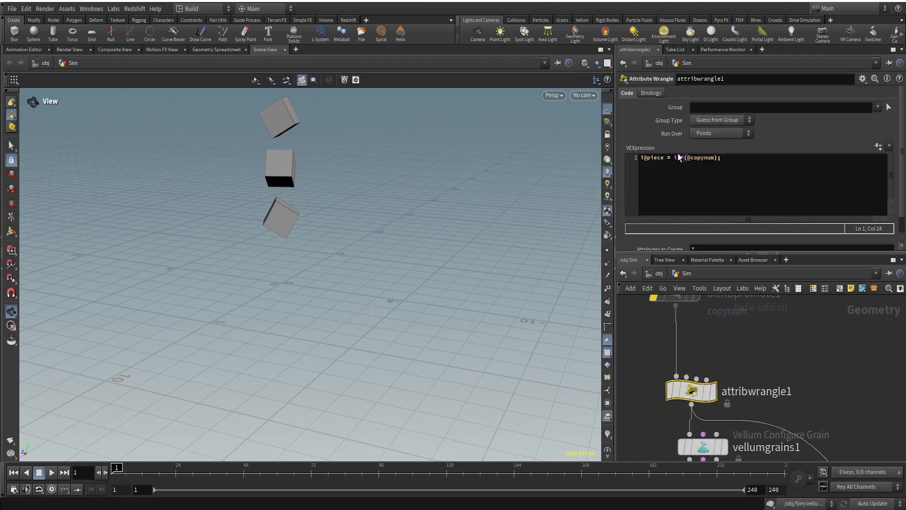
pyautogui.scroll(-3, 782, 381)
pyautogui.moveTo(741, 355); pyautogui.dragTo(751, 399, button='middle')
pyautogui.scroll(2, 750, 386)
pyautogui.moveTo(723, 369)
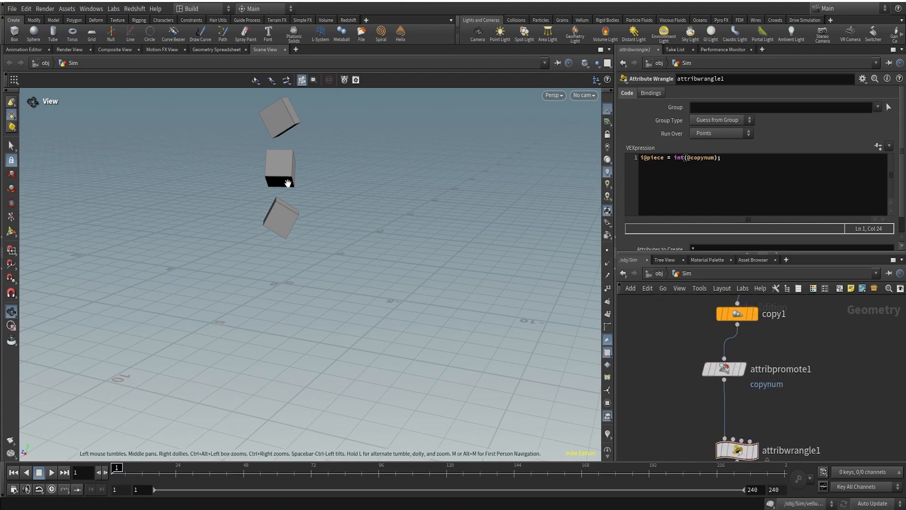
# Play the simulation through vellumxformpieces1 up to frame 66 and inspect the tumbling boxes
pyautogui.moveTo(287, 183); pyautogui.dragTo(253, 279)
pyautogui.scroll(-3, 826, 410)
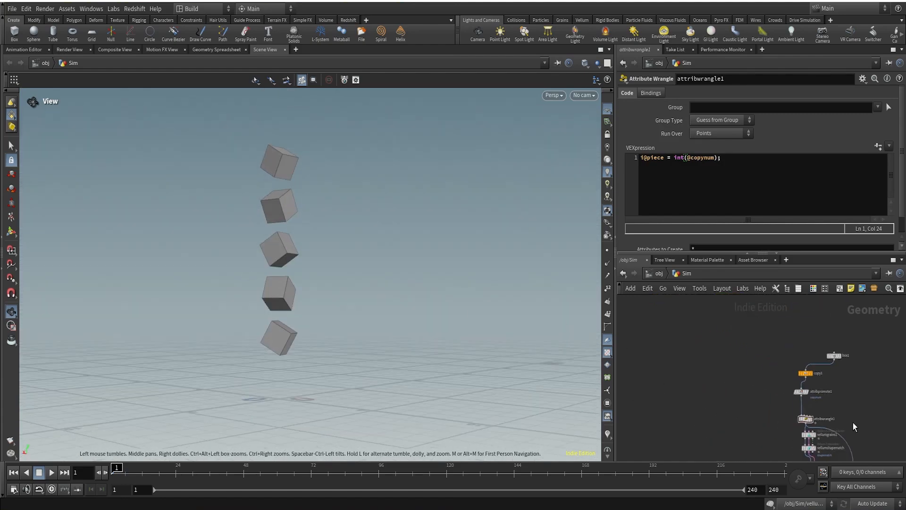
pyautogui.scroll(5, 777, 377)
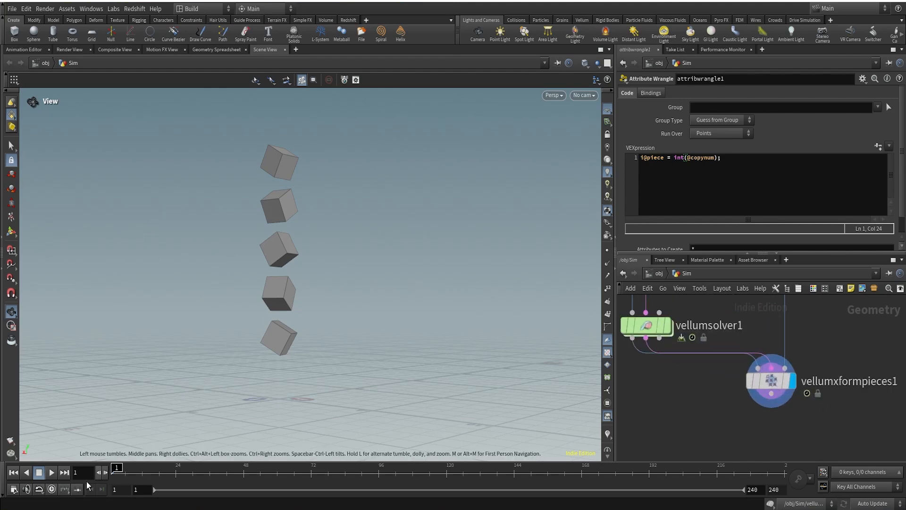
pyautogui.click(52, 473)
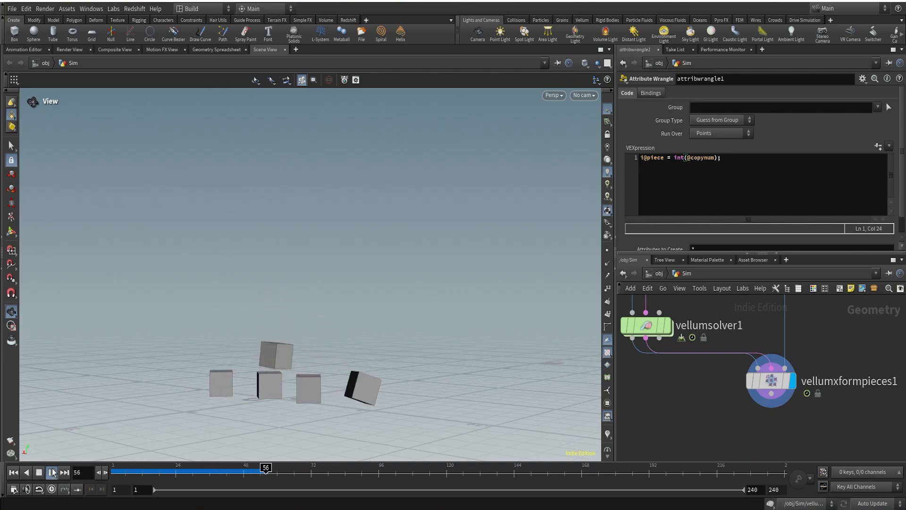
pyautogui.scroll(3, 317, 325)
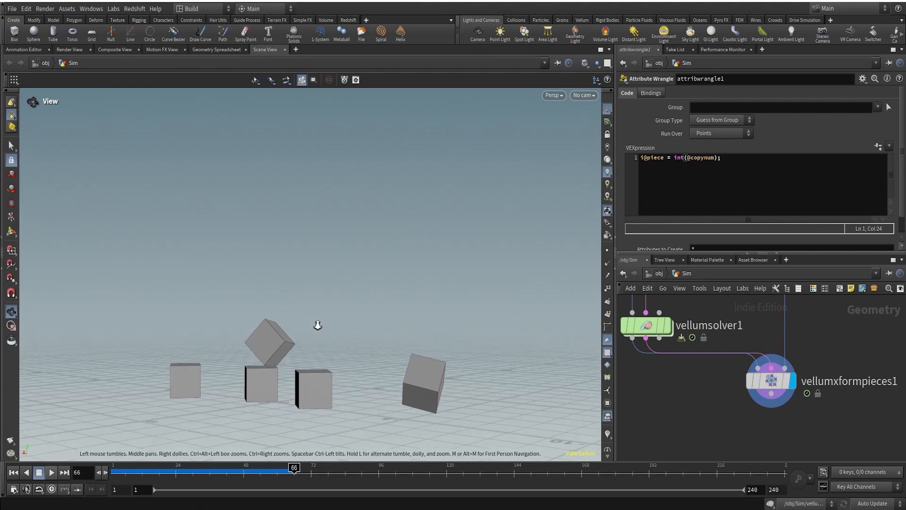
# Inspect from several angles how the stacked boxes rest against each other at frame 66
pyautogui.scroll(4, 317, 325)
pyautogui.moveTo(362, 342); pyautogui.dragTo(139, 344)
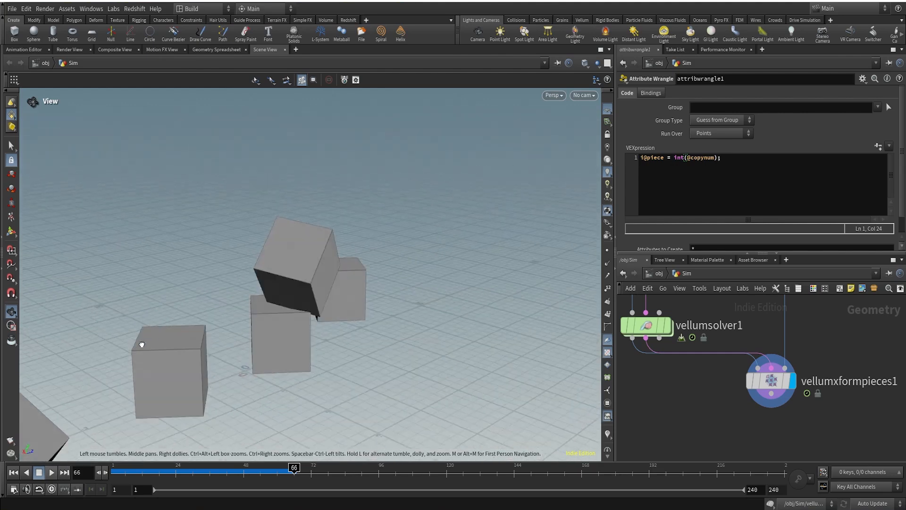
pyautogui.moveTo(278, 313); pyautogui.dragTo(275, 314, button='middle')
pyautogui.moveTo(275, 315); pyautogui.dragTo(331, 298)
pyautogui.scroll(4, 299, 307)
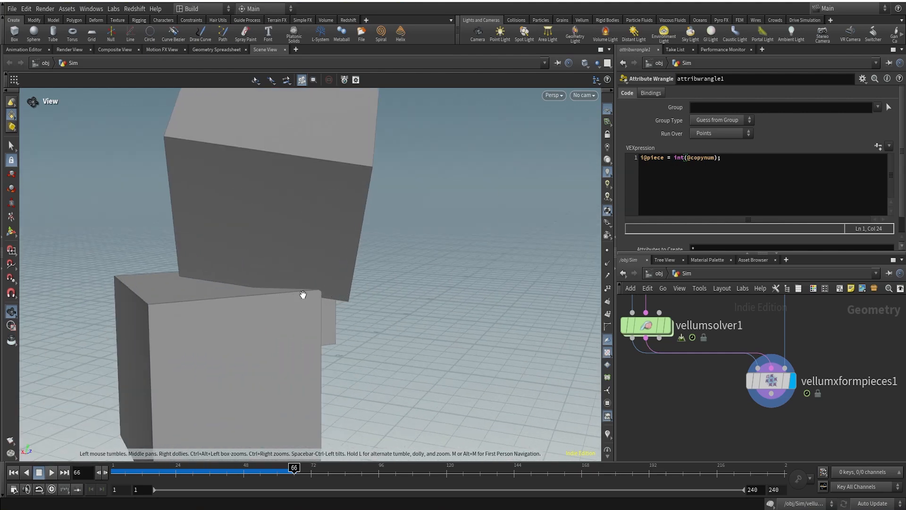
# Display vellumgrains1 and examine the spheres packed into its boxes
pyautogui.scroll(-5, 733, 420)
pyautogui.moveTo(718, 307); pyautogui.dragTo(712, 349, button='middle')
pyautogui.scroll(2, 712, 380)
pyautogui.scroll(-2, 722, 379)
pyautogui.scroll(5, 713, 350)
pyautogui.click(714, 350)
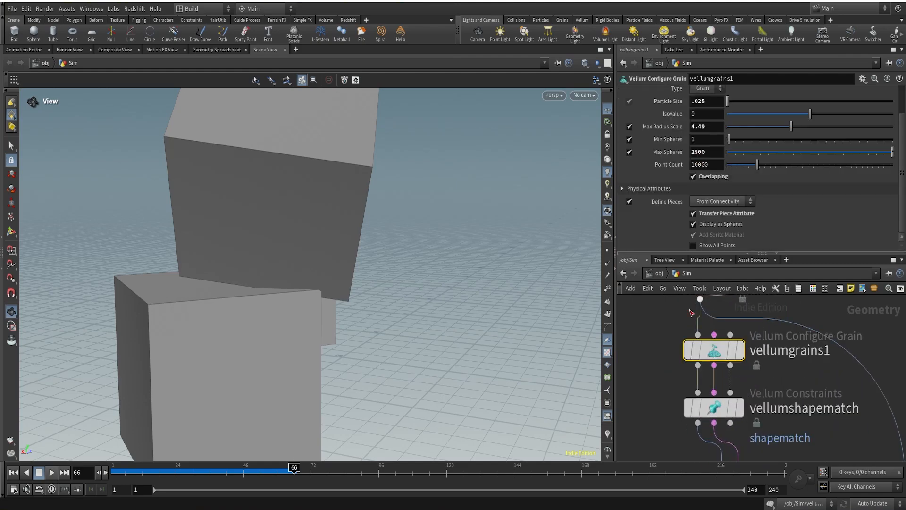
pyautogui.click(739, 350)
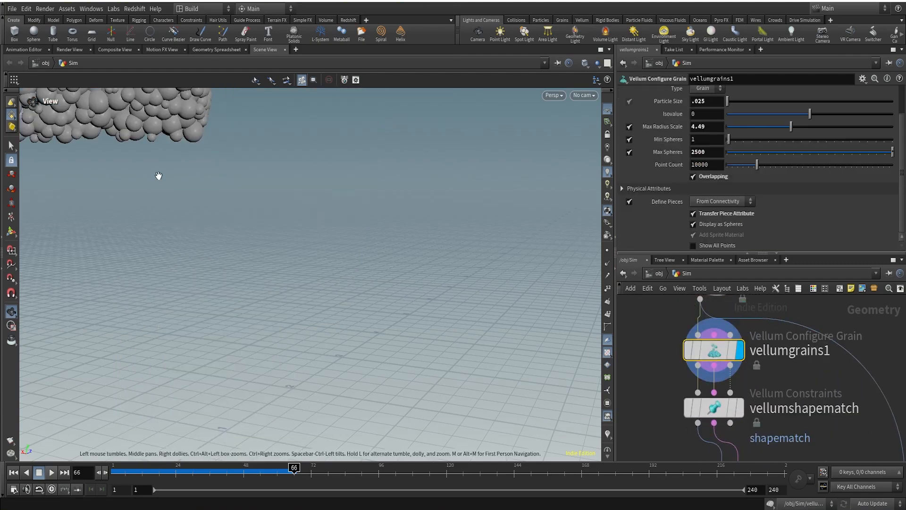
pyautogui.moveTo(158, 176); pyautogui.dragTo(321, 254)
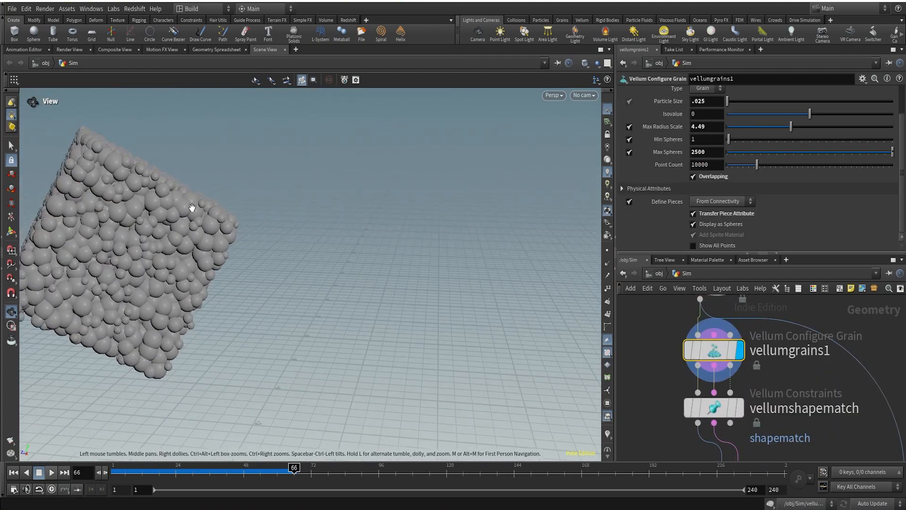
pyautogui.moveTo(192, 208); pyautogui.dragTo(125, 216)
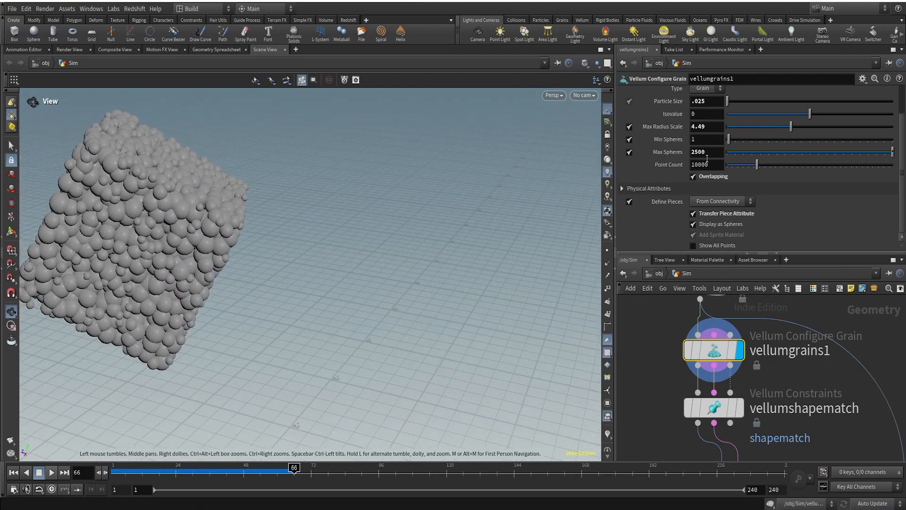
# On vellumgrains1, set Max Spheres to 5000, Max Radius Scale to 8.33 and Particle Size to 0.015, and inspect the packed cubes
pyautogui.doubleClick(704, 153)
pyautogui.write('5')
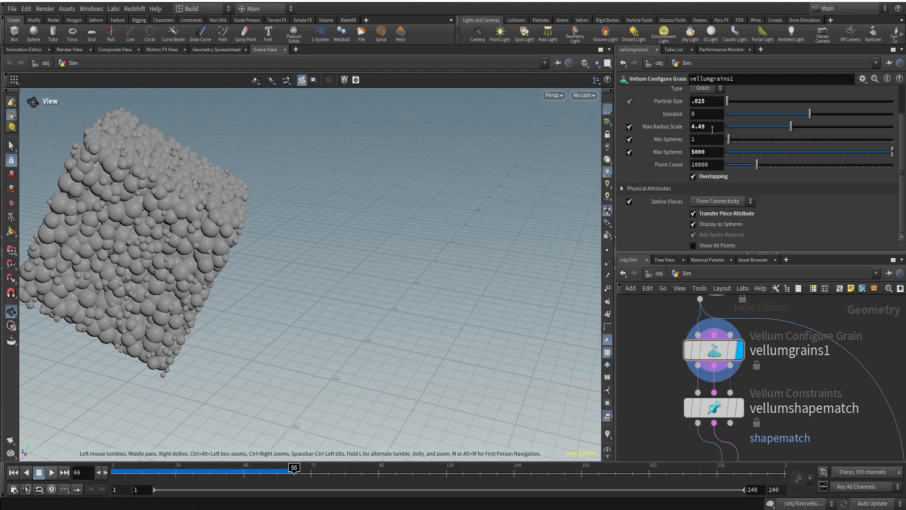
pyautogui.scroll(2, 712, 130)
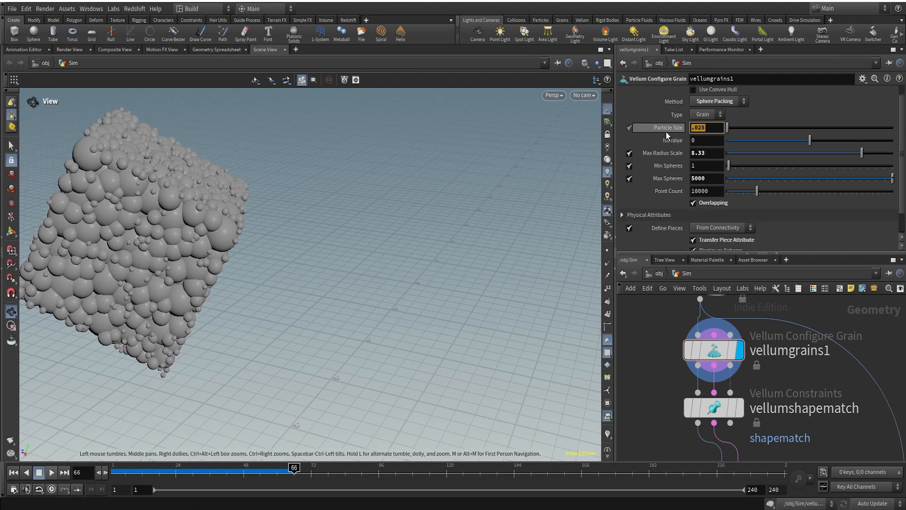
pyautogui.write('.015')
pyautogui.press('Return')
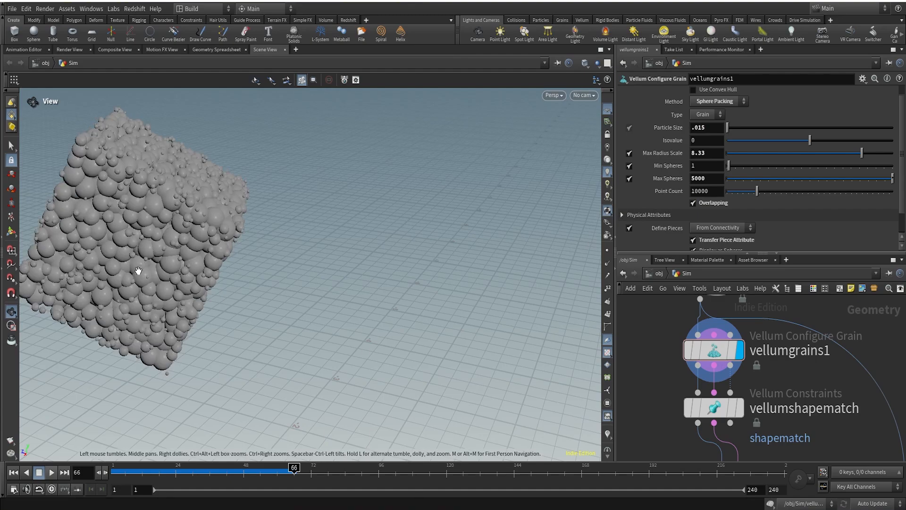
pyautogui.moveTo(105, 204); pyautogui.dragTo(121, 182)
pyautogui.scroll(-5, 189, 184)
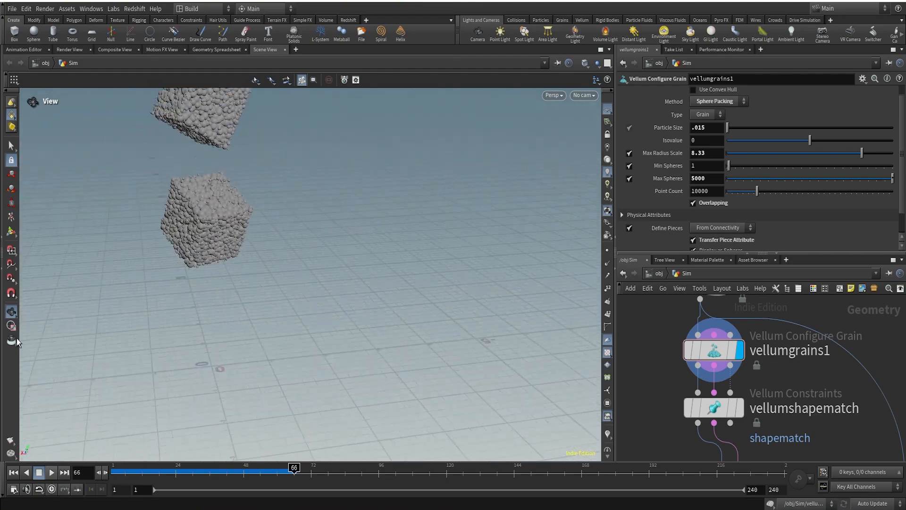
pyautogui.moveTo(198, 177); pyautogui.dragTo(283, 274)
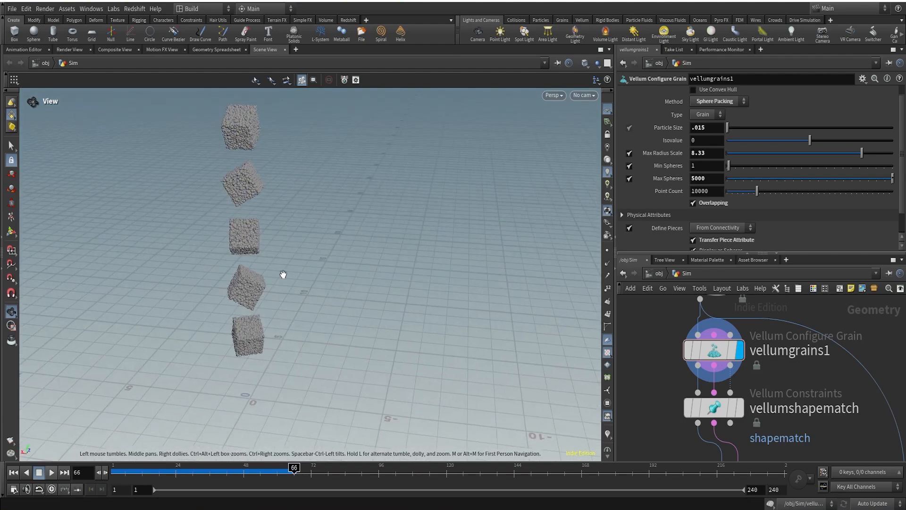
# Display vellumxformpieces1, replay the simulation from the first frame to frame 82, and inspect the box collisions
pyautogui.scroll(-5, 844, 400)
pyautogui.moveTo(837, 414); pyautogui.dragTo(776, 295, button='middle')
pyautogui.scroll(5, 763, 345)
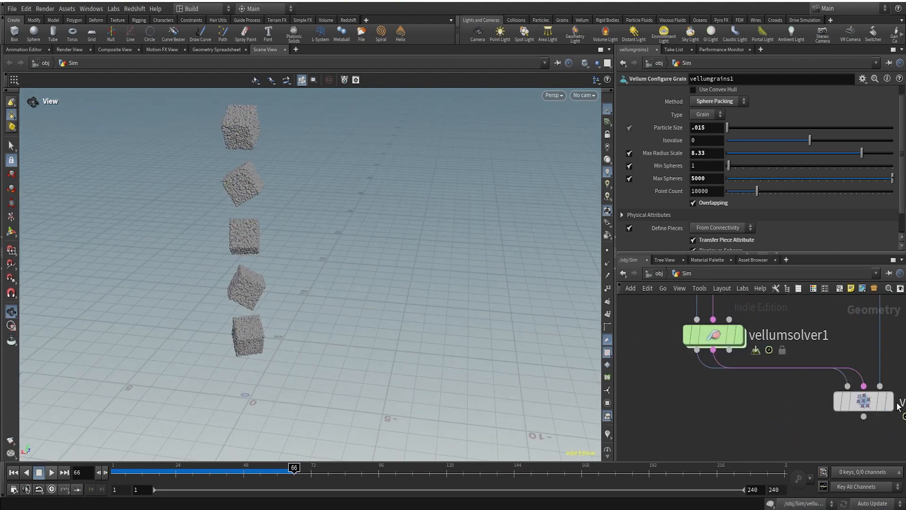
pyautogui.click(890, 403)
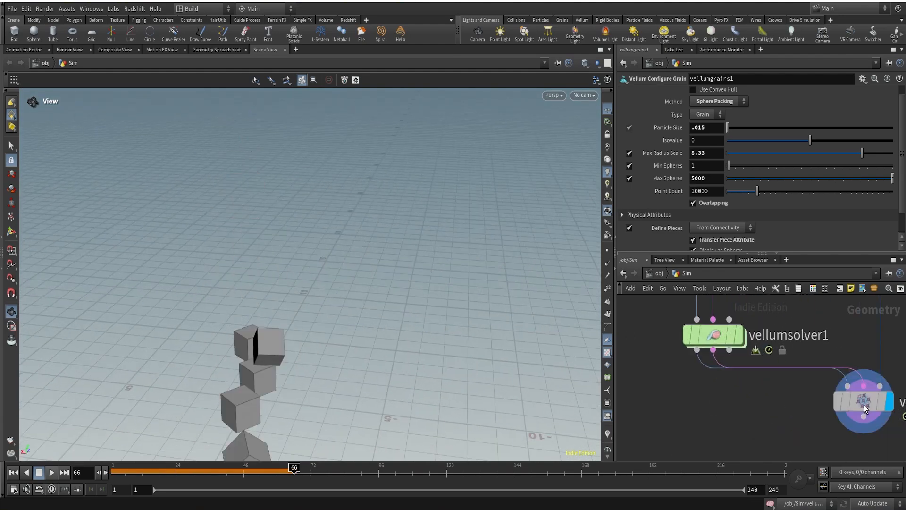
pyautogui.click(13, 474)
pyautogui.click(52, 473)
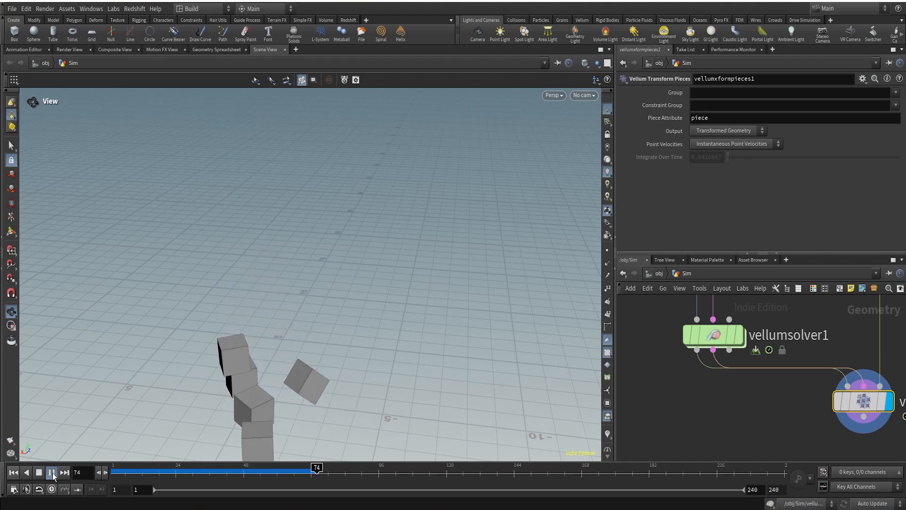
pyautogui.click(53, 473)
pyautogui.moveTo(257, 390); pyautogui.dragTo(330, 246)
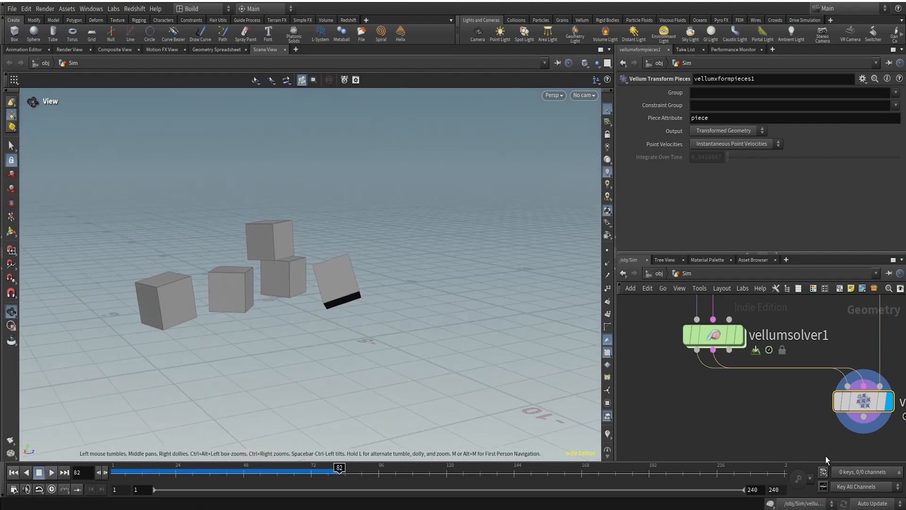
pyautogui.scroll(-4, 820, 450)
pyautogui.moveTo(797, 441); pyautogui.dragTo(829, 413, button='middle')
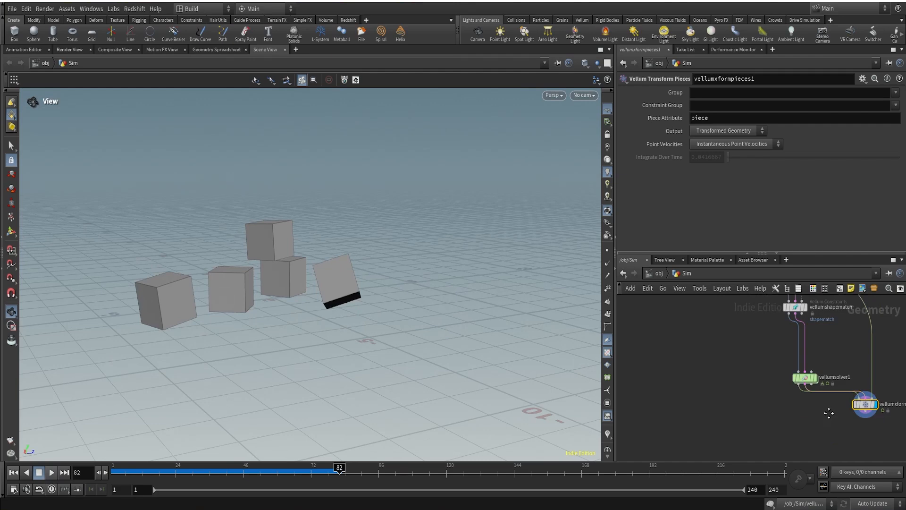
pyautogui.moveTo(829, 413); pyautogui.dragTo(828, 401, button='middle')
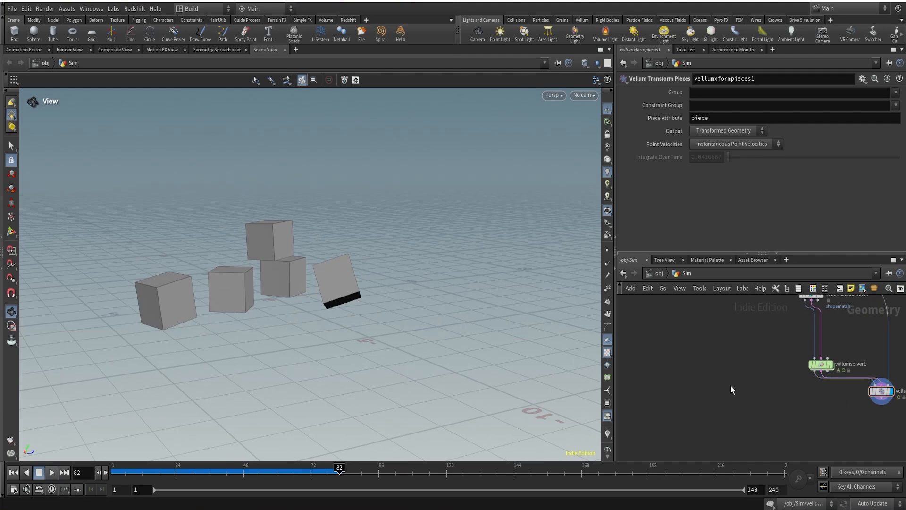
pyautogui.press('Tab')
pyautogui.write('rbd')
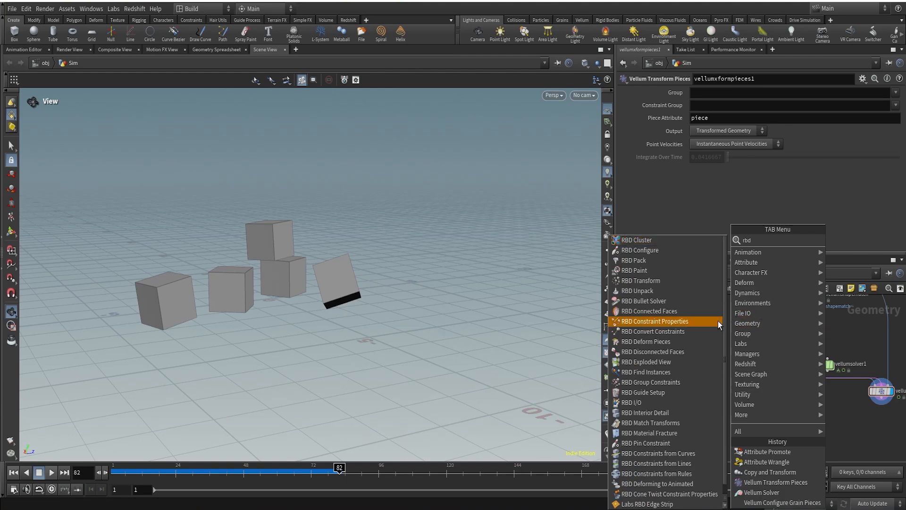
pyautogui.click(831, 377)
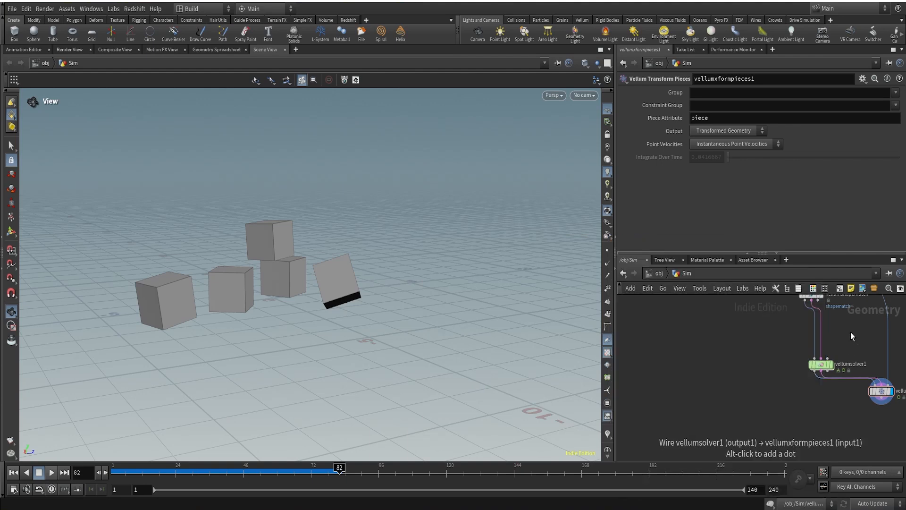
# Branch a new RBD Configure node off the output of copy1 and display its boxes
pyautogui.scroll(-4, 845, 338)
pyautogui.moveTo(839, 338); pyautogui.dragTo(691, 383, button='middle')
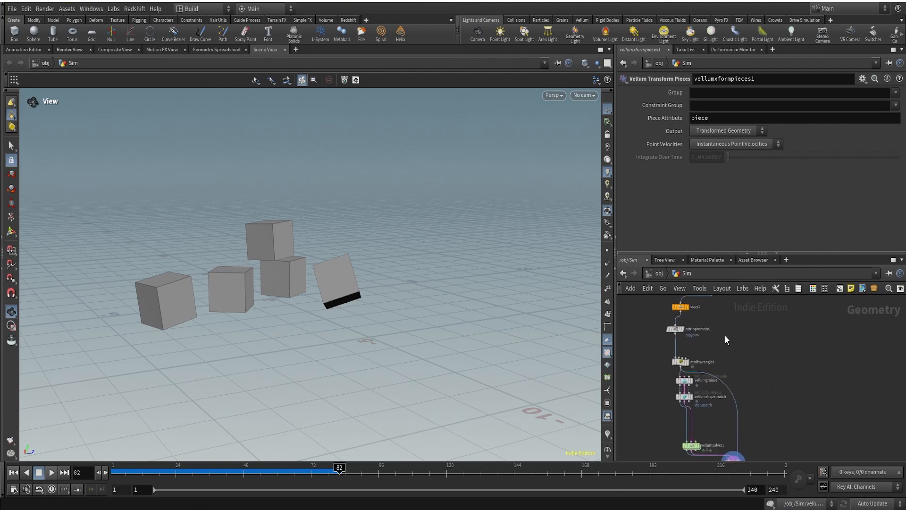
pyautogui.moveTo(725, 335); pyautogui.dragTo(691, 358, button='middle')
pyautogui.scroll(3, 681, 345)
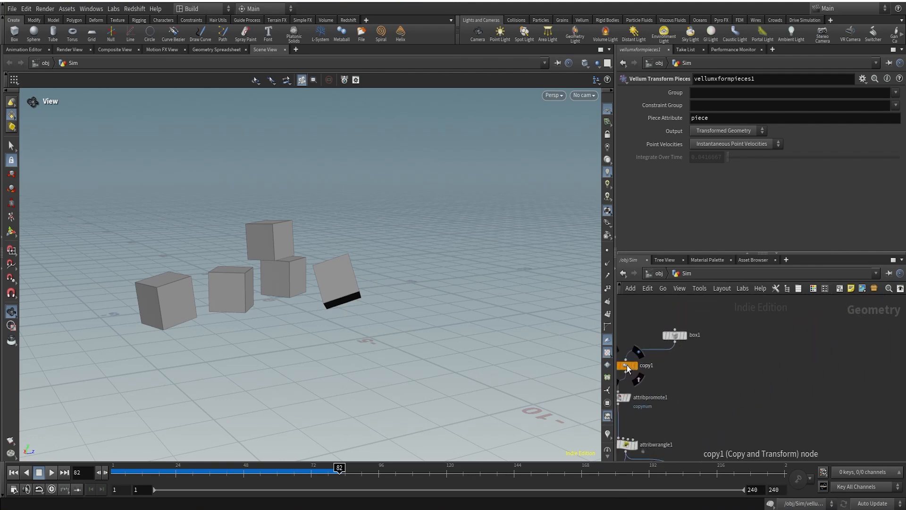
pyautogui.moveTo(627, 365); pyautogui.dragTo(769, 423)
pyautogui.scroll(-2, 783, 417)
pyautogui.moveTo(787, 418); pyautogui.dragTo(720, 382, button='middle')
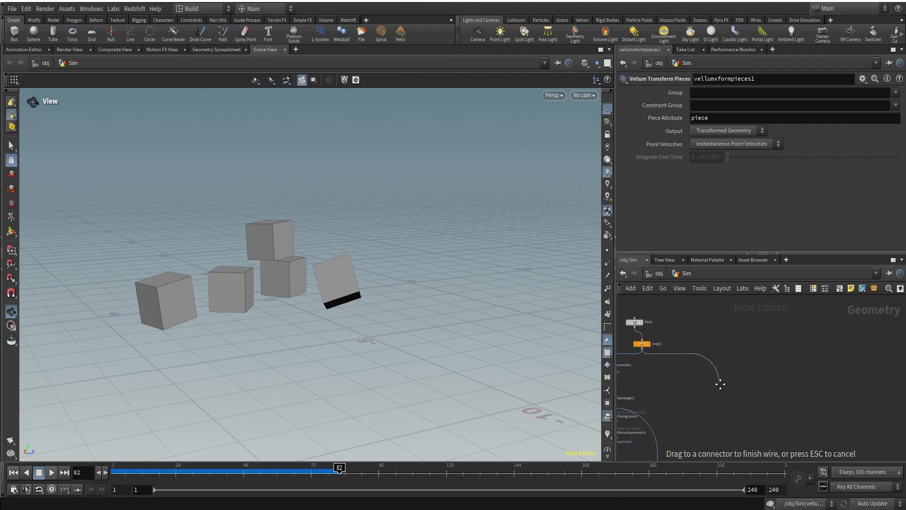
pyautogui.scroll(2, 722, 384)
pyautogui.press('Tab')
pyautogui.write('rbdco')
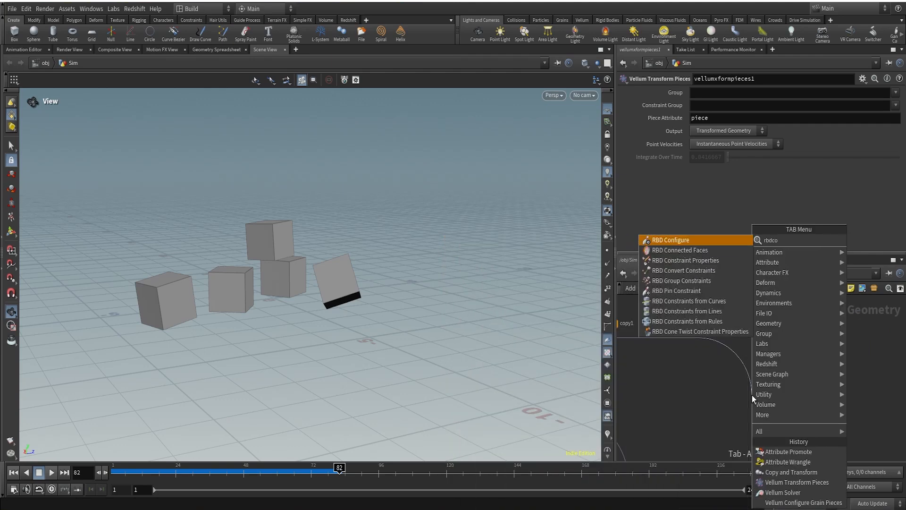
pyautogui.click(680, 242)
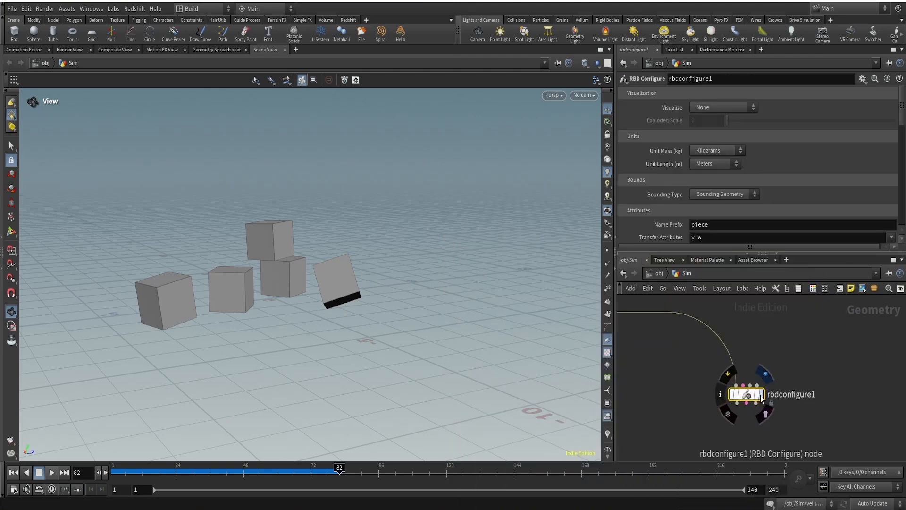
pyautogui.click(760, 395)
pyautogui.moveTo(219, 150); pyautogui.dragTo(235, 228)
# Add an RBD Bullet Solver below rbdconfigure1 and wire the three outputs of rbdconfigure1 into its first three inputs
pyautogui.scroll(-3, 828, 407)
pyautogui.moveTo(828, 407); pyautogui.dragTo(802, 325, button='middle')
pyautogui.scroll(5, 751, 344)
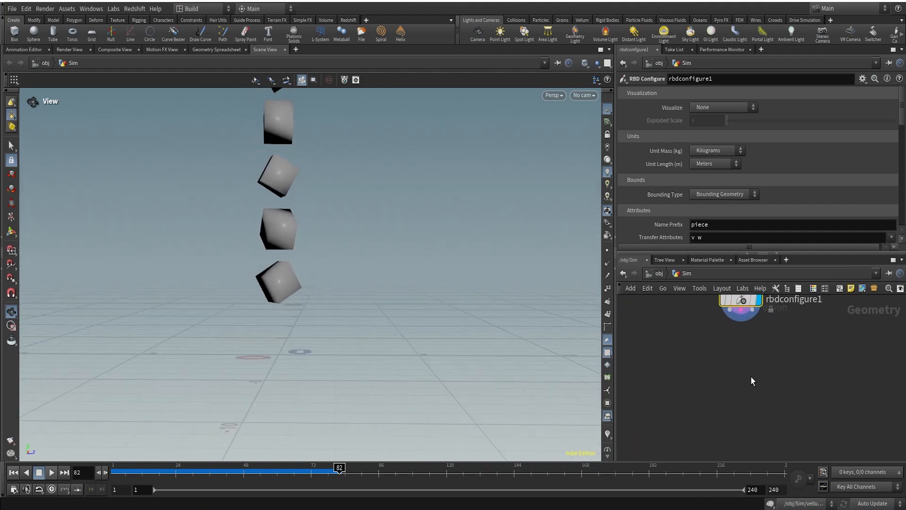
pyautogui.press('Tab')
pyautogui.write('rbd')
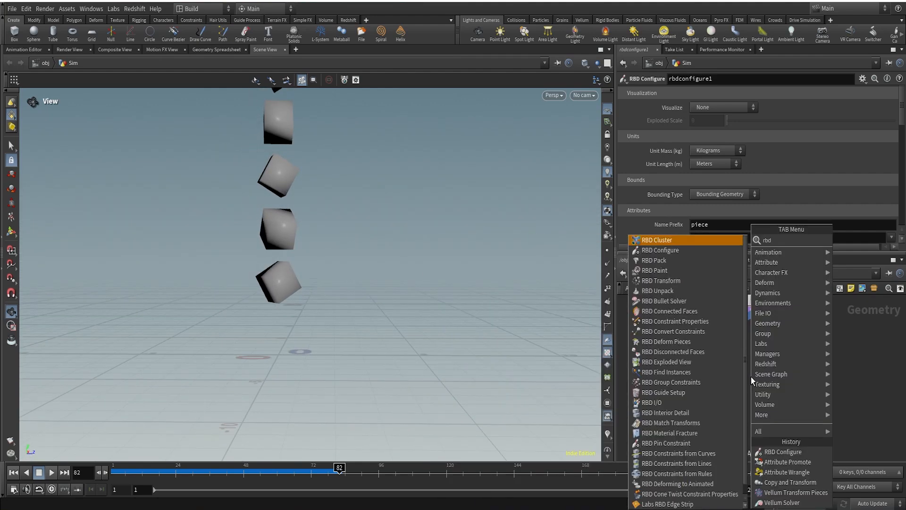
pyautogui.write('so')
pyautogui.press('Return')
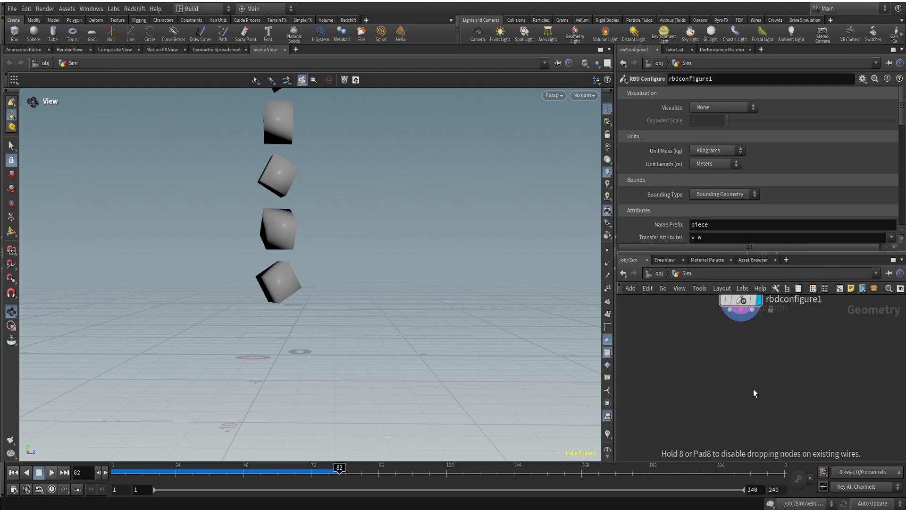
pyautogui.click(755, 397)
pyautogui.moveTo(745, 387); pyautogui.dragTo(739, 353)
pyautogui.moveTo(741, 310)
pyautogui.mouseDown()
pyautogui.moveTo(751, 387)
pyautogui.moveTo(754, 314)
pyautogui.mouseUp()
# Display rbdbulletsolver1 and set its ground collision type to Ground Plane
pyautogui.moveTo(778, 409)
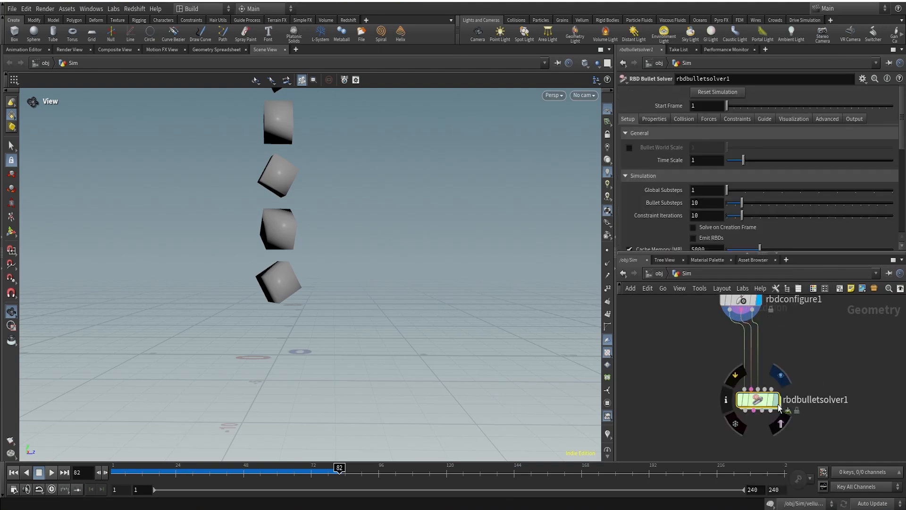
pyautogui.scroll(-3, 684, 230)
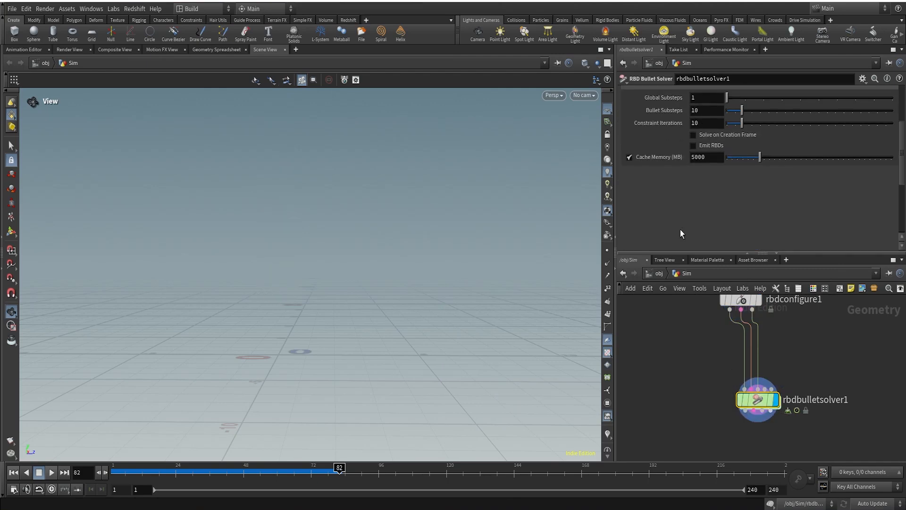
pyautogui.scroll(3, 680, 170)
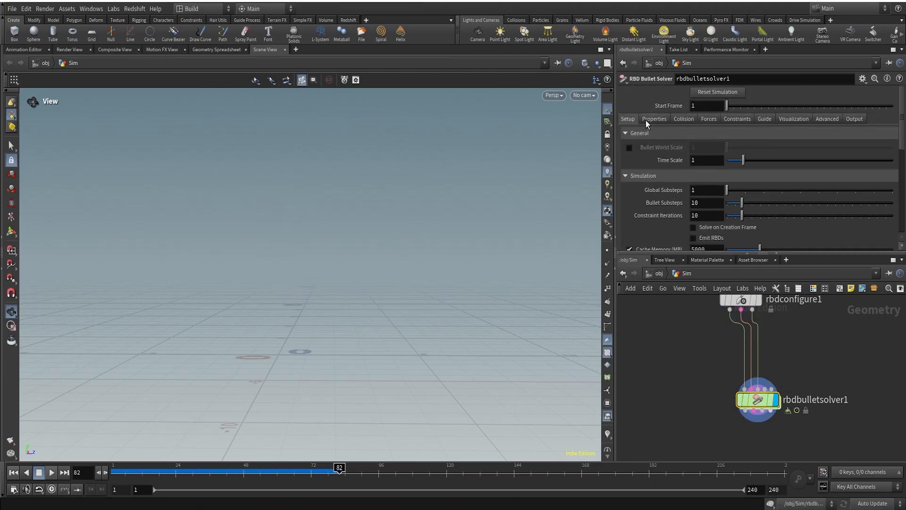
pyautogui.click(682, 119)
pyautogui.scroll(-1, 644, 208)
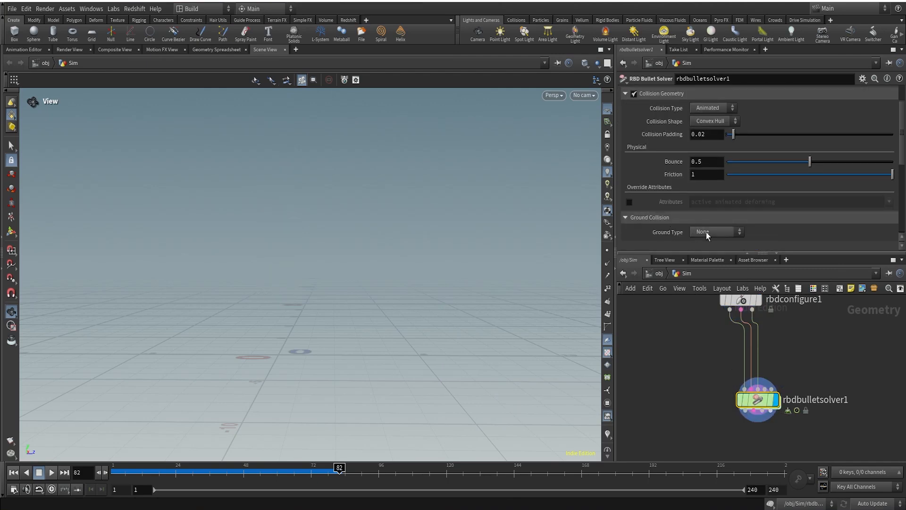
pyautogui.click(708, 252)
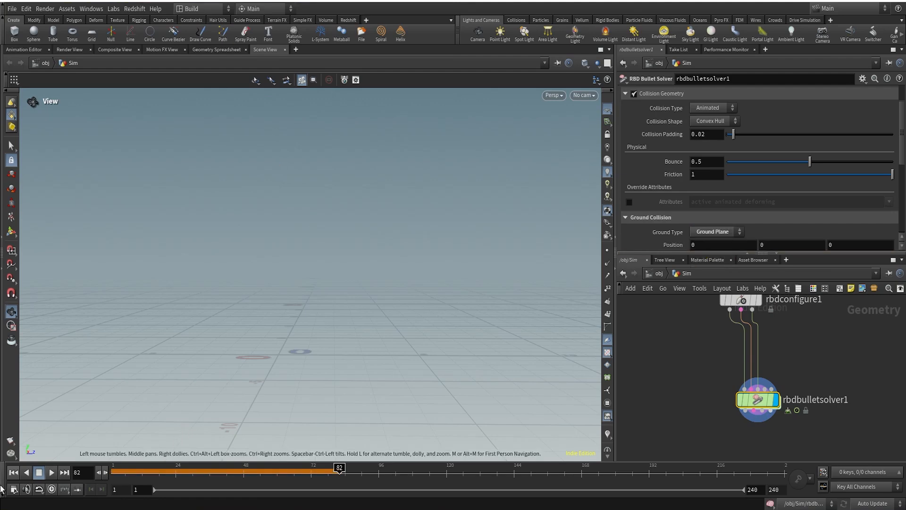
# Play the bullet simulation from frame 1 to frame 120 and scrub back to frame 80
pyautogui.click(14, 473)
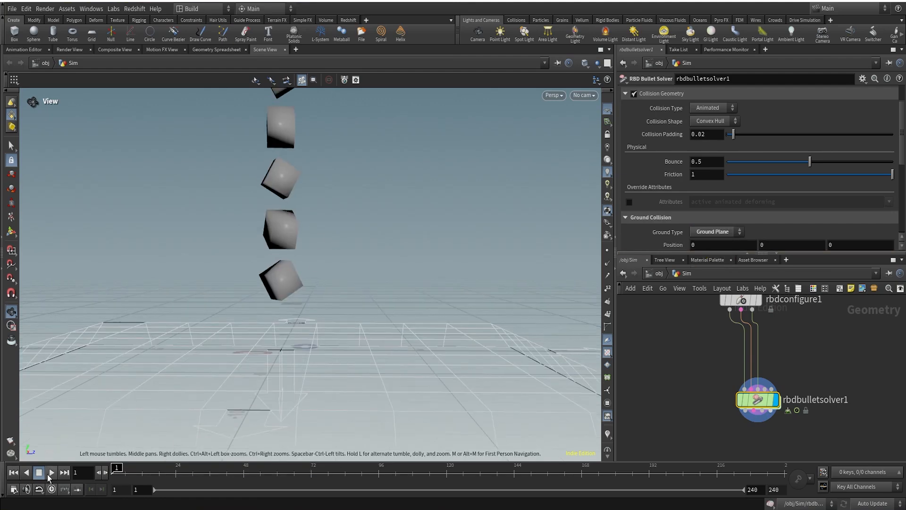
pyautogui.click(50, 473)
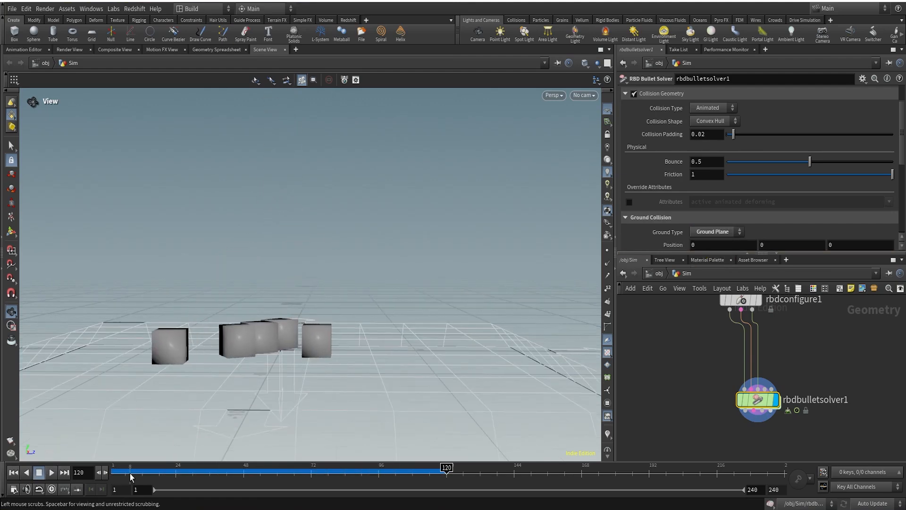
pyautogui.moveTo(131, 474); pyautogui.dragTo(334, 468)
pyautogui.scroll(-2, 681, 428)
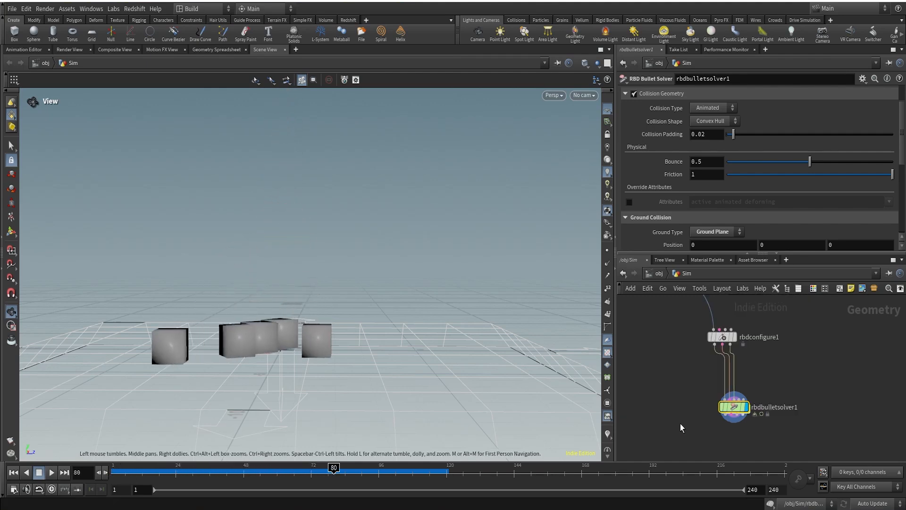
# Display vellumxformpieces1 and scrub the timeline to frame 75 to review the Vellum-driven boxes
pyautogui.scroll(-3, 680, 428)
pyautogui.moveTo(684, 407); pyautogui.dragTo(817, 315, button='middle')
pyautogui.scroll(5, 762, 386)
pyautogui.click(750, 406)
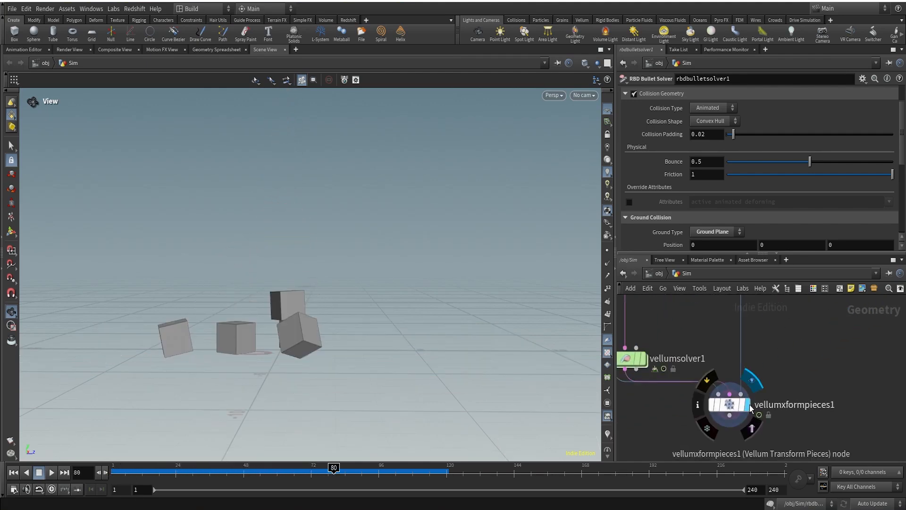
pyautogui.moveTo(193, 469); pyautogui.dragTo(398, 472)
pyautogui.moveTo(324, 475); pyautogui.dragTo(319, 470)
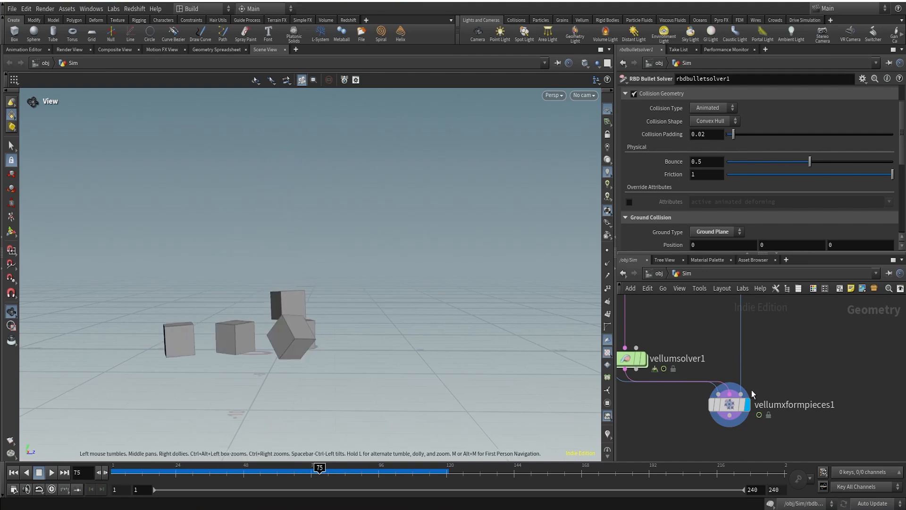
# Add a displayed Transform node after vellumxformpieces1 and translate its boxes -0.46 in X and -12 in Z
pyautogui.scroll(-4, 702, 402)
pyautogui.press('Tab')
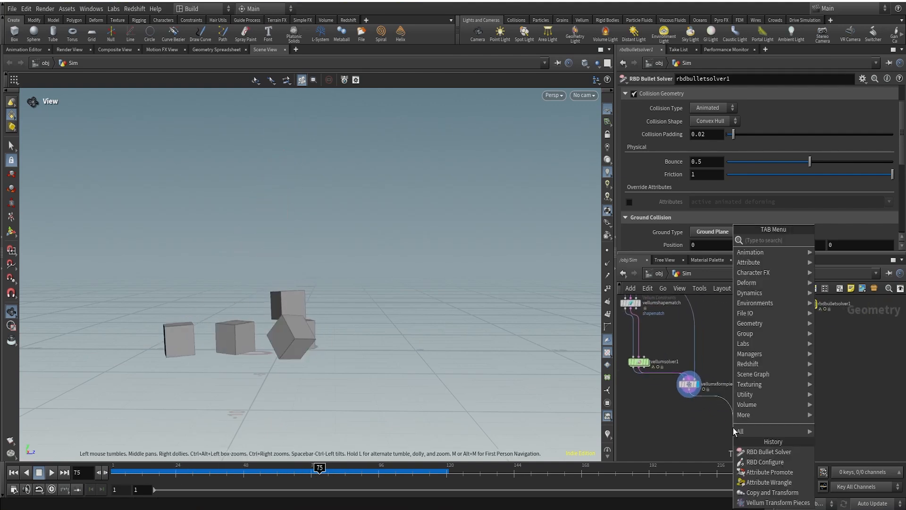
pyautogui.write('transf')
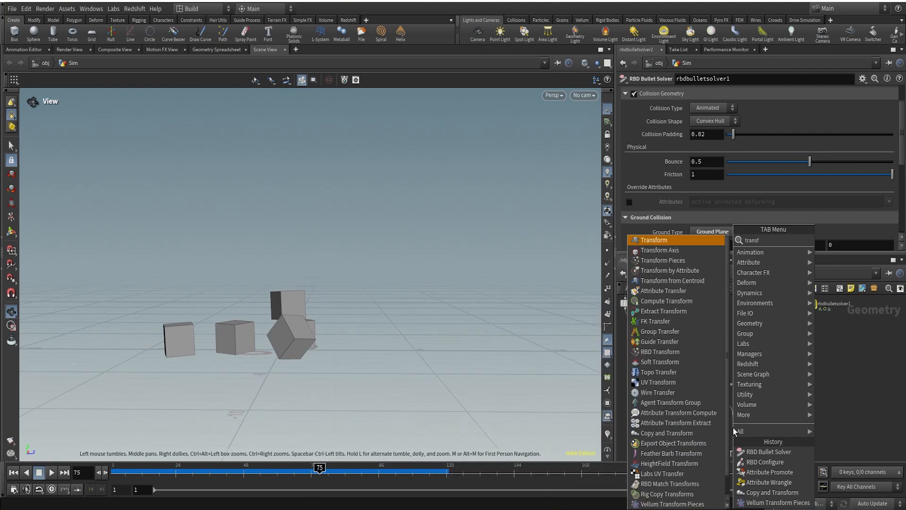
pyautogui.press('Return')
pyautogui.click(732, 427)
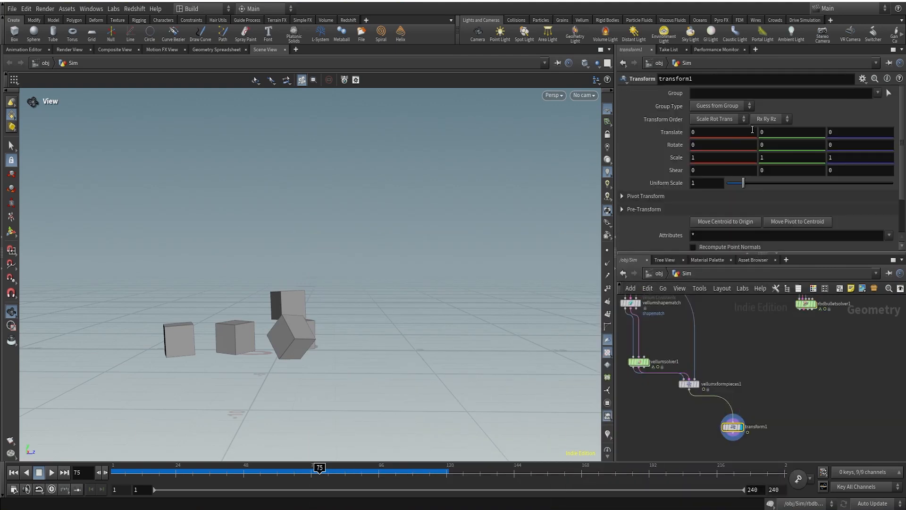
pyautogui.moveTo(734, 131); pyautogui.dragTo(735, 148, button='middle')
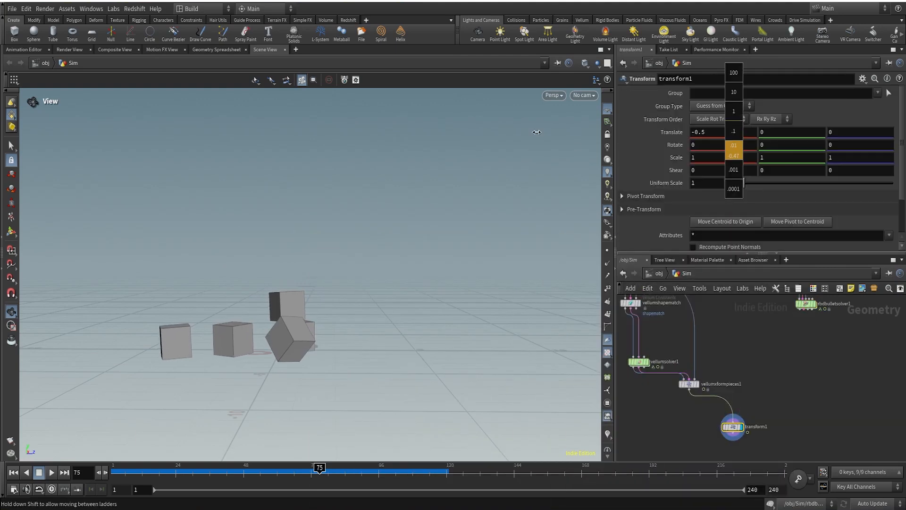
pyautogui.moveTo(537, 132); pyautogui.dragTo(880, 144, button='middle')
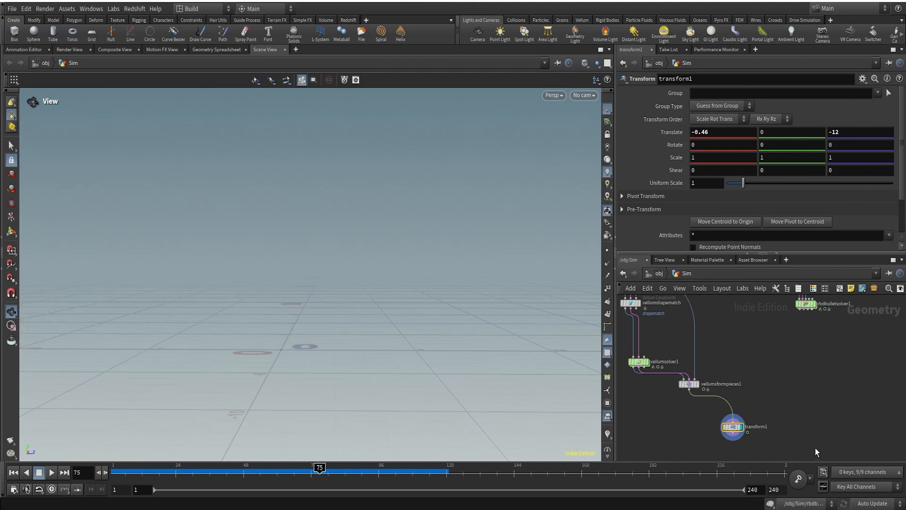
# Add a Merge node below transform1 and wire the output of transform1 into it
pyautogui.moveTo(814, 449); pyautogui.dragTo(767, 394, button='middle')
pyautogui.press('Tab')
pyautogui.write('me')
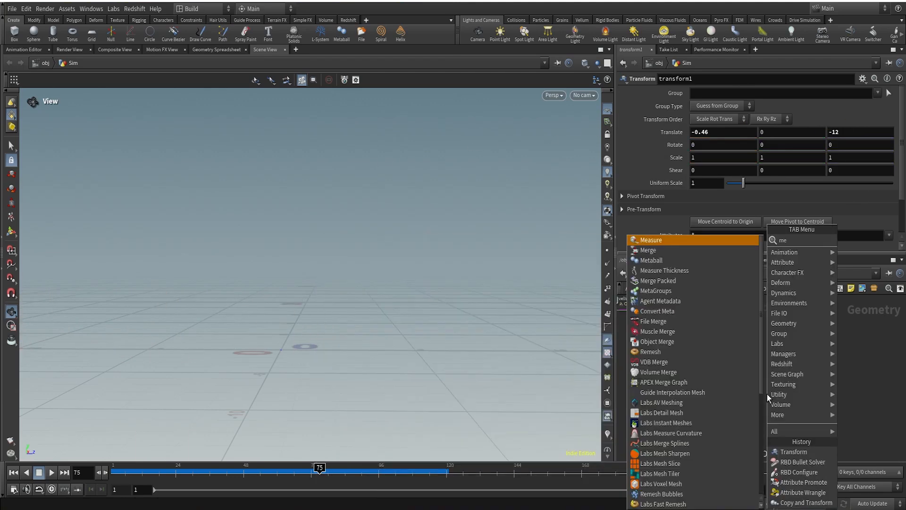
pyautogui.write('rge')
pyautogui.press('Return')
pyautogui.click(763, 410)
pyautogui.scroll(4, 718, 391)
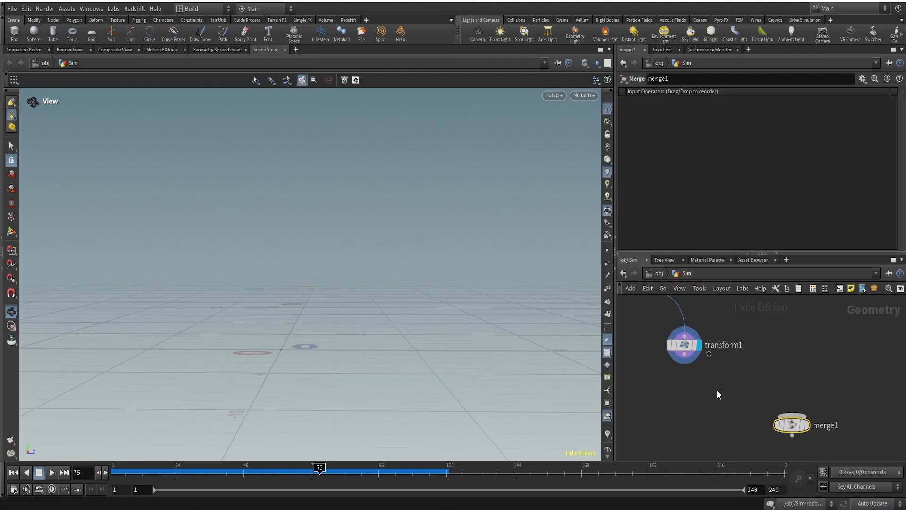
pyautogui.moveTo(684, 354); pyautogui.dragTo(791, 416)
pyautogui.scroll(-5, 830, 364)
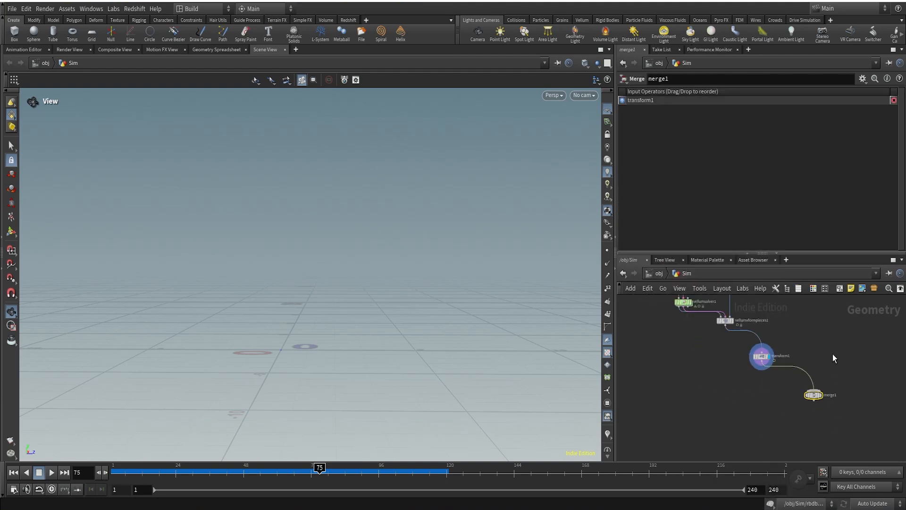
# Wire rbdbulletsolver1 into merge1 as its second input and display merge1
pyautogui.moveTo(772, 418); pyautogui.dragTo(783, 368)
pyautogui.click(782, 368)
pyautogui.scroll(3, 788, 380)
pyautogui.click(787, 379)
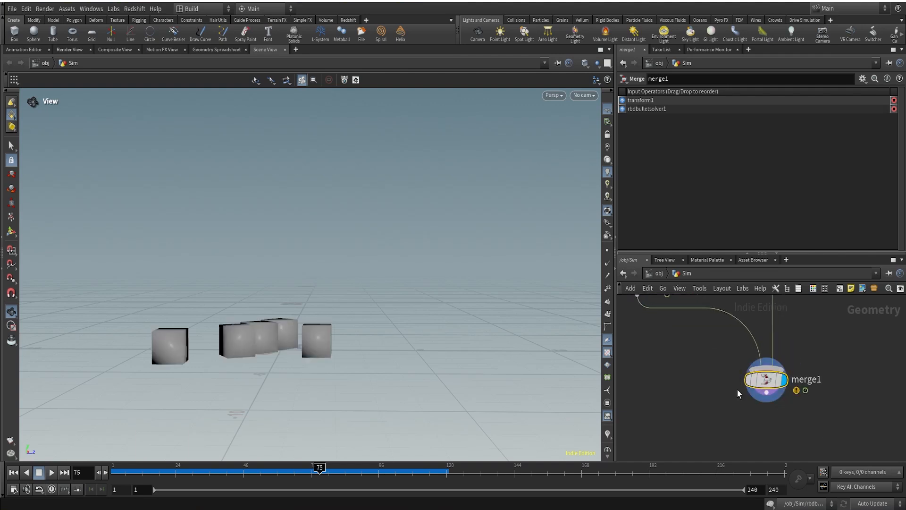
# Frame both groups of boxes and scrub through the simulation to frame 108, comparing the Vellum and RBD collisions from different angles
pyautogui.moveTo(352, 331); pyautogui.dragTo(194, 374, button='right')
pyautogui.moveTo(193, 374); pyautogui.dragTo(278, 361, button='middle')
pyautogui.moveTo(320, 338); pyautogui.dragTo(395, 309, button='right')
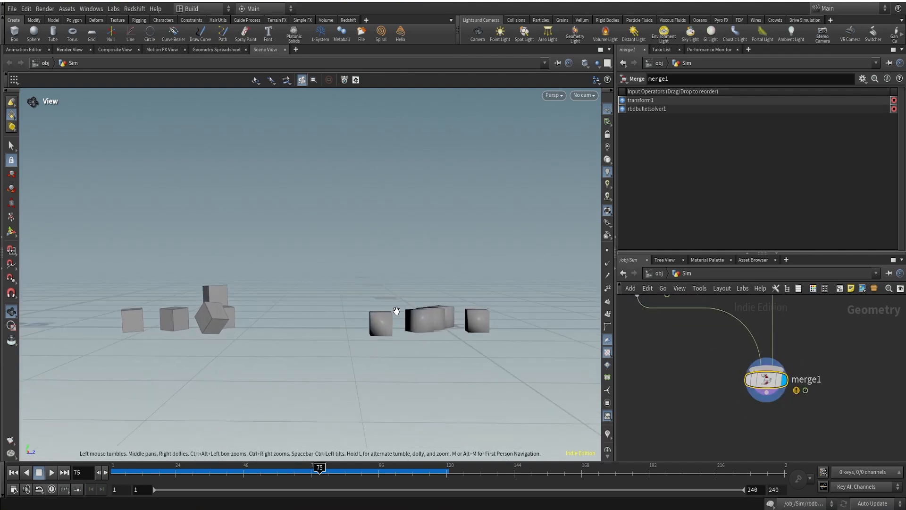
pyautogui.moveTo(394, 310); pyautogui.dragTo(411, 308)
pyautogui.moveTo(465, 319); pyautogui.dragTo(455, 321)
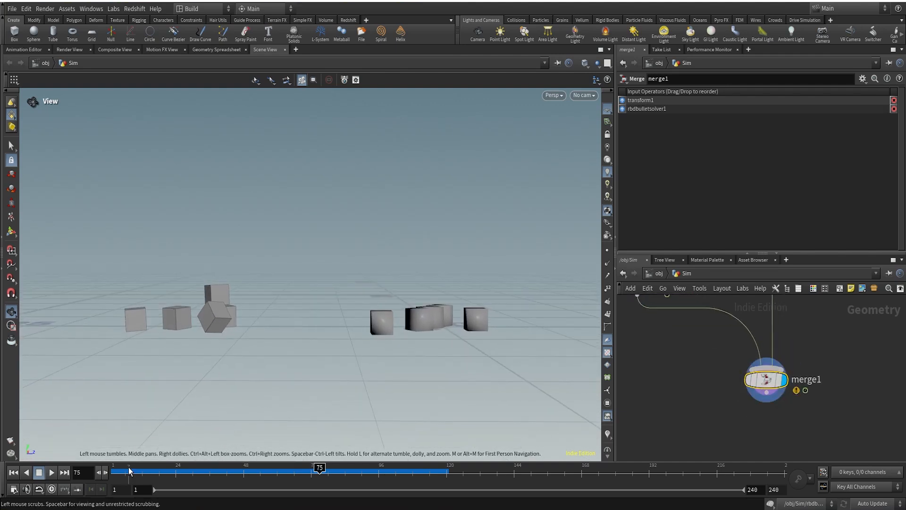
pyautogui.moveTo(128, 467); pyautogui.dragTo(102, 464)
pyautogui.moveTo(136, 467)
pyautogui.mouseDown()
pyautogui.moveTo(427, 466)
pyautogui.moveTo(296, 466)
pyautogui.mouseUp()
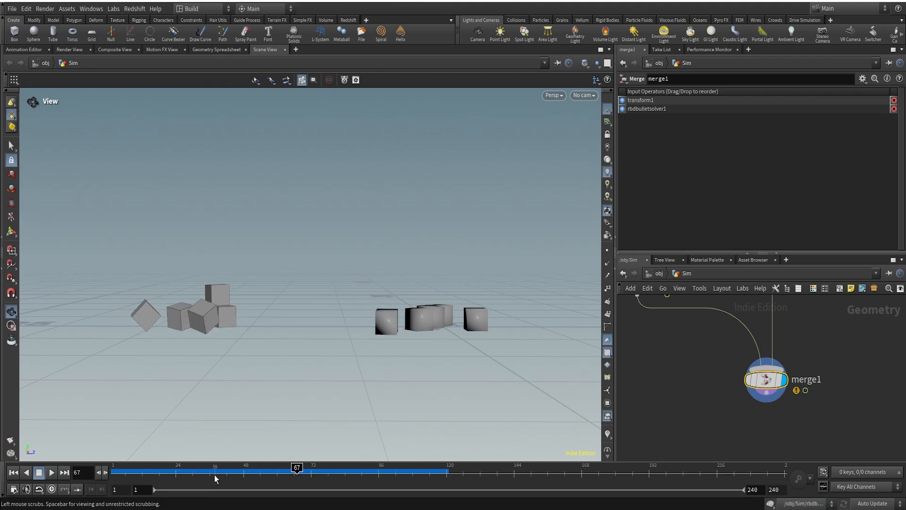
pyautogui.moveTo(160, 472); pyautogui.dragTo(426, 460)
pyautogui.moveTo(247, 326); pyautogui.dragTo(207, 305)
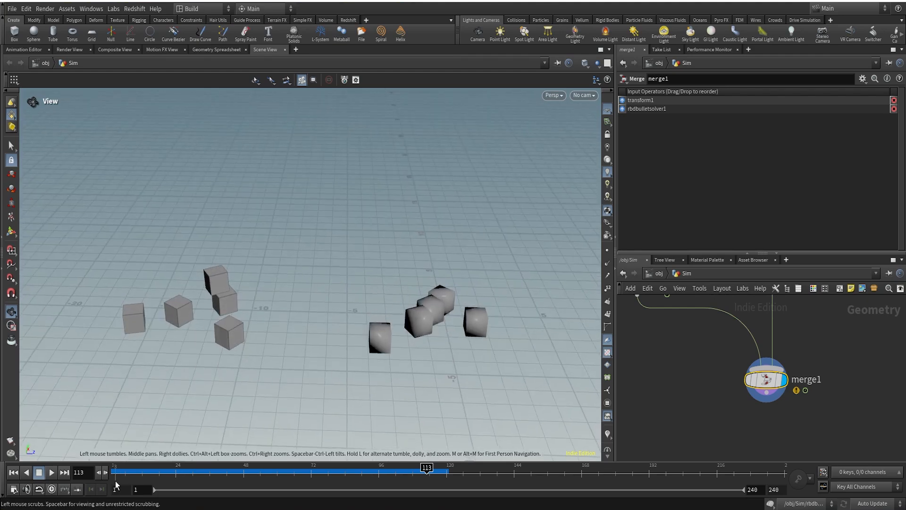
pyautogui.moveTo(115, 472); pyautogui.dragTo(384, 468)
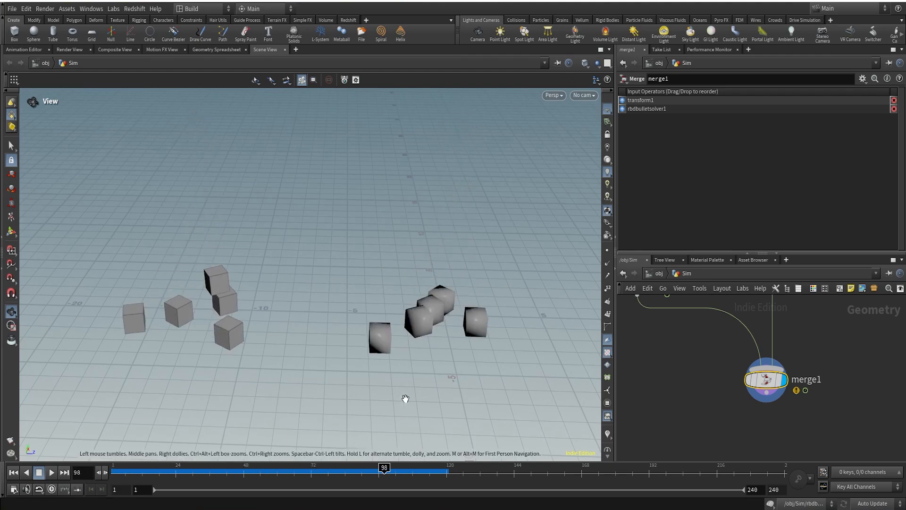
pyautogui.moveTo(404, 397); pyautogui.dragTo(420, 303)
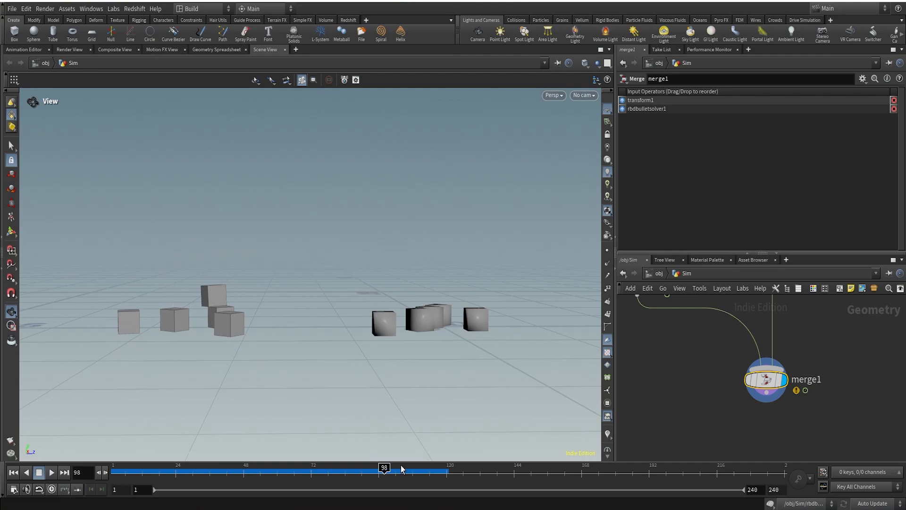
pyautogui.moveTo(401, 469); pyautogui.dragTo(412, 469)
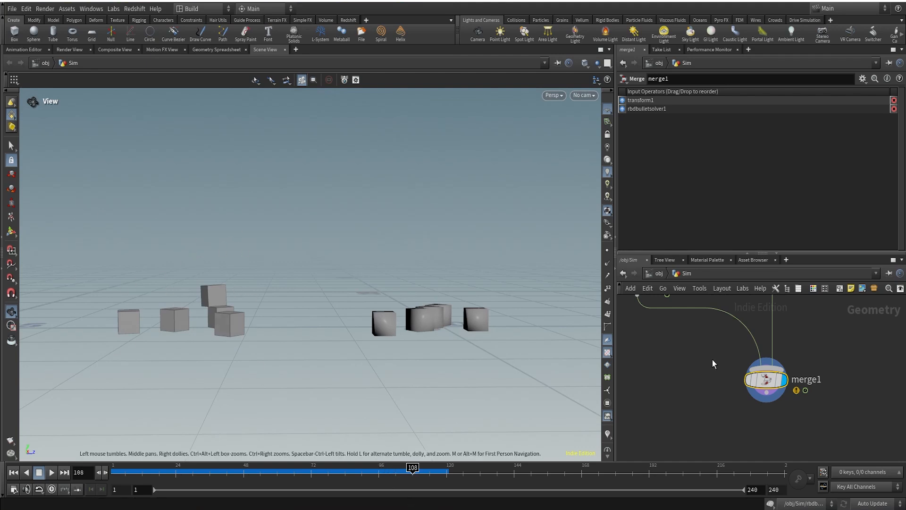
# Add a sticky note beside merge1 reading "Rigid sim in velllum participate with other vellum elements."
pyautogui.scroll(-5, 712, 360)
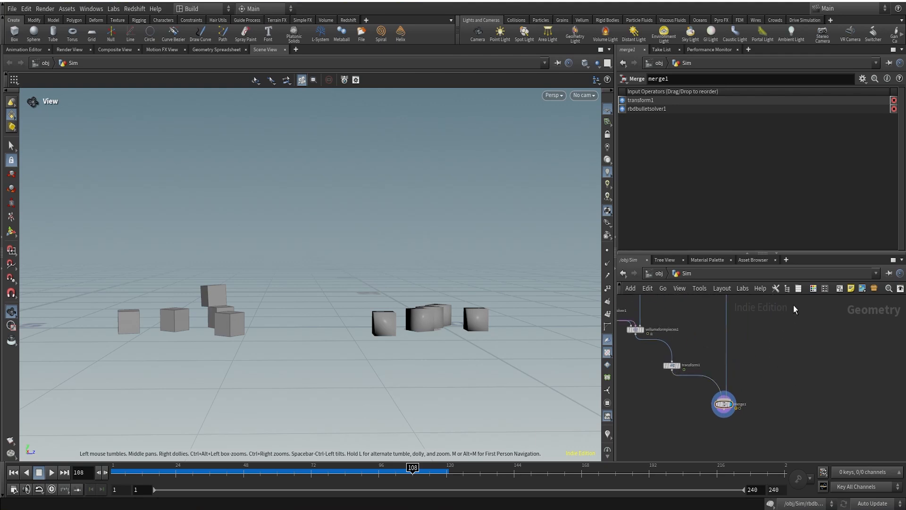
pyautogui.click(855, 289)
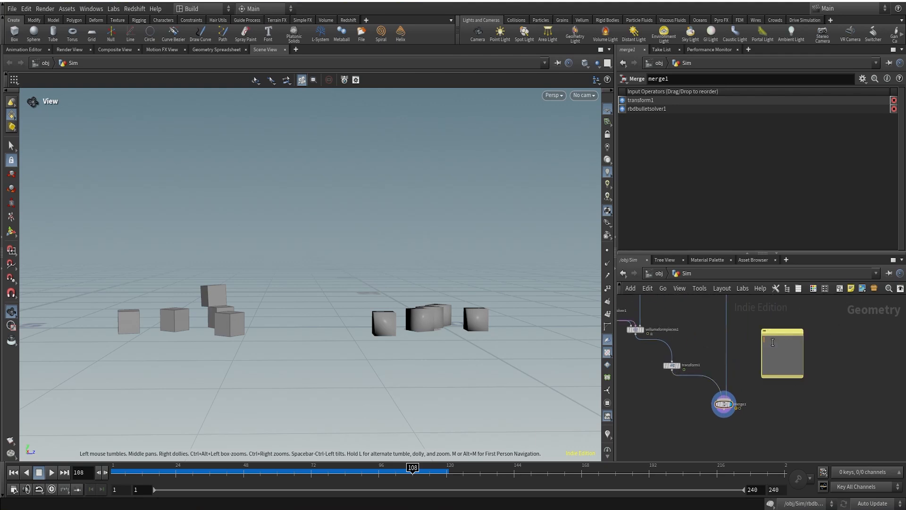
pyautogui.scroll(5, 777, 342)
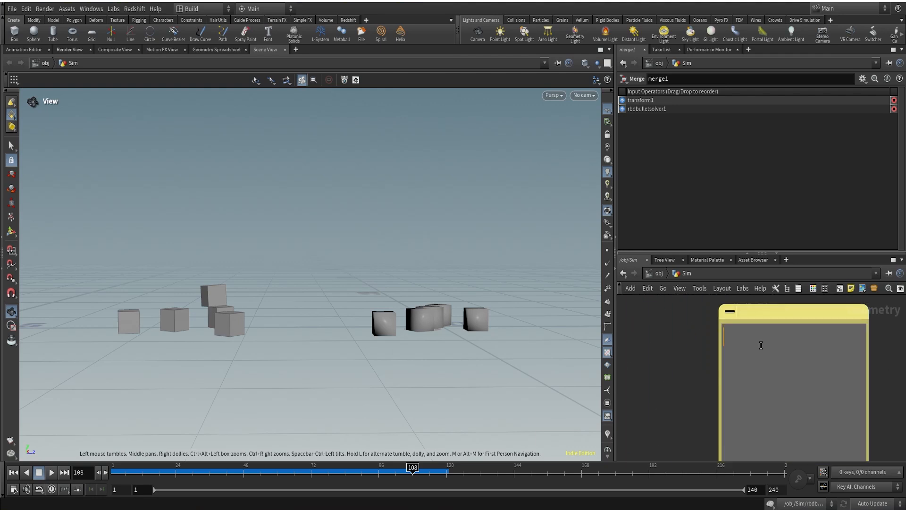
pyautogui.write('Rigid simin velll')
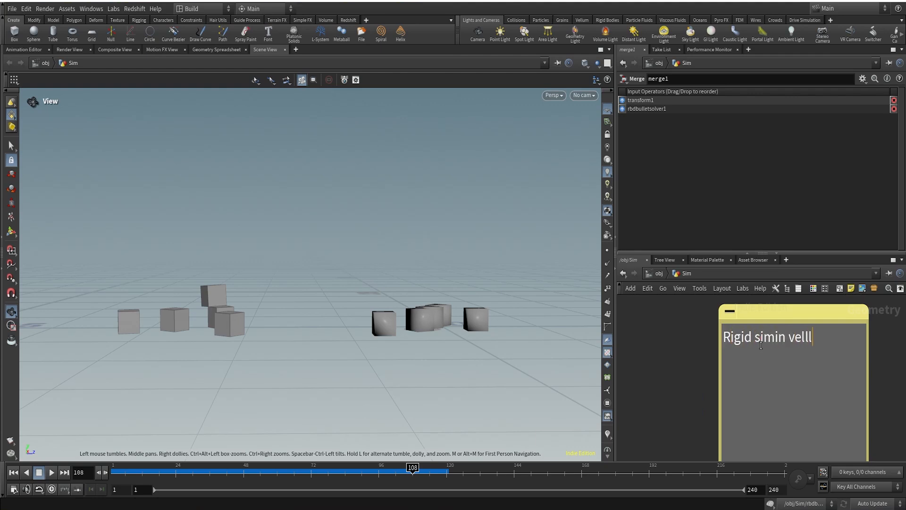
pyautogui.write('um participate w')
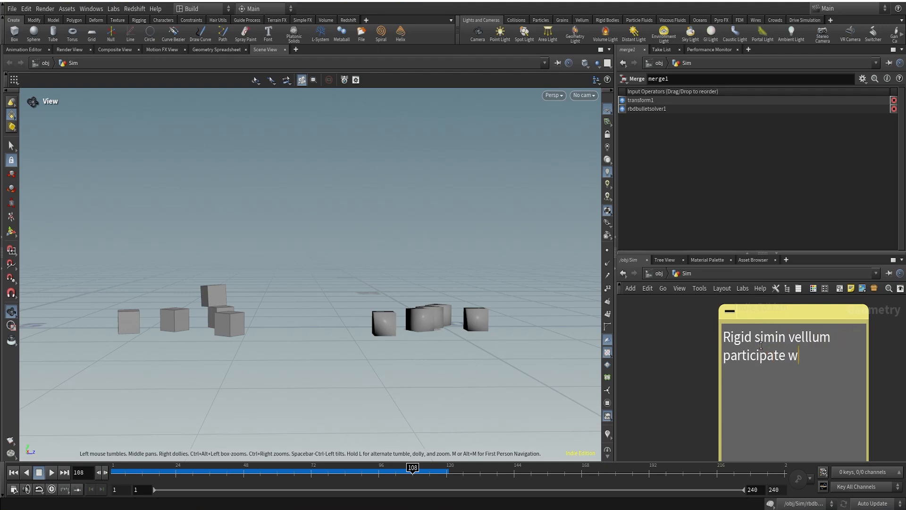
pyautogui.write('ith other vel')
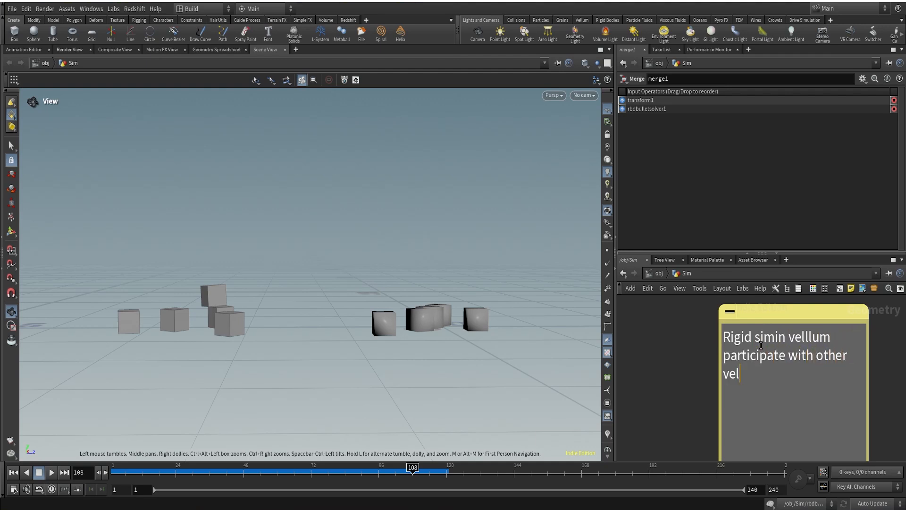
pyautogui.write('lum elements.')
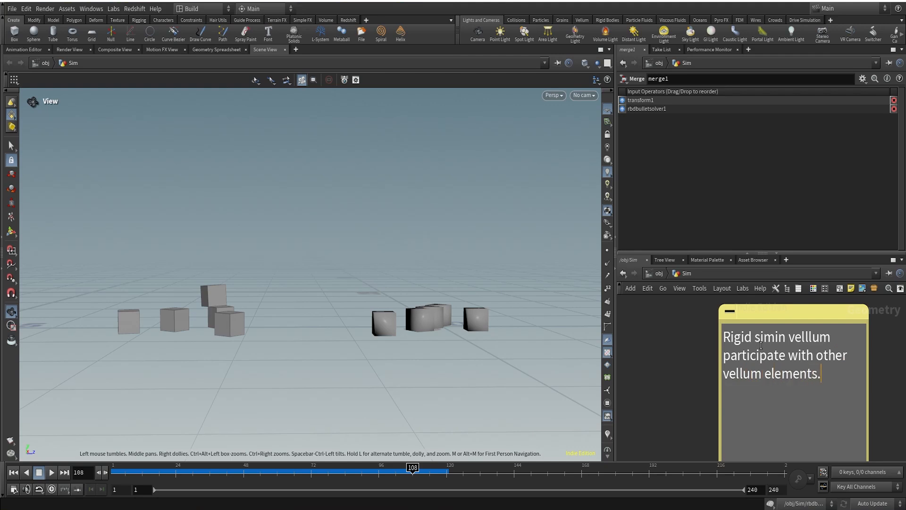
pyautogui.press('Return')
pyautogui.click(777, 339)
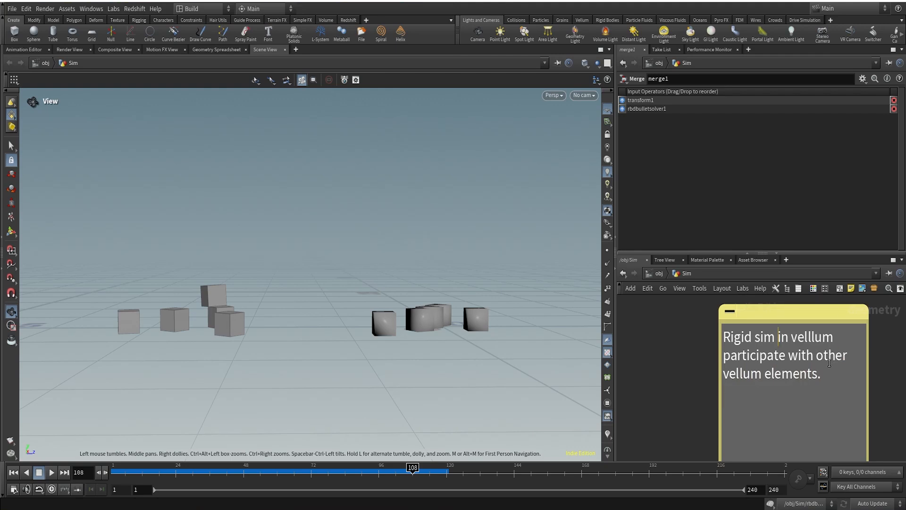
pyautogui.click(674, 401)
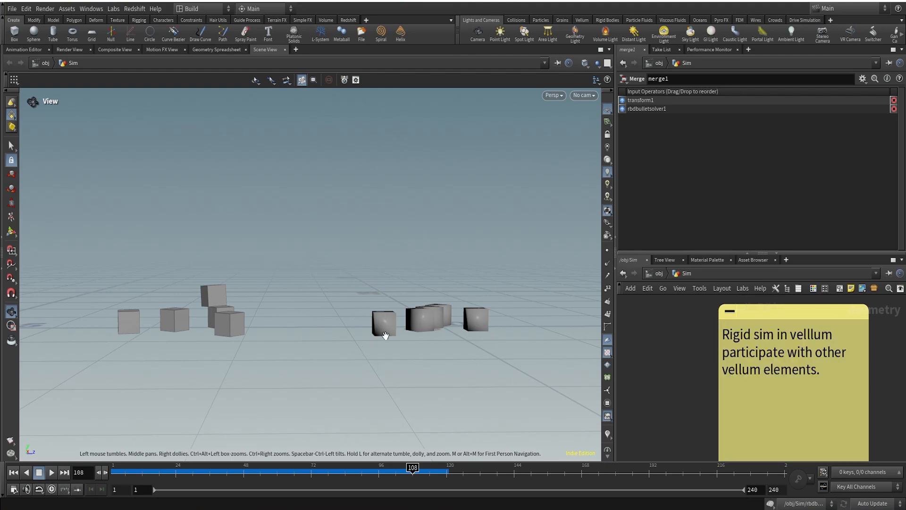
# Leave the Sim network and go up to the object level
pyautogui.moveTo(383, 332); pyautogui.dragTo(362, 316)
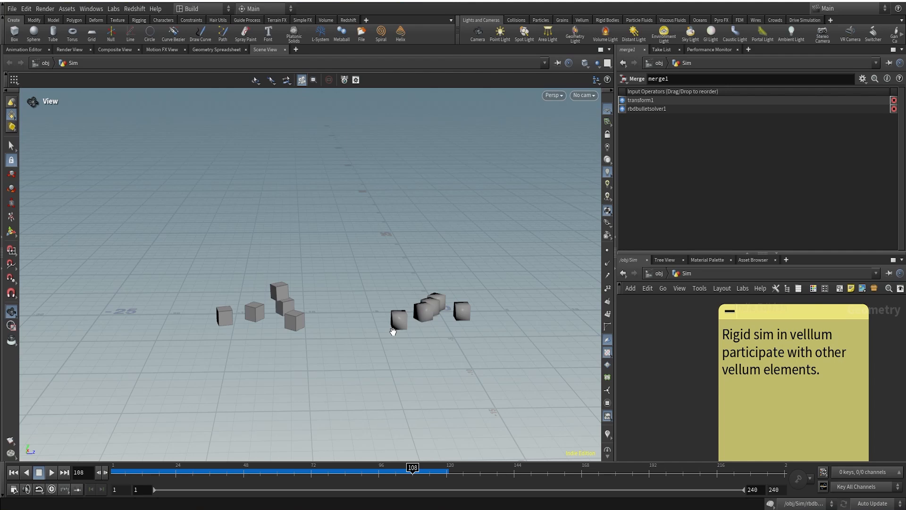
pyautogui.press('u')
# Rename the Sim geometry object to Sim2
pyautogui.moveTo(784, 370)
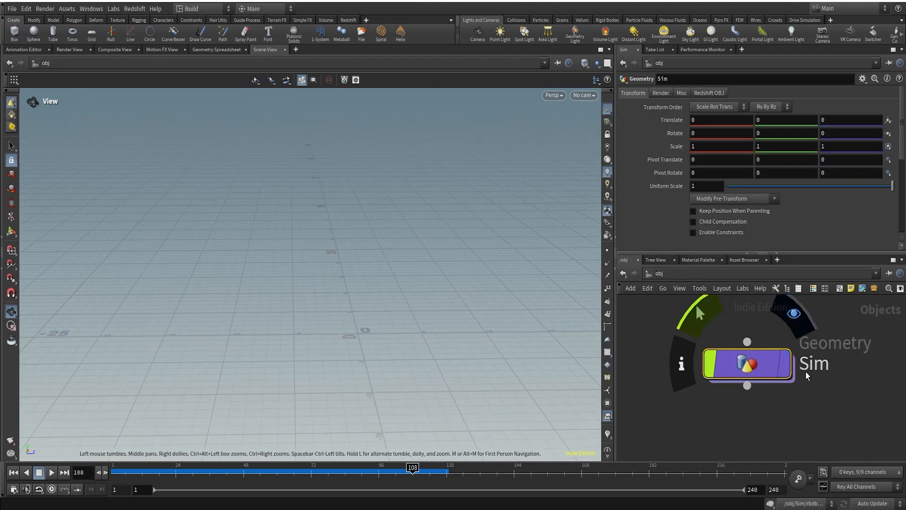
pyautogui.doubleClick(838, 364)
pyautogui.click(847, 359)
pyautogui.write('2')
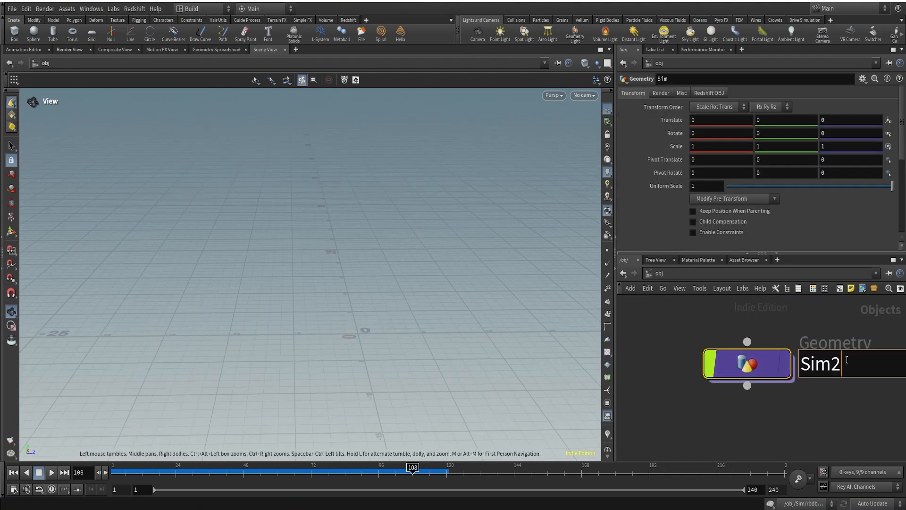
pyautogui.click(839, 400)
# Replace the geometry object's name with "example"
pyautogui.click(823, 355)
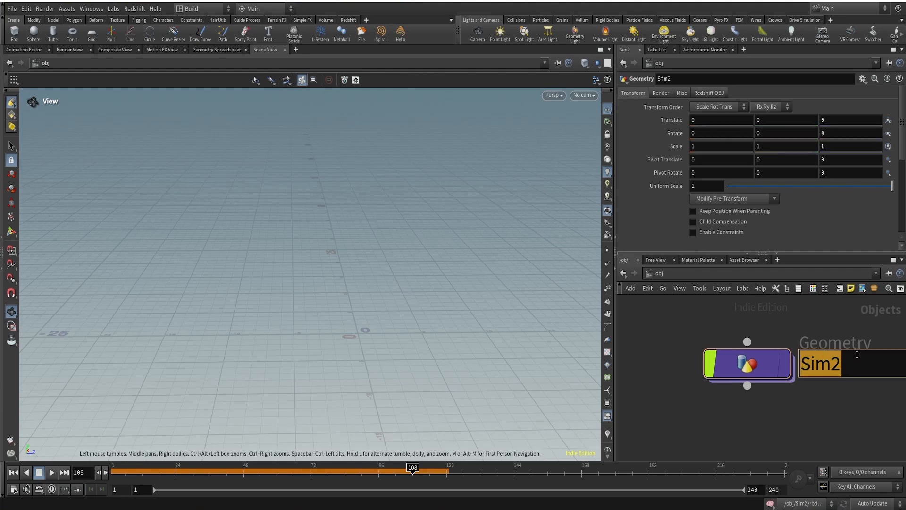
pyautogui.click(857, 354)
pyautogui.press('BackSpace')
pyautogui.press('BackSpace')
pyautogui.press('BackSpace')
pyautogui.press('BackSpace')
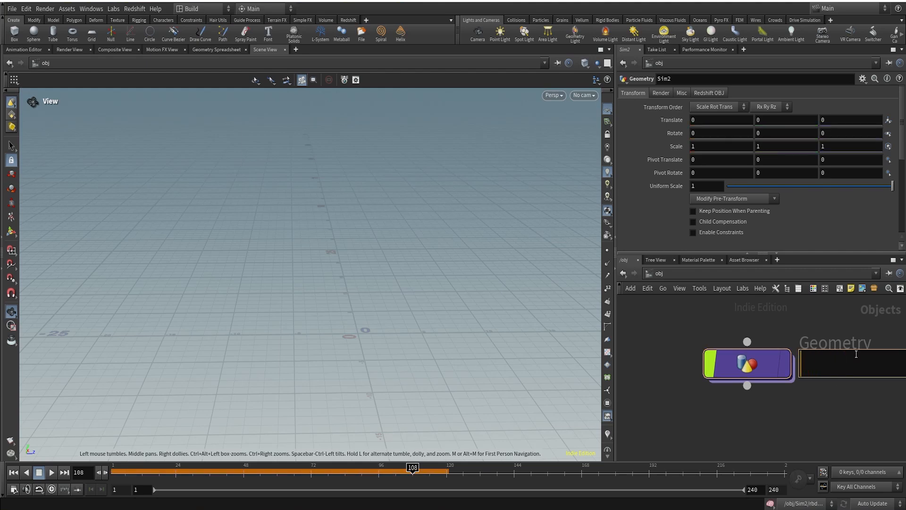
pyautogui.write('example')
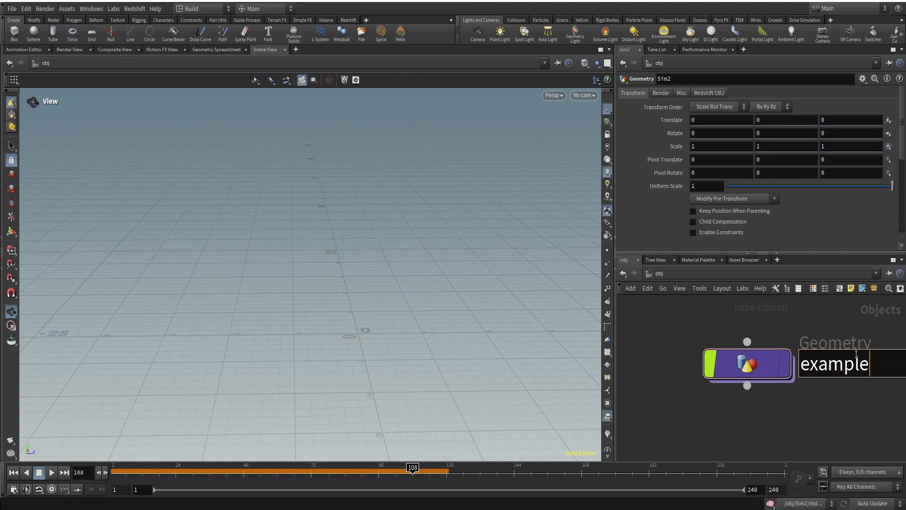
pyautogui.click(842, 409)
# Add a new Geometry object at the object level, away from the example object, and name it Sim
pyautogui.scroll(-1, 843, 410)
pyautogui.moveTo(825, 407); pyautogui.dragTo(659, 423, button='middle')
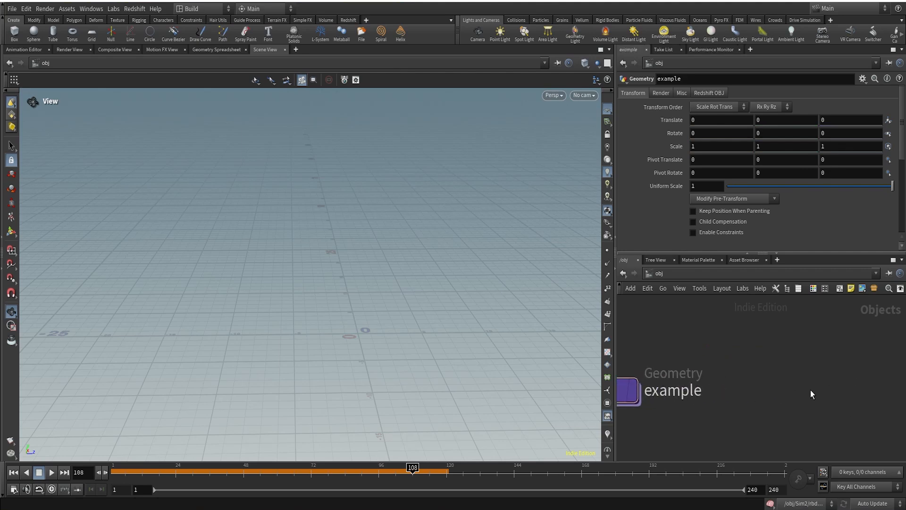
pyautogui.moveTo(811, 390); pyautogui.dragTo(661, 397, button='middle')
pyautogui.press('Tab')
pyautogui.write('ge')
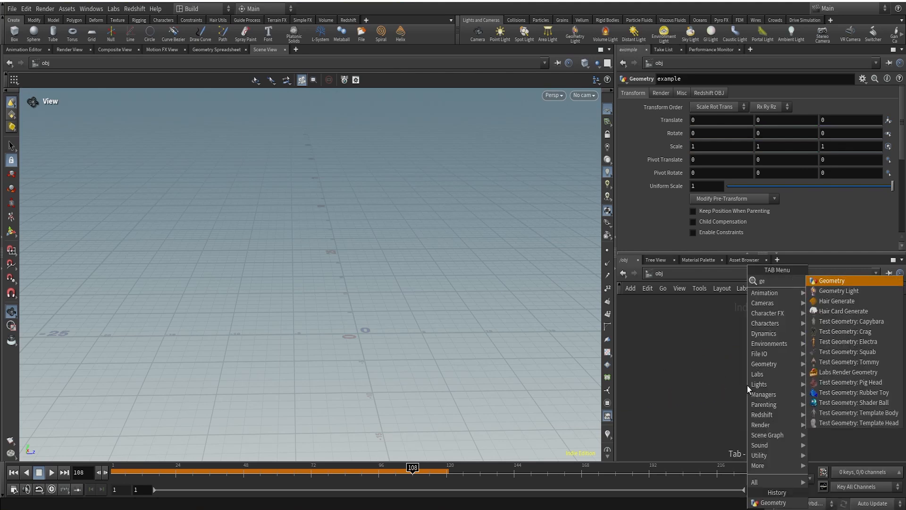
pyautogui.press('Return')
pyautogui.click(747, 386)
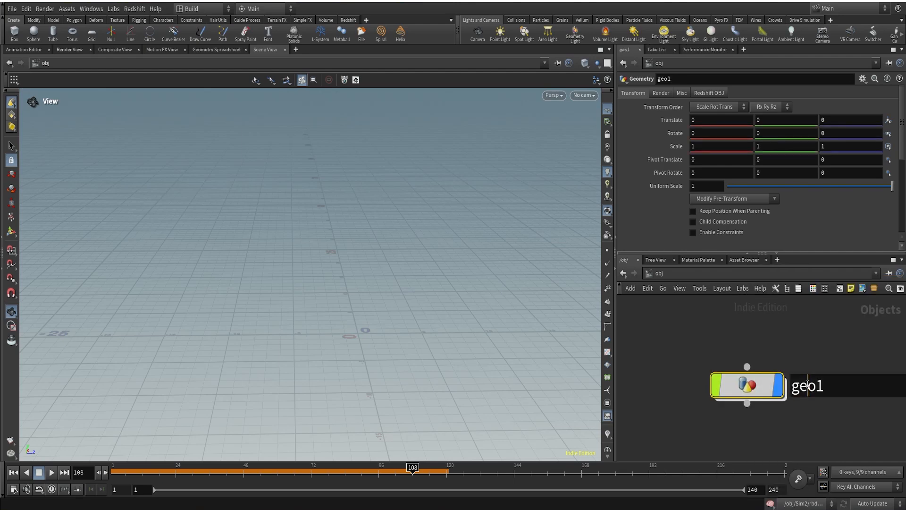
pyautogui.doubleClick(808, 386)
pyautogui.write('Sim')
pyautogui.press('Return')
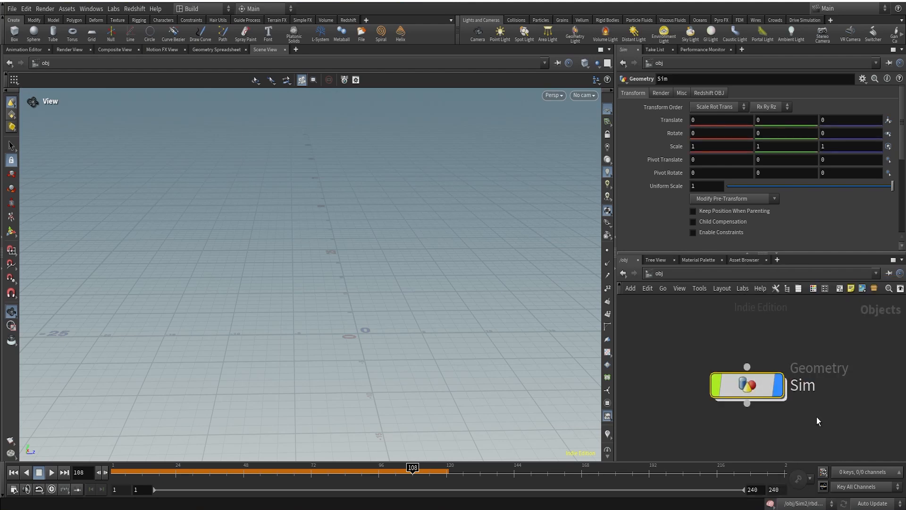
# Go inside the Sim geometry object and return the timeline to frame 1
pyautogui.doubleClick(747, 384)
pyautogui.moveTo(297, 339); pyautogui.dragTo(425, 162)
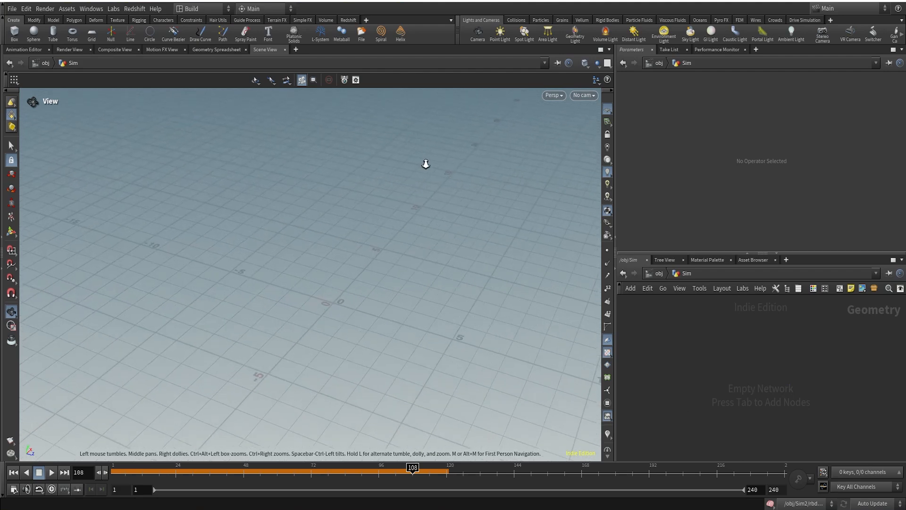
pyautogui.click(14, 472)
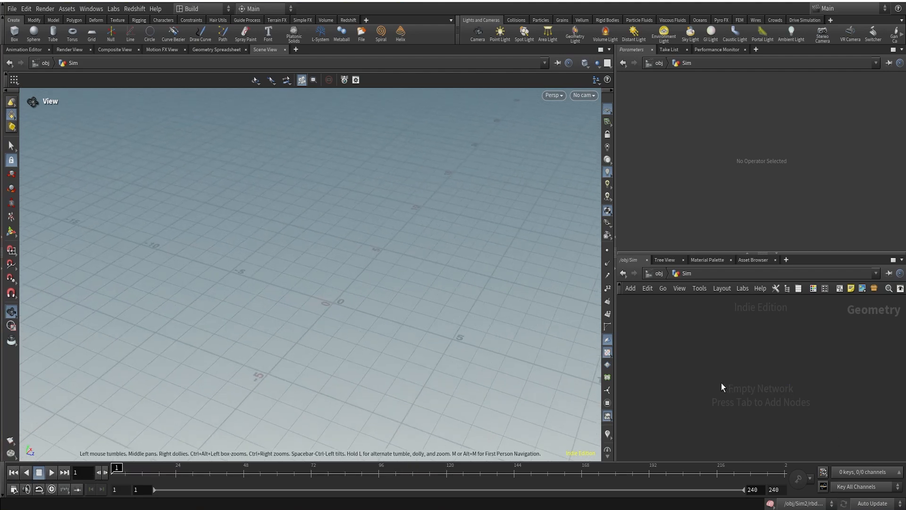
# Add a File node to the empty Sim network
pyautogui.press('Tab')
pyautogui.write('file')
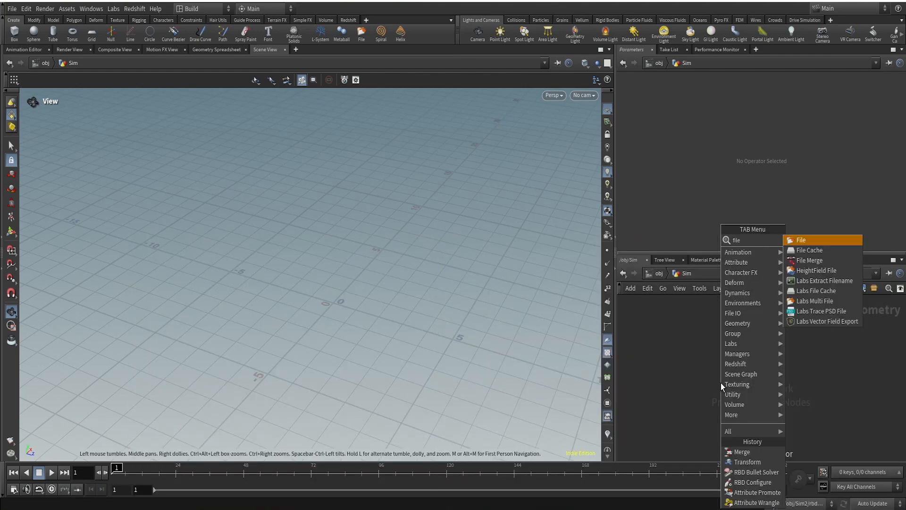
pyautogui.press('Return')
pyautogui.click(735, 372)
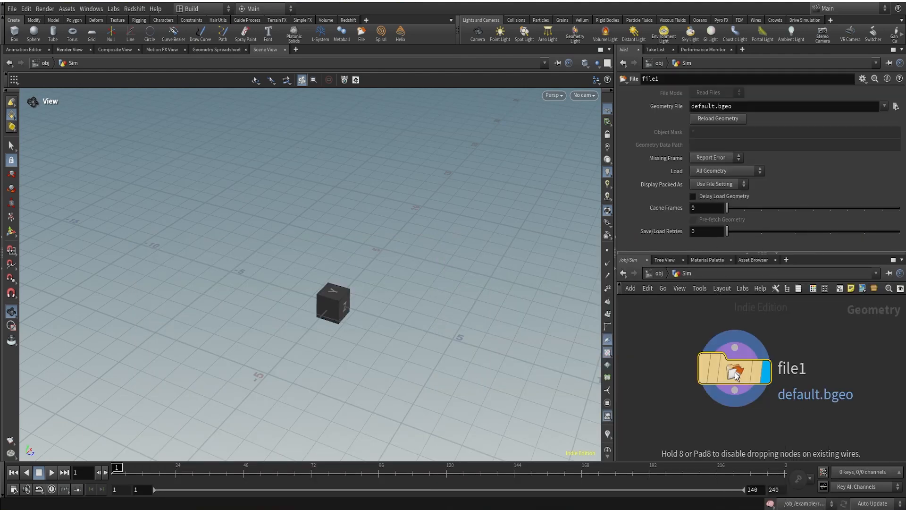
# Load the modern_arm_chair_01_4k.abc geometry file into the File node and view the chair up close
pyautogui.click(896, 107)
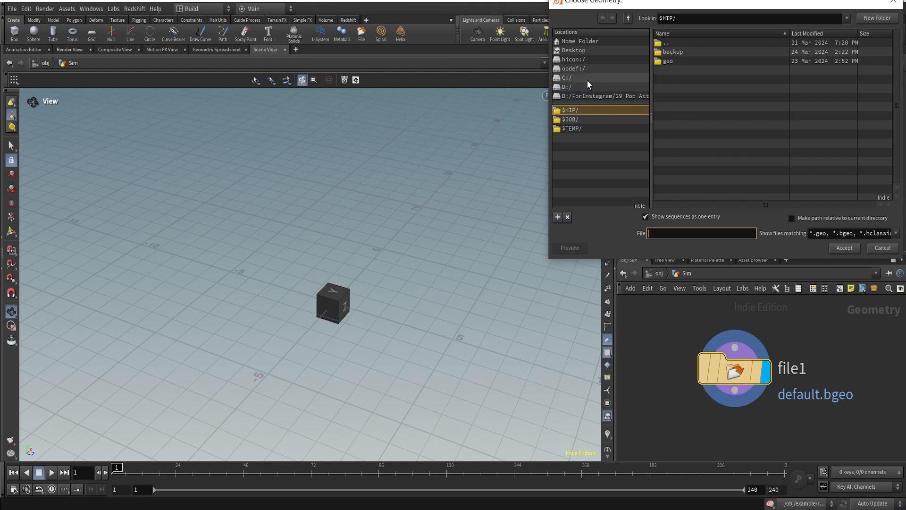
pyautogui.click(567, 86)
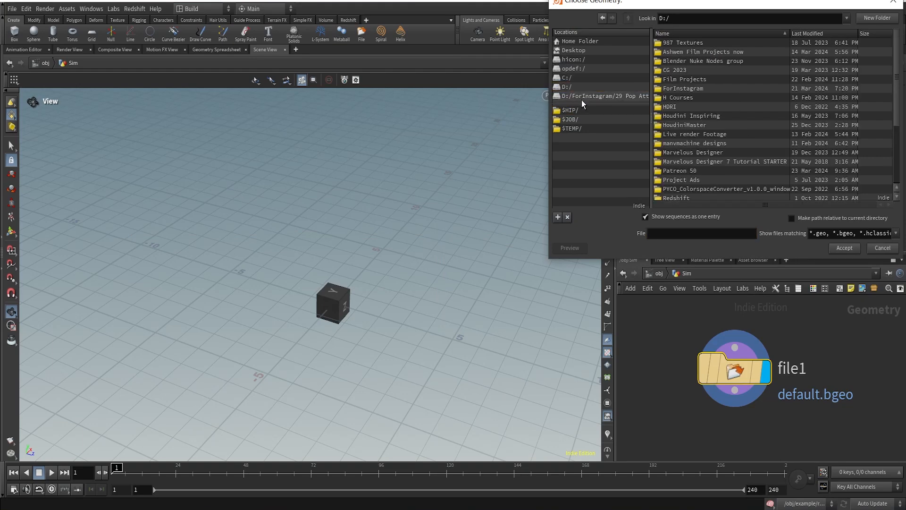
pyautogui.click(583, 97)
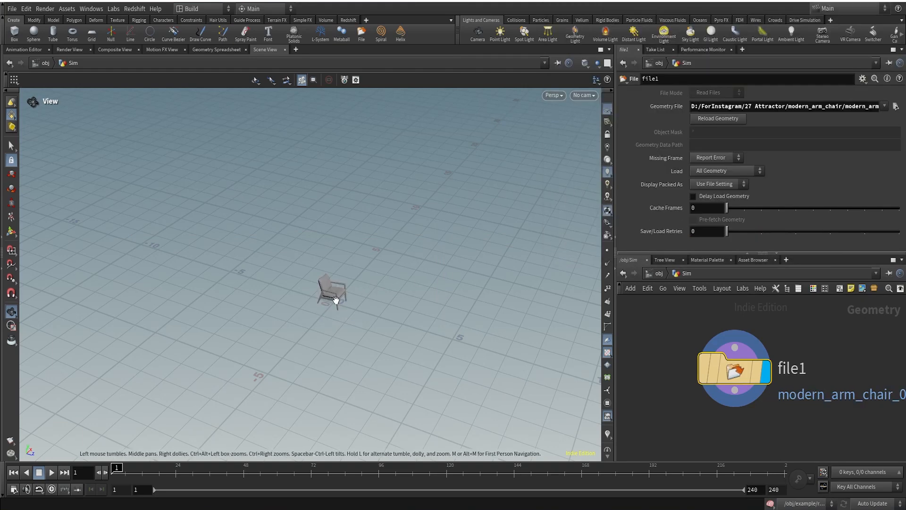
pyautogui.moveTo(500, 170); pyautogui.dragTo(431, 259, button='right')
pyautogui.moveTo(431, 260); pyautogui.dragTo(302, 289, button='middle')
pyautogui.moveTo(302, 289); pyautogui.dragTo(299, 310)
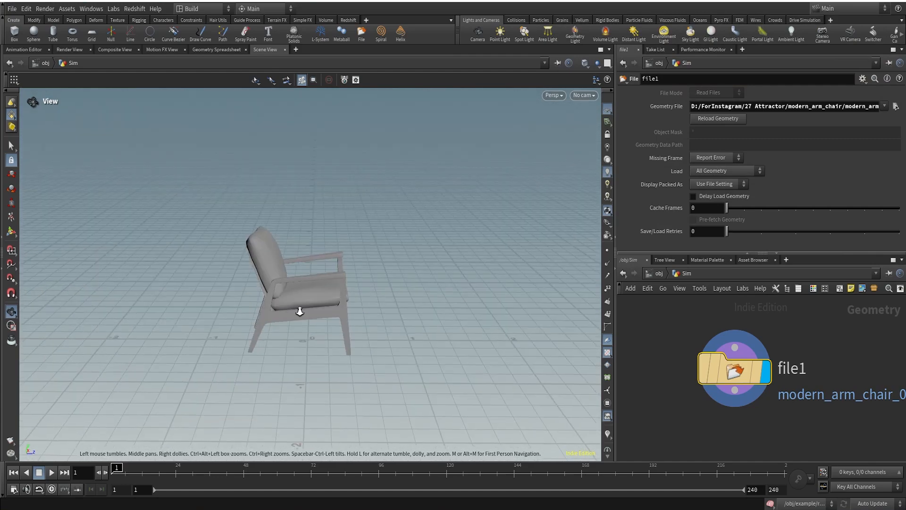
pyautogui.moveTo(299, 310); pyautogui.dragTo(358, 244, button='right')
pyautogui.moveTo(359, 245); pyautogui.dragTo(322, 247)
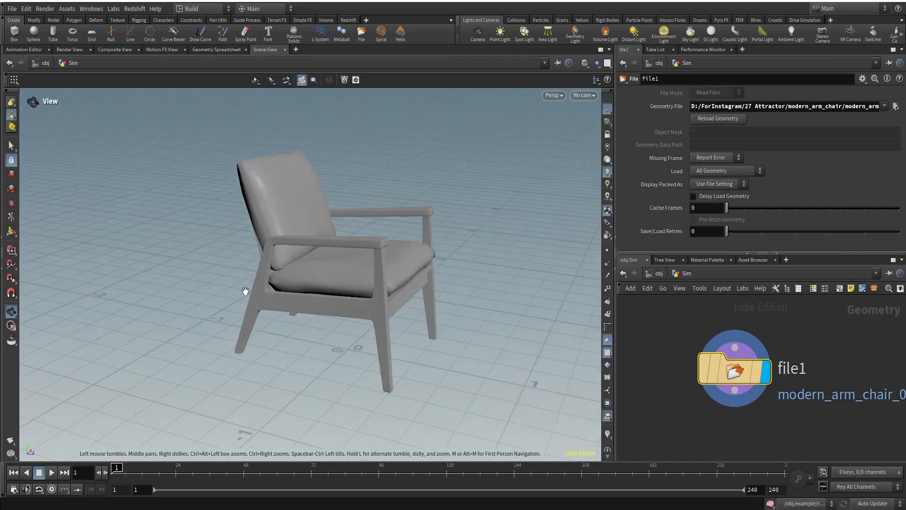
# Connect an Unpack node after file1, display its result, and place it a little lower in the network
pyautogui.scroll(-5, 762, 387)
pyautogui.moveTo(782, 420); pyautogui.dragTo(743, 373, button='middle')
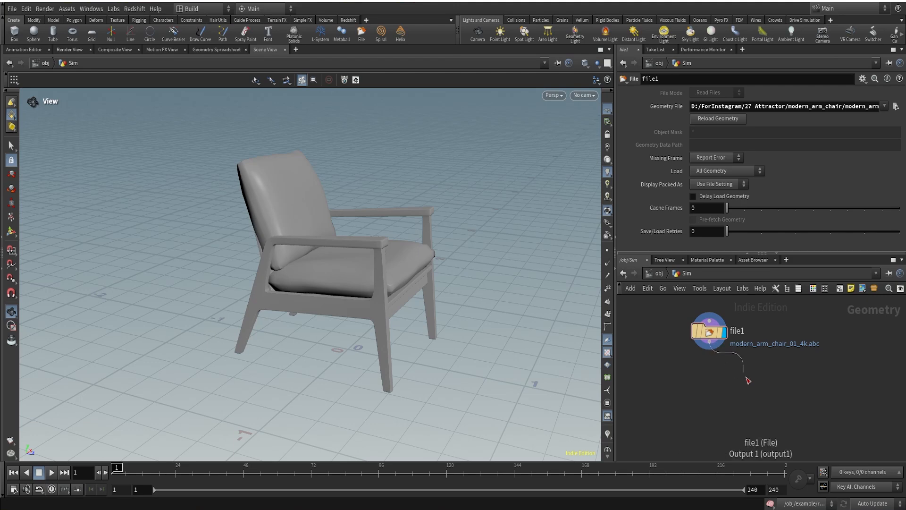
pyautogui.press('Tab')
pyautogui.write('unp')
pyautogui.press('Return')
pyautogui.click(751, 393)
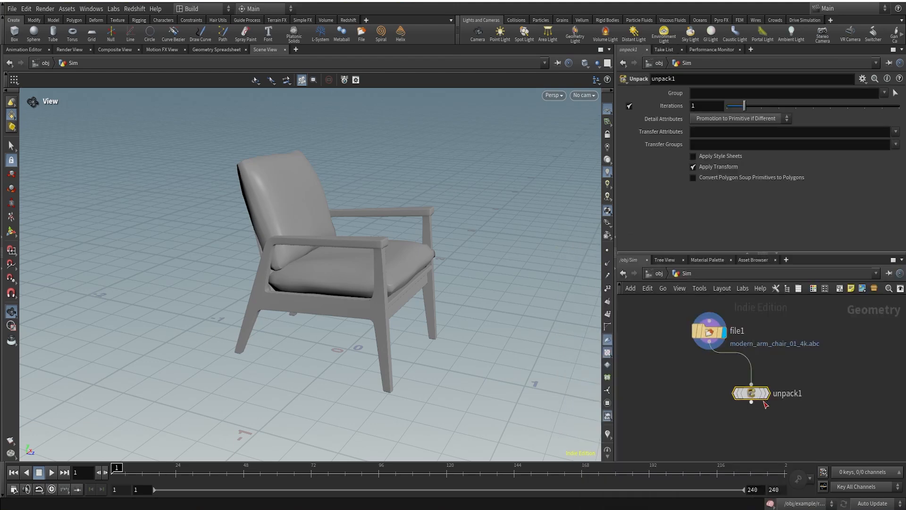
pyautogui.scroll(1, 762, 397)
pyautogui.click(761, 392)
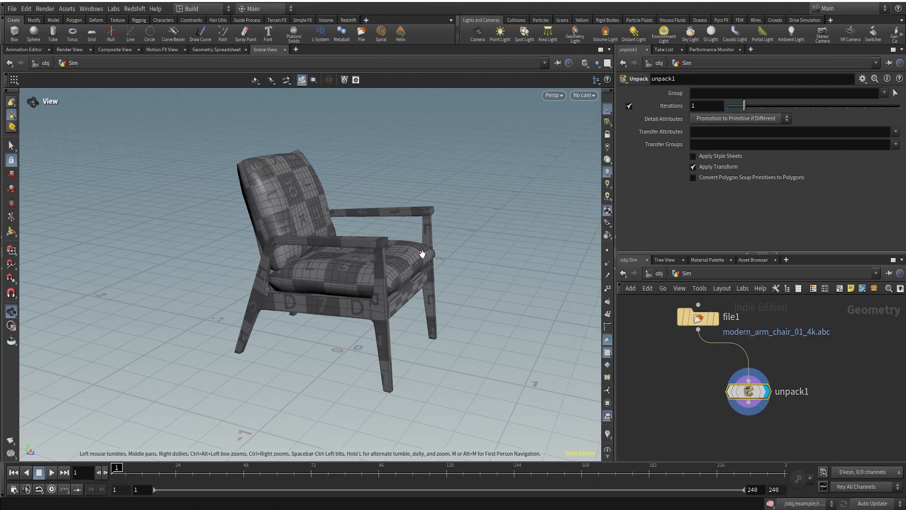
pyautogui.moveTo(422, 254); pyautogui.dragTo(370, 259)
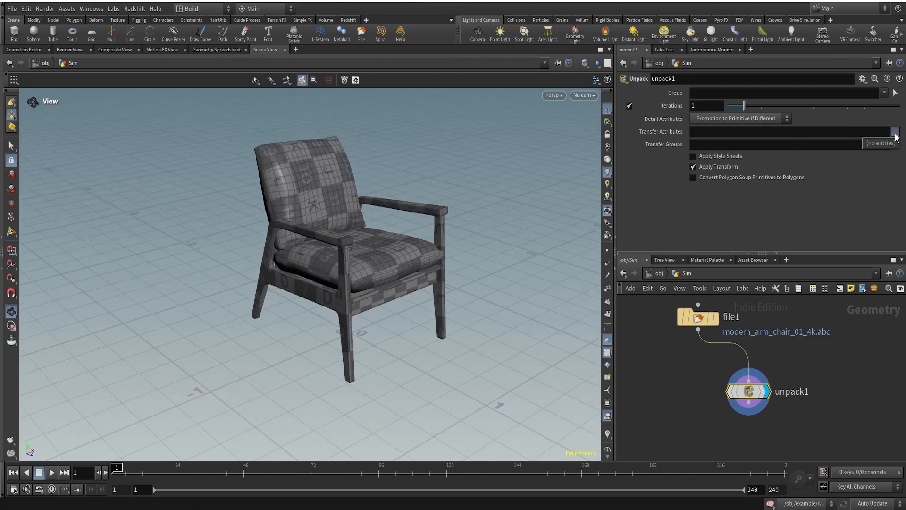
pyautogui.moveTo(751, 396)
pyautogui.moveTo(751, 395); pyautogui.dragTo(767, 421)
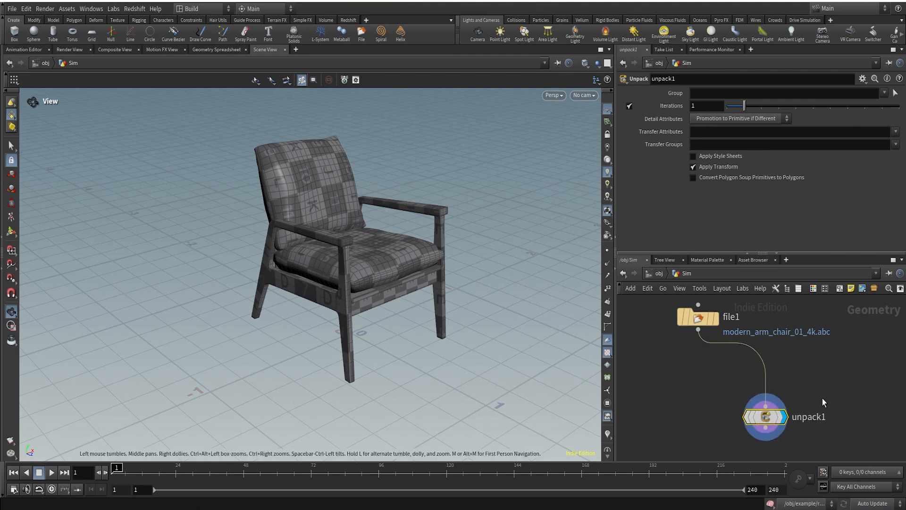
# Try a Convert Tets node connected after unpack1
pyautogui.moveTo(822, 398); pyautogui.dragTo(799, 340, button='middle')
pyautogui.scroll(2, 766, 371)
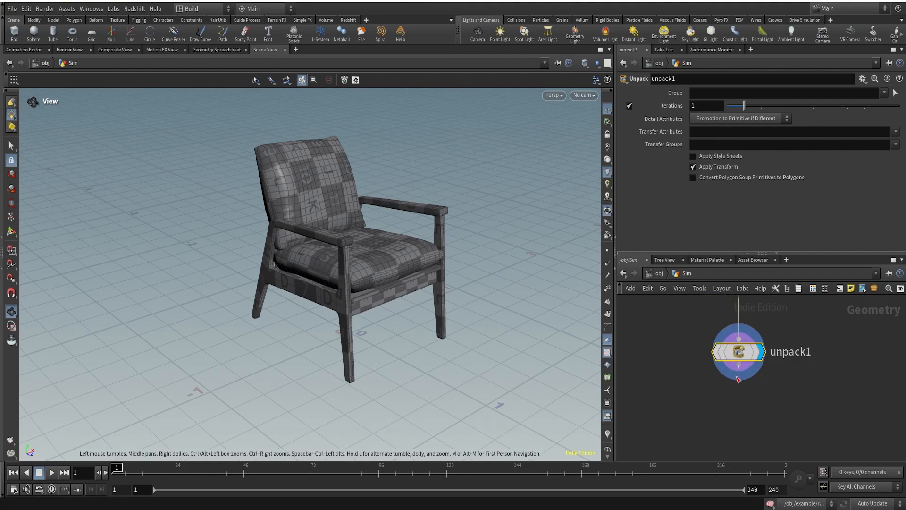
pyautogui.press('Tab')
pyautogui.write('convet')
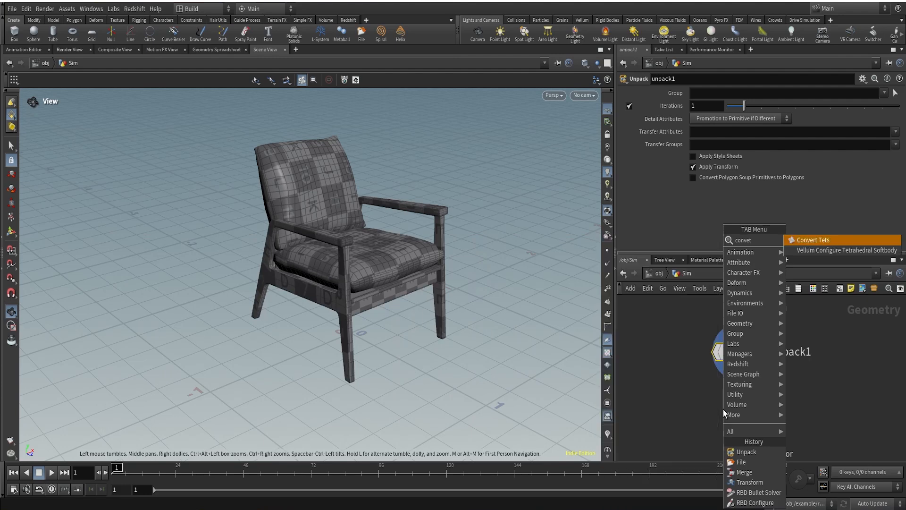
pyautogui.press('Return')
pyautogui.click(723, 409)
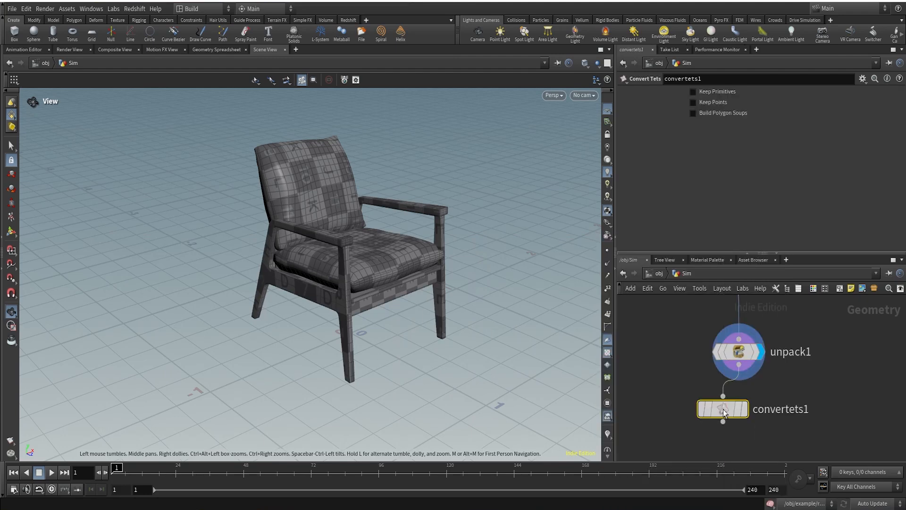
# Set the Transfer Groups of unpack1 to _modern_arm_chair_01_Cube_007
pyautogui.click(746, 354)
pyautogui.click(895, 144)
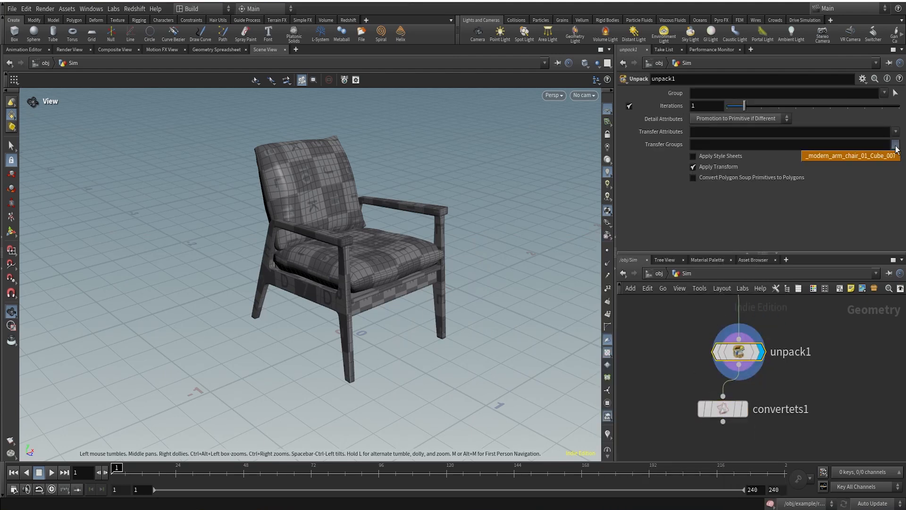
pyautogui.click(839, 154)
# Display the result of convertets1, then delete that node
pyautogui.click(745, 410)
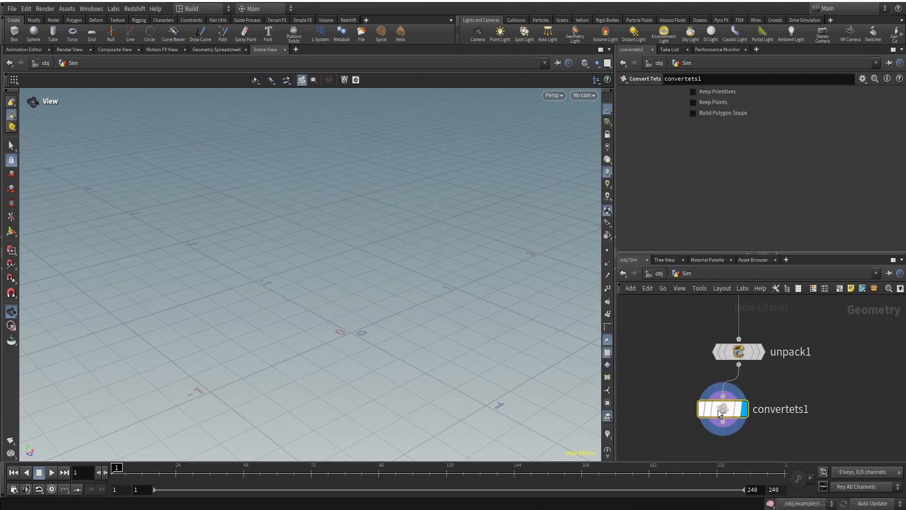
pyautogui.moveTo(717, 409); pyautogui.dragTo(729, 422)
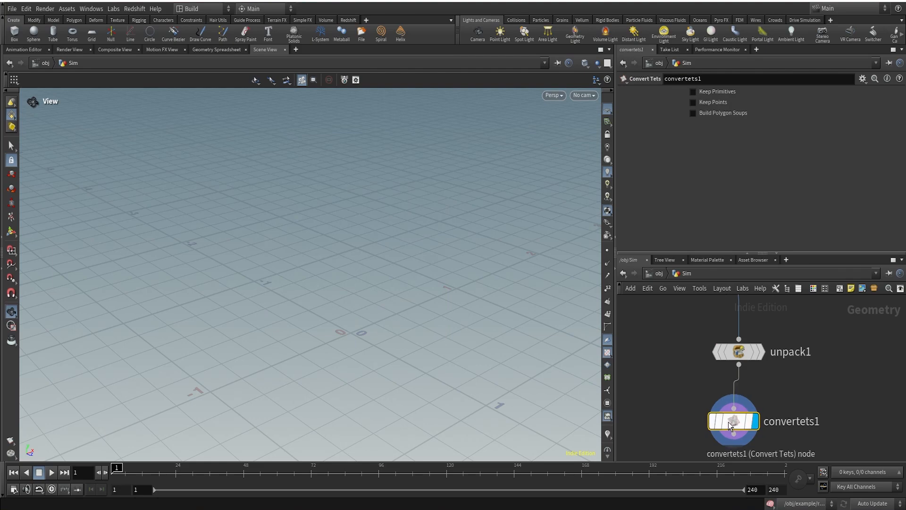
pyautogui.press('Delete')
# Connect a Convert node after unpack1 and display its result
pyautogui.click(739, 365)
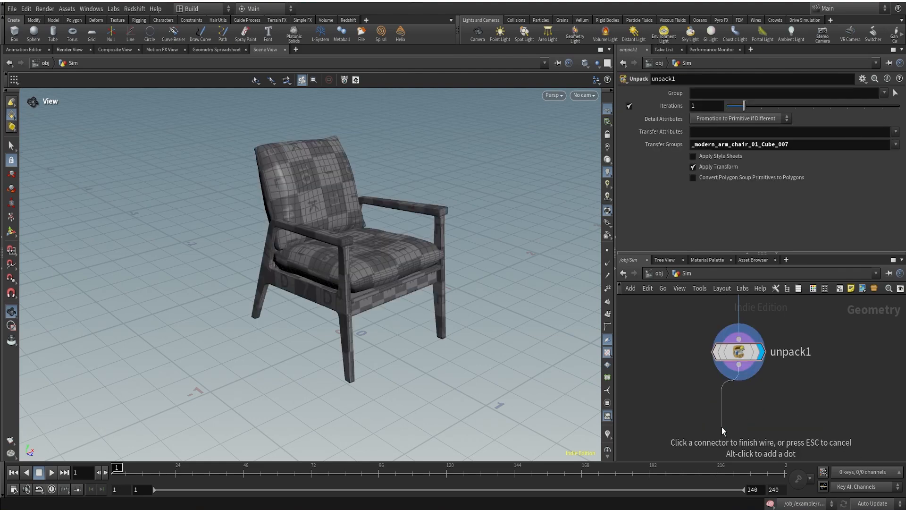
pyautogui.press('Tab')
pyautogui.write('co')
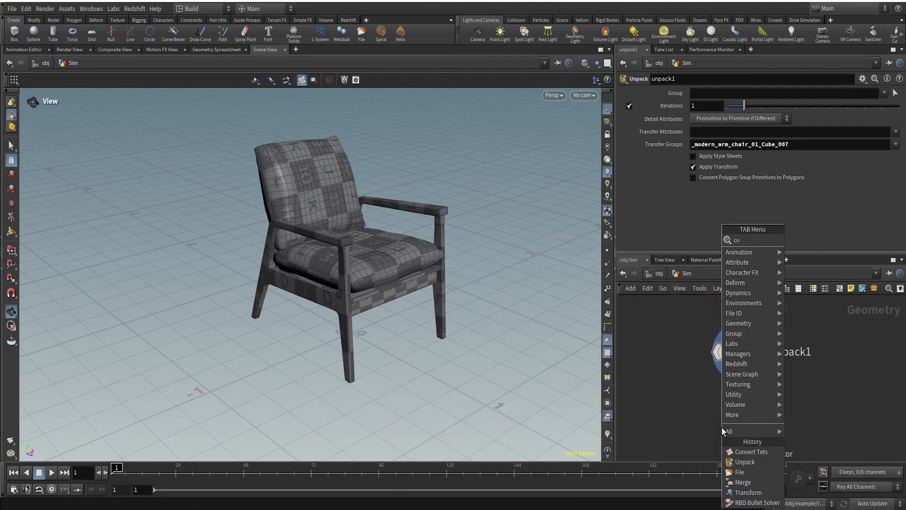
pyautogui.write('nvert')
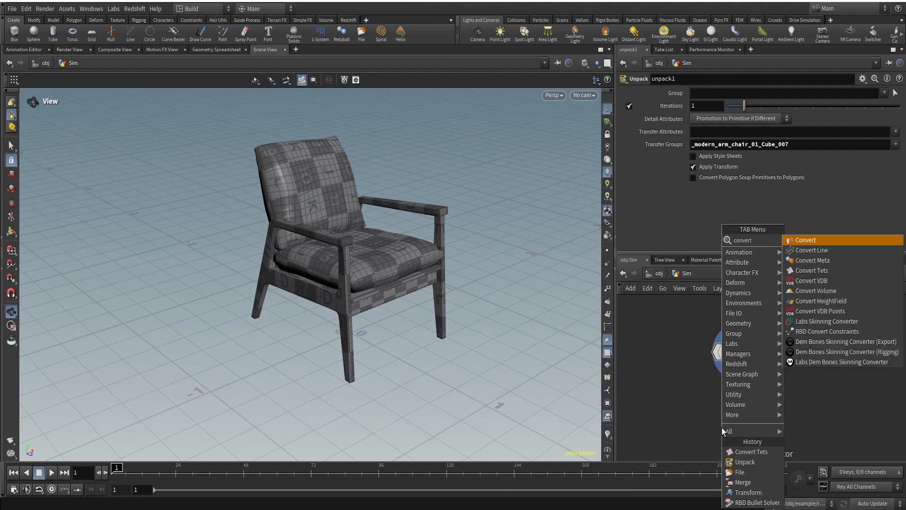
pyautogui.press('Return')
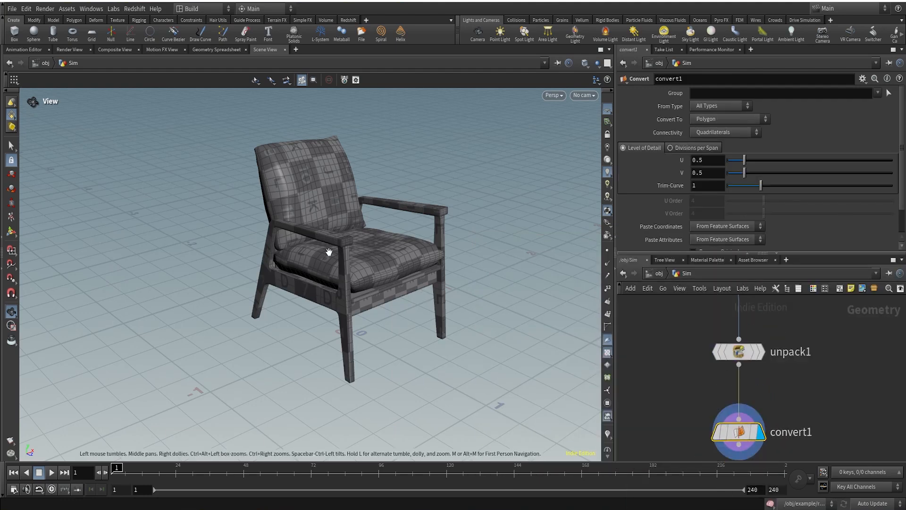
# Check the geometry information of convert1 and examine the converted chair from another side
pyautogui.click(754, 432)
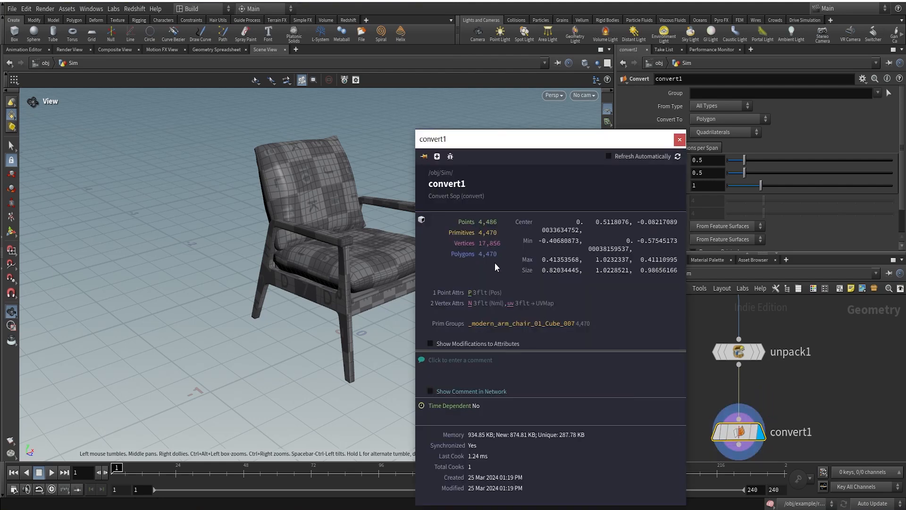
pyautogui.click(679, 140)
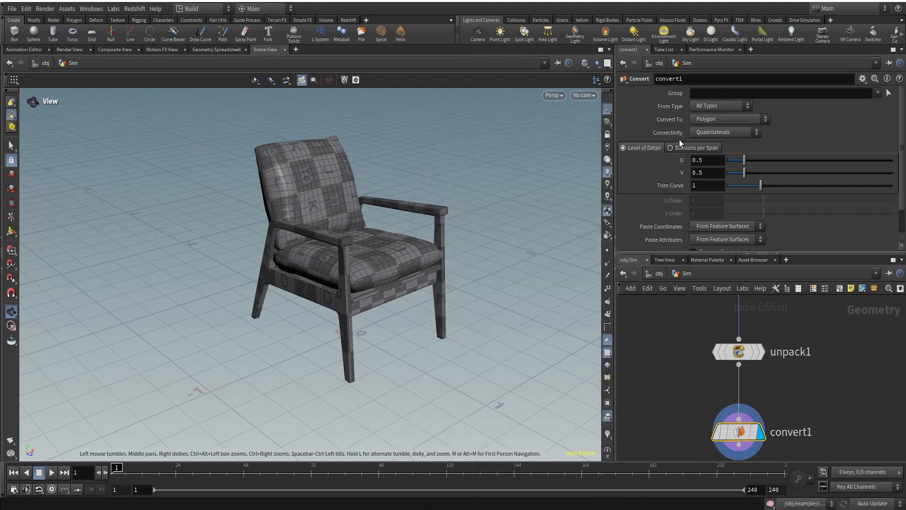
pyautogui.click(844, 413)
pyautogui.moveTo(472, 295); pyautogui.dragTo(266, 290)
pyautogui.moveTo(336, 276); pyautogui.dragTo(436, 318, button='right')
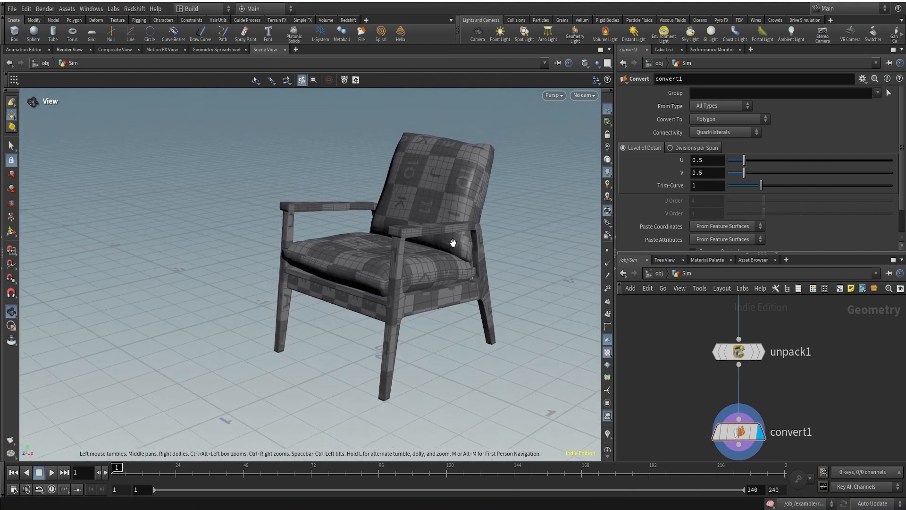
pyautogui.moveTo(410, 232)
pyautogui.mouseDown()
pyautogui.moveTo(387, 221)
pyautogui.moveTo(358, 226)
pyautogui.moveTo(447, 228)
pyautogui.moveTo(409, 239)
pyautogui.mouseUp()
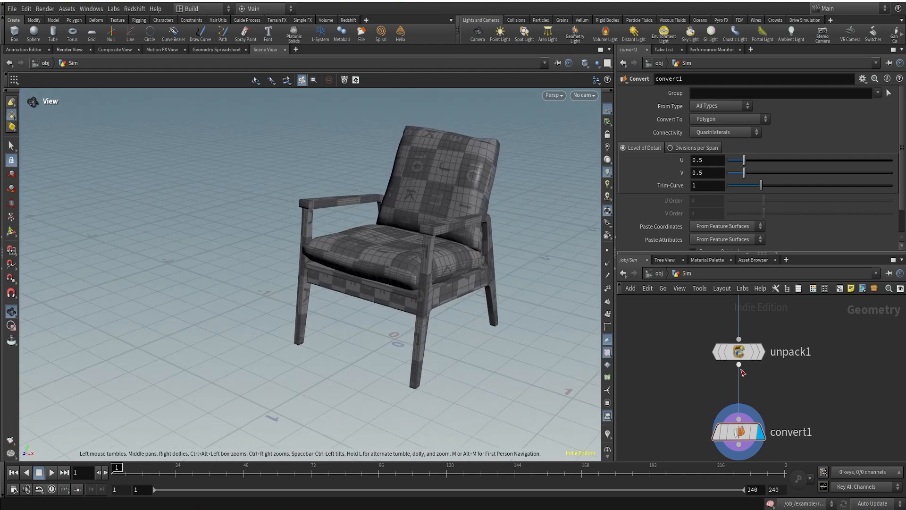
# Add a Vellum Configure Grain Pieces setup below convert1, fed by convert1's output
pyautogui.scroll(-4, 787, 401)
pyautogui.moveTo(825, 416); pyautogui.dragTo(808, 336, button='middle')
pyautogui.scroll(3, 765, 351)
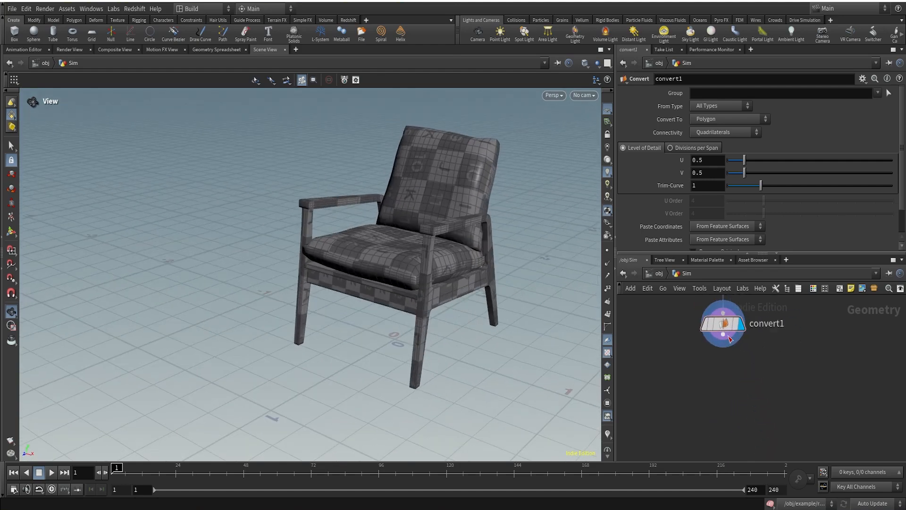
pyautogui.moveTo(723, 334); pyautogui.dragTo(678, 440)
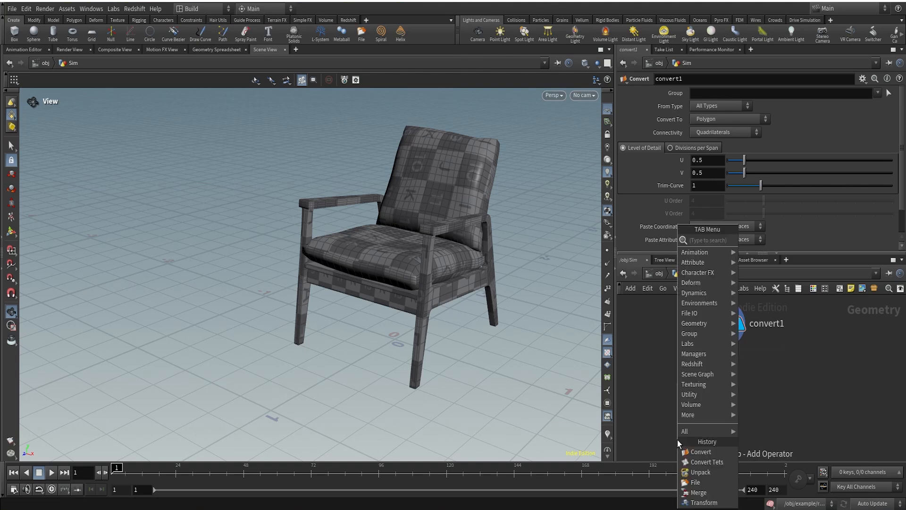
pyautogui.write('vellum')
pyautogui.write('g')
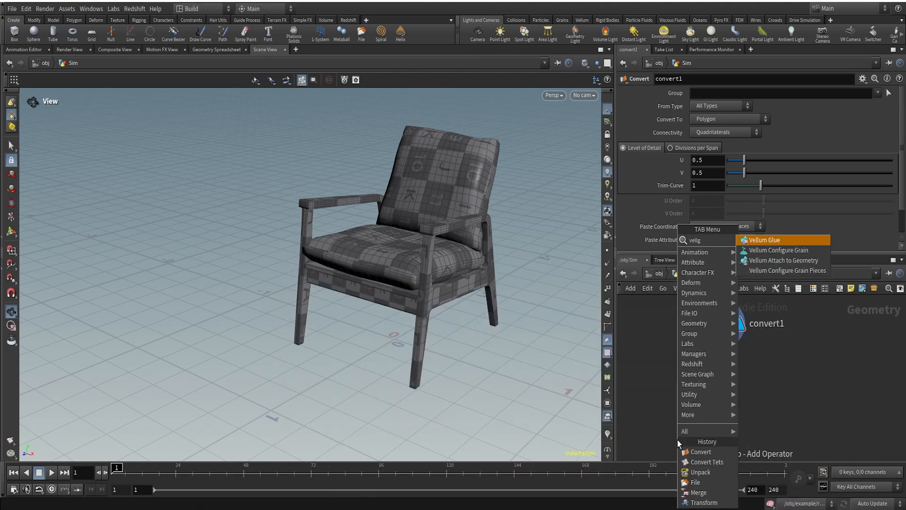
pyautogui.write('ra')
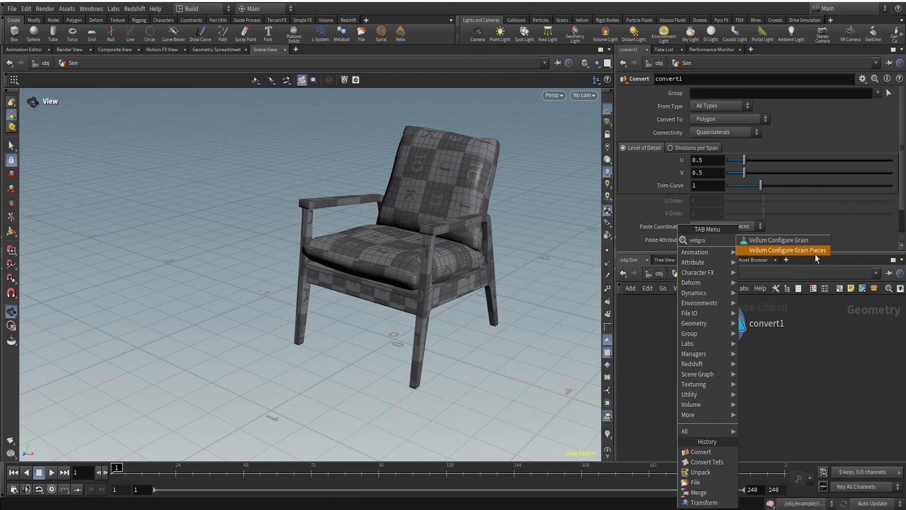
pyautogui.click(812, 254)
# Display the result of vellumshapematch and examine the generated spheres around the chair
pyautogui.moveTo(442, 238); pyautogui.dragTo(346, 279, button='middle')
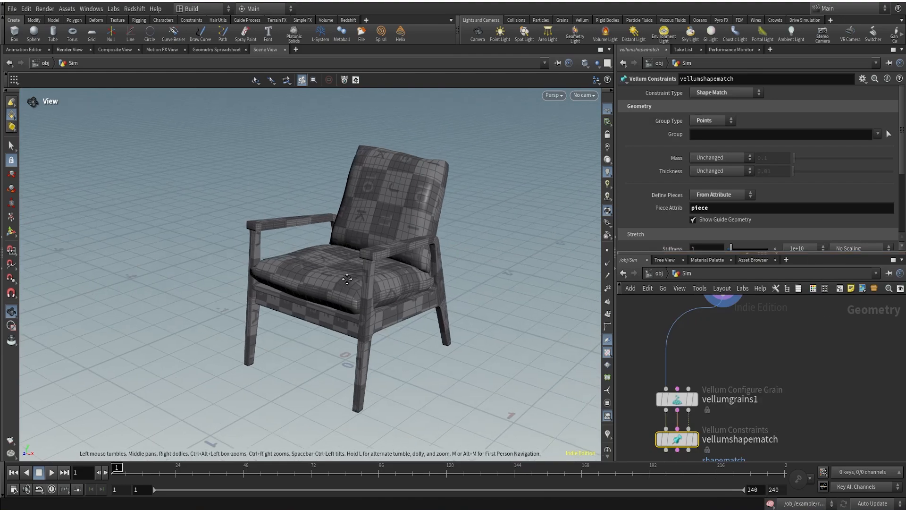
pyautogui.moveTo(346, 279); pyautogui.dragTo(346, 233, button='right')
pyautogui.scroll(-2, 835, 404)
pyautogui.moveTo(807, 388); pyautogui.dragTo(803, 333, button='middle')
pyautogui.scroll(3, 738, 359)
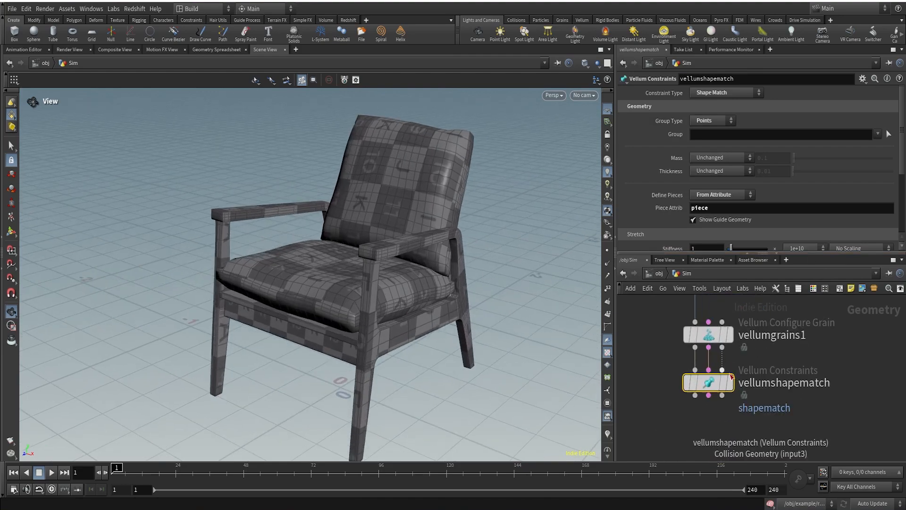
pyautogui.click(729, 384)
pyautogui.moveTo(388, 285); pyautogui.dragTo(419, 274)
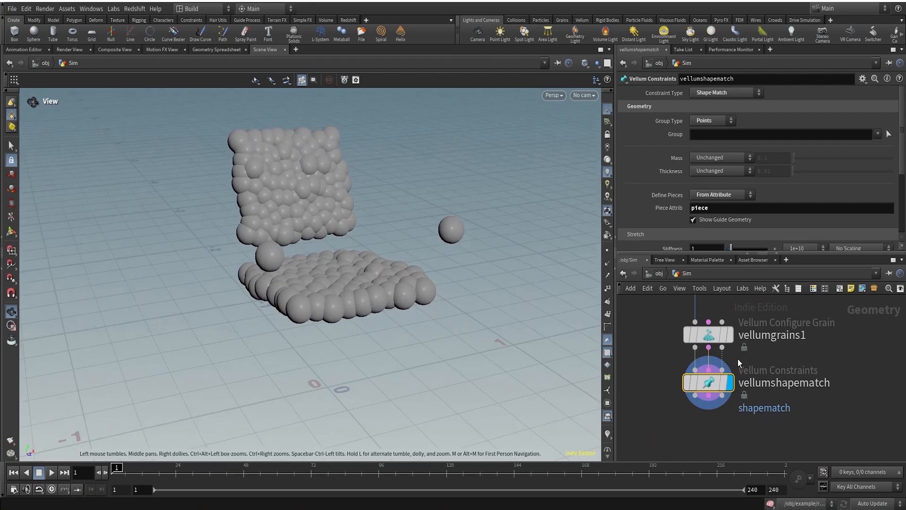
# Set the Max Spheres of vellumgrains1 to 3000 and its Particle Size to 0.015
pyautogui.click(708, 334)
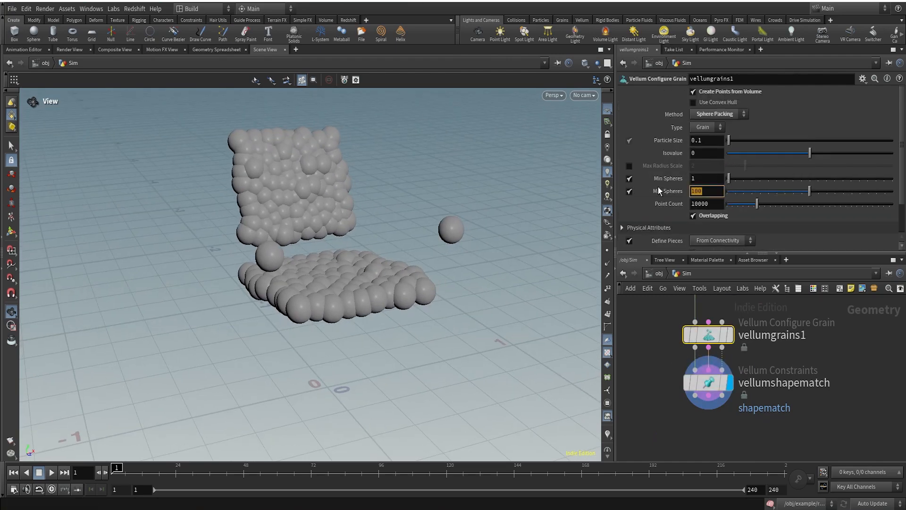
pyautogui.write('3000')
pyautogui.press('Return')
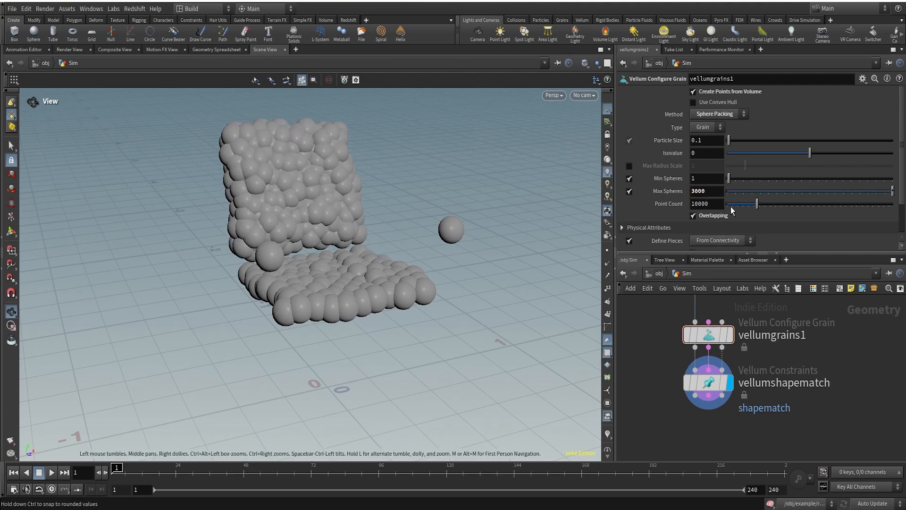
pyautogui.click(699, 140)
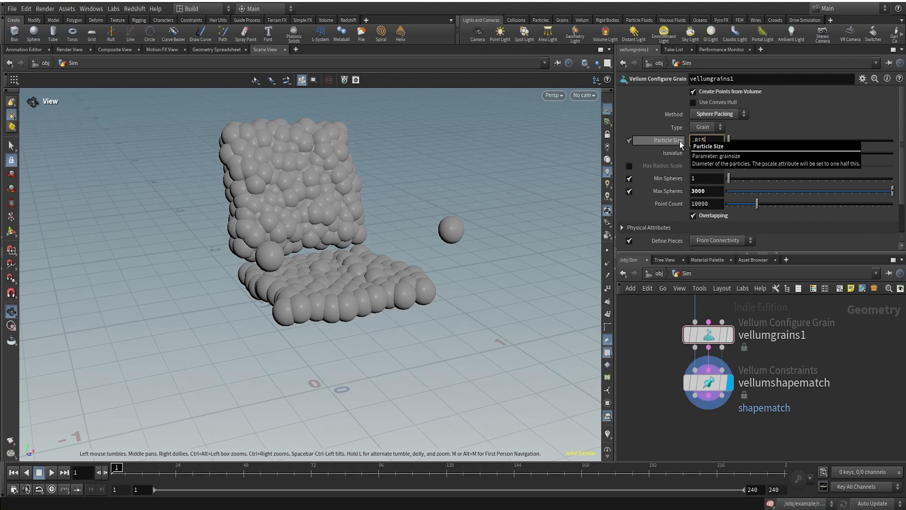
pyautogui.press('Return')
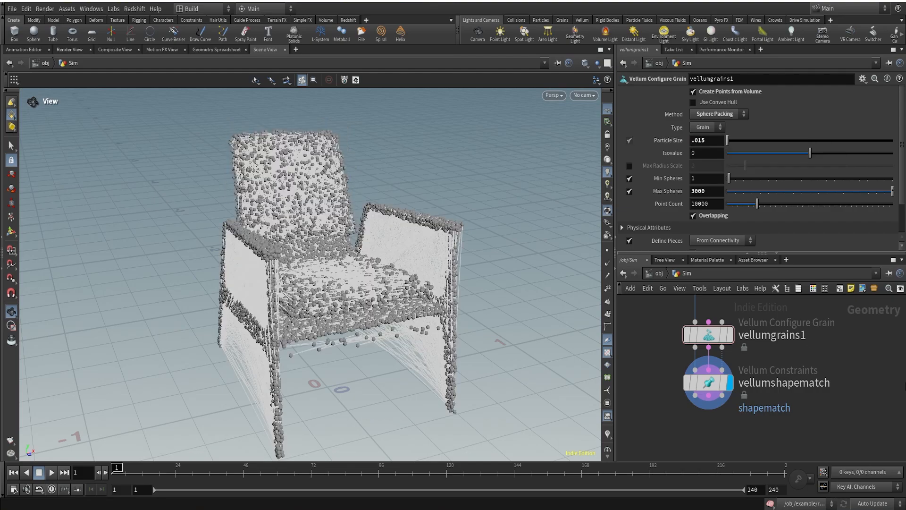
# Display vellumgrains1, enable its Max Radius Scale and raise the scale to about 6.79
pyautogui.click(729, 335)
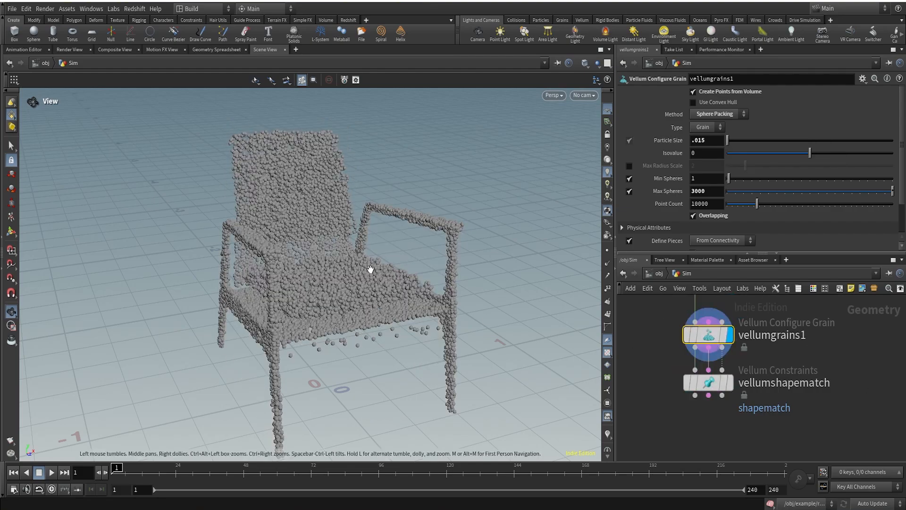
pyautogui.moveTo(346, 246); pyautogui.dragTo(416, 176)
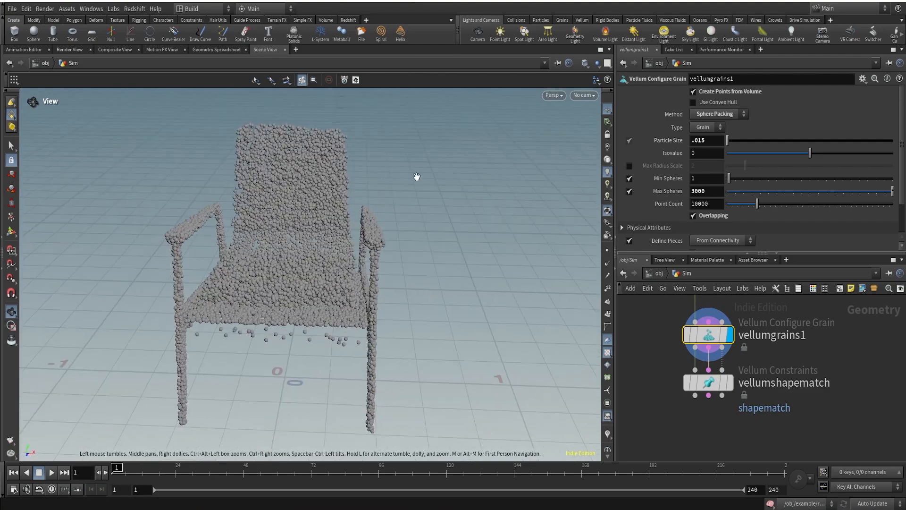
pyautogui.click(629, 166)
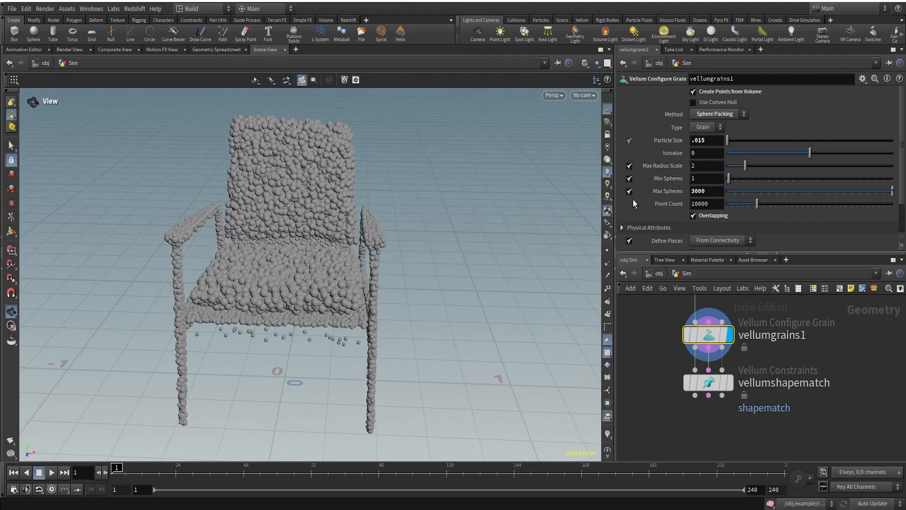
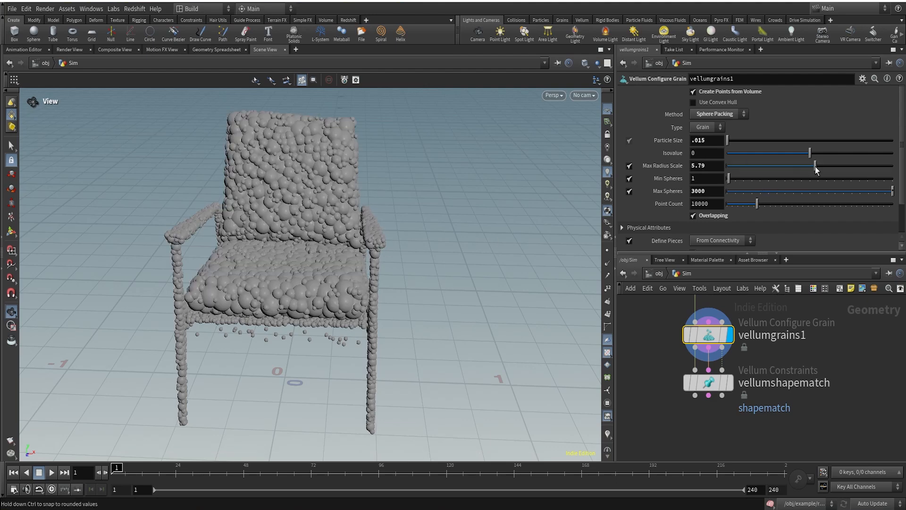
pyautogui.moveTo(820, 170); pyautogui.dragTo(834, 169)
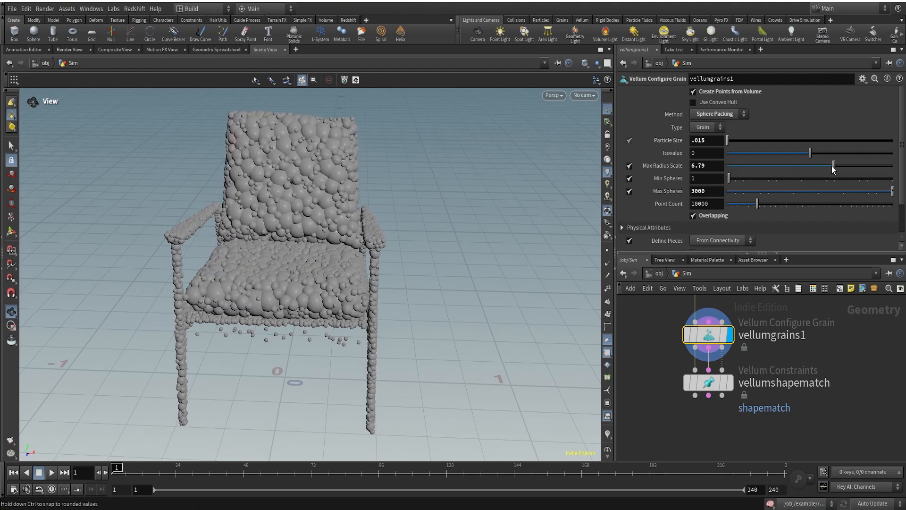
# Examine the loose spheres beneath the seat and compare the packed spheres with convert1's mesh
pyautogui.moveTo(224, 252)
pyautogui.mouseDown()
pyautogui.moveTo(376, 239)
pyautogui.moveTo(352, 222)
pyautogui.moveTo(230, 255)
pyautogui.mouseUp()
pyautogui.moveTo(267, 329); pyautogui.dragTo(496, 228, button='right')
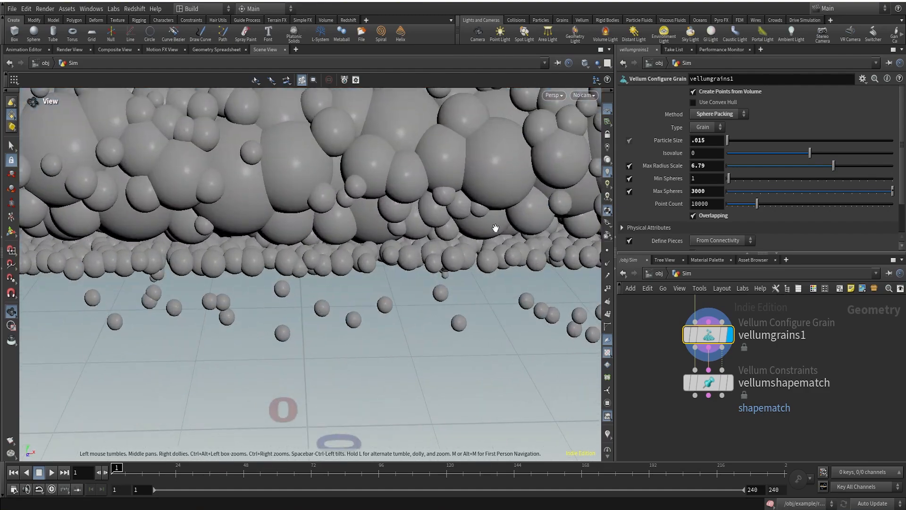
pyautogui.moveTo(483, 286); pyautogui.dragTo(421, 260)
pyautogui.moveTo(407, 276); pyautogui.dragTo(390, 308, button='right')
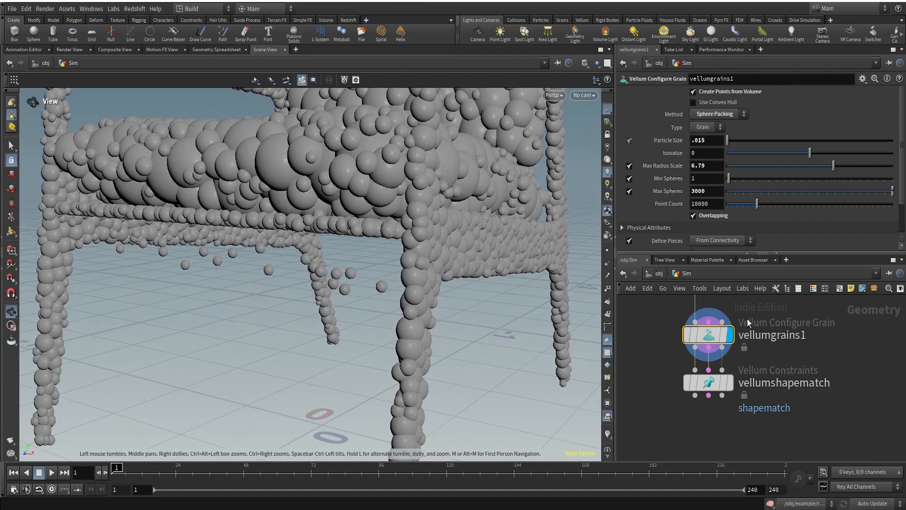
pyautogui.scroll(-1, 751, 323)
pyautogui.moveTo(762, 317); pyautogui.dragTo(792, 358, button='middle')
pyautogui.click(780, 315)
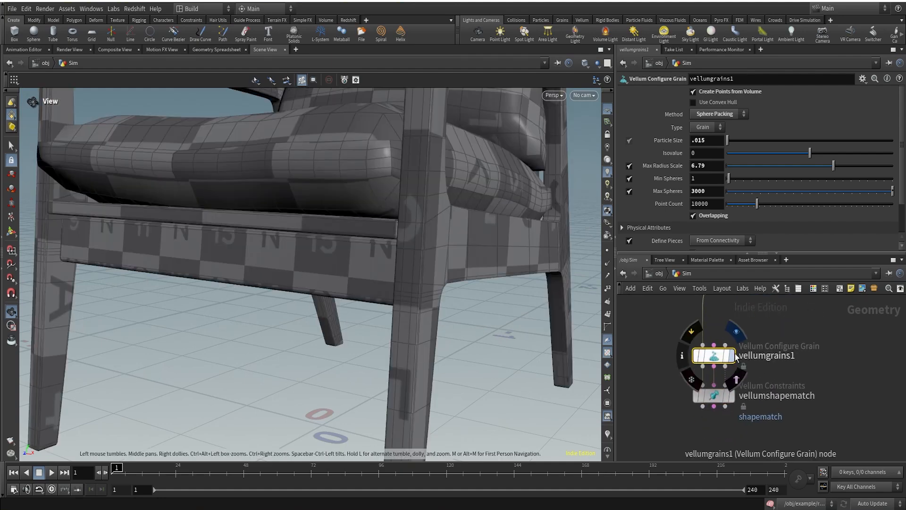
pyautogui.click(731, 355)
# Set the Max Spheres of vellumgrains1 to 5000 and inspect the spheres under the seat
pyautogui.moveTo(263, 275); pyautogui.dragTo(310, 283)
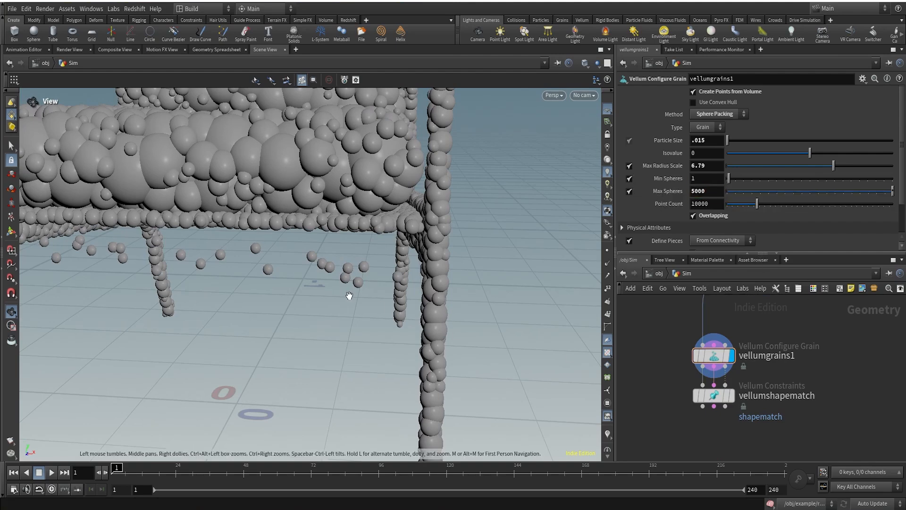
pyautogui.moveTo(316, 231); pyautogui.dragTo(252, 317, button='right')
pyautogui.moveTo(278, 301); pyautogui.dragTo(338, 330, button='middle')
pyautogui.moveTo(299, 277); pyautogui.dragTo(336, 278)
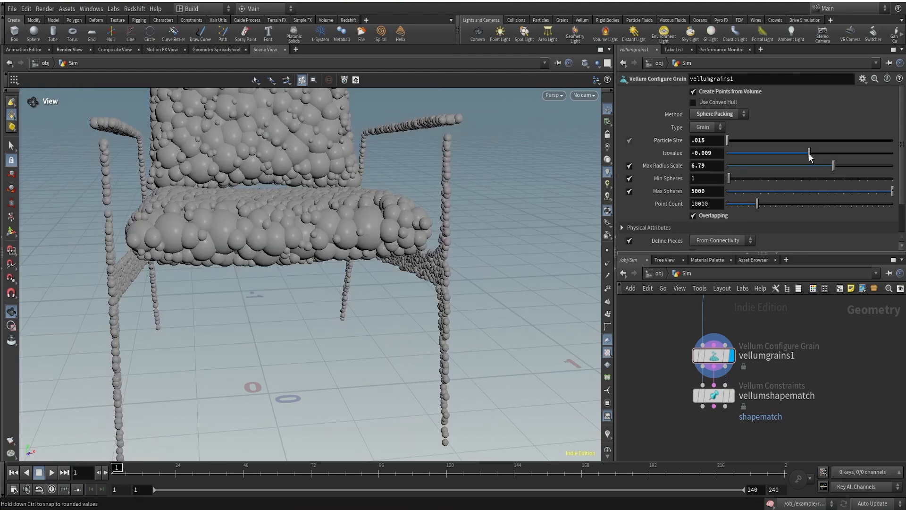
# Try different Isovalue settings on vellumgrains1, ending with 0.01
pyautogui.moveTo(809, 154); pyautogui.dragTo(814, 153)
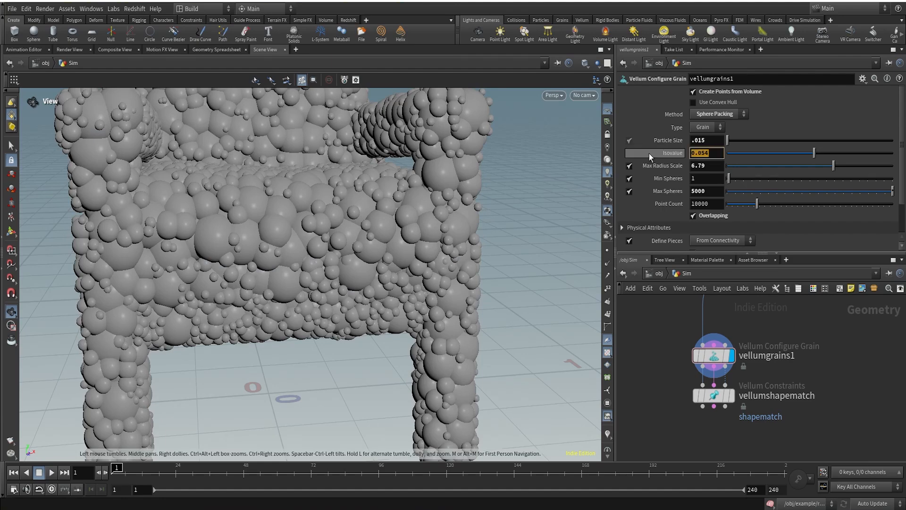
pyautogui.write('.01')
pyautogui.press('Return')
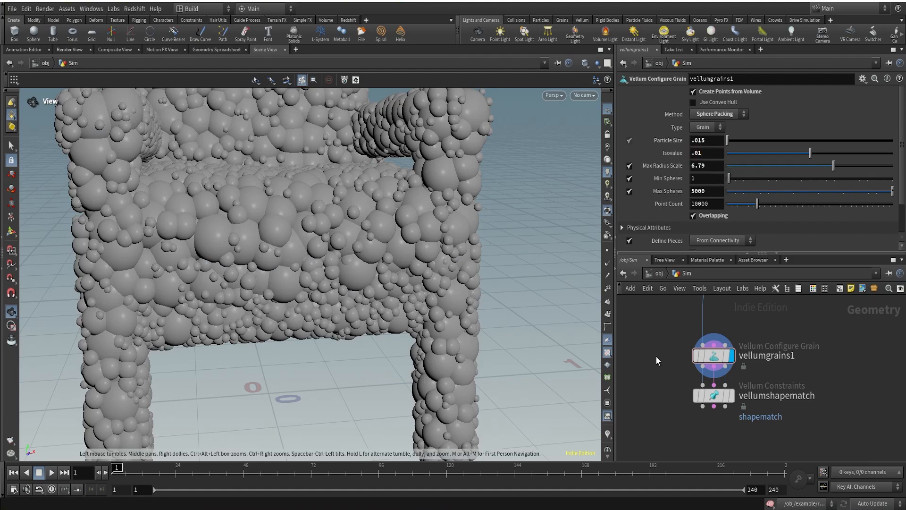
pyautogui.moveTo(249, 294); pyautogui.dragTo(287, 295)
# Show convert1 as a template overlay and examine how closely the spheres follow the chair's surface
pyautogui.scroll(-4, 783, 352)
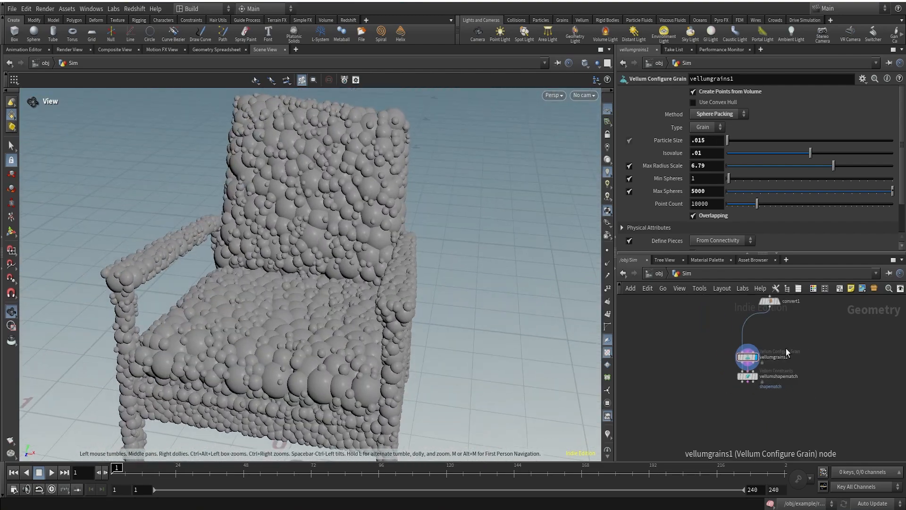
pyautogui.moveTo(787, 352); pyautogui.dragTo(783, 382, button='middle')
pyautogui.scroll(3, 775, 341)
pyautogui.moveTo(781, 345)
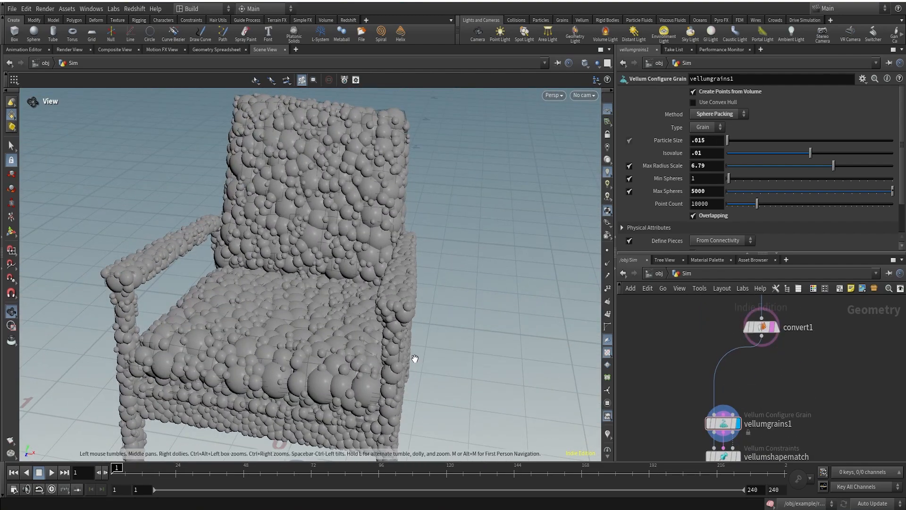
pyautogui.moveTo(410, 358); pyautogui.dragTo(353, 265)
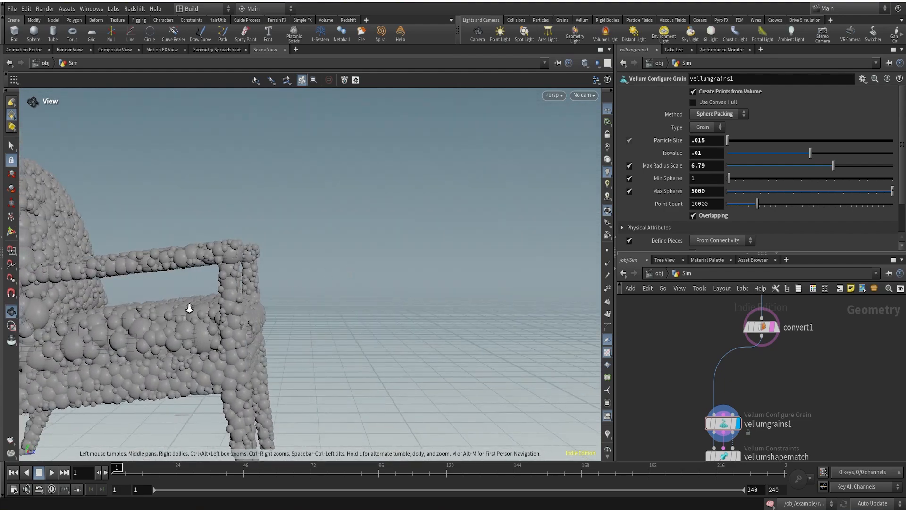
pyautogui.moveTo(190, 310); pyautogui.dragTo(364, 236, button='right')
pyautogui.moveTo(243, 294); pyautogui.dragTo(375, 260, button='middle')
pyautogui.moveTo(374, 259); pyautogui.dragTo(265, 235)
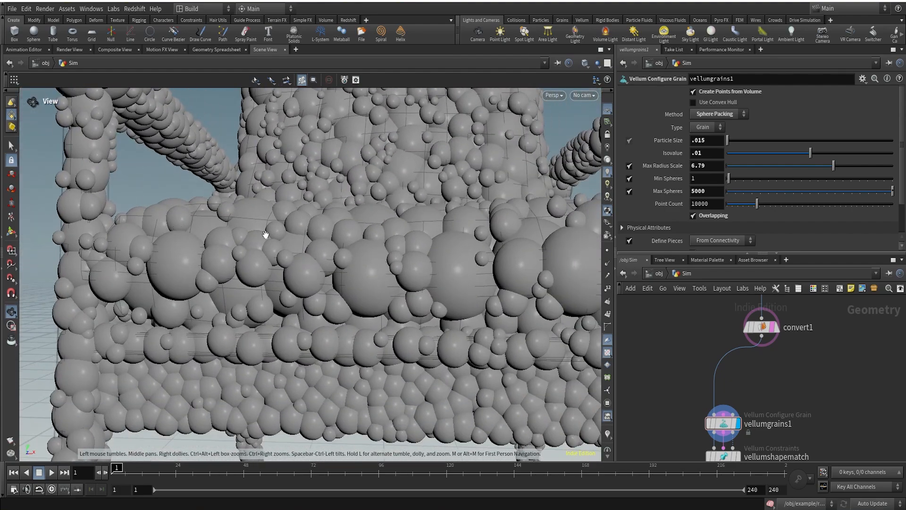
pyautogui.moveTo(265, 234); pyautogui.dragTo(330, 315, button='right')
pyautogui.moveTo(399, 403); pyautogui.dragTo(453, 297)
pyautogui.moveTo(453, 297); pyautogui.dragTo(584, 208, button='right')
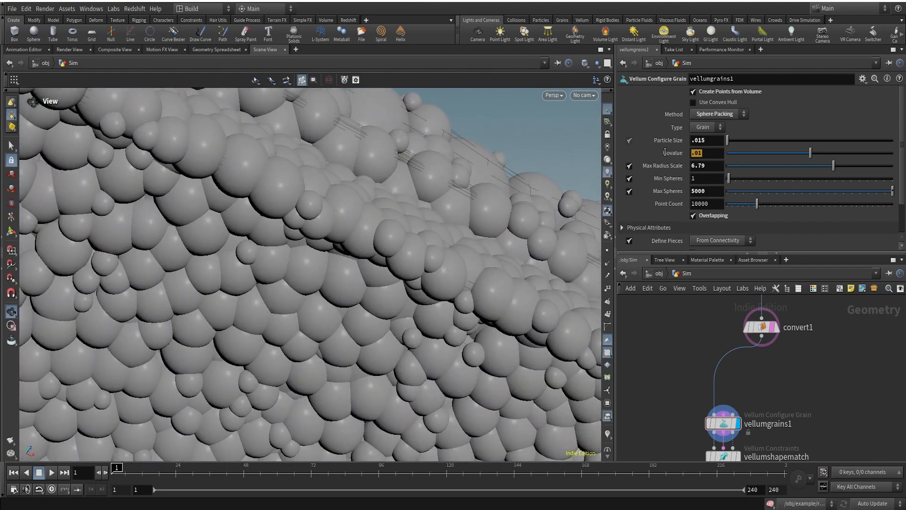
# Set the Isovalue of vellumgrains1 to 0.005 and check the sphere fit against the chair mesh up close
pyautogui.press('BackSpace')
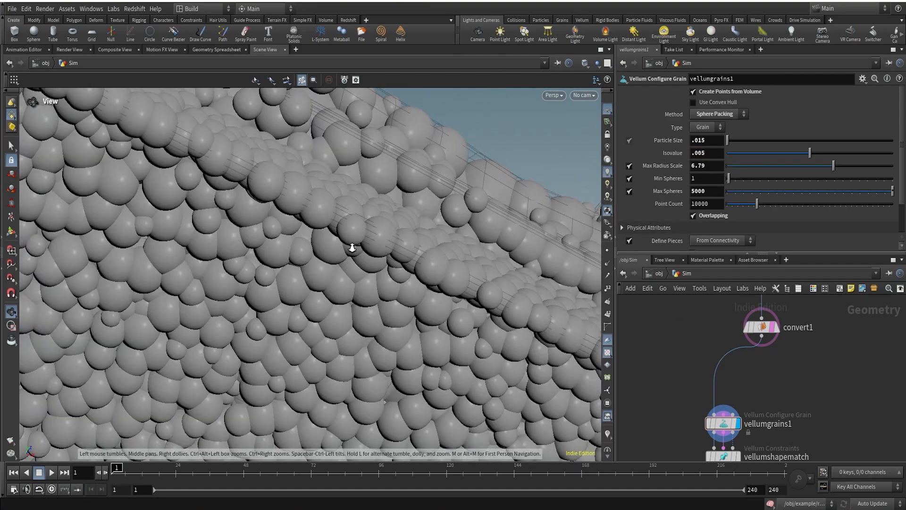
pyautogui.moveTo(352, 247); pyautogui.dragTo(417, 236, button='right')
pyautogui.moveTo(417, 237); pyautogui.dragTo(376, 294)
pyautogui.moveTo(376, 294); pyautogui.dragTo(314, 312, button='right')
pyautogui.moveTo(313, 311); pyautogui.dragTo(369, 259)
pyautogui.moveTo(369, 259); pyautogui.dragTo(503, 177, button='right')
# Examine the sphere coverage across the chair's backrest, armrests, seat and legs
pyautogui.moveTo(504, 177); pyautogui.dragTo(367, 203)
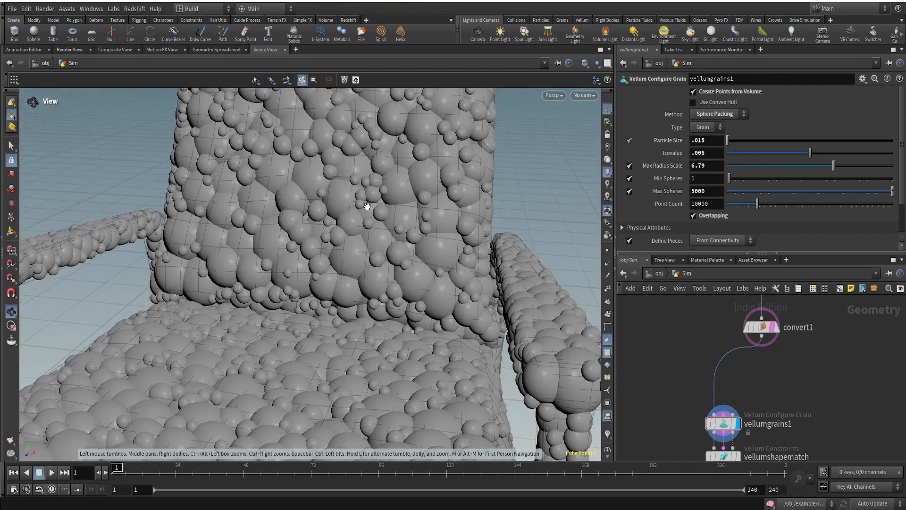
pyautogui.moveTo(367, 203); pyautogui.dragTo(361, 177, button='right')
pyautogui.moveTo(361, 177); pyautogui.dragTo(393, 238, button='middle')
pyautogui.moveTo(393, 238)
pyautogui.mouseDown()
pyautogui.moveTo(248, 245)
pyautogui.moveTo(390, 245)
pyautogui.mouseUp()
pyautogui.moveTo(334, 229); pyautogui.dragTo(318, 317, button='right')
pyautogui.moveTo(318, 318); pyautogui.dragTo(334, 291, button='middle')
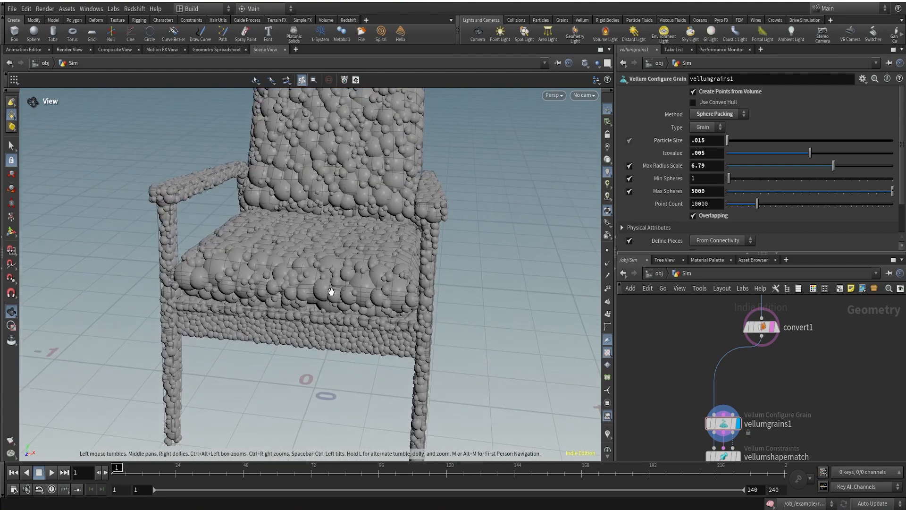
pyautogui.moveTo(333, 291); pyautogui.dragTo(444, 238, button='right')
pyautogui.moveTo(377, 250); pyautogui.dragTo(361, 288, button='right')
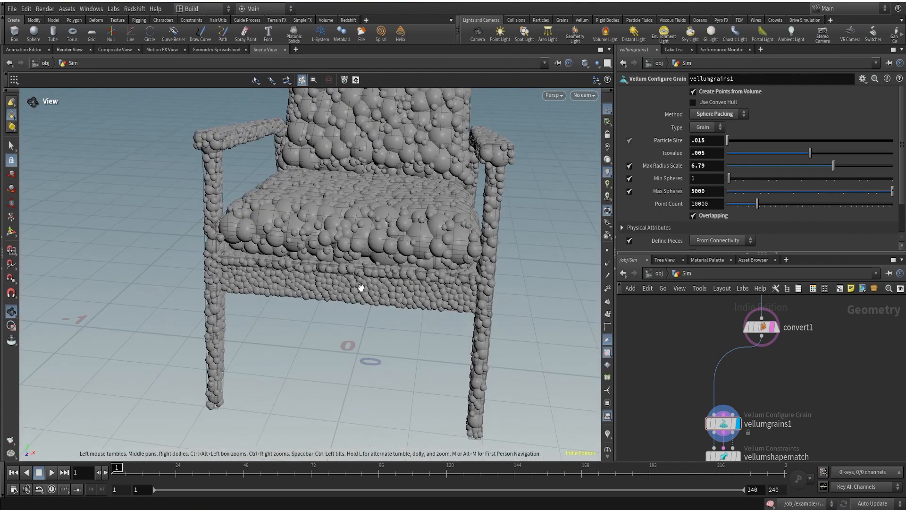
# Turn off the template overlay of convert1 and display the result of vellumshapematch
pyautogui.moveTo(344, 257); pyautogui.dragTo(389, 223)
pyautogui.scroll(-3, 757, 386)
pyautogui.moveTo(776, 401); pyautogui.dragTo(771, 344, button='middle')
pyautogui.scroll(6, 740, 373)
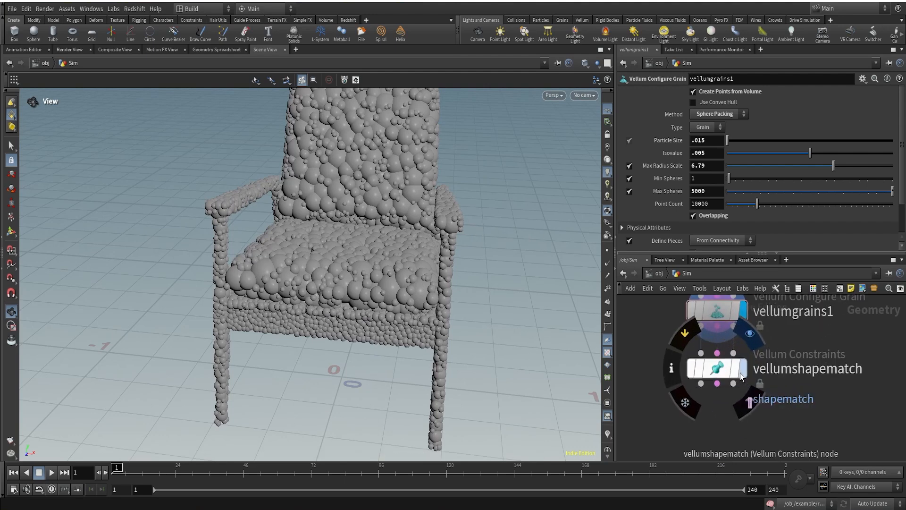
pyautogui.click(742, 370)
pyautogui.scroll(-6, 414, 217)
pyautogui.scroll(-4, 819, 338)
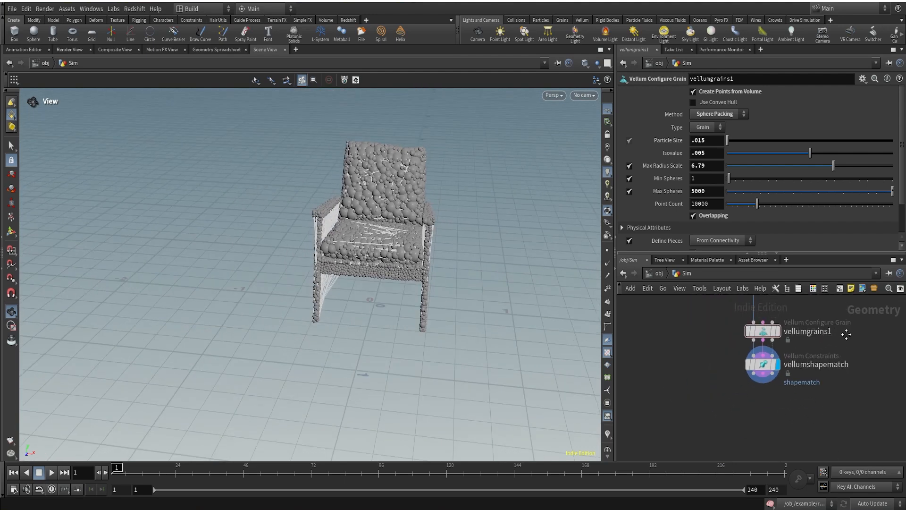
pyautogui.moveTo(845, 334); pyautogui.dragTo(810, 453, button='middle')
pyautogui.moveTo(819, 398); pyautogui.dragTo(811, 448, button='middle')
pyautogui.moveTo(838, 366); pyautogui.dragTo(822, 322, button='middle')
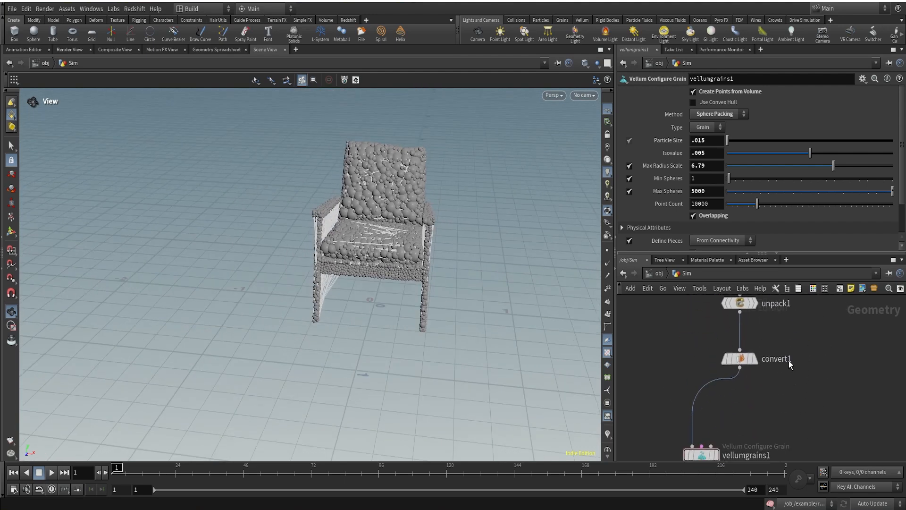
# Insert a Transform node between convert1 and vellumgrains1 and display its result
pyautogui.scroll(4, 759, 405)
pyautogui.press('Tab')
pyautogui.write('trans')
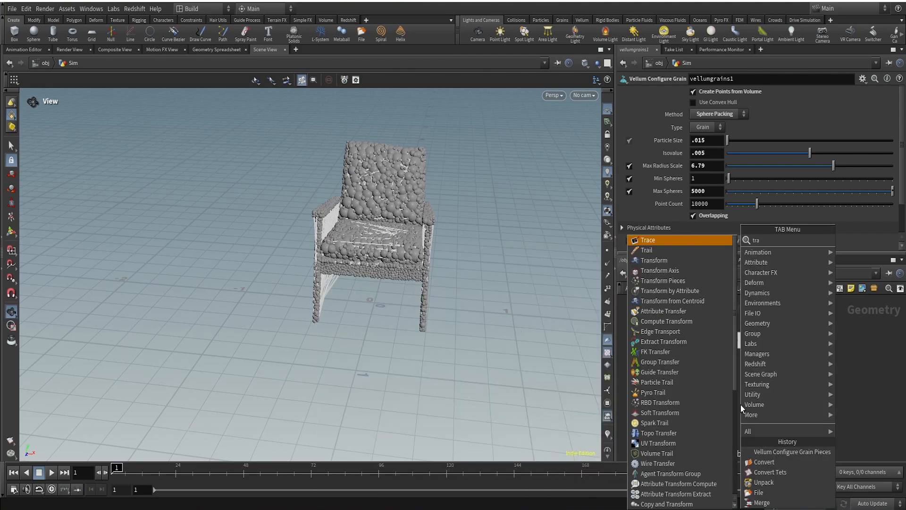
pyautogui.press('Return')
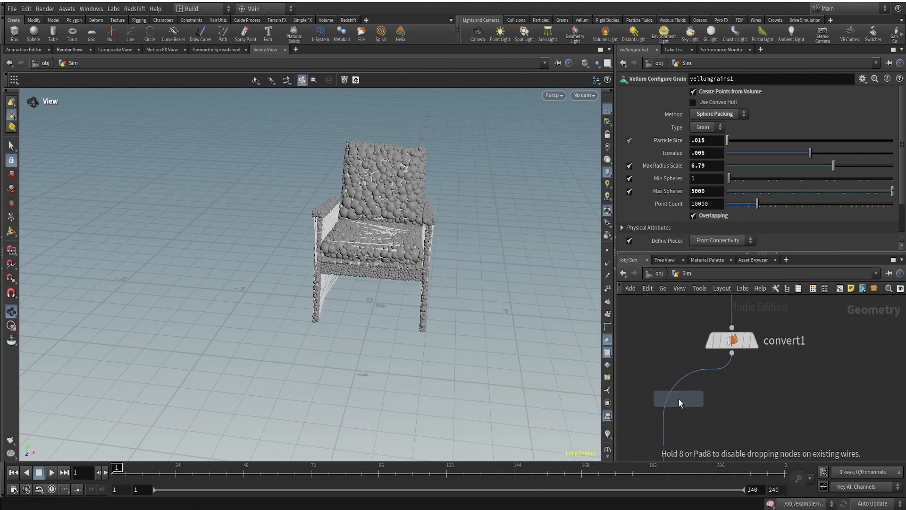
pyautogui.click(669, 395)
pyautogui.moveTo(669, 403); pyautogui.dragTo(727, 423)
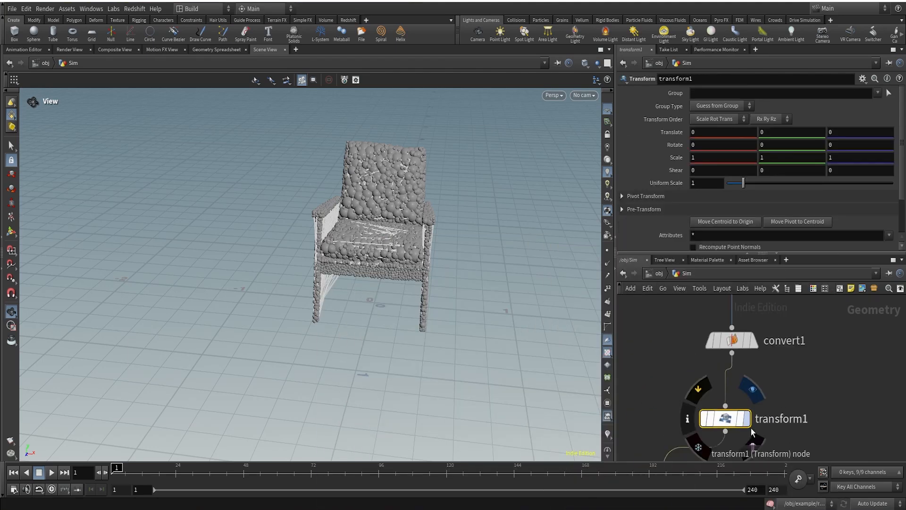
pyautogui.click(746, 420)
# Raise the chair above the ground by setting the Y translation of transform1 to 0.8
pyautogui.moveTo(393, 211); pyautogui.dragTo(483, 182)
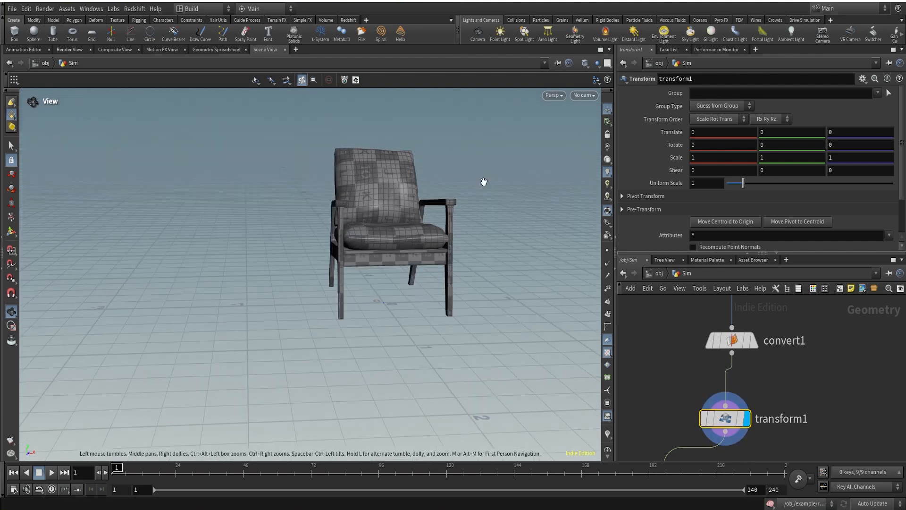
pyautogui.moveTo(799, 133); pyautogui.dragTo(854, 151, button='middle')
pyautogui.moveTo(348, 173); pyautogui.dragTo(414, 152)
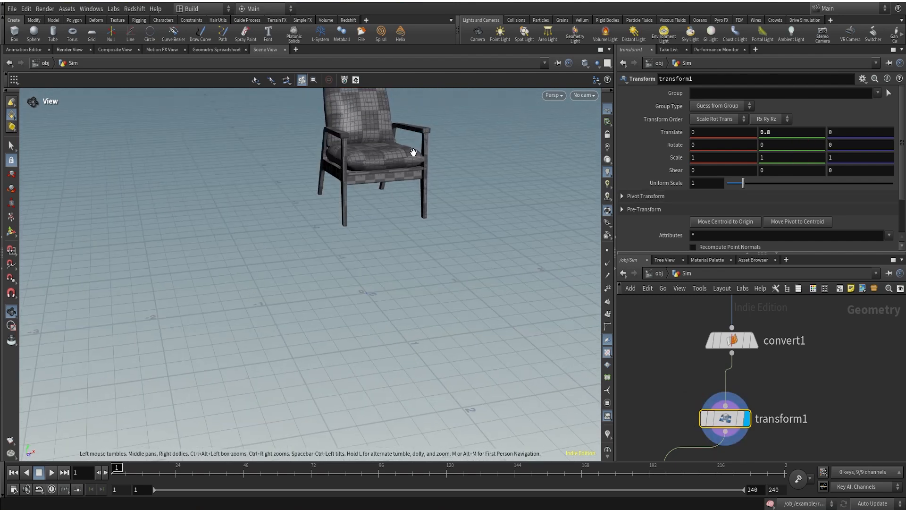
# Display the result of vellumshapematch to check the raised chair's grains and constraints
pyautogui.scroll(-6, 764, 396)
pyautogui.moveTo(796, 423); pyautogui.dragTo(780, 315, button='middle')
pyautogui.scroll(2, 727, 347)
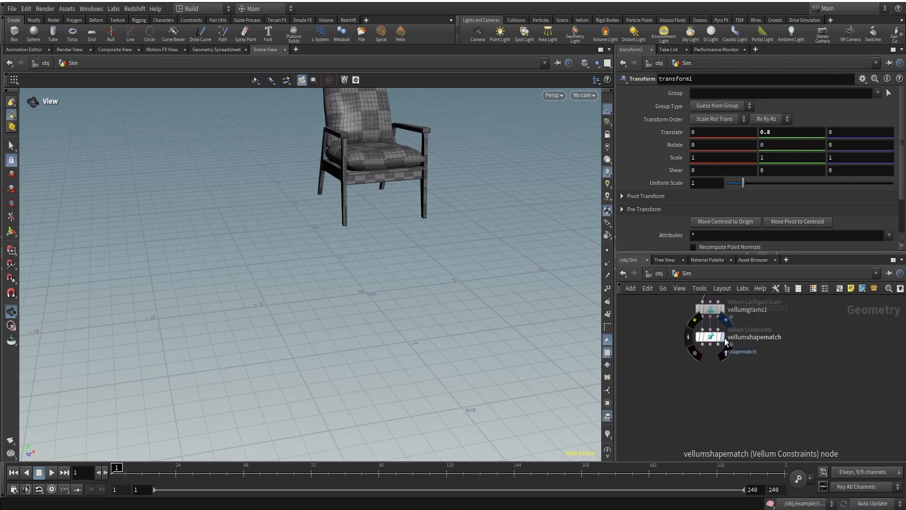
pyautogui.click(726, 339)
pyautogui.scroll(4, 728, 369)
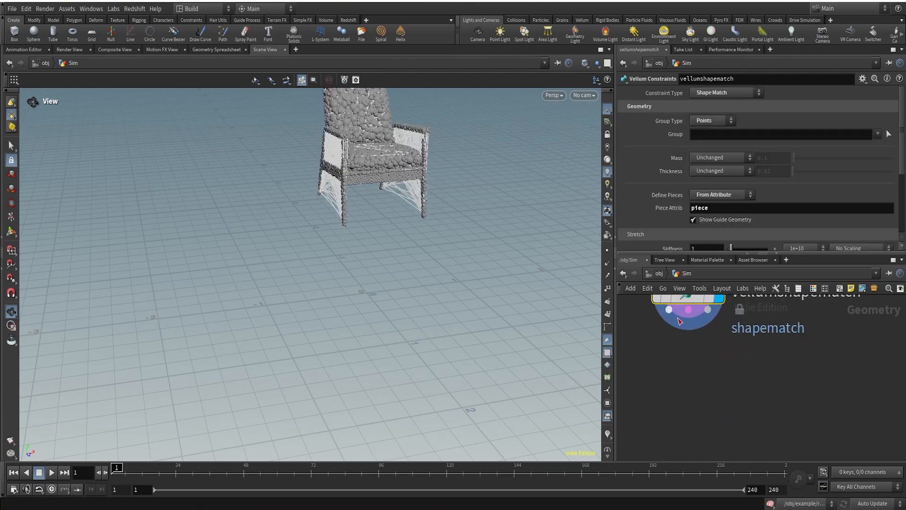
# Add a Vellum Solver wired to the three outputs of vellumshapematch, display it and view the whole chair
pyautogui.click(699, 315)
pyautogui.click(692, 395)
pyautogui.write('vso')
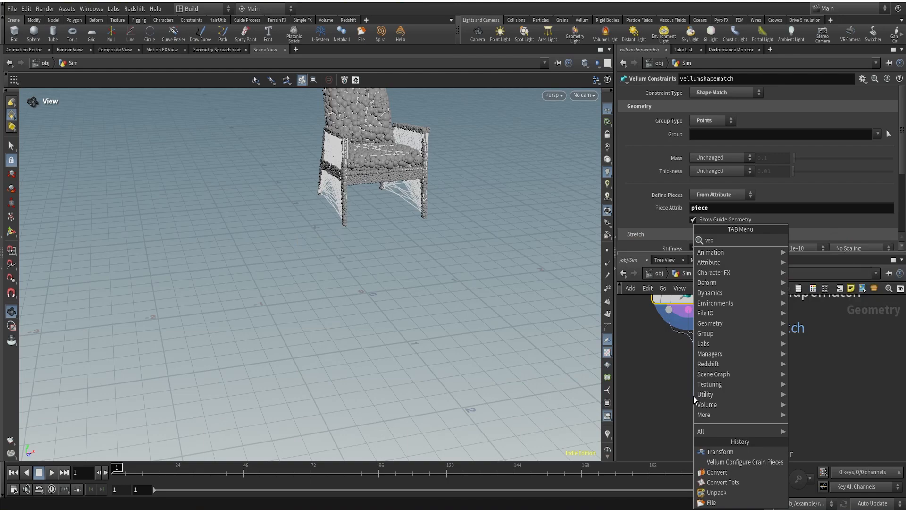
pyautogui.press('Return')
pyautogui.click(737, 439)
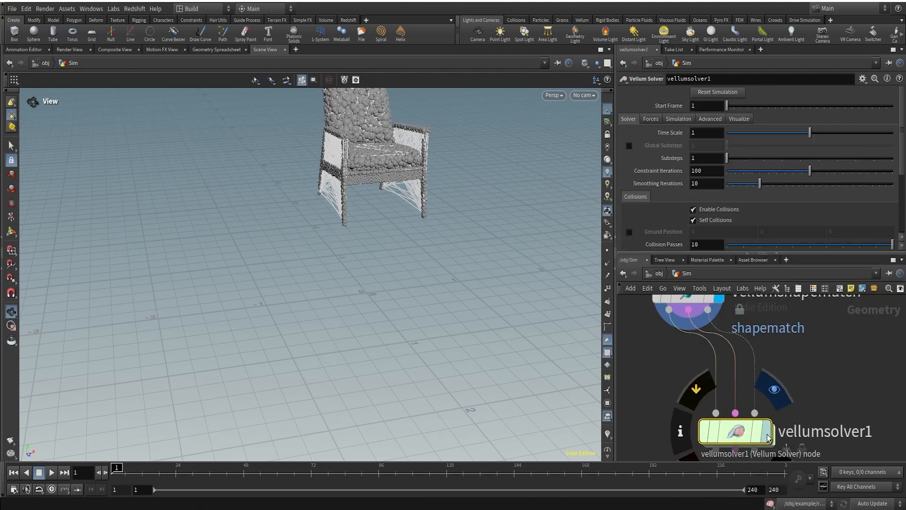
pyautogui.hotkey('space', 'g')
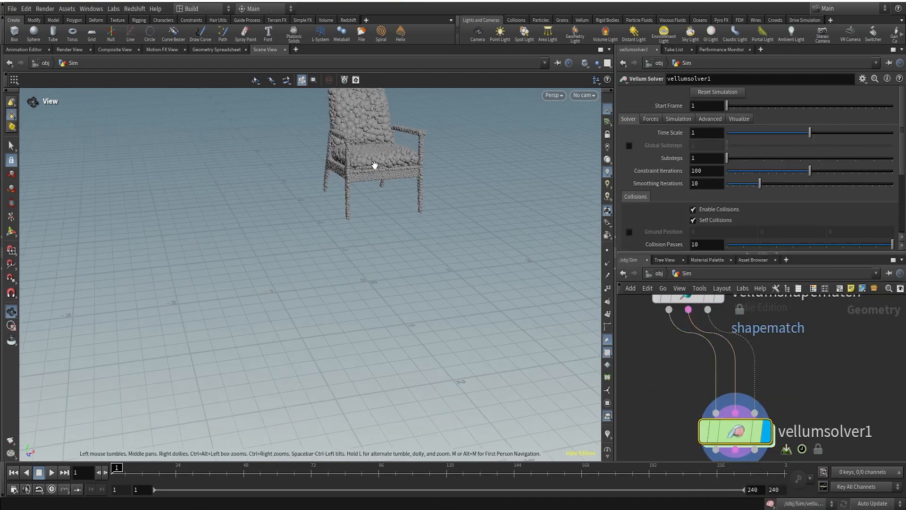
pyautogui.moveTo(374, 164); pyautogui.dragTo(275, 230)
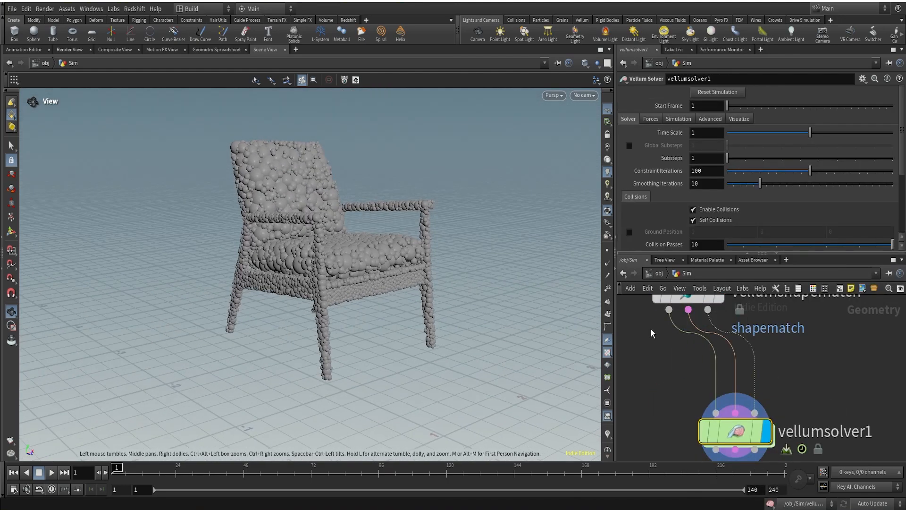
# Enable the solver's Ground Position at 0, 0, 0, try playing the simulation and return to the first frame
pyautogui.scroll(-2, 805, 383)
pyautogui.click(629, 232)
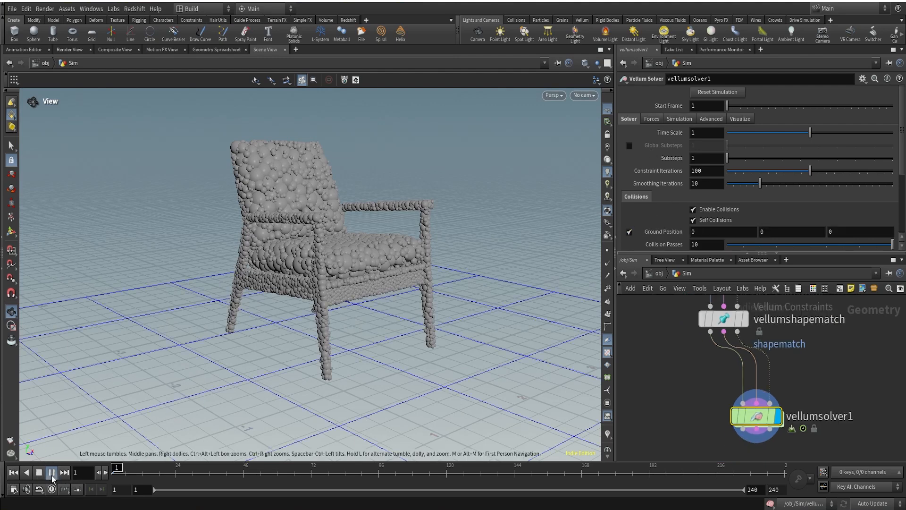
pyautogui.click(52, 474)
pyautogui.click(52, 473)
pyautogui.click(13, 472)
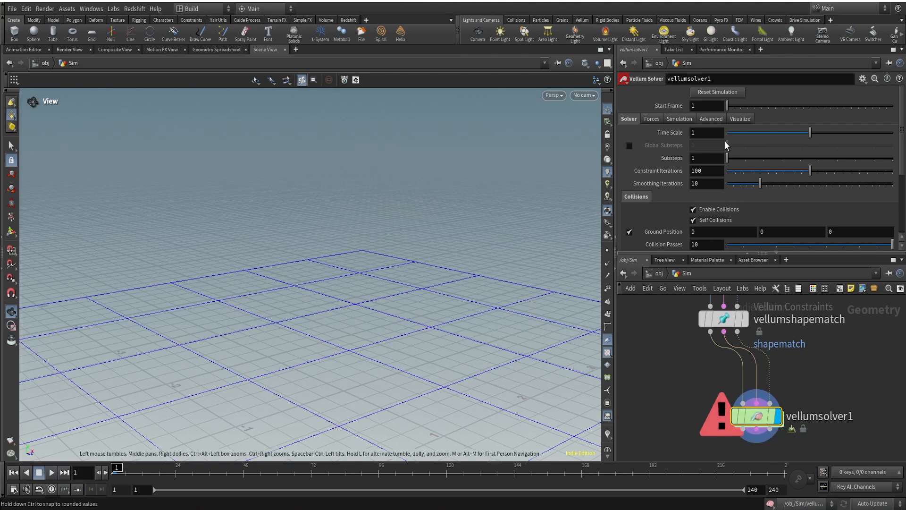
# Turn off OpenCL Neighbor Search in the advanced OpenCL settings of vellumsolver1
pyautogui.click(712, 119)
pyautogui.scroll(-4, 679, 211)
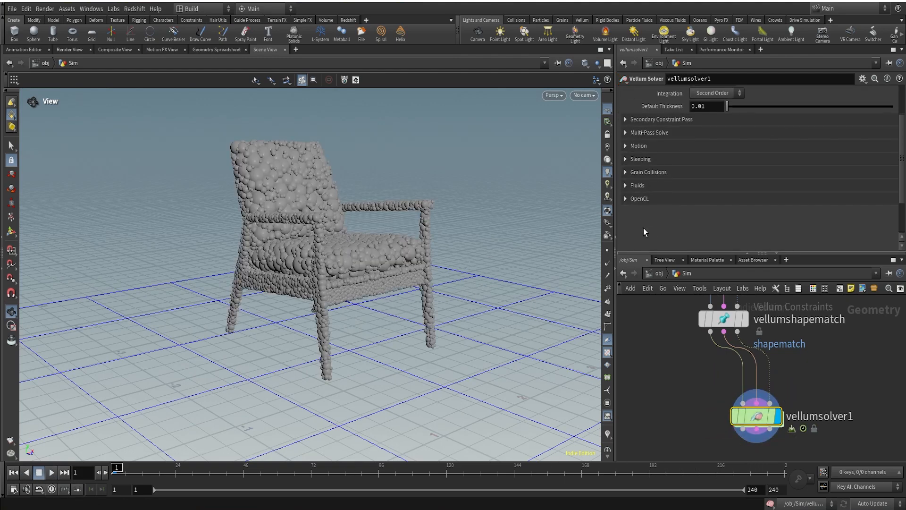
pyautogui.click(624, 199)
pyautogui.scroll(-1, 661, 212)
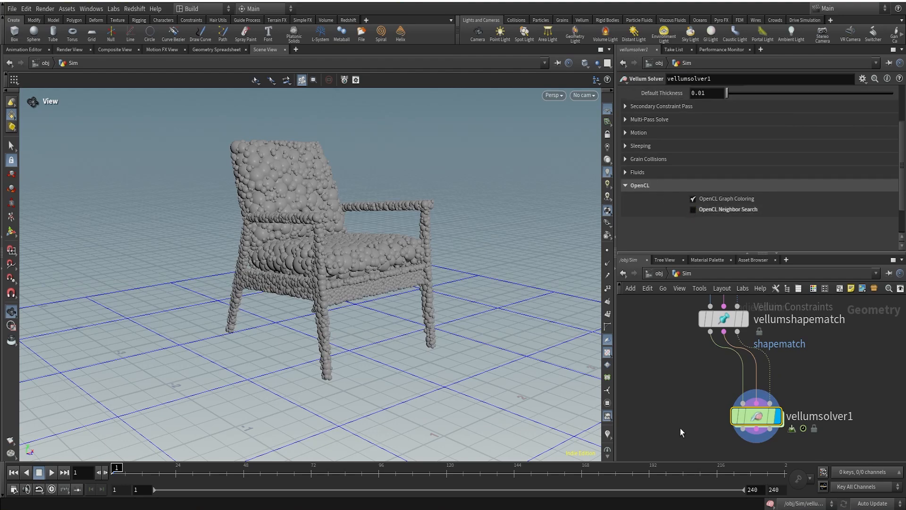
# Play the simulation and scrub through its frames to examine how the chair parts fall onto the ground
pyautogui.click(49, 477)
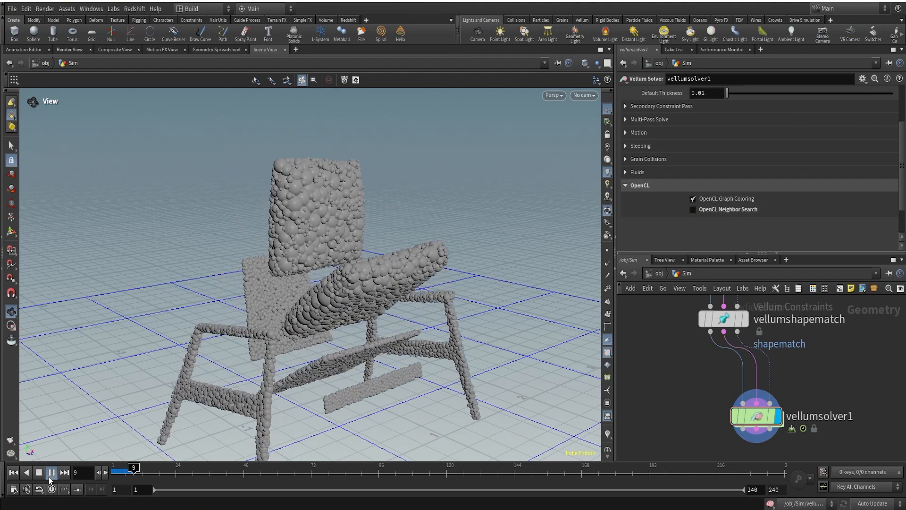
pyautogui.scroll(-3, 246, 370)
pyautogui.moveTo(246, 370); pyautogui.dragTo(212, 264, button='middle')
pyautogui.moveTo(286, 269); pyautogui.dragTo(284, 283)
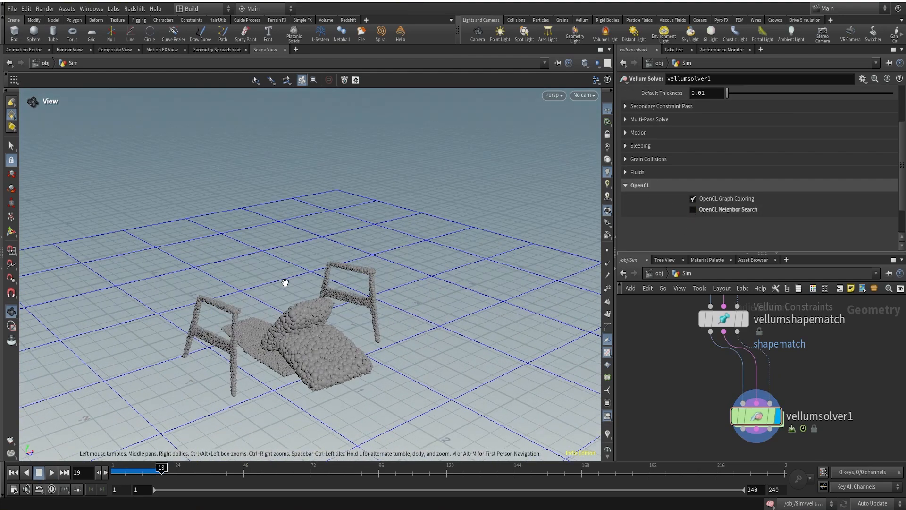
pyautogui.moveTo(127, 474); pyautogui.dragTo(79, 474)
pyautogui.click(51, 472)
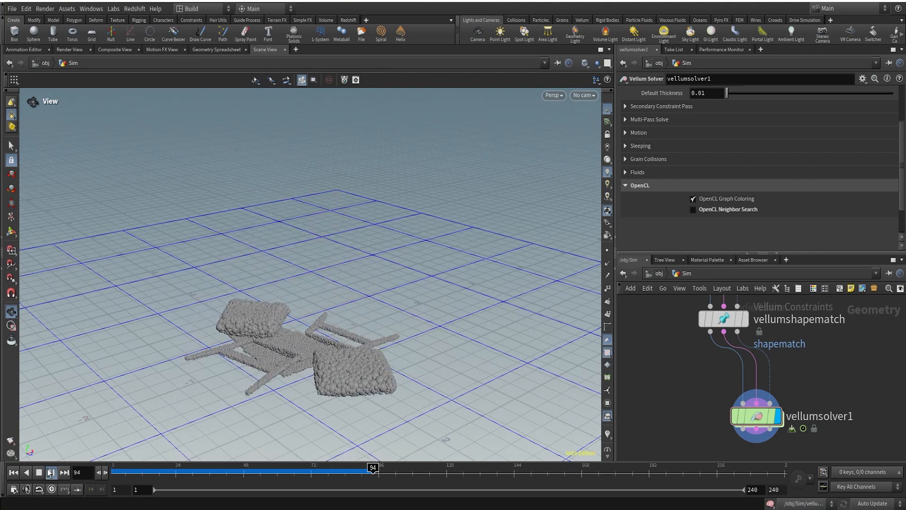
pyautogui.click(50, 473)
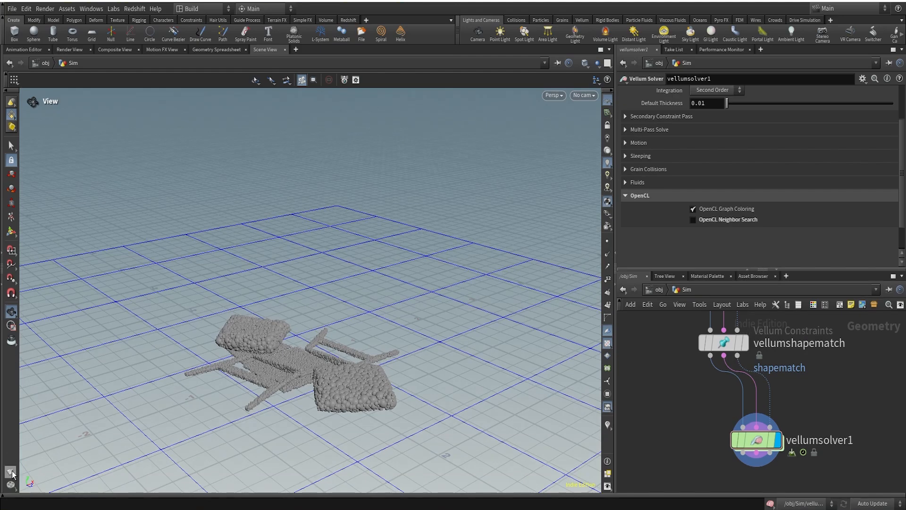
pyautogui.moveTo(117, 470); pyautogui.dragTo(229, 468)
pyautogui.moveTo(286, 467); pyautogui.dragTo(134, 474)
# Open the settings of vellumgrains1 and inspect the separated chair parts at frame 9 from several angles
pyautogui.scroll(-2, 773, 373)
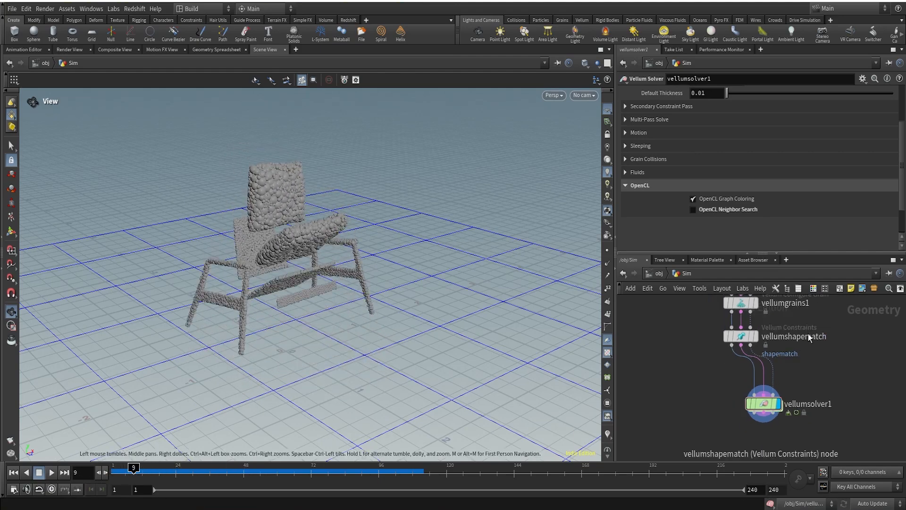
pyautogui.moveTo(811, 338); pyautogui.dragTo(809, 417, button='middle')
pyautogui.scroll(3, 769, 372)
pyautogui.click(725, 393)
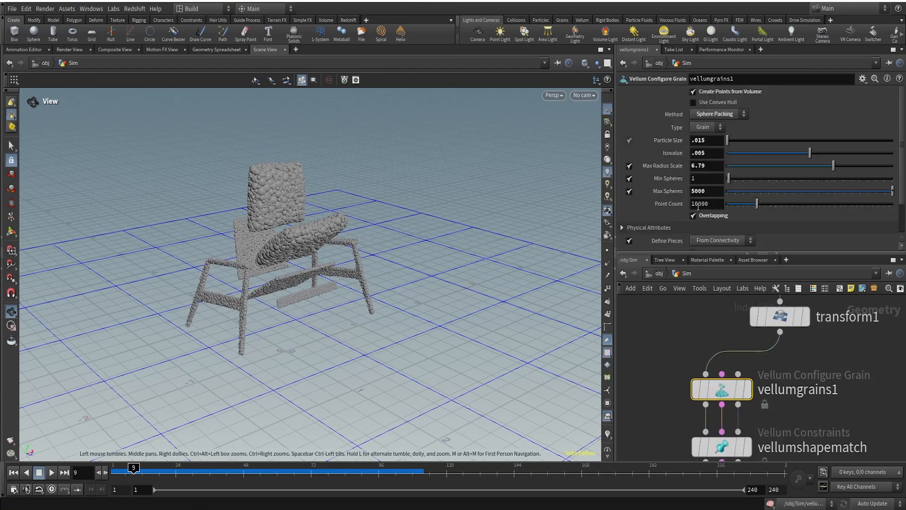
pyautogui.scroll(-2, 712, 218)
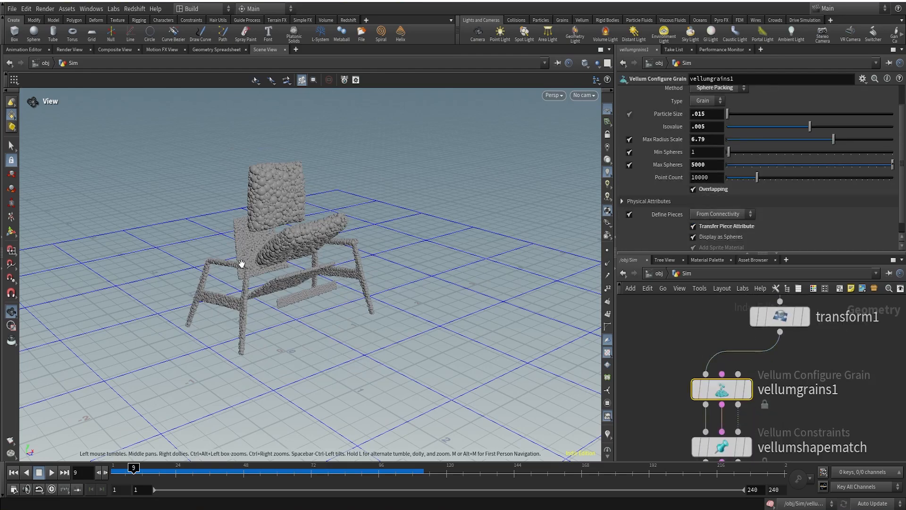
pyautogui.scroll(3, 302, 248)
pyautogui.moveTo(397, 208); pyautogui.dragTo(220, 250)
pyautogui.moveTo(412, 286); pyautogui.dragTo(534, 263)
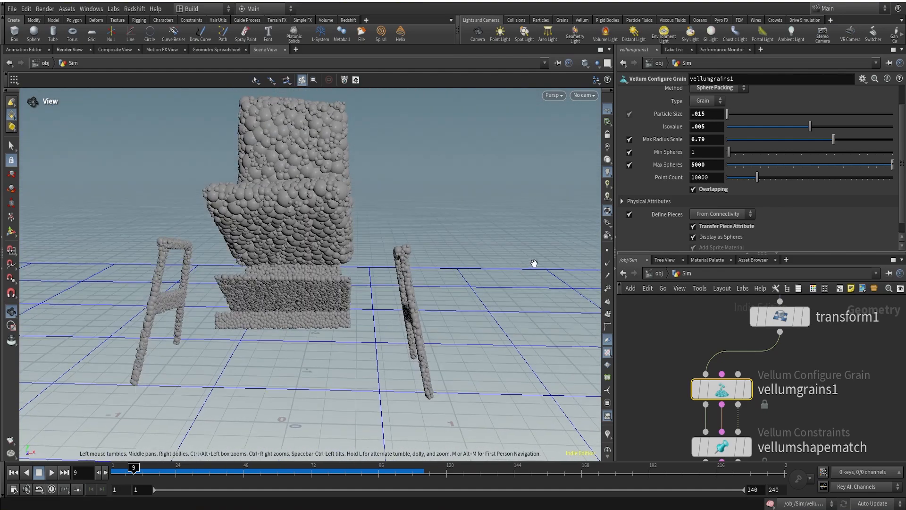
# Display the result of transform1 and examine the chair mesh's cushions and frame parts up close
pyautogui.scroll(-3, 898, 380)
pyautogui.scroll(2, 858, 347)
pyautogui.click(842, 341)
pyautogui.click(818, 339)
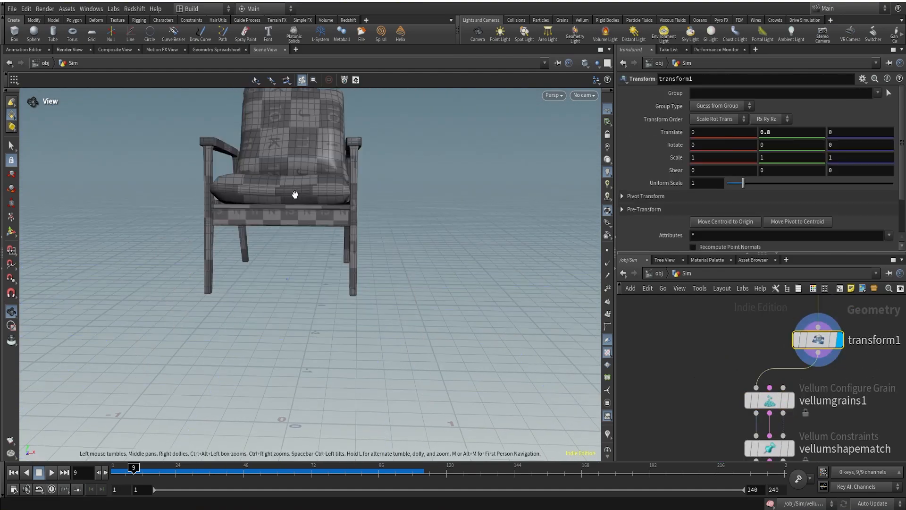
pyautogui.moveTo(296, 192); pyautogui.dragTo(332, 282)
pyautogui.moveTo(332, 282); pyautogui.dragTo(409, 193, button='right')
pyautogui.moveTo(370, 261); pyautogui.dragTo(353, 211)
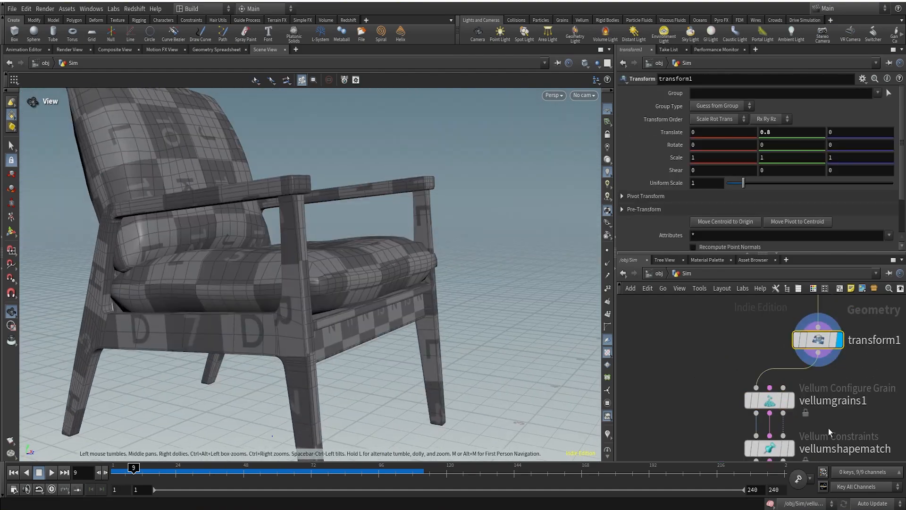
# Review the piece settings of vellumgrains1, then display its packed spheres on the chair
pyautogui.click(769, 401)
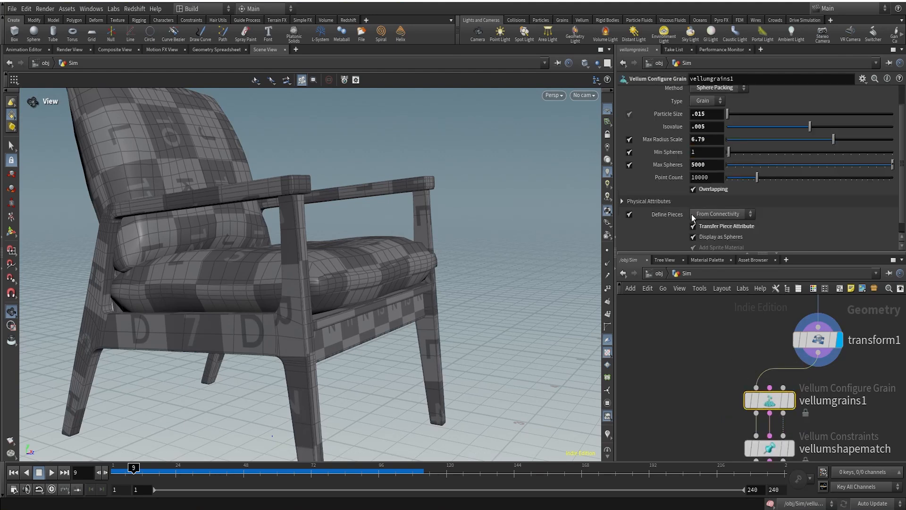
pyautogui.moveTo(330, 297); pyautogui.dragTo(262, 315)
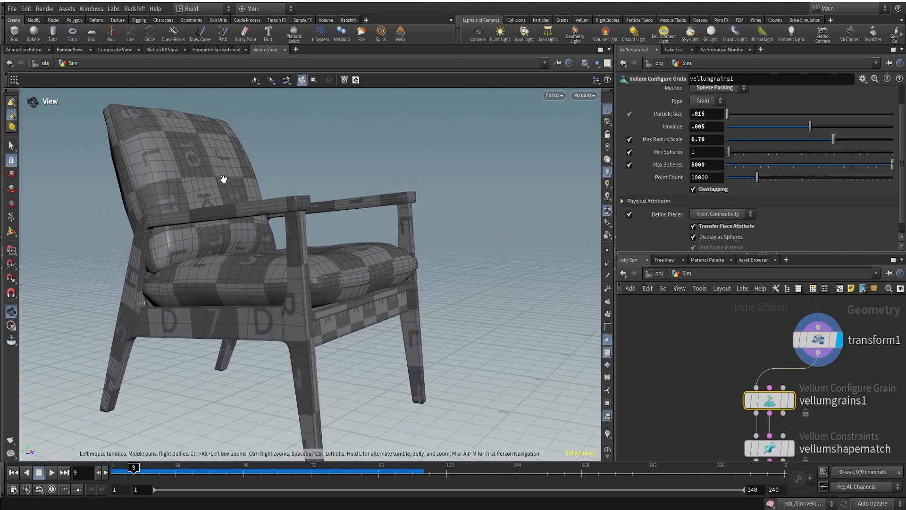
pyautogui.scroll(-3, 748, 355)
pyautogui.moveTo(786, 362); pyautogui.dragTo(772, 330, button='middle')
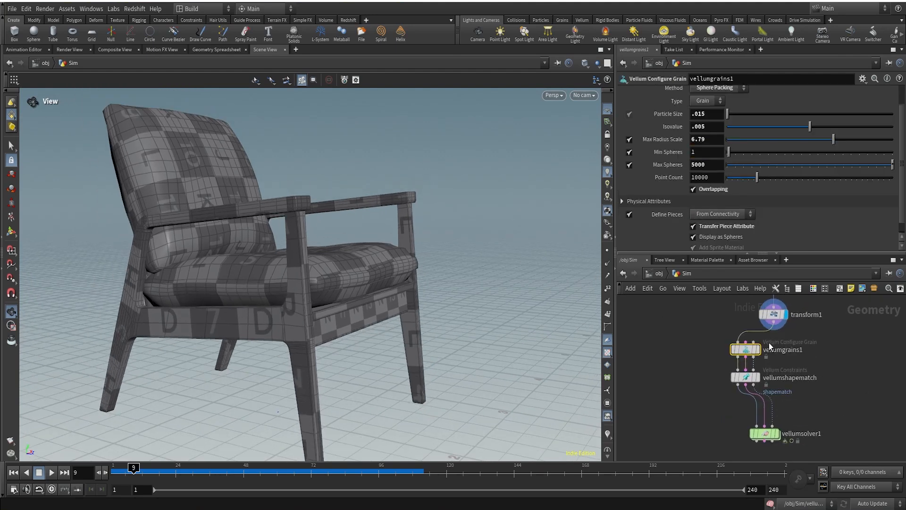
pyautogui.scroll(3, 769, 344)
pyautogui.click(751, 353)
pyautogui.moveTo(301, 194); pyautogui.dragTo(249, 216)
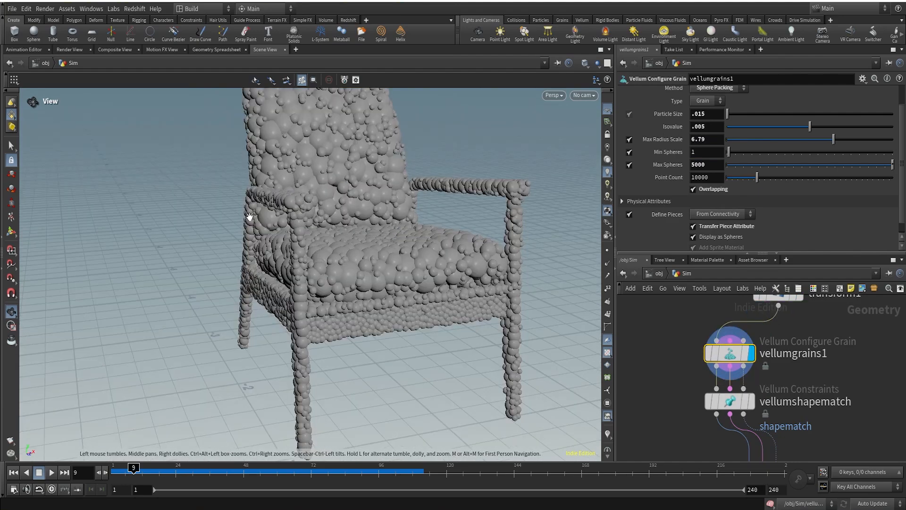
# Move vellumgrains1, vellumshapematch and vellumsolver1 down together to make room below transform1
pyautogui.scroll(-3, 891, 426)
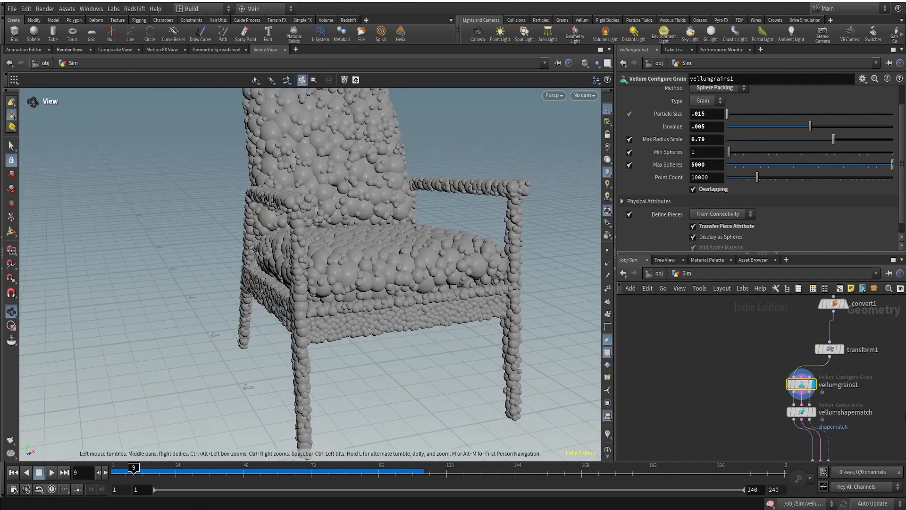
pyautogui.moveTo(788, 312); pyautogui.dragTo(719, 371, button='middle')
pyautogui.scroll(-3, 718, 370)
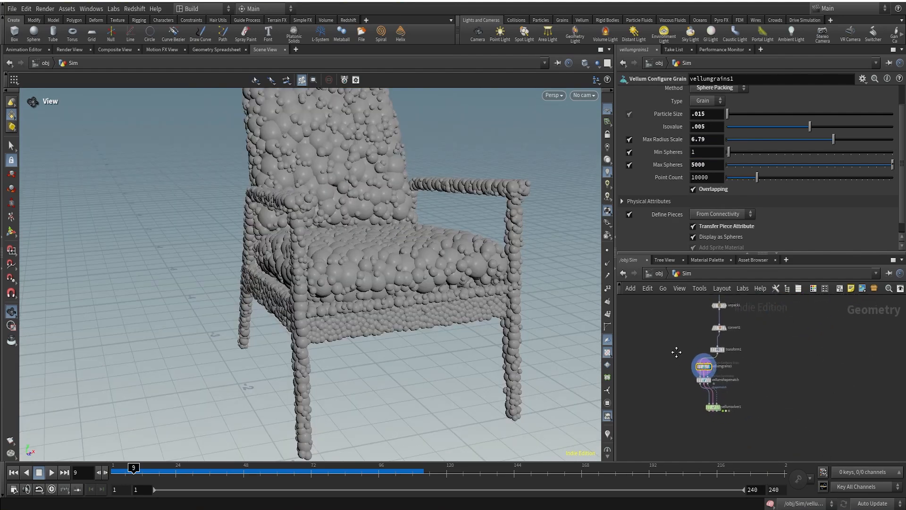
pyautogui.scroll(5, 664, 362)
pyautogui.moveTo(672, 351); pyautogui.dragTo(836, 471)
pyautogui.moveTo(847, 439); pyautogui.dragTo(836, 382, button='middle')
pyautogui.moveTo(736, 306); pyautogui.dragTo(739, 439)
# Insert an Attribute Wrangle between transform1 and vellumgrains1, display it and view the whole chair mesh
pyautogui.click(755, 370)
pyautogui.press('Tab')
pyautogui.write('aw')
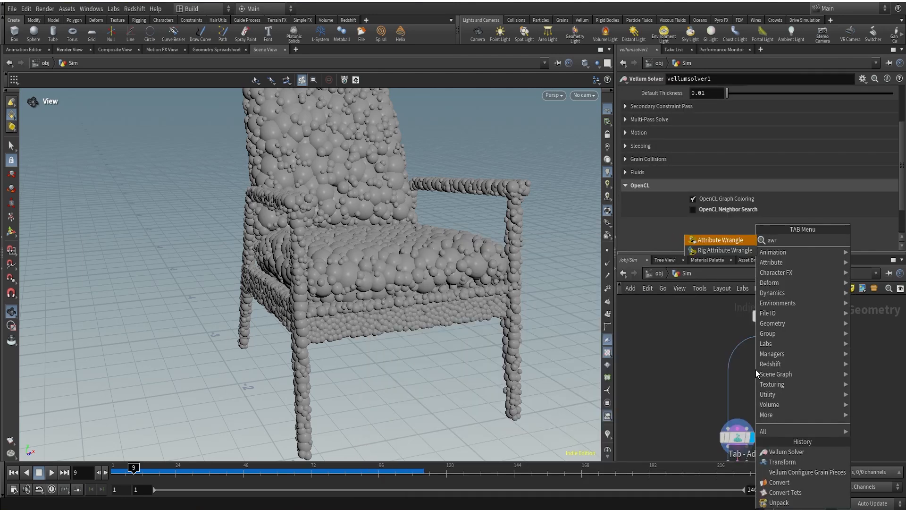
pyautogui.press('Return')
pyautogui.click(728, 381)
pyautogui.doubleClick(727, 380)
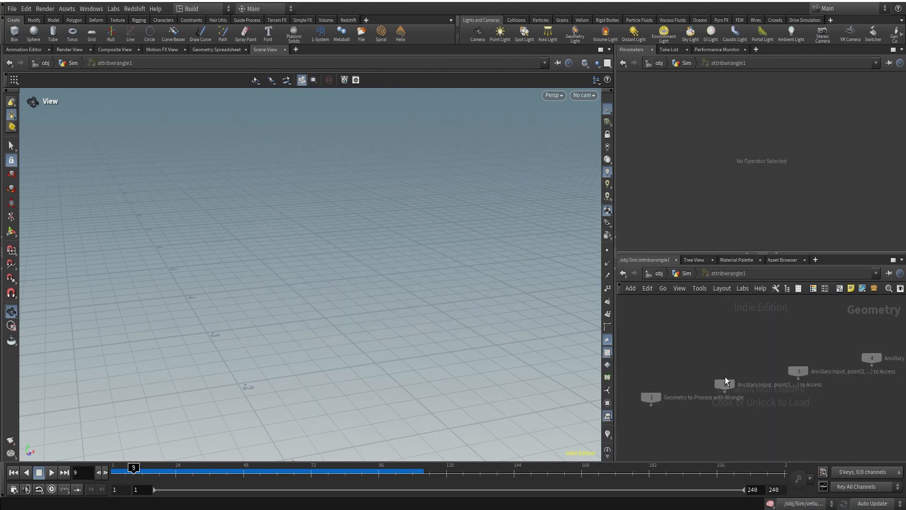
pyautogui.click(686, 274)
pyautogui.moveTo(736, 387); pyautogui.dragTo(726, 380)
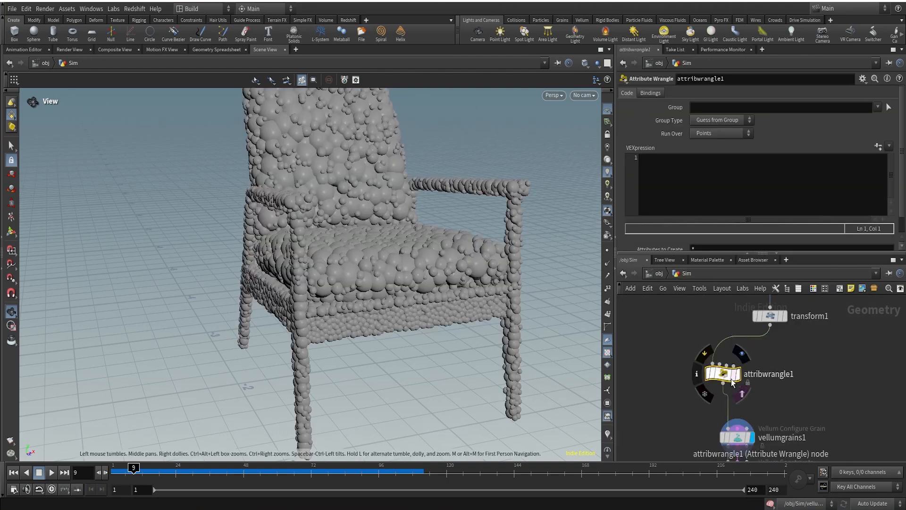
pyautogui.moveTo(400, 220); pyautogui.dragTo(286, 244)
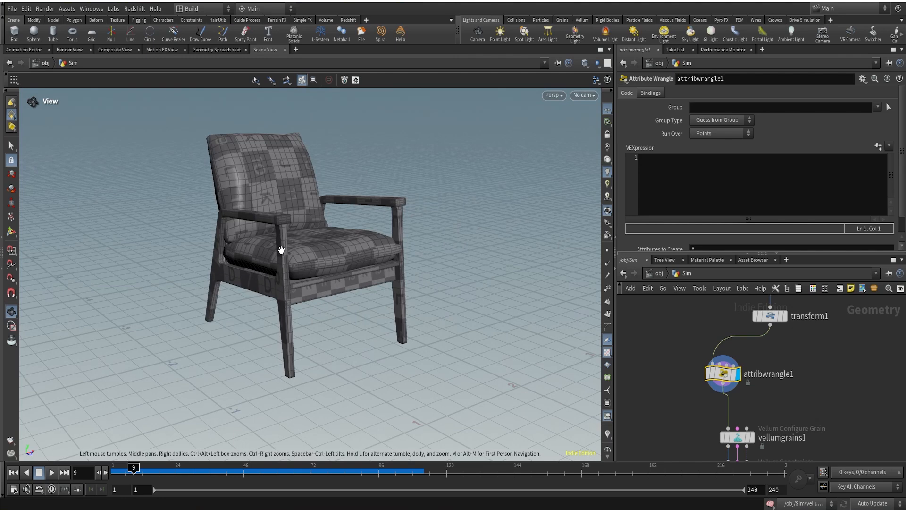
# Write the VEX expression i@piece = 0; in attribwrangle1 to give every chair point the same piece value
pyautogui.click(681, 189)
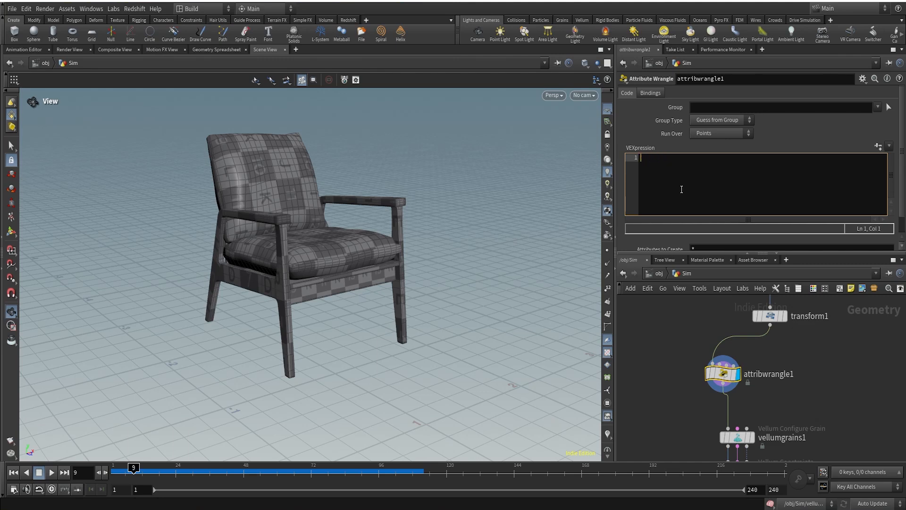
pyautogui.write('i@piece = 0;')
pyautogui.click(852, 389)
# Display vellumsolver1, play the simulation from the start and watch how the chair parts fall
pyautogui.scroll(-5, 849, 409)
pyautogui.moveTo(848, 409); pyautogui.dragTo(817, 334, button='middle')
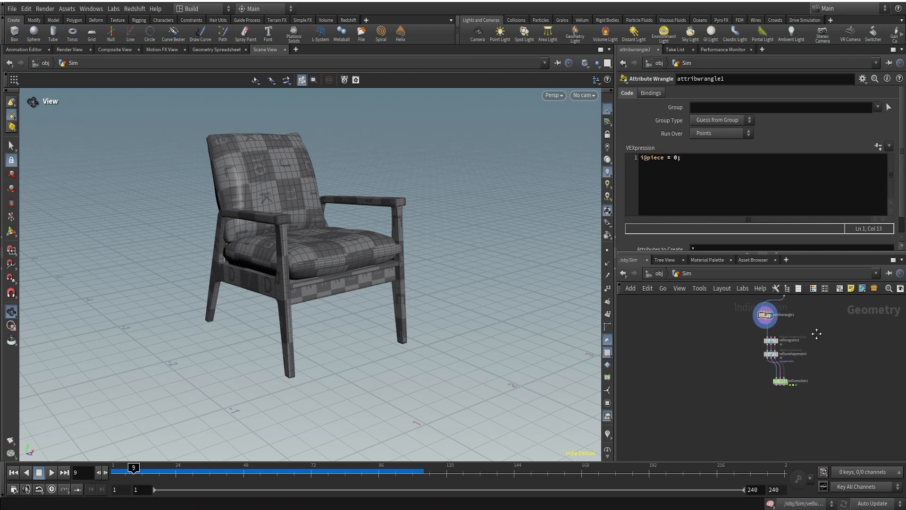
pyautogui.scroll(5, 794, 367)
pyautogui.scroll(2, 776, 392)
pyautogui.click(773, 402)
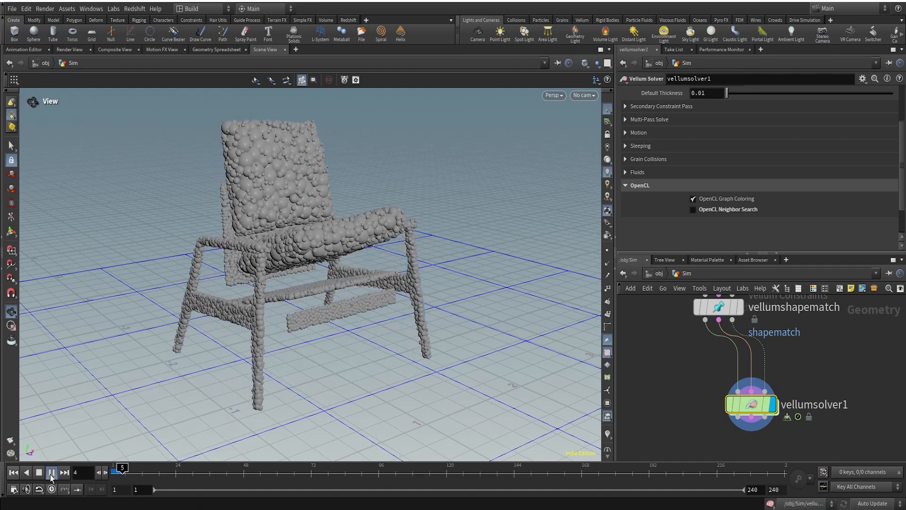
pyautogui.moveTo(266, 351); pyautogui.dragTo(349, 305)
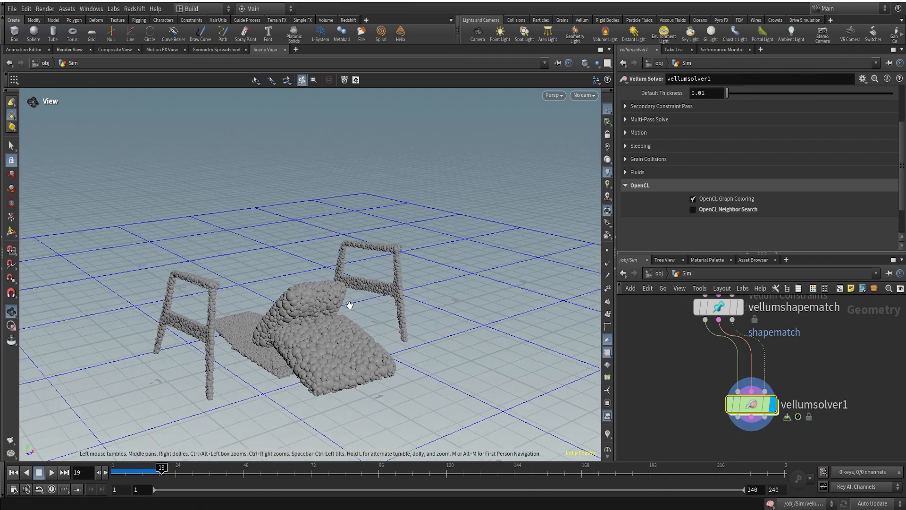
# Review the Define Pieces settings of vellumgrains1 and vellumshapematch
pyautogui.scroll(-2, 847, 348)
pyautogui.moveTo(840, 341); pyautogui.dragTo(828, 382, button='middle')
pyautogui.scroll(1, 769, 356)
pyautogui.click(751, 326)
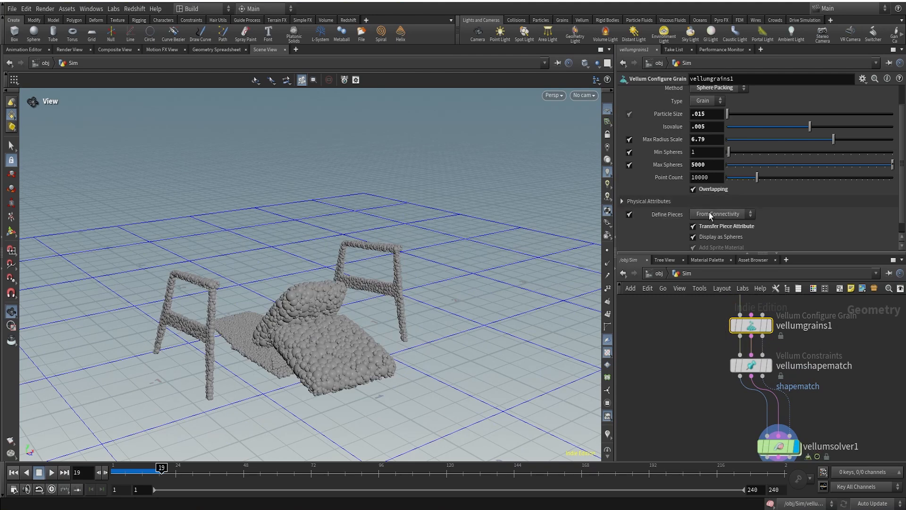
pyautogui.click(751, 365)
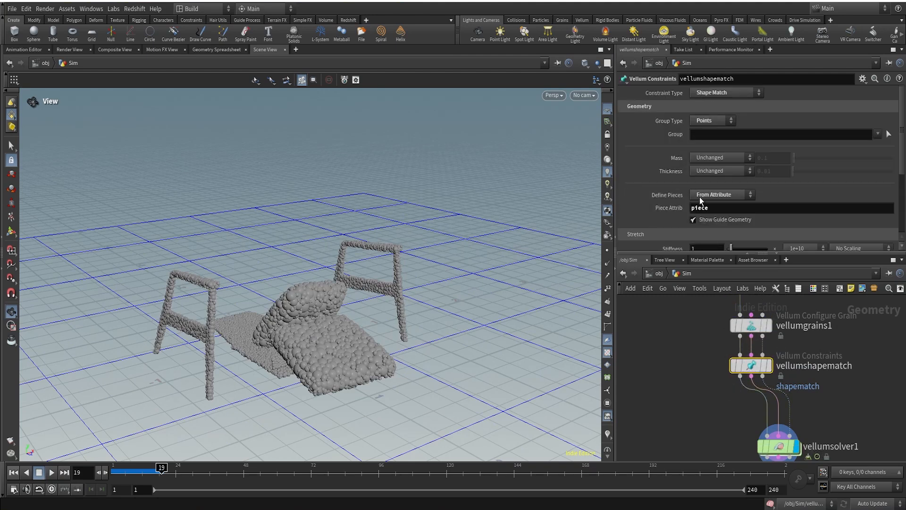
pyautogui.click(701, 198)
pyautogui.click(703, 204)
# Set Define Pieces on vellumgrains1 to From Attribute, using the piece attribute
pyautogui.click(743, 321)
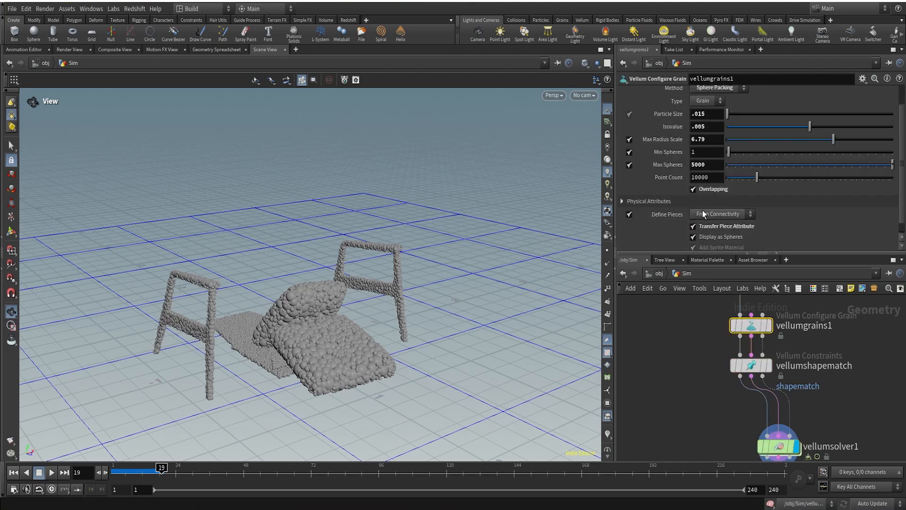
pyautogui.click(703, 213)
pyautogui.click(710, 225)
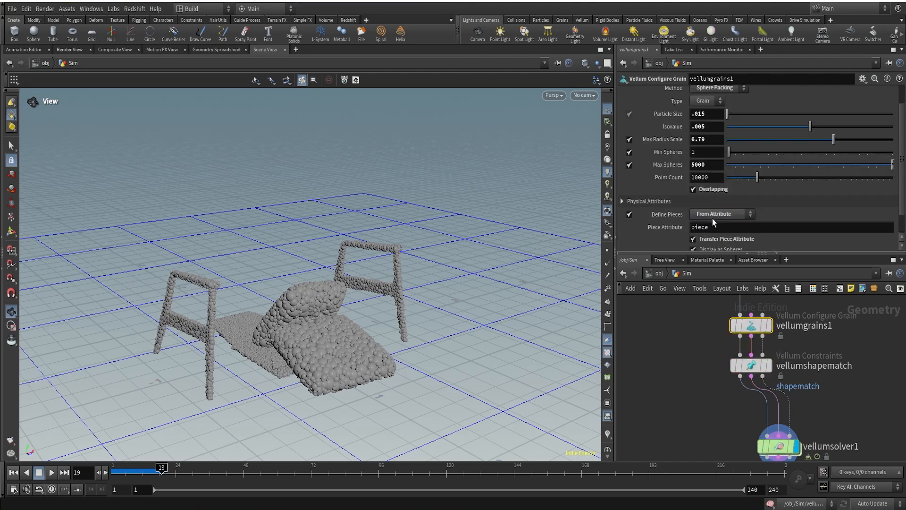
# Replay the simulation from the first frame and examine the sphere packing on the chair's legs and armrests up close
pyautogui.click(13, 473)
pyautogui.click(50, 473)
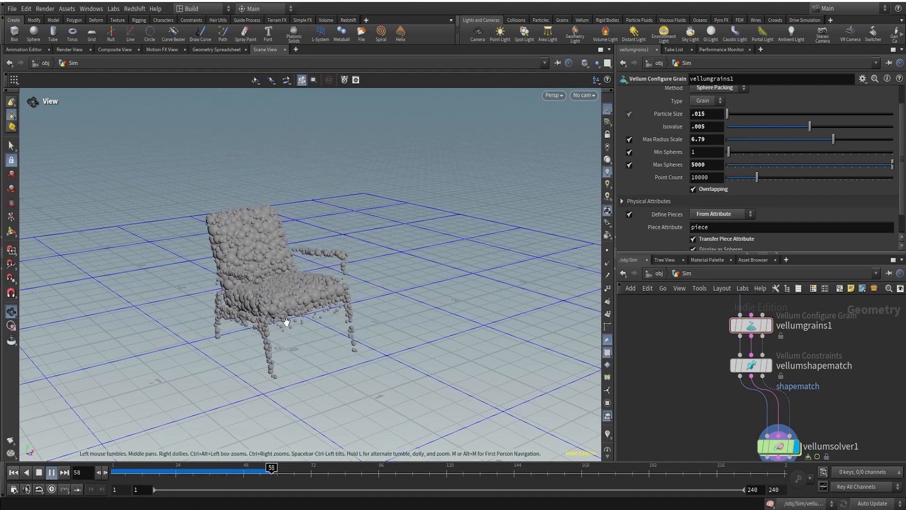
pyautogui.moveTo(344, 257); pyautogui.dragTo(327, 344, button='right')
pyautogui.moveTo(274, 430); pyautogui.dragTo(290, 341, button='middle')
pyautogui.moveTo(289, 341); pyautogui.dragTo(360, 335, button='right')
pyautogui.moveTo(278, 358); pyautogui.dragTo(261, 366)
pyautogui.moveTo(357, 373); pyautogui.dragTo(346, 354, button='right')
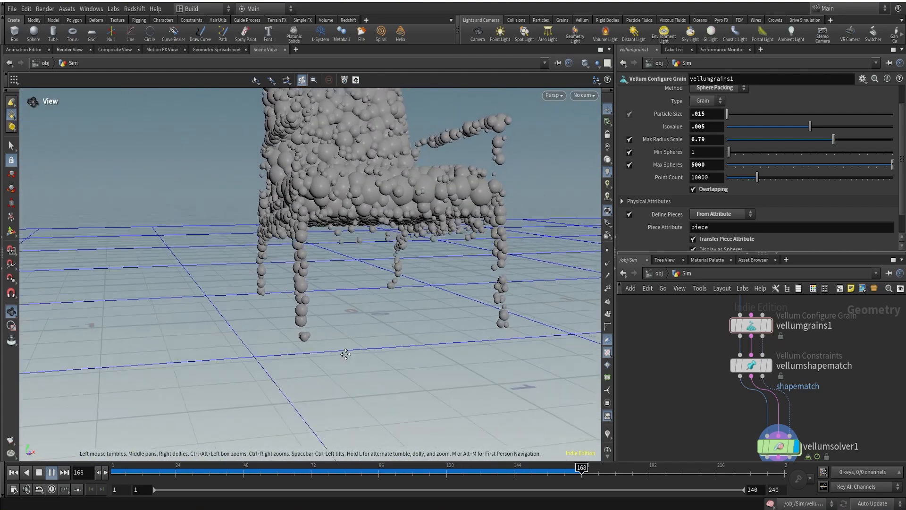